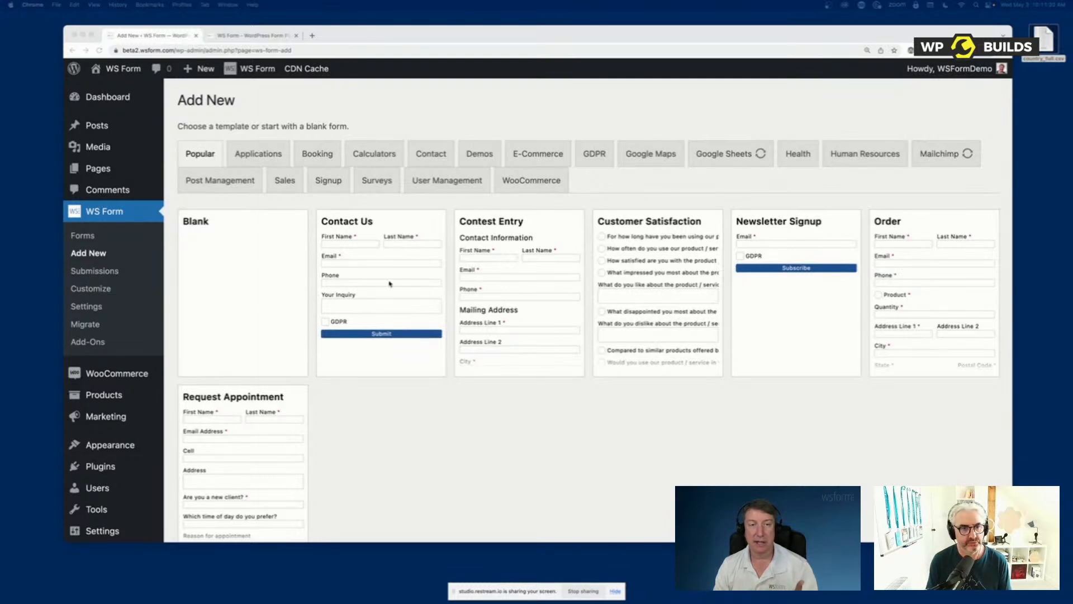
Browse the form templates in the Applications, Booking and Demos categories
left_click(261, 156)
left_click(319, 155)
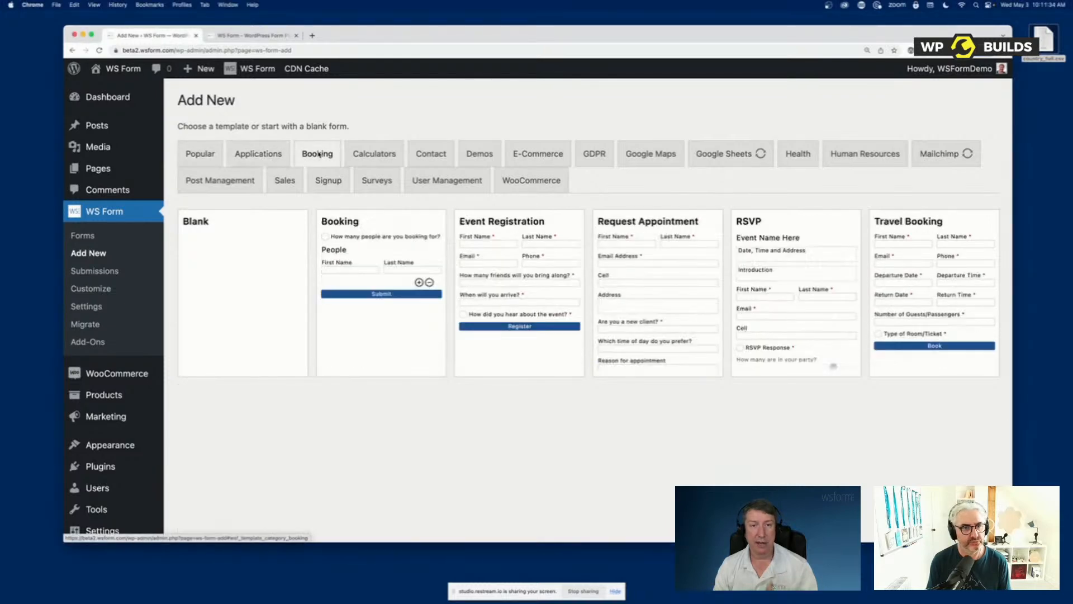
left_click(480, 157)
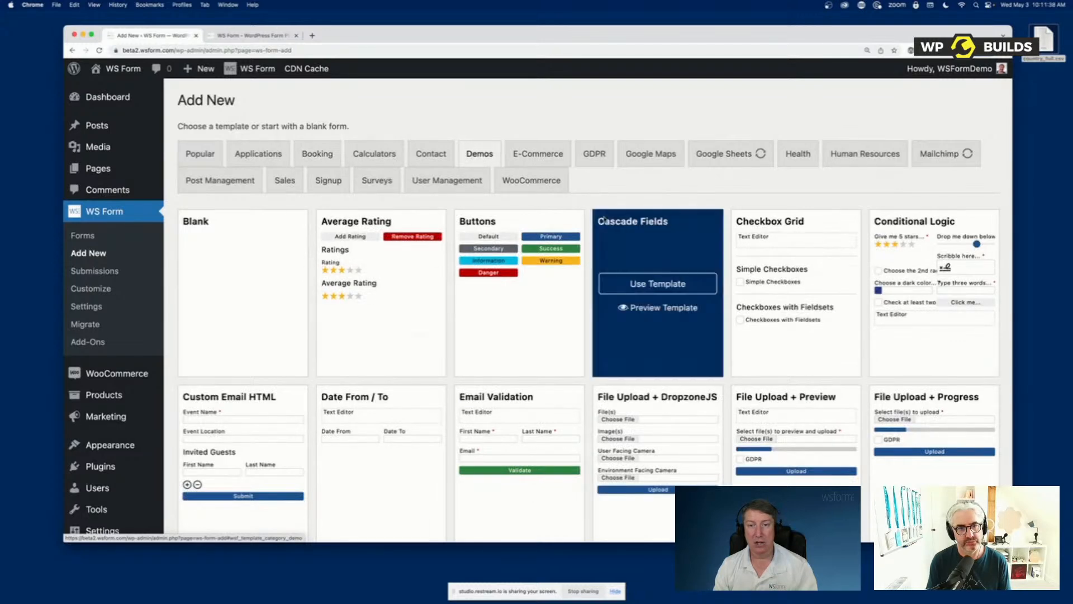
scroll(603, 219, "down", 8)
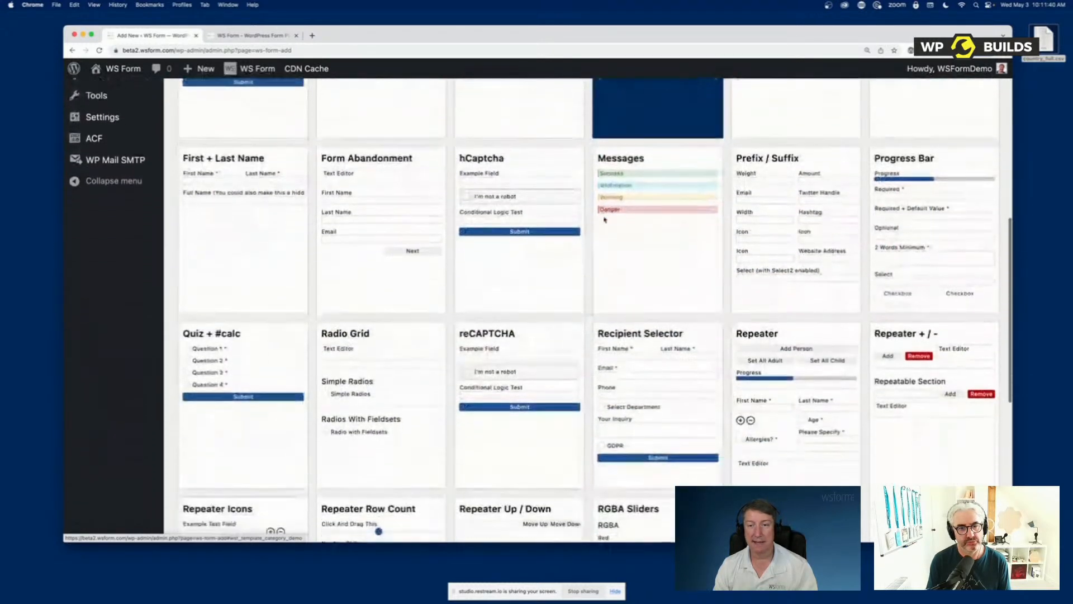
scroll(604, 219, "down", 7)
scroll(604, 220, "up", 3)
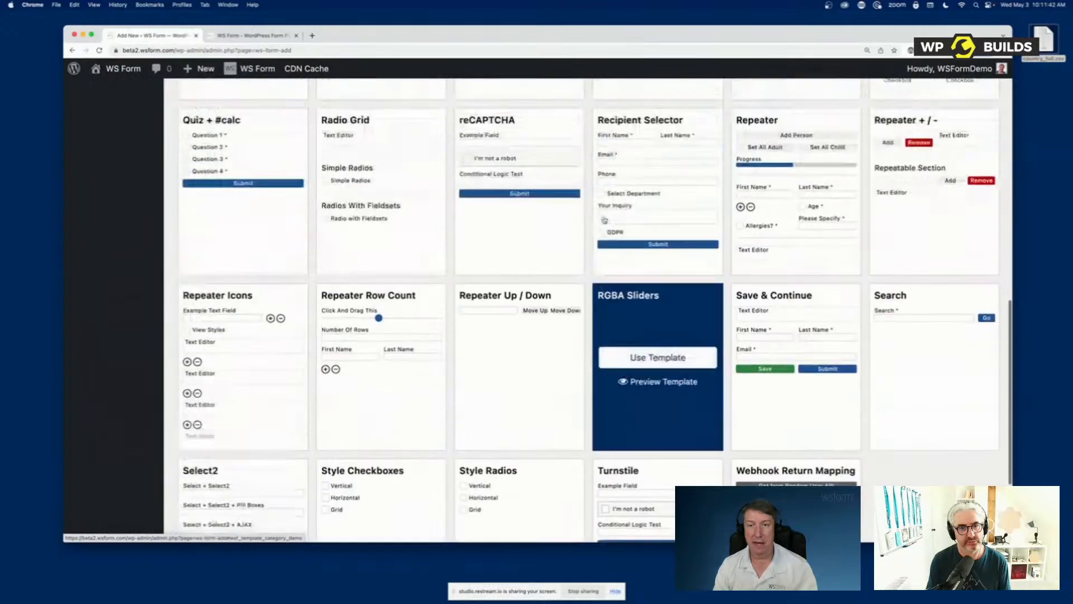
scroll(604, 220, "up", 12)
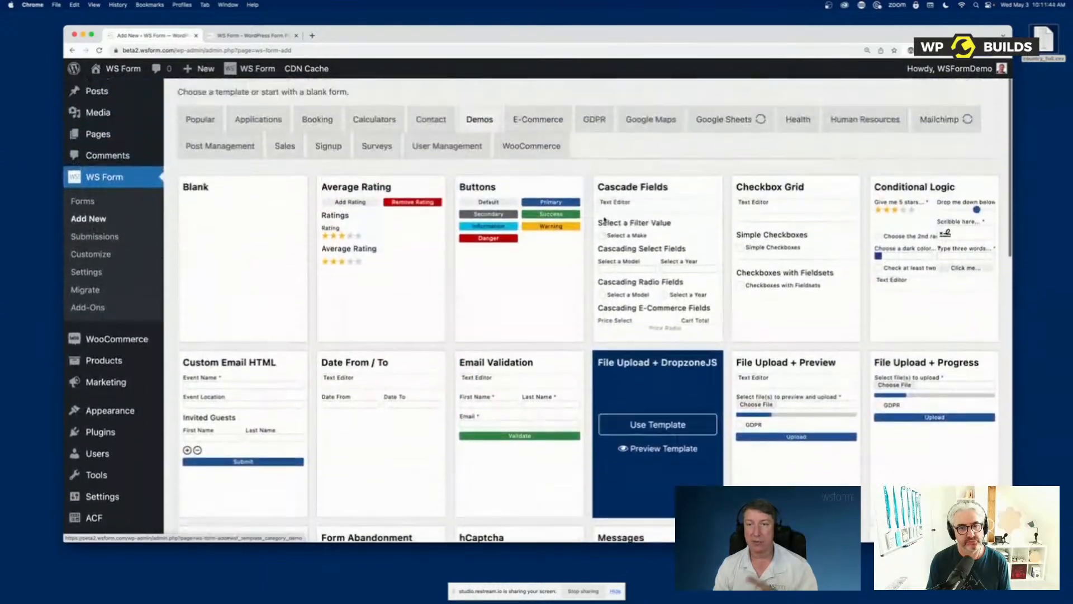
scroll(604, 220, "up", 1)
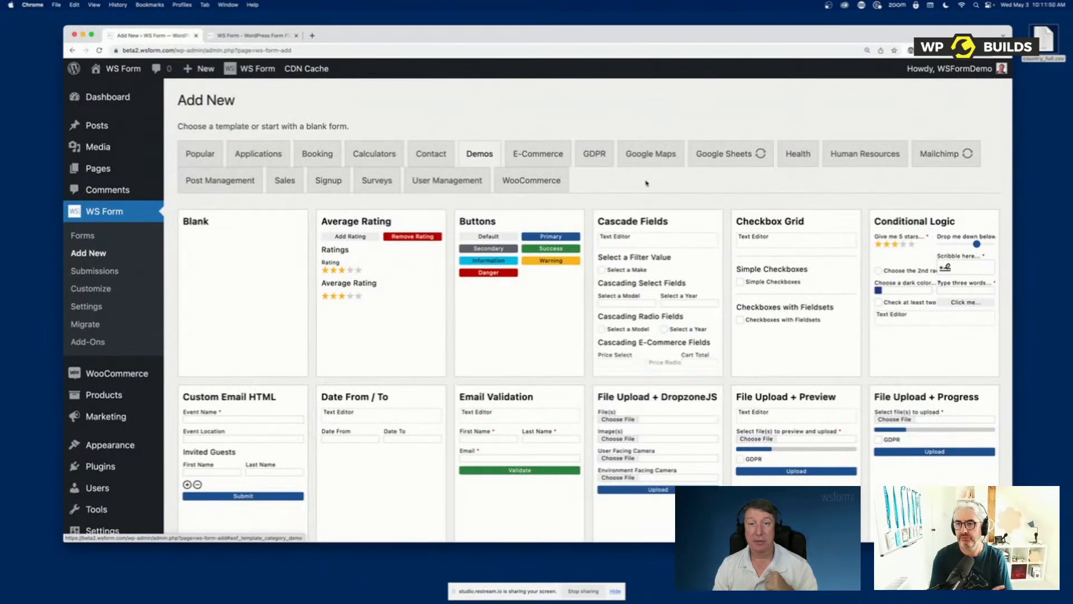
Look through the E-Commerce, Calculators and Google Maps template categories and return to the Popular templates
left_click(544, 161)
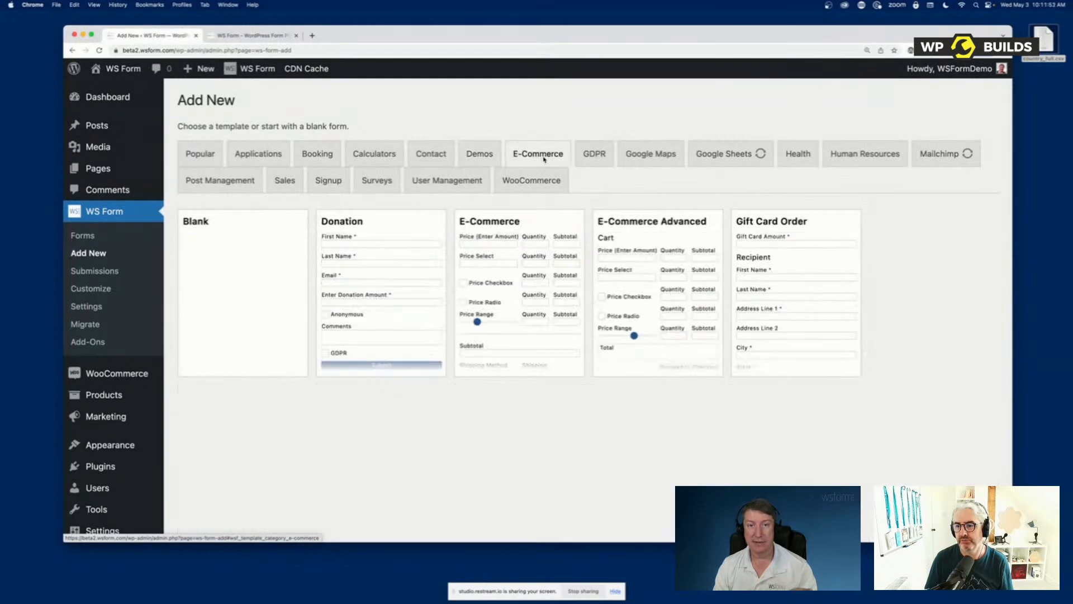
left_click(362, 153)
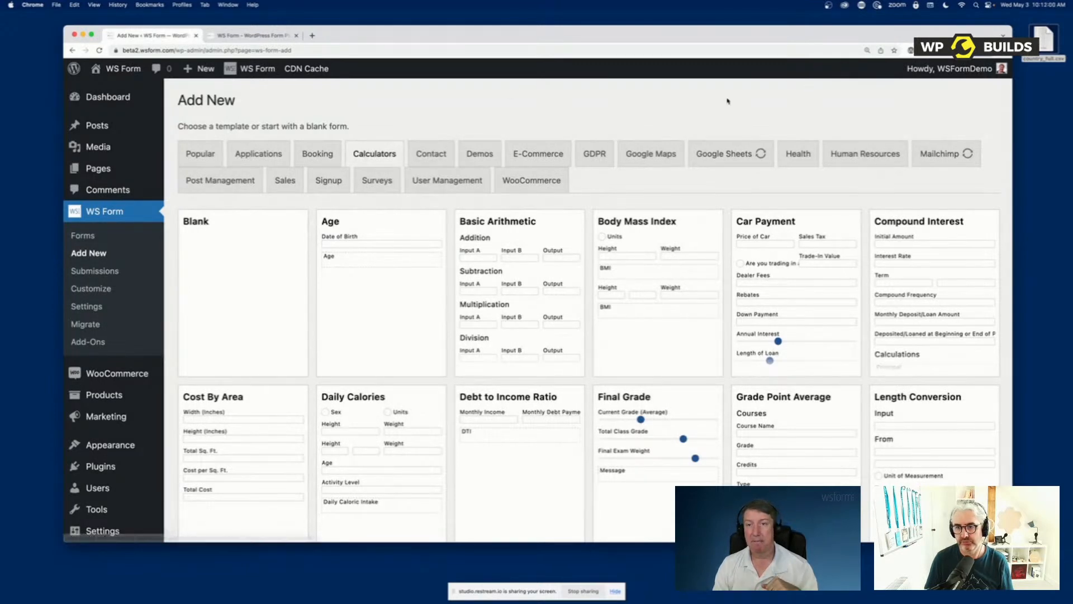
left_click(656, 154)
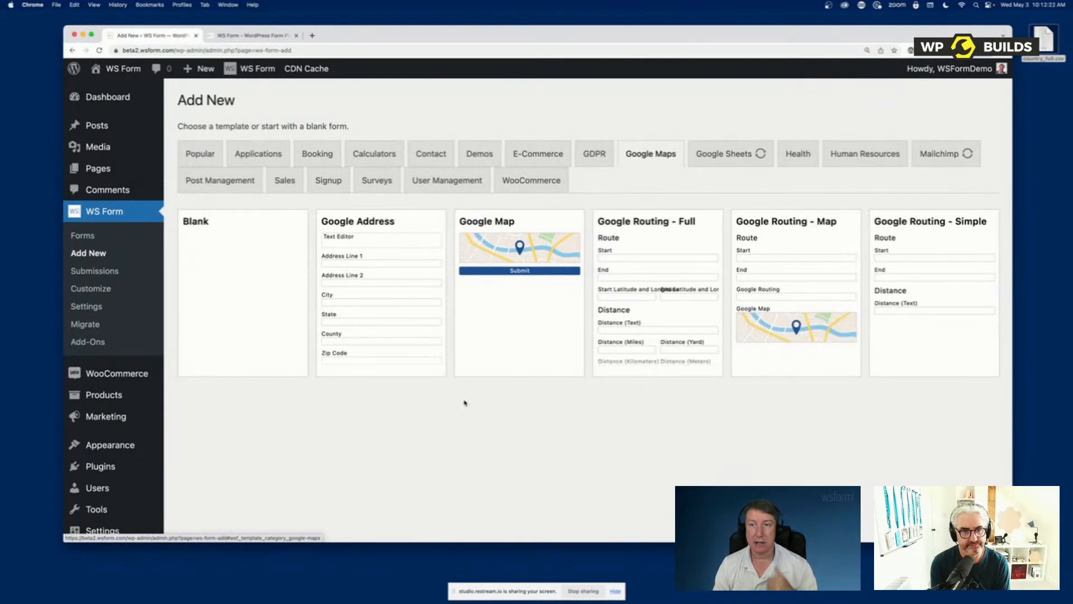
left_click(208, 152)
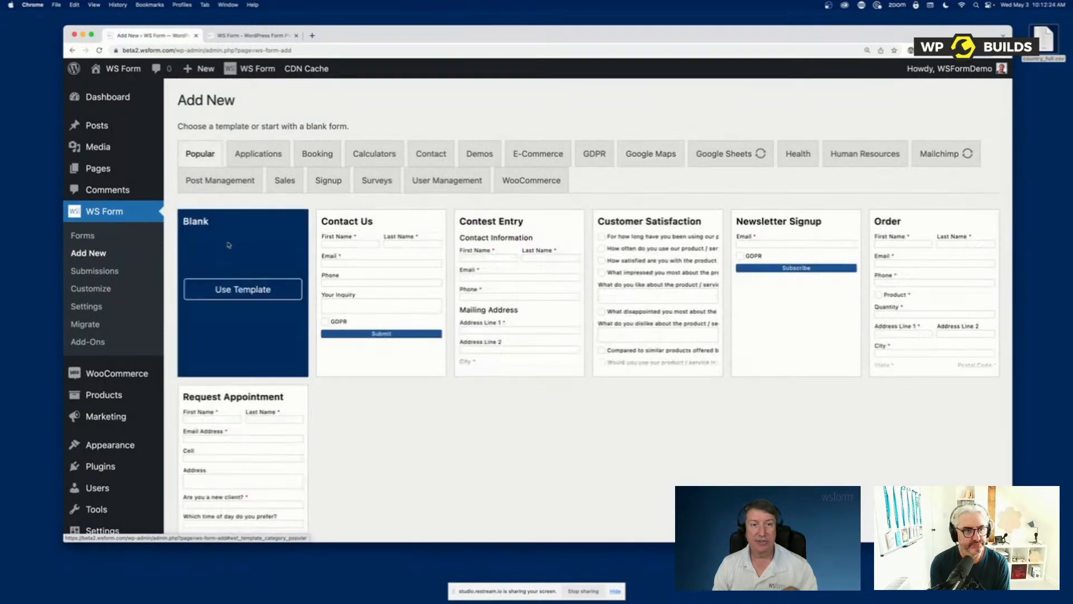
mouse_move(408, 288)
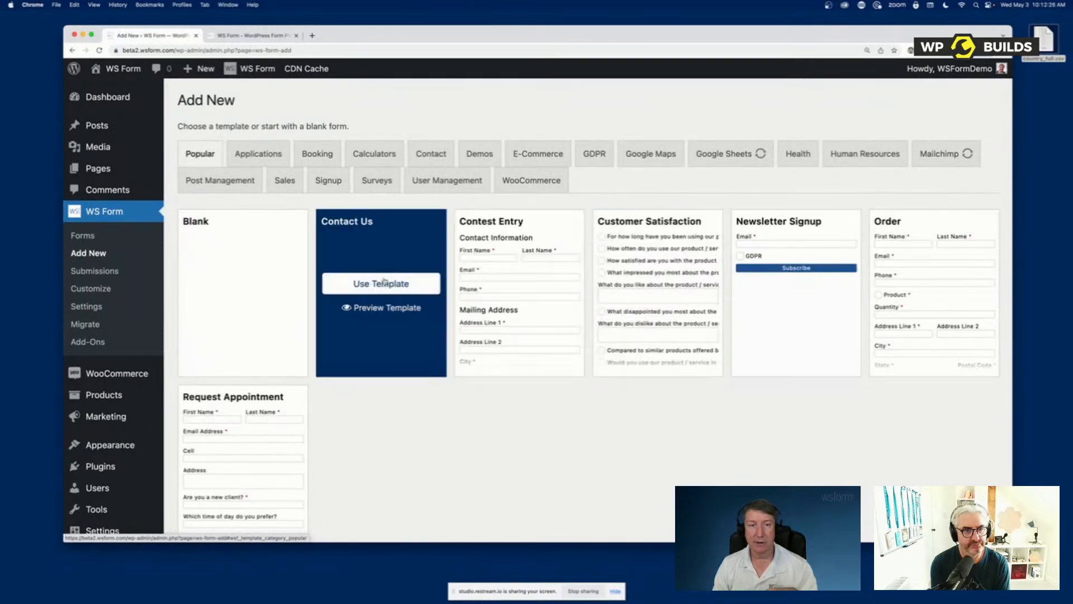
mouse_move(511, 284)
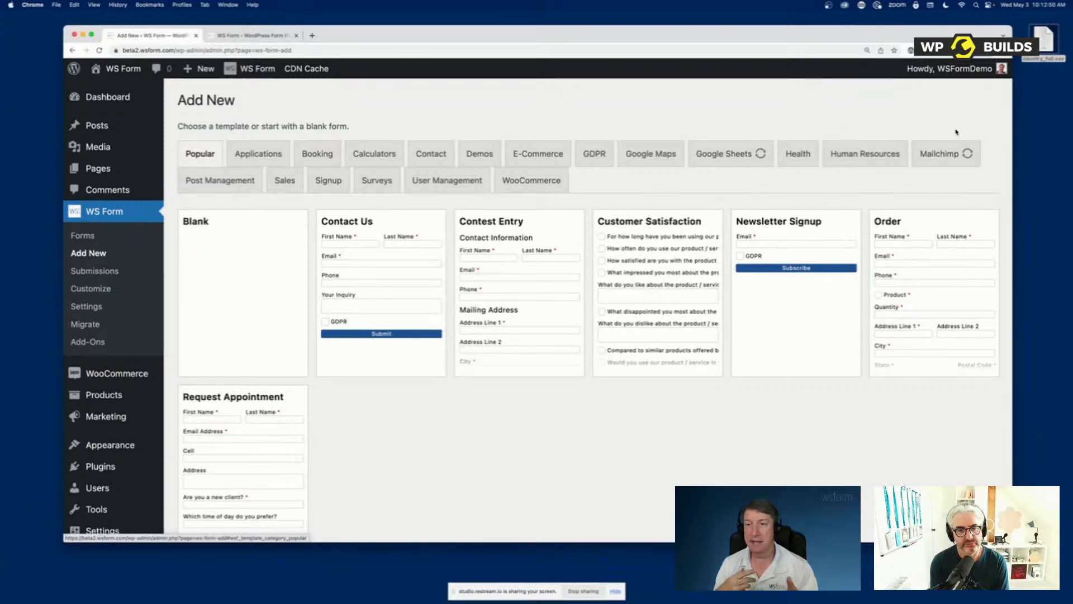
View the Mailchimp form templates and check the Mailchimp add-on's connection status in the WS Form settings
left_click(943, 154)
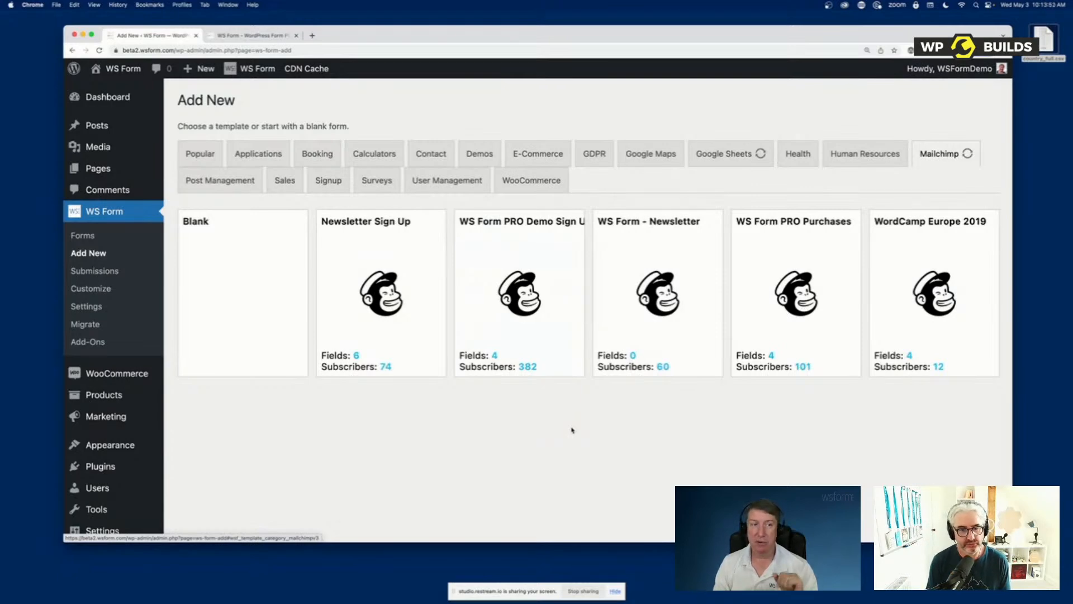
left_click(89, 308)
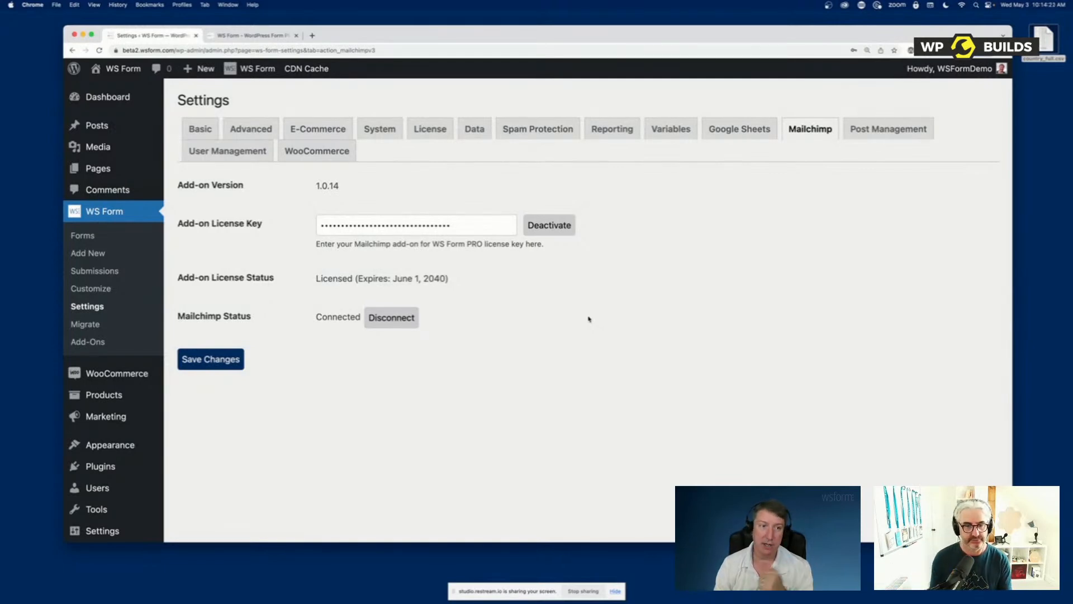
double_click(339, 317)
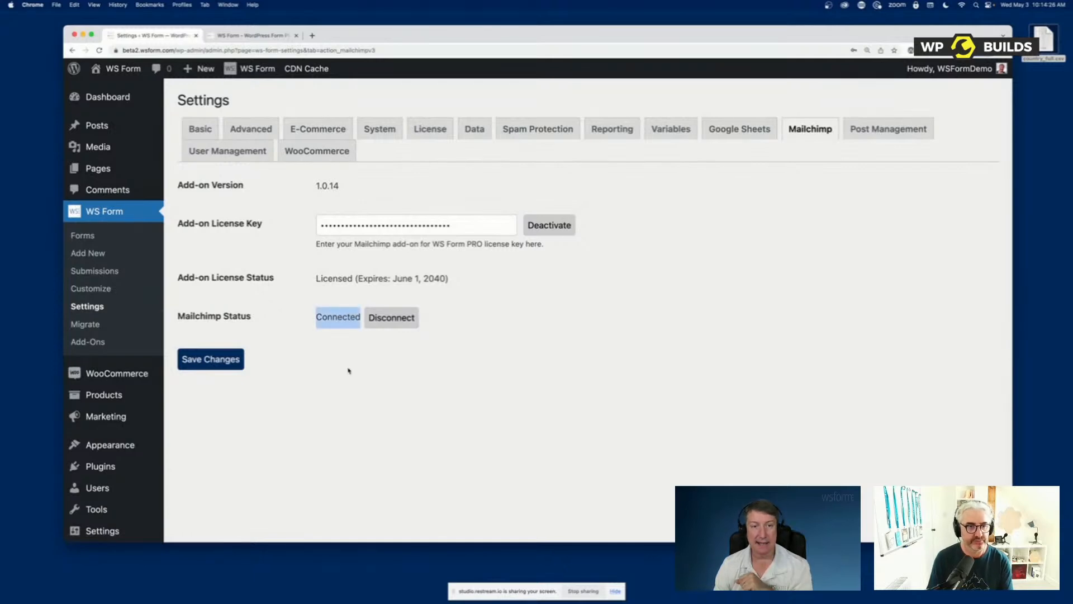
Create a new form from the Mailchimp template Newsletter Sign Up
left_click(94, 253)
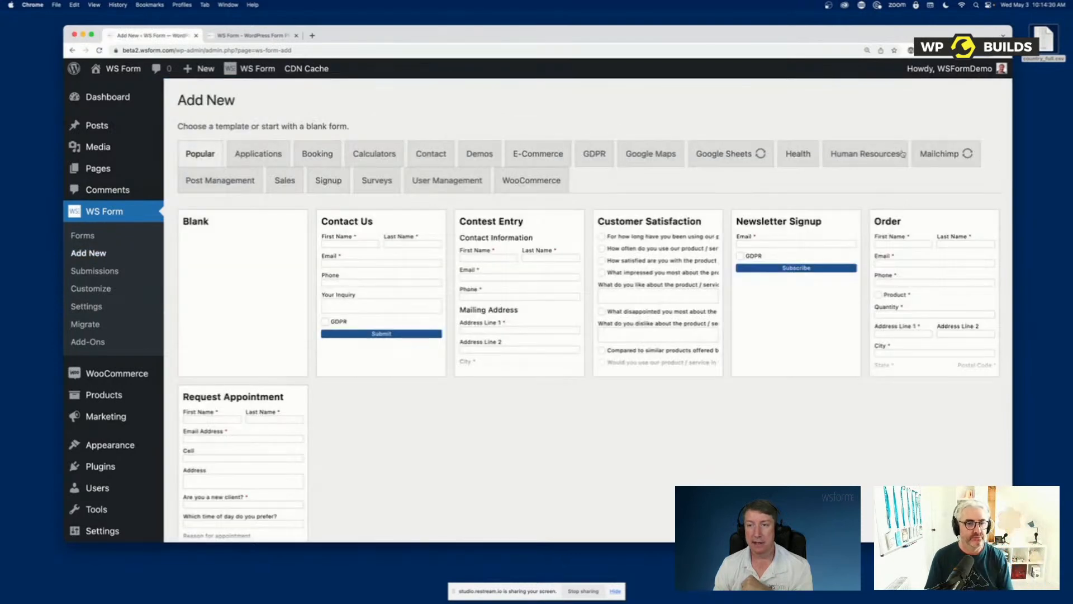
left_click(942, 153)
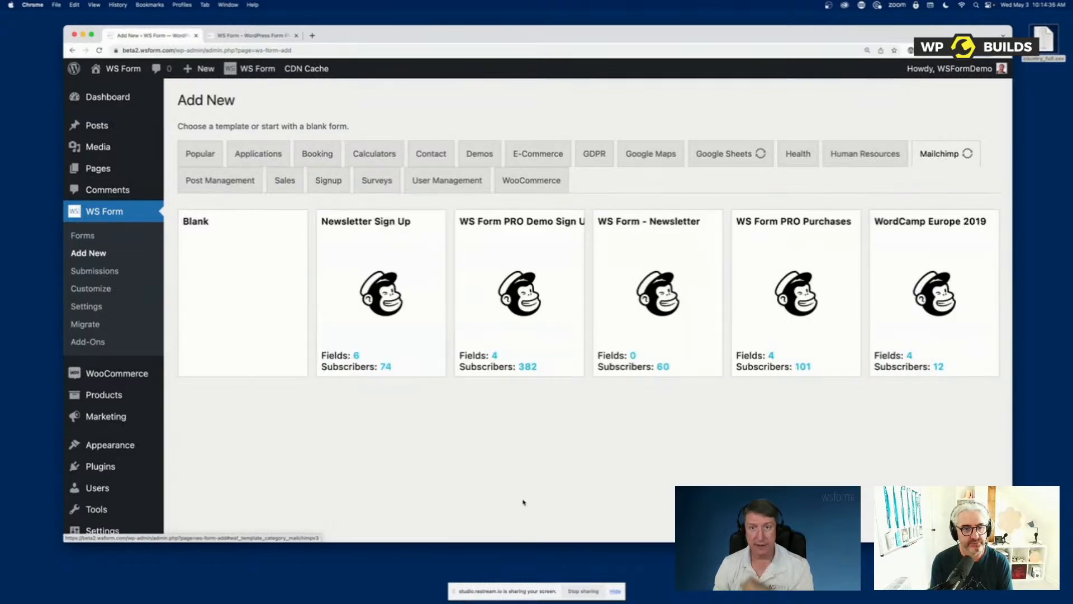
mouse_move(404, 359)
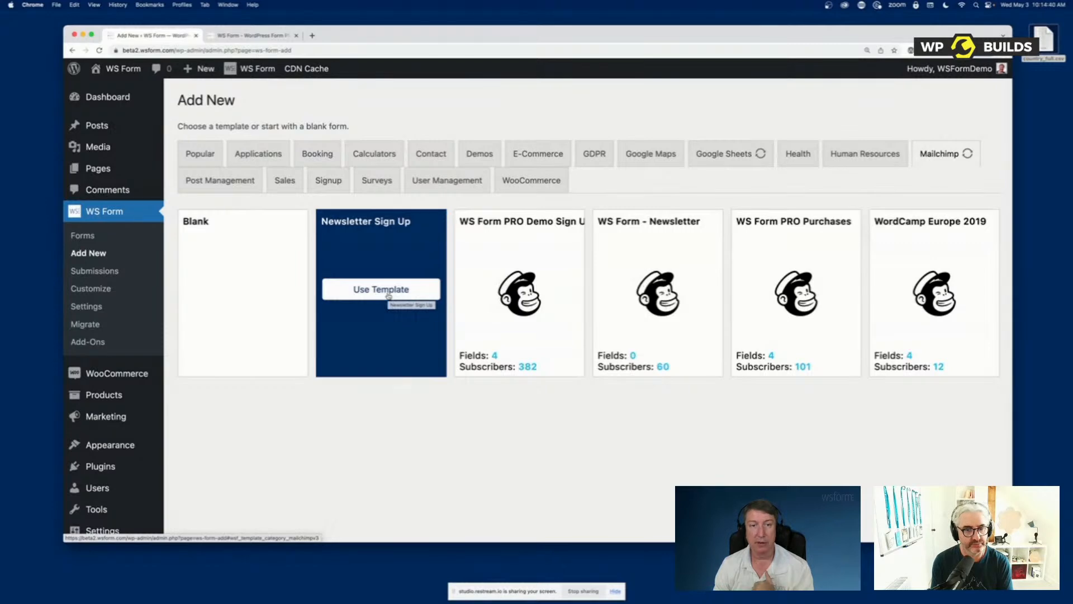
left_click(388, 296)
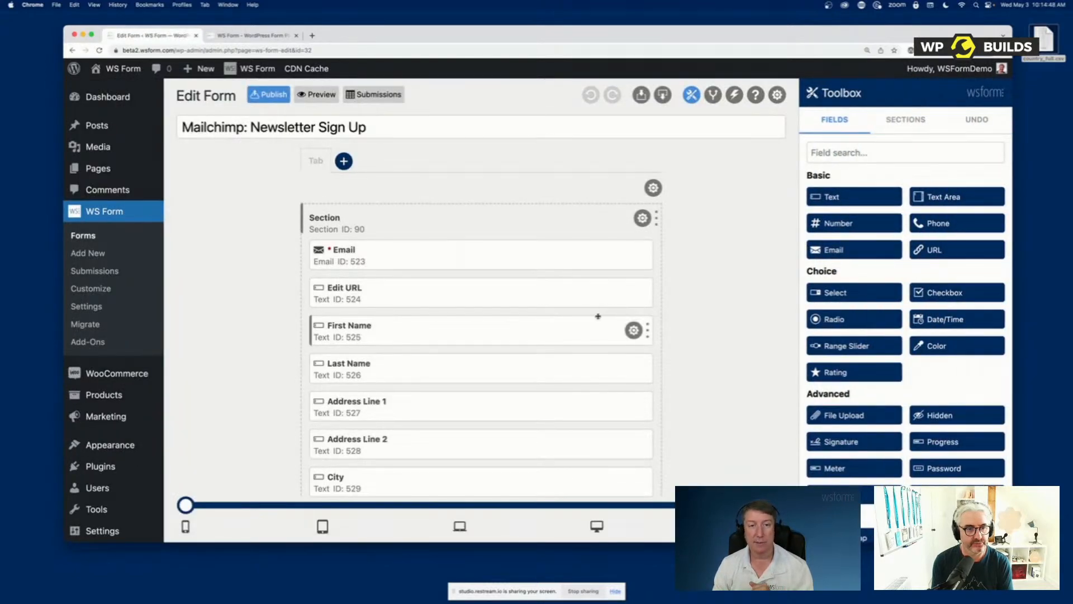
Review all the fields of the new Mailchimp newsletter form, down to its submit and reset buttons
scroll(601, 313, "down", 2)
scroll(598, 316, "down", 8)
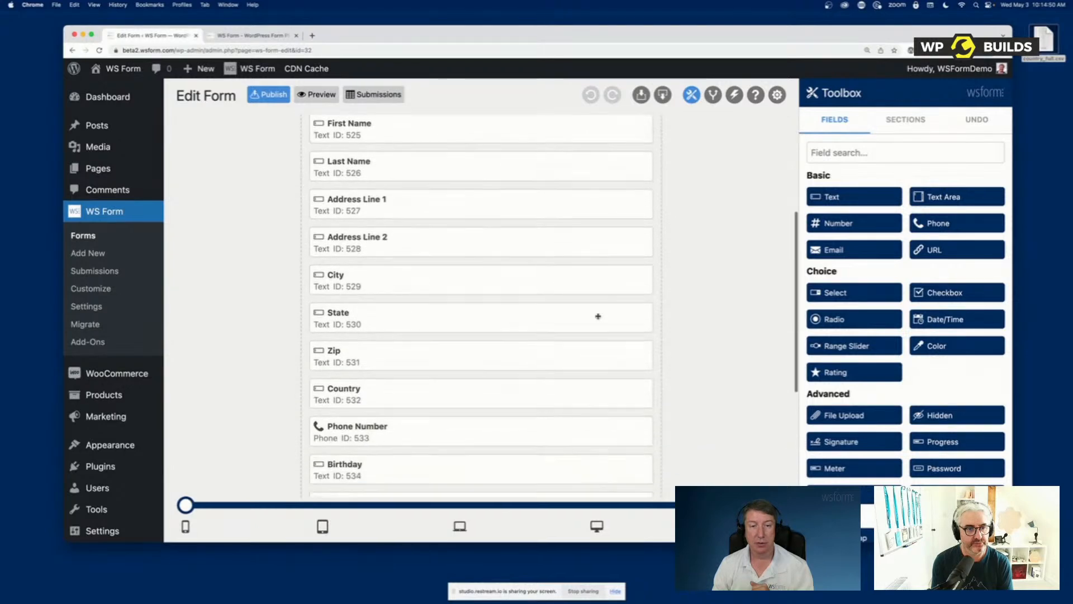
scroll(598, 316, "down", 4)
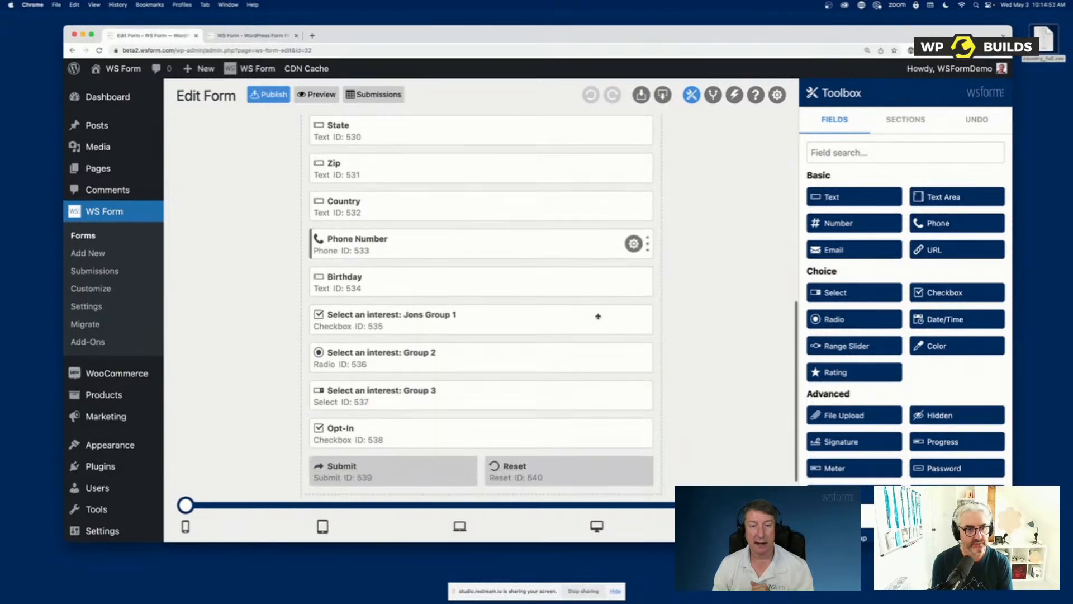
scroll(452, 412, "up", 5)
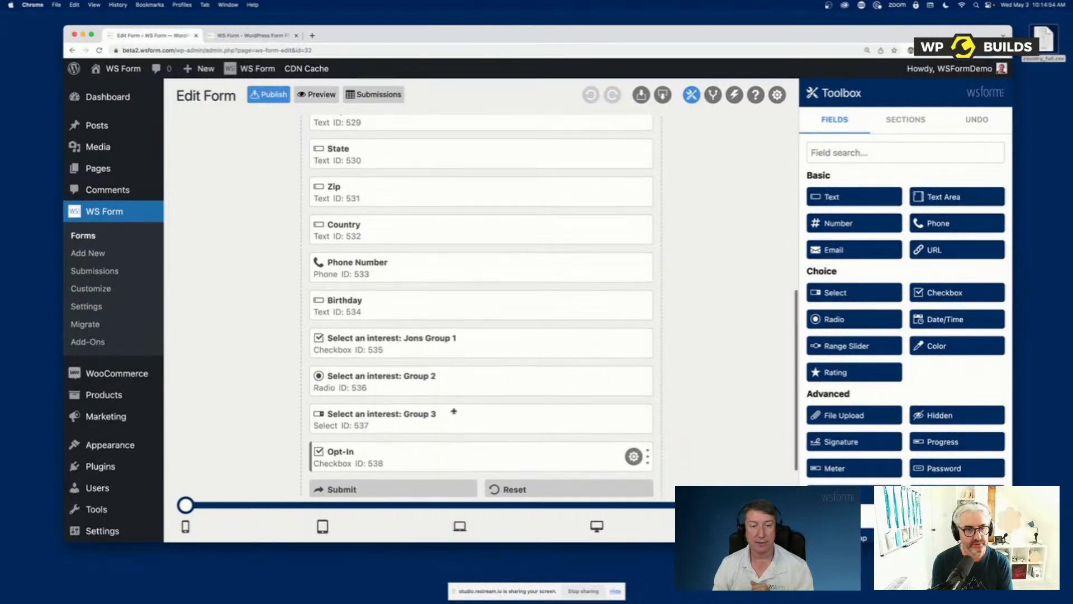
scroll(452, 412, "up", 10)
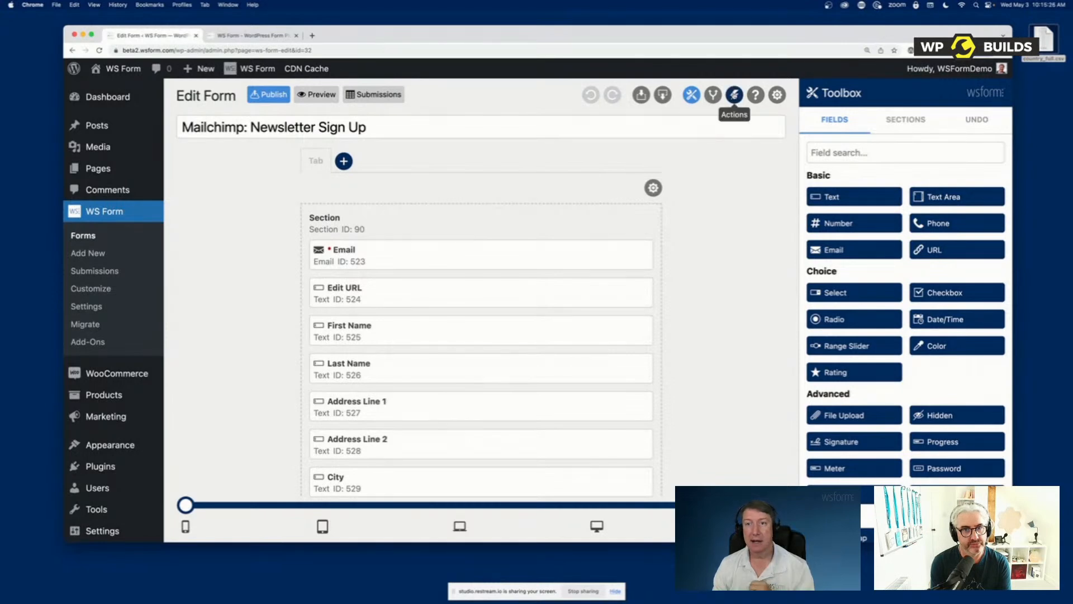
Inspect the settings and field mapping of the form's Add to Mailchimp action
left_click(733, 95)
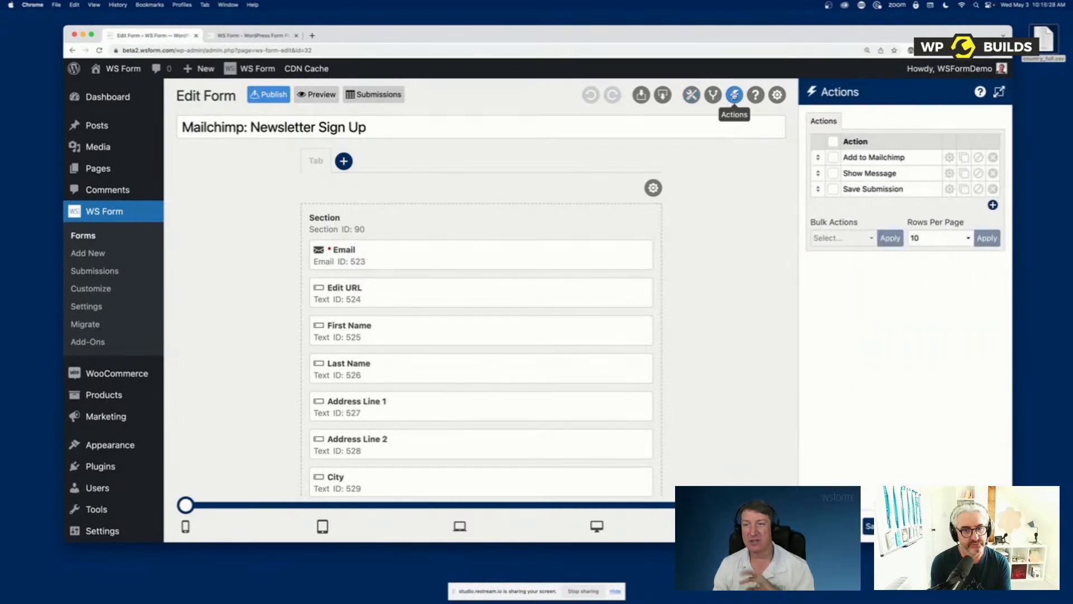
left_click(948, 157)
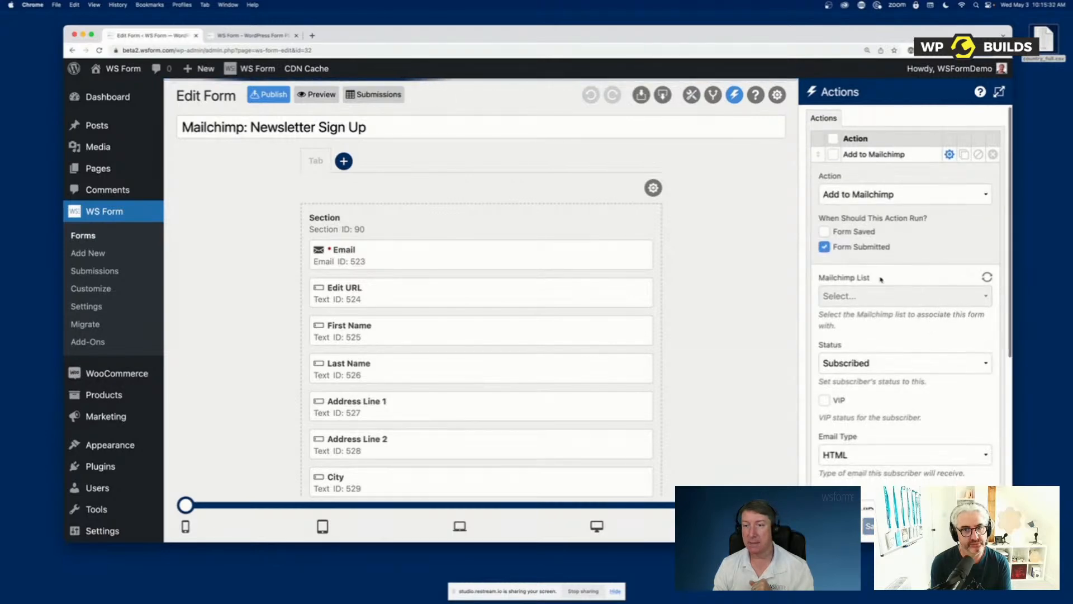
scroll(906, 307, "down", 5)
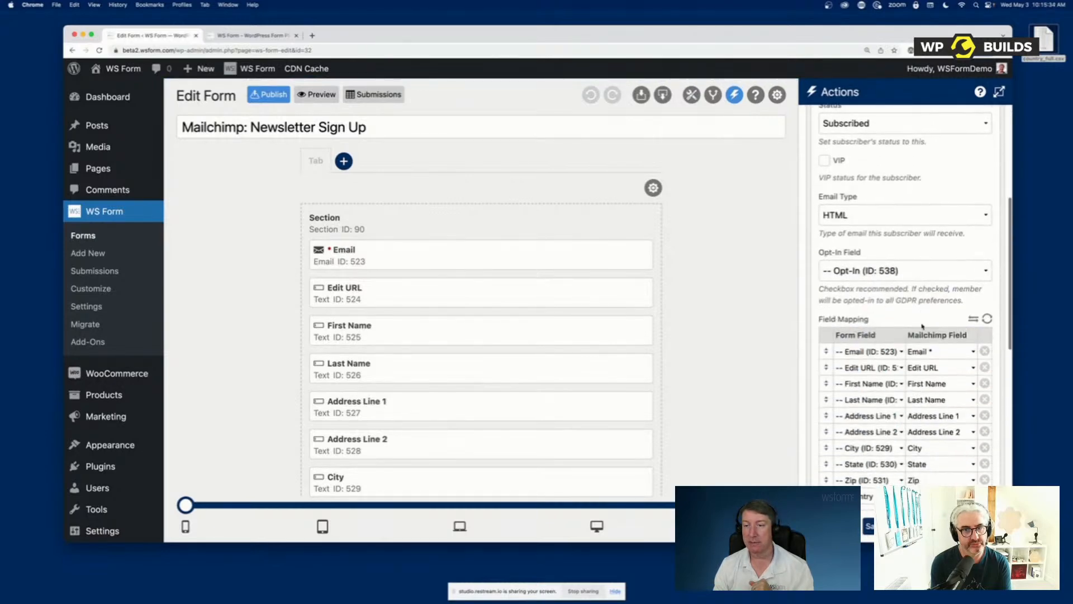
scroll(922, 326, "down", 2)
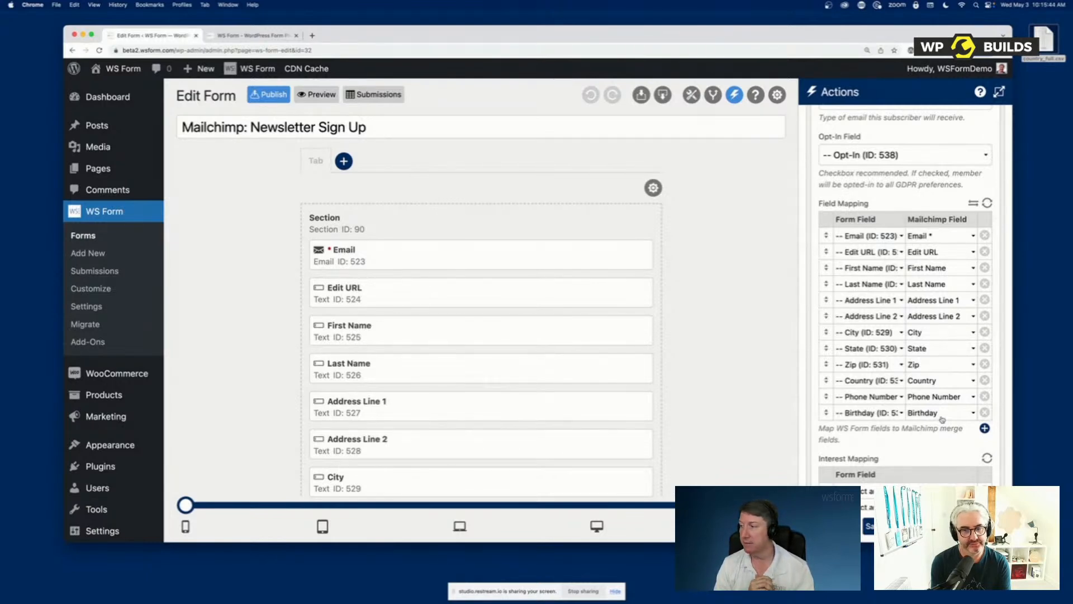
Create another new form from the popular Contact Us template
left_click(94, 252)
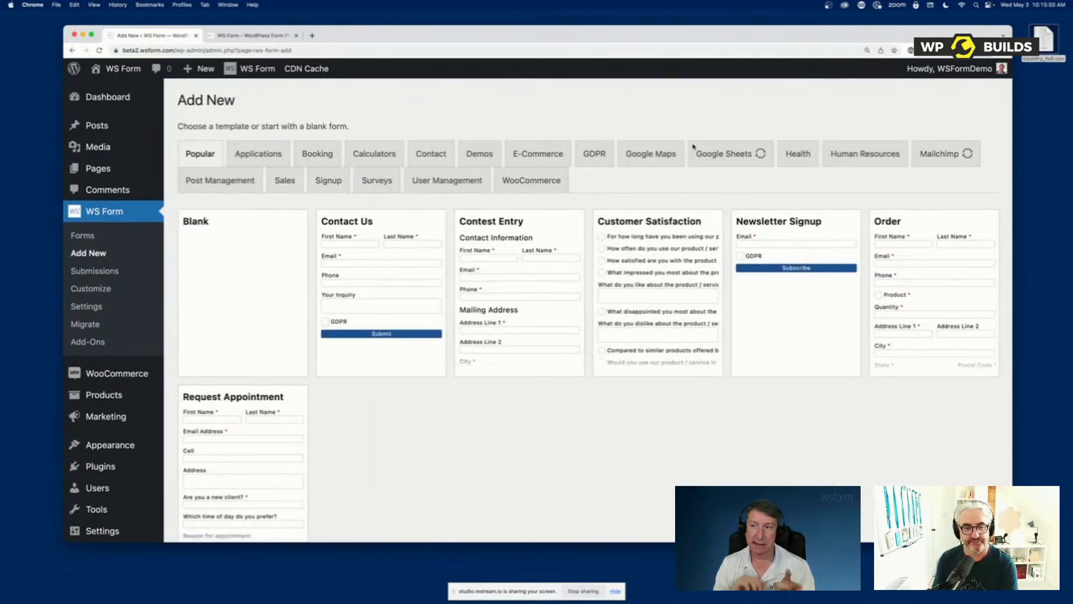
mouse_move(352, 299)
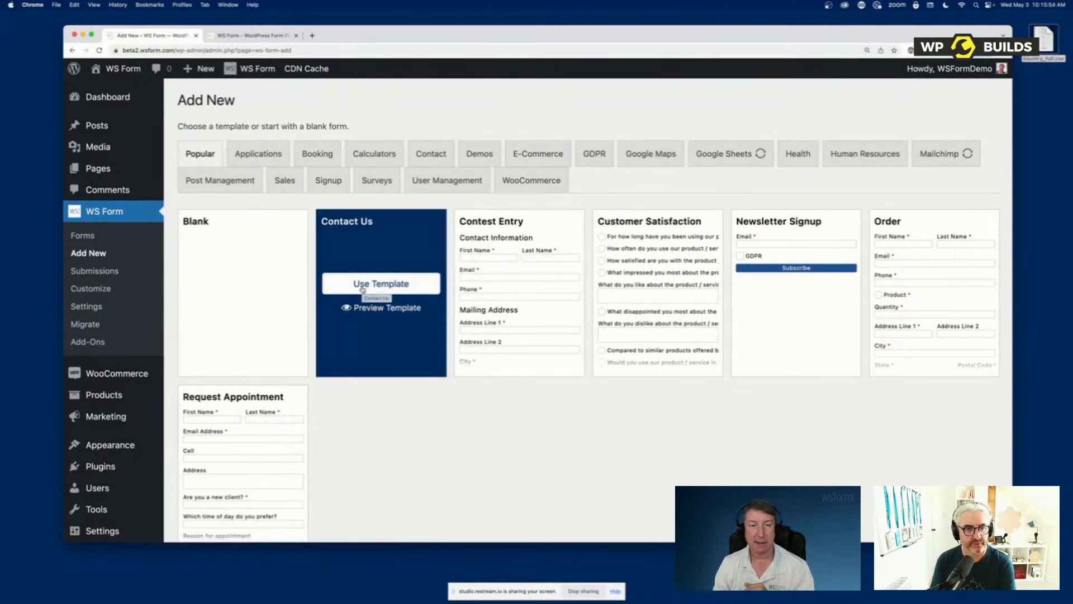
left_click(362, 285)
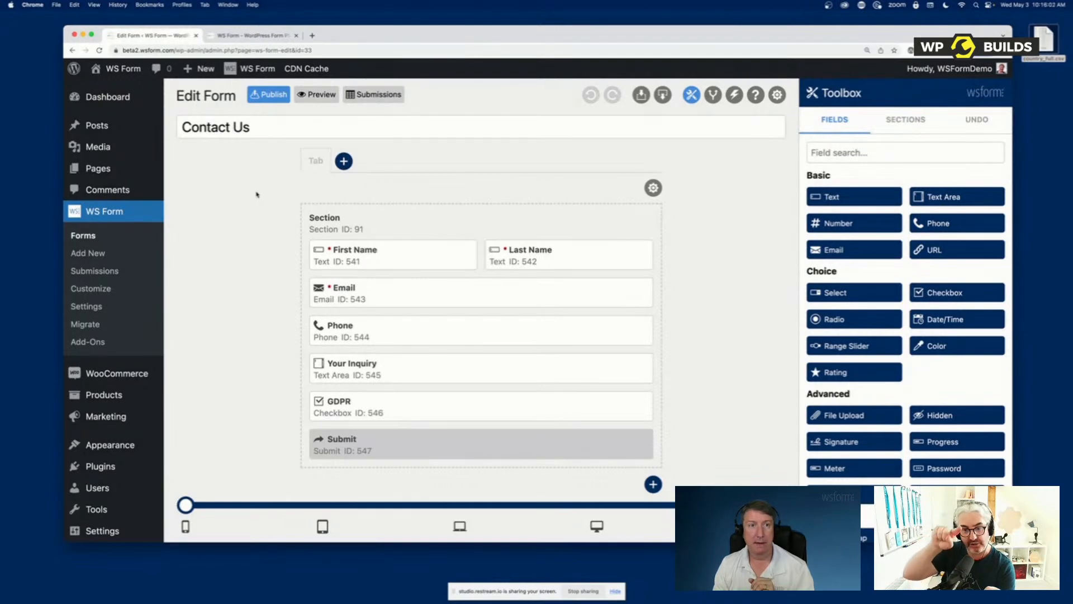
Return to the template library and update the list of Mailchimp templates
left_click(73, 51)
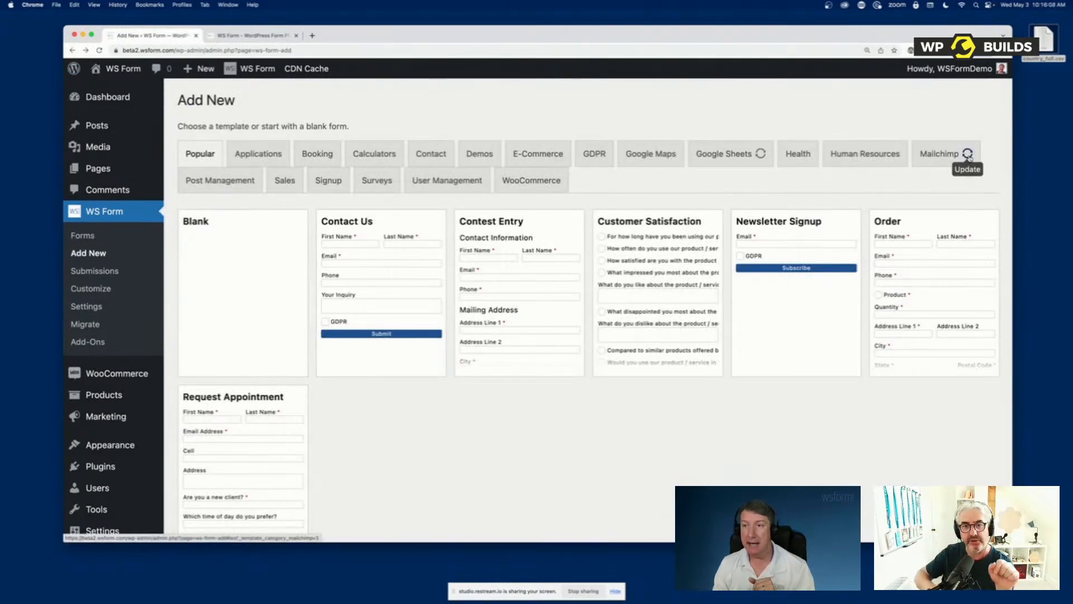
left_click(930, 153)
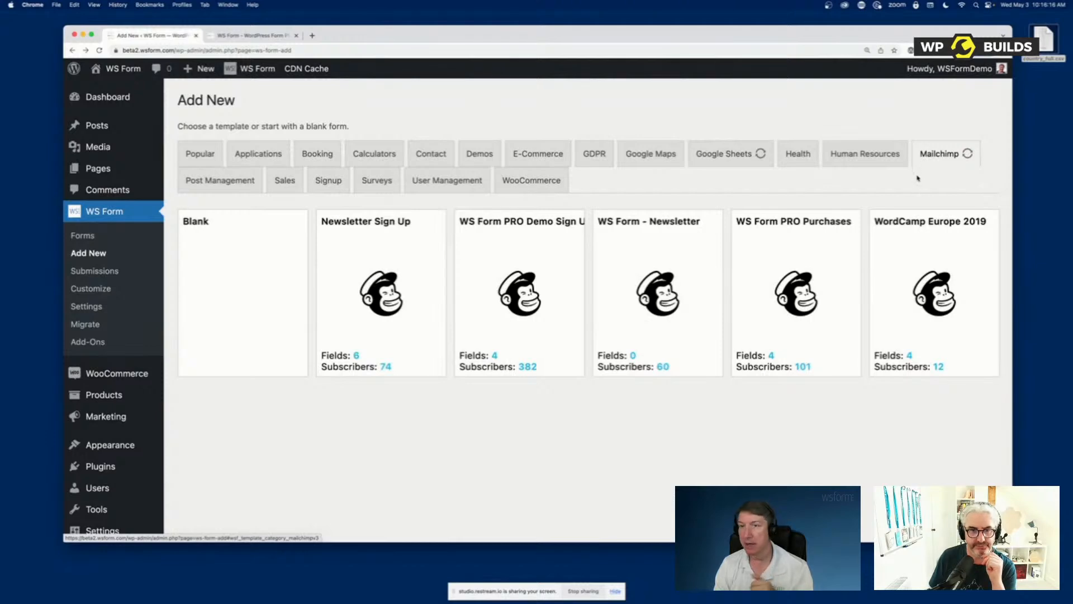
left_click(968, 159)
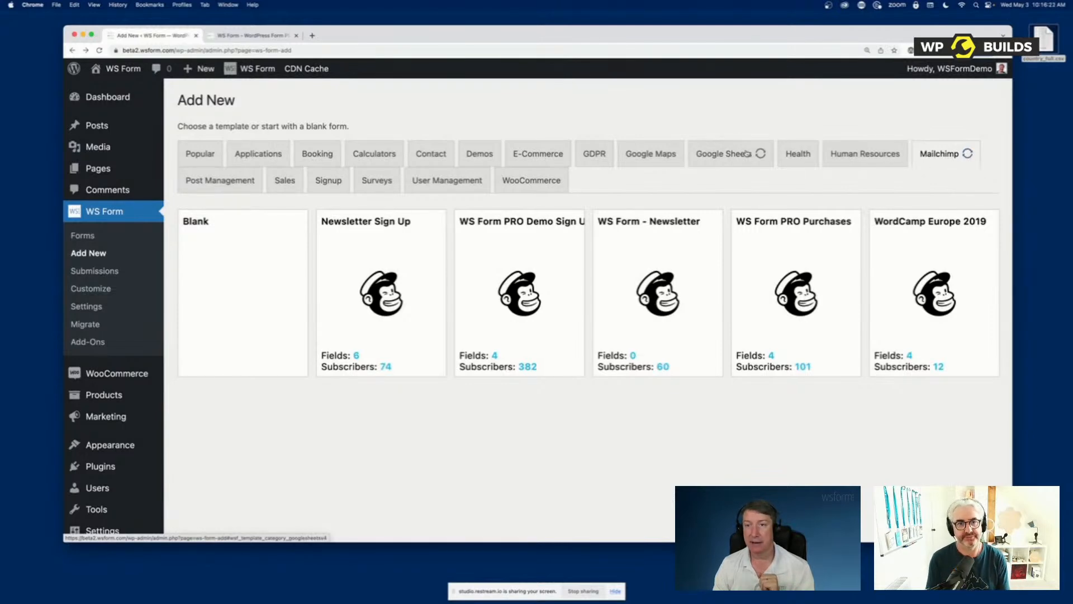
left_click(965, 158)
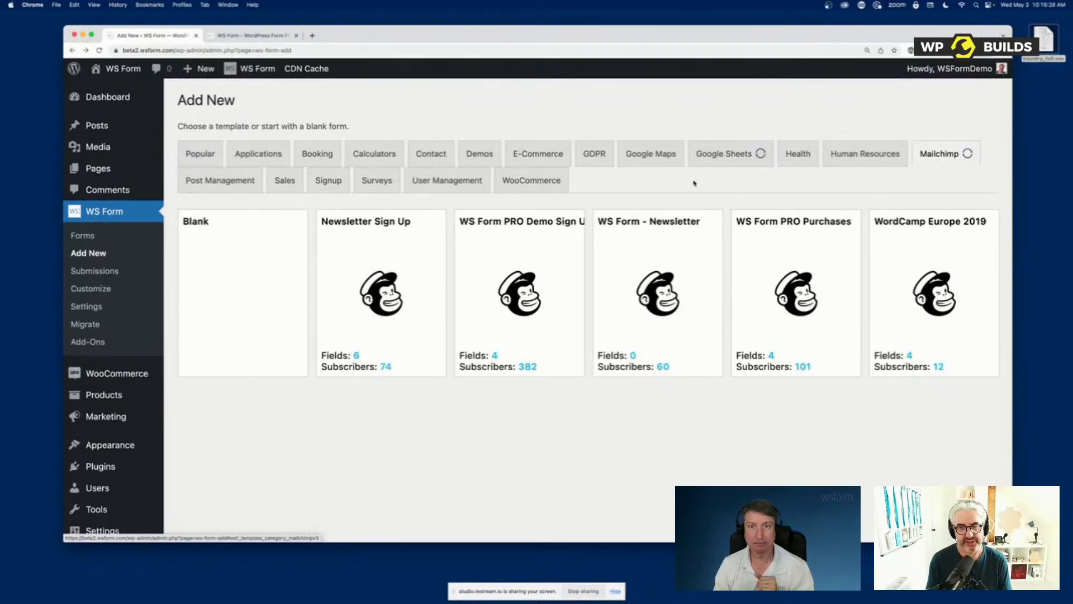
Create another form from the popular Contact Us template, add a second tab to it and return to the first tab
left_click(89, 253)
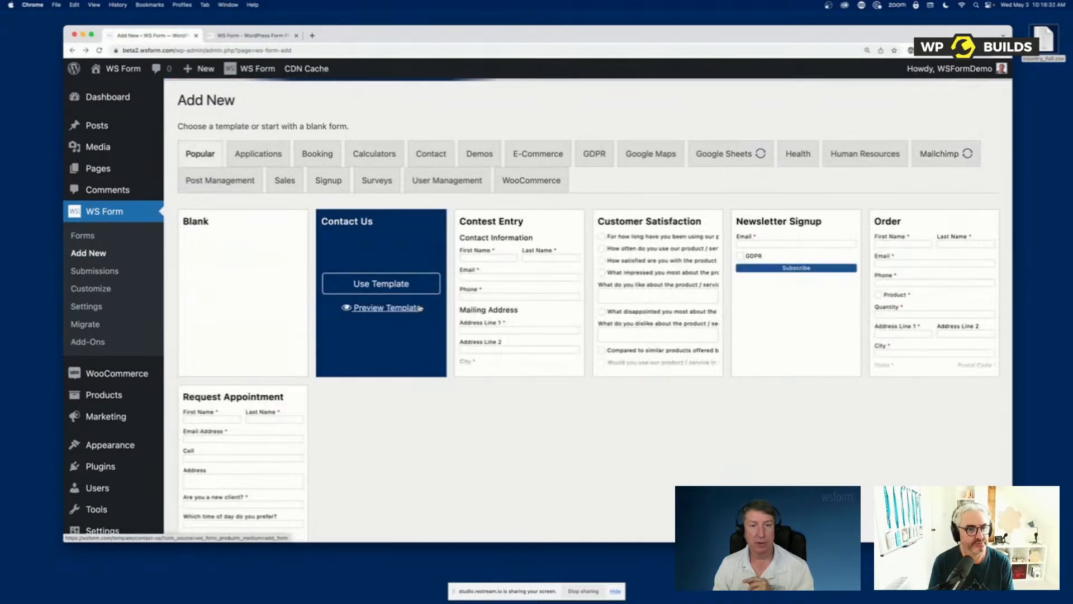
left_click(407, 291)
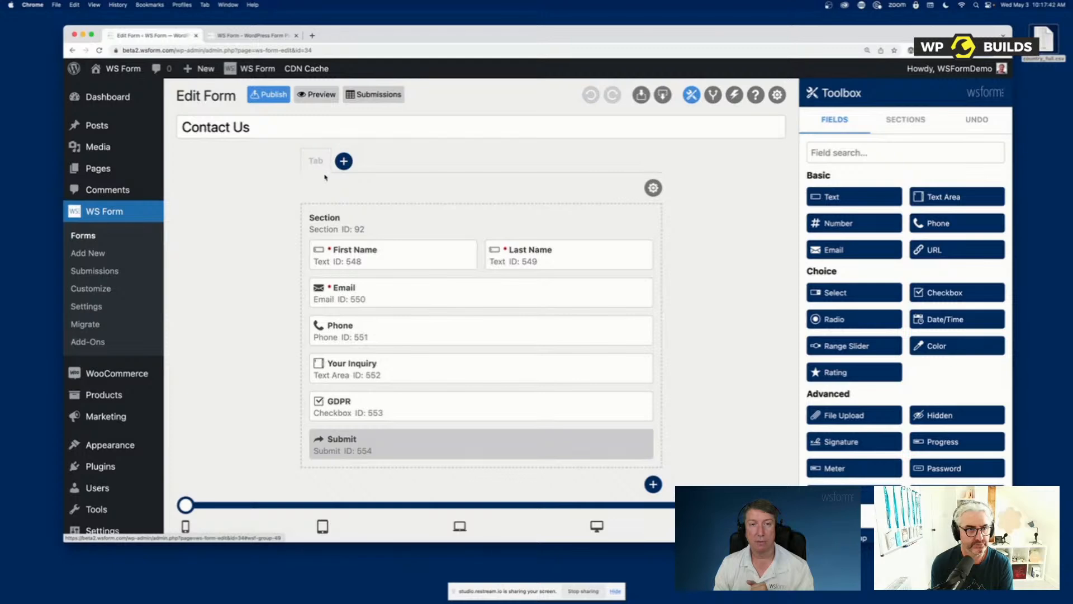
left_click(344, 162)
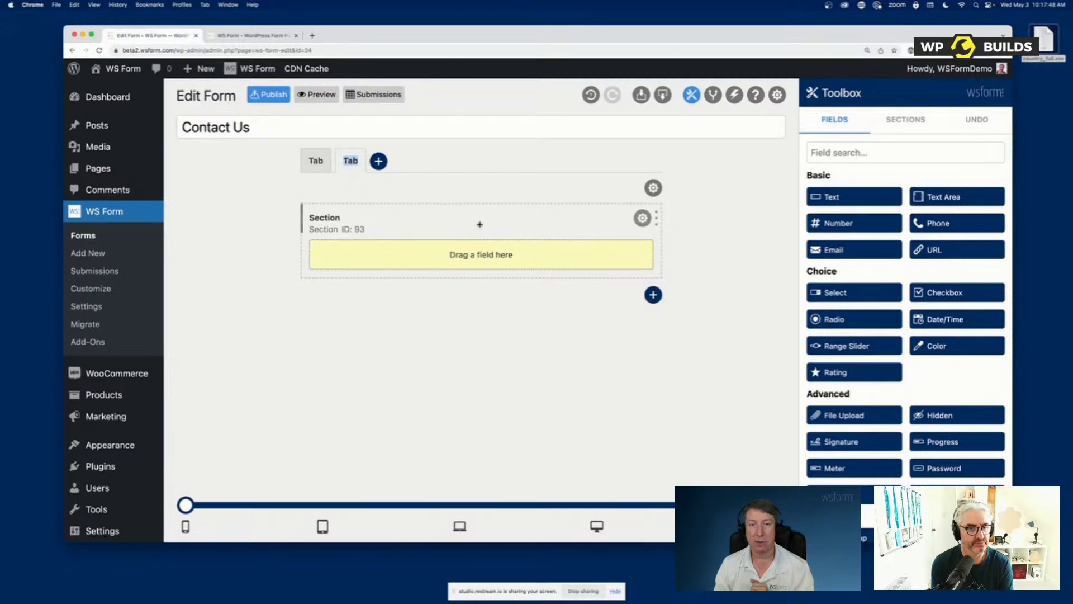
left_click(317, 162)
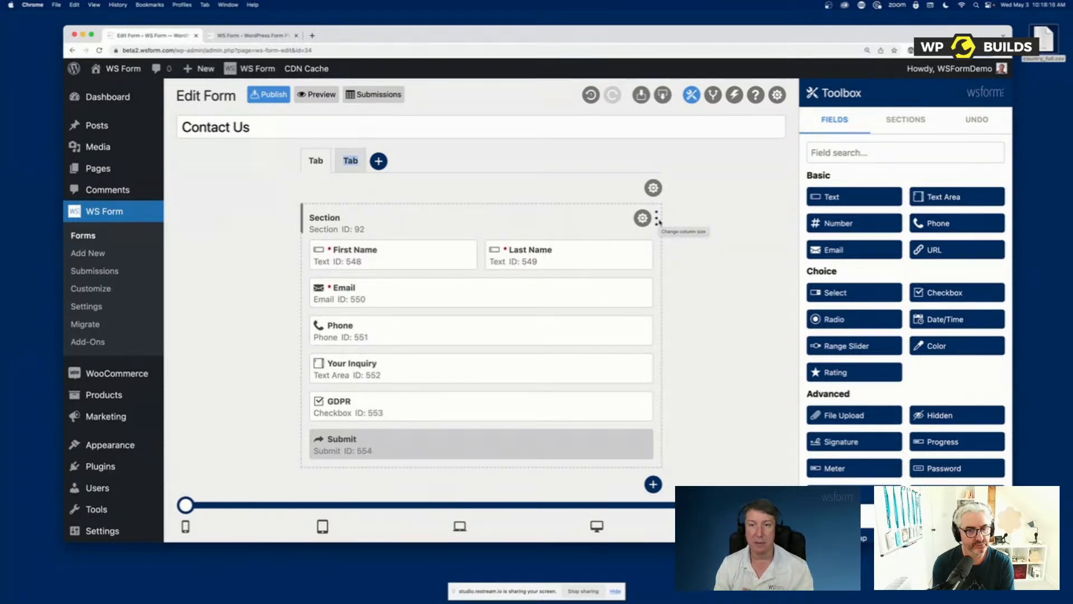
Narrow the contact form's section to half the form width and rename it Billing Address
left_click_drag(659, 221, 478, 212)
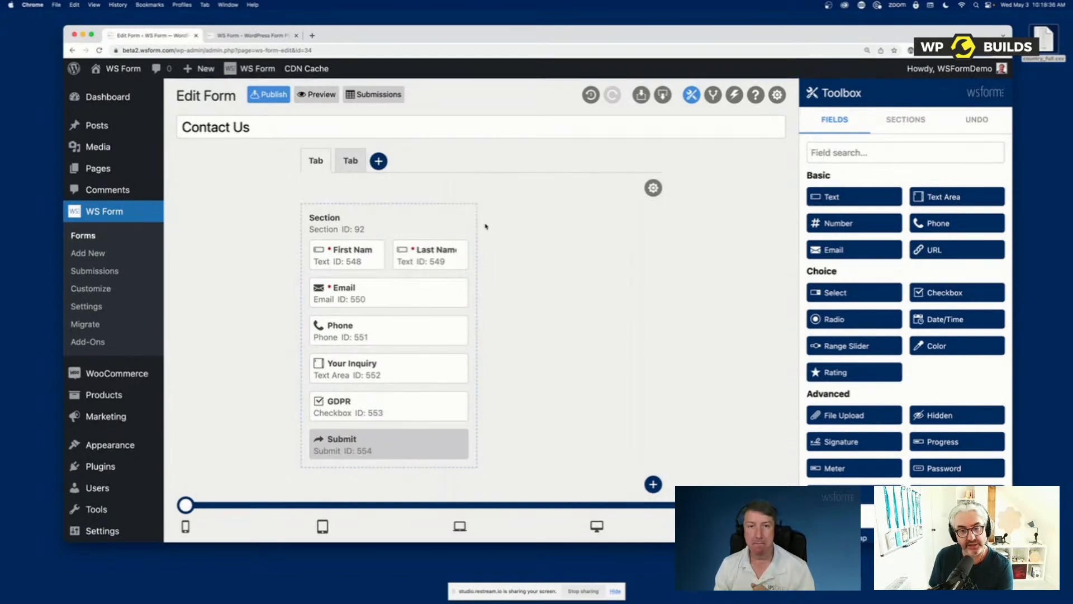
left_click_drag(474, 216, 657, 217)
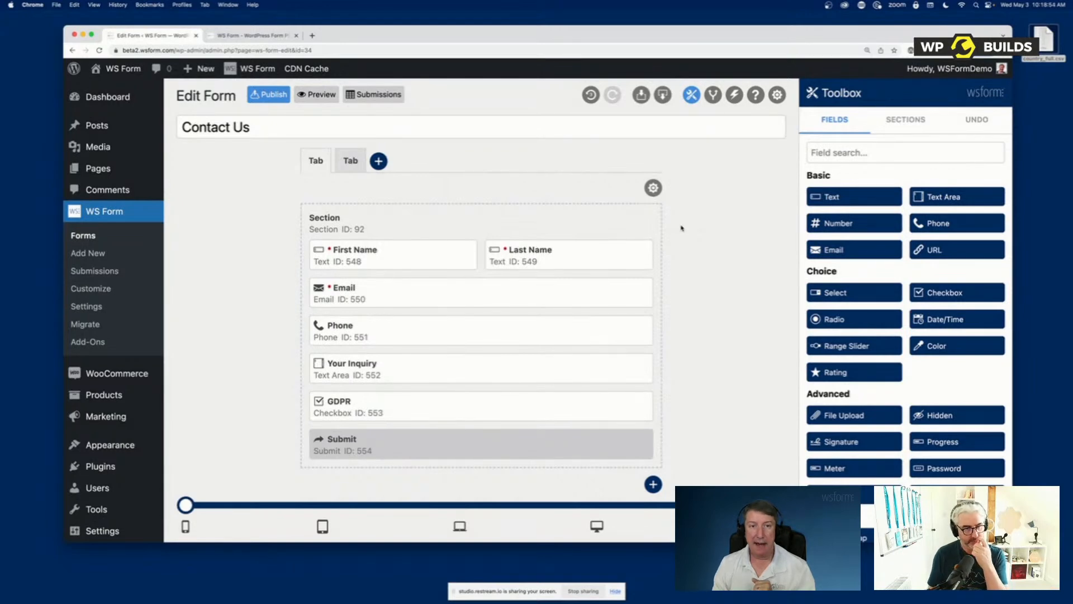
mouse_move(653, 225)
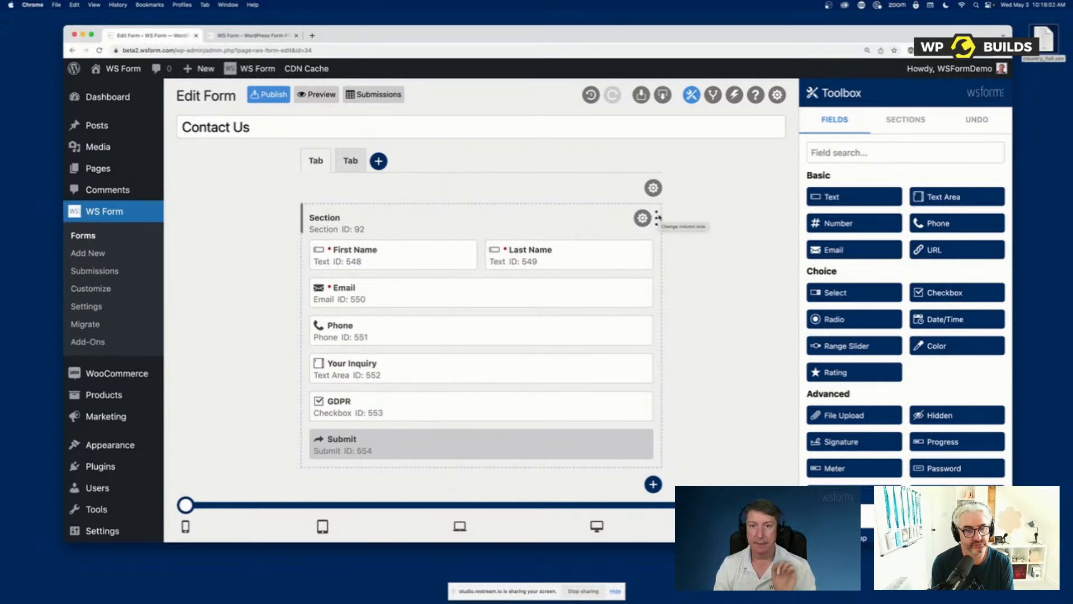
left_click_drag(656, 219, 474, 214)
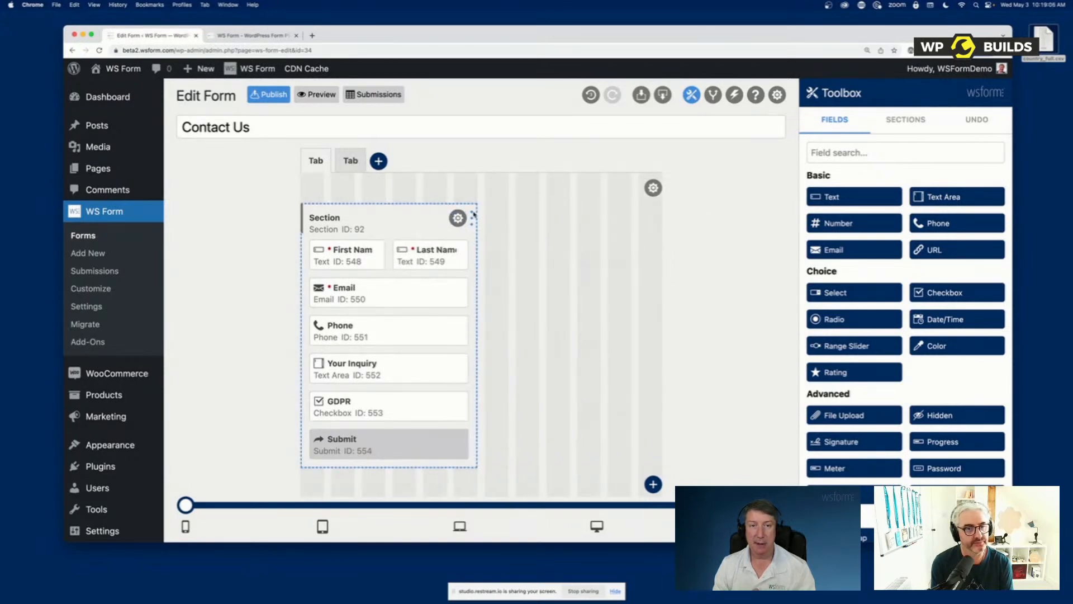
double_click(330, 217)
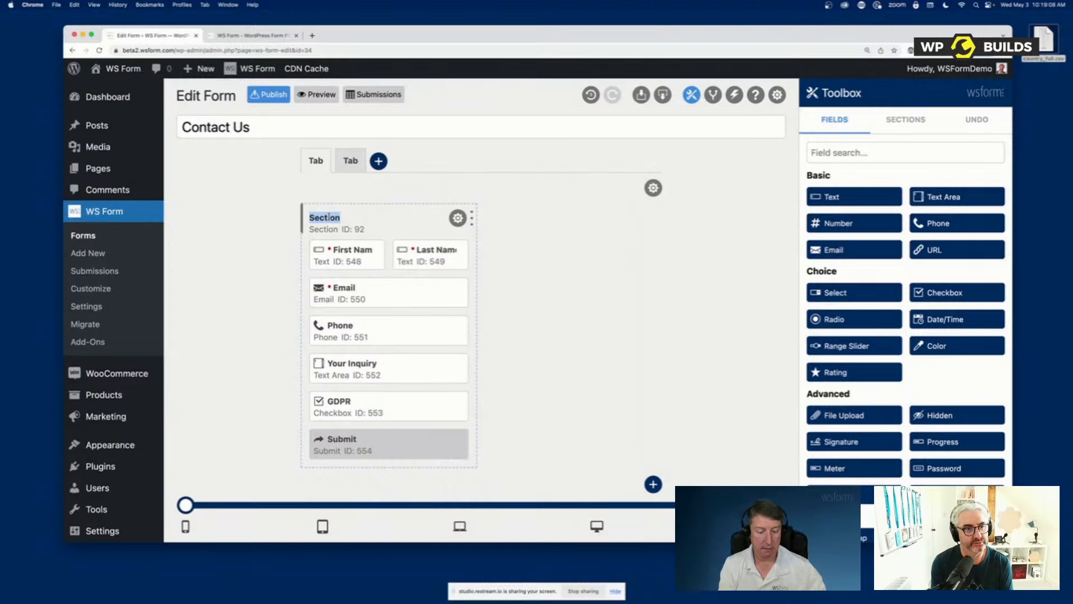
type("Billing Address")
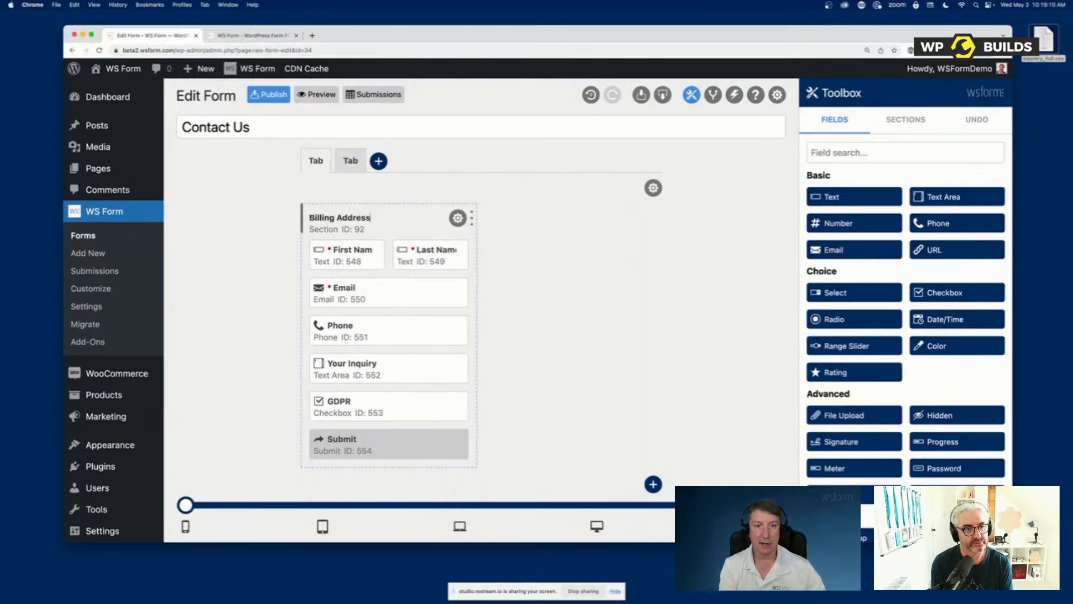
Clone the Billing Address section and rename the copy Shipping Address
left_click(458, 218)
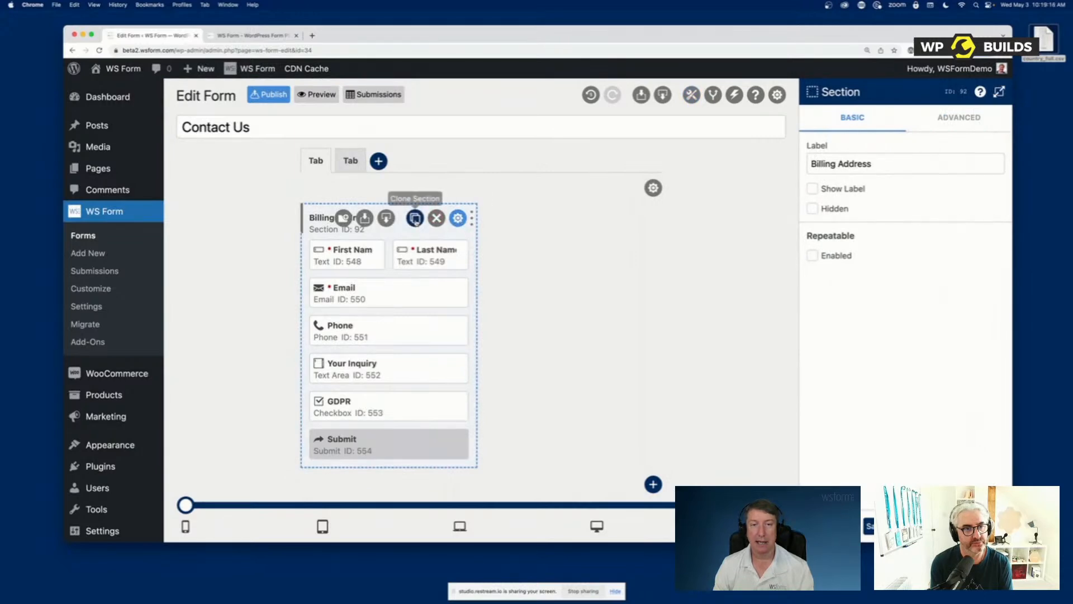
left_click(415, 218)
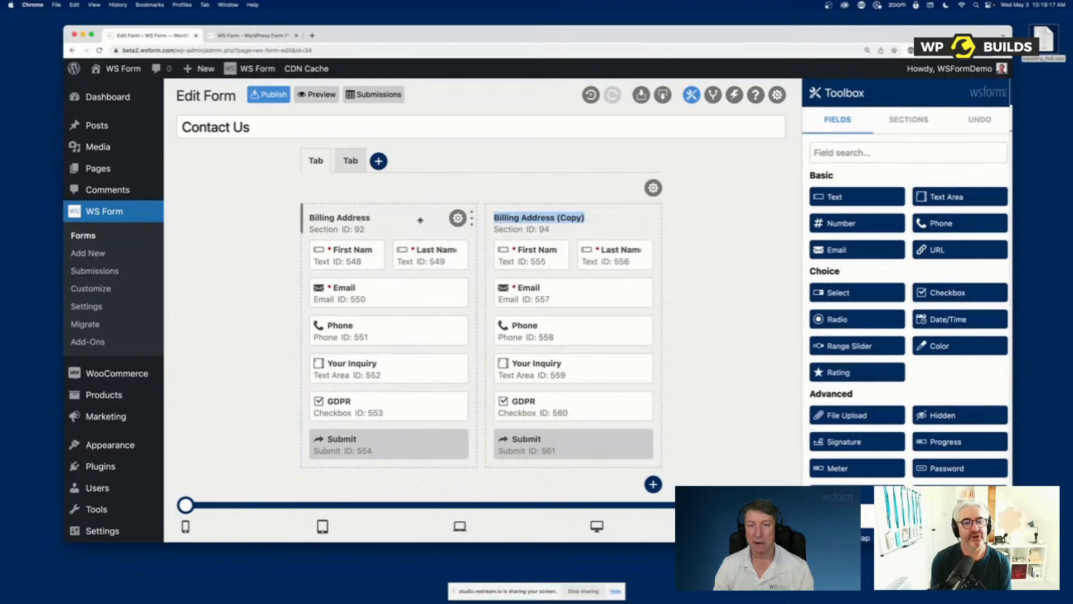
type("Shipping")
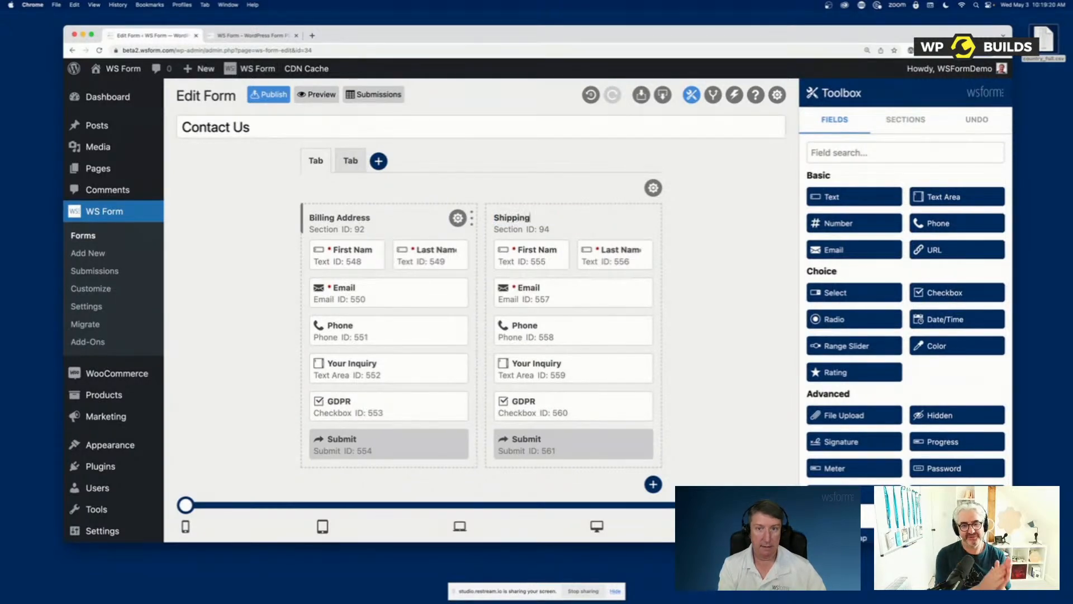
type(" Address")
key("Return")
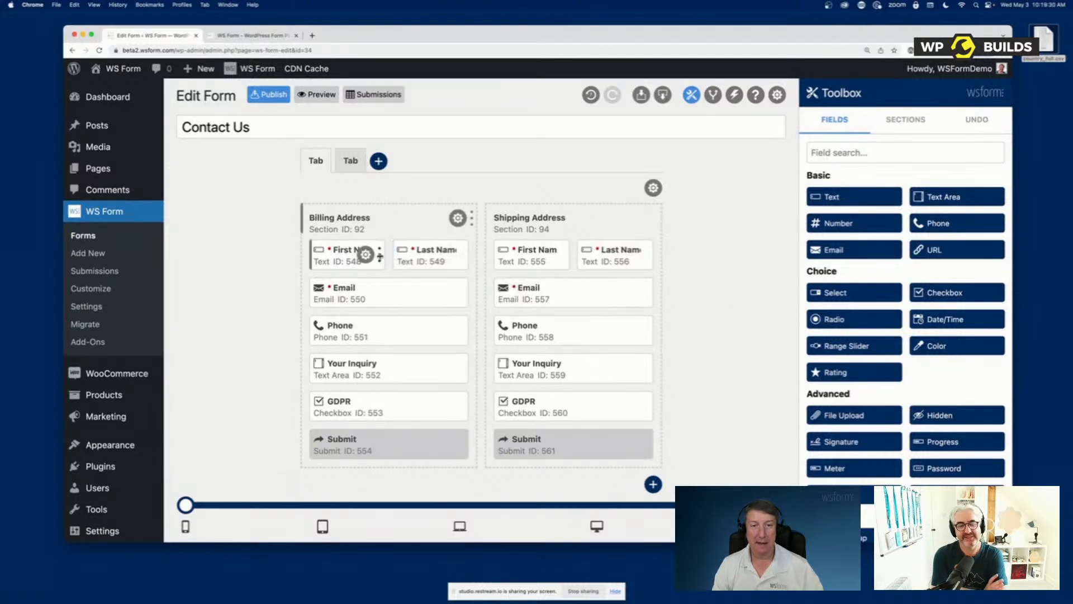
Stretch the First Name and Last Name fields to the full section width in both address sections
left_click_drag(380, 257, 468, 256)
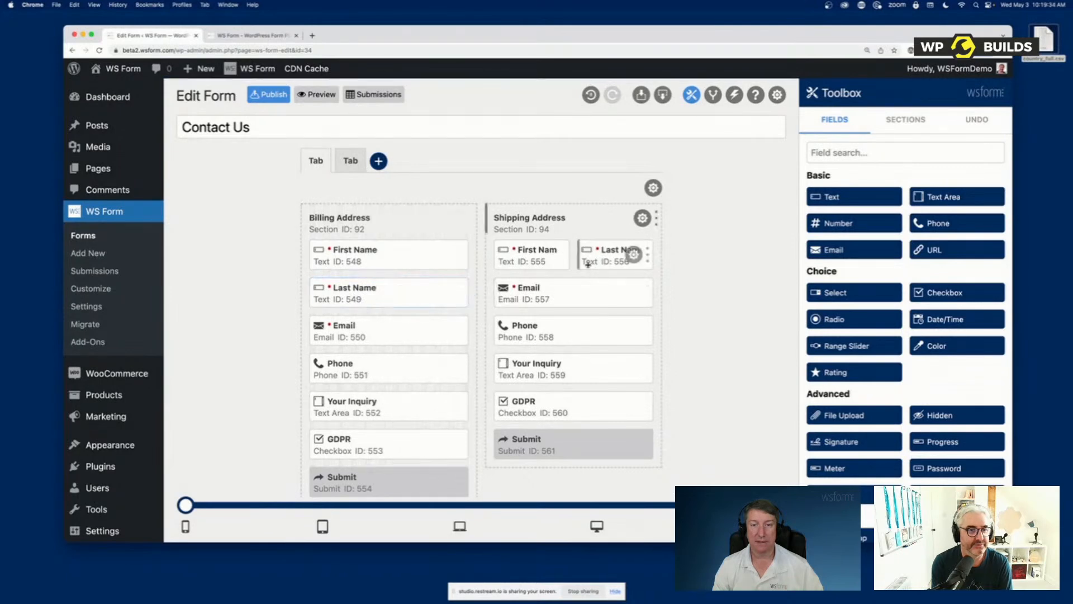
left_click_drag(566, 259, 637, 255)
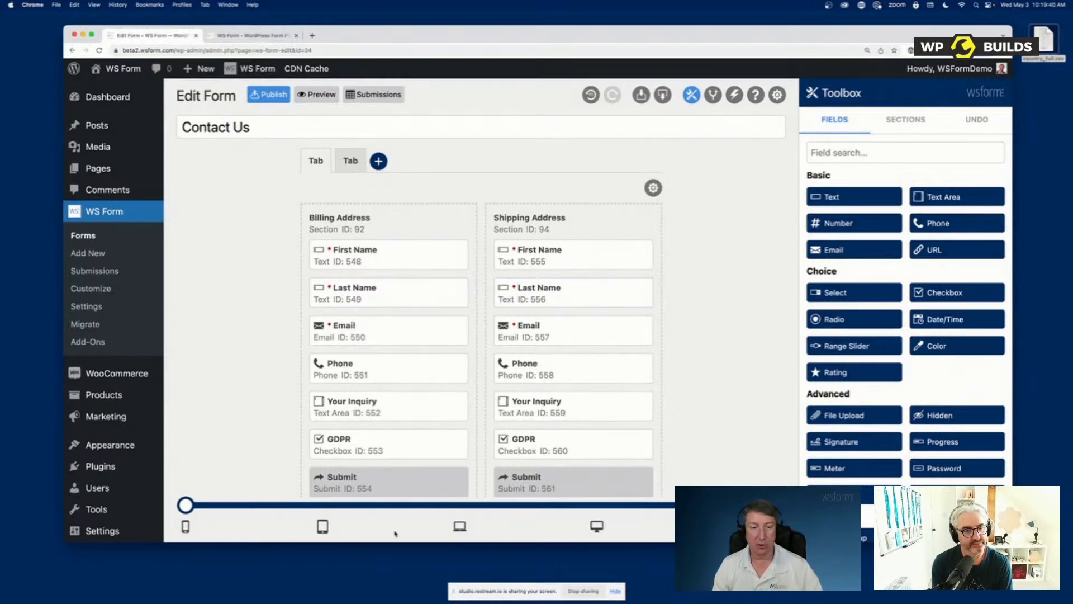
Compare the two-column form layout at the mobile and tablet breakpoints, ending on mobile
left_click(187, 505)
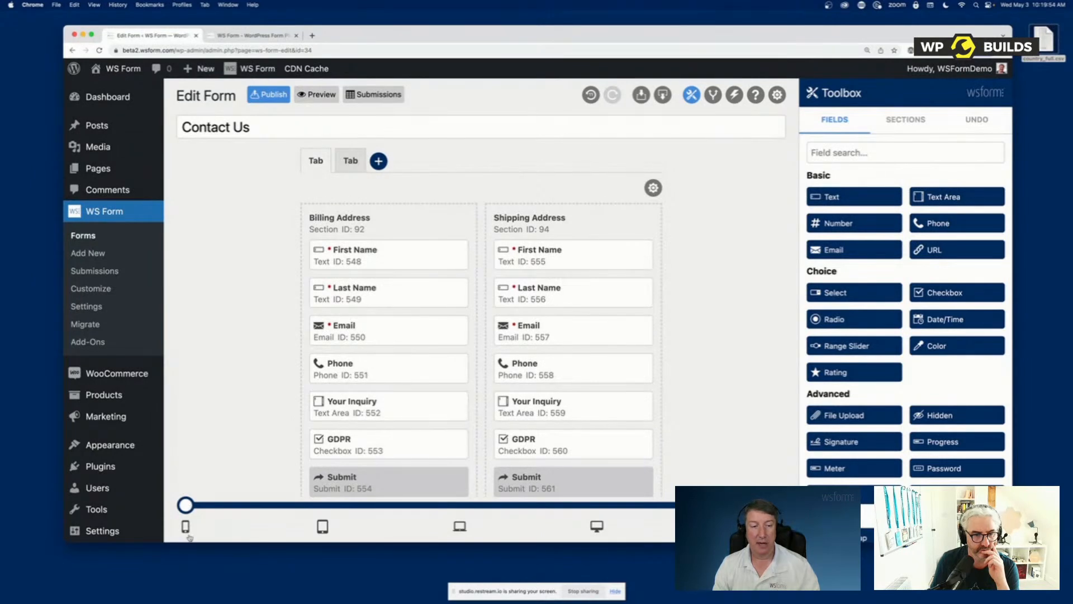
left_click_drag(194, 505, 278, 505)
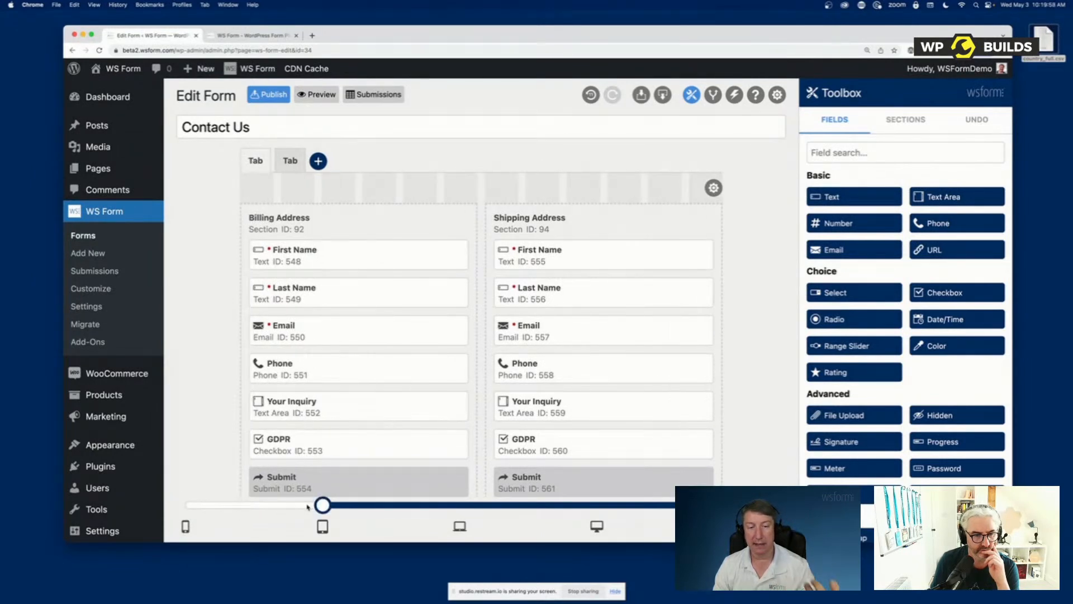
left_click_drag(307, 506, 417, 508)
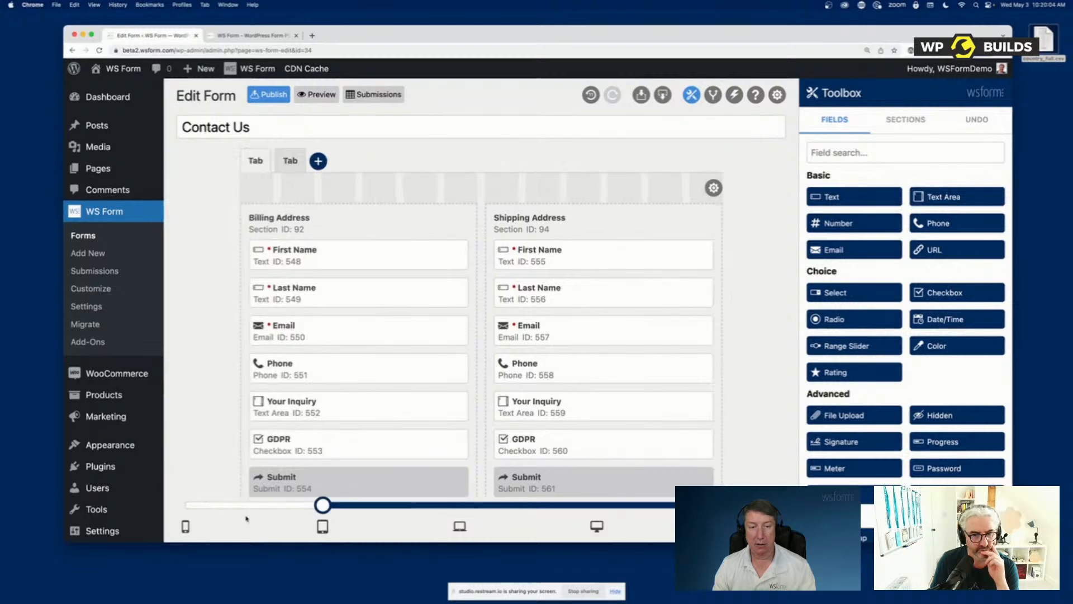
left_click(193, 514)
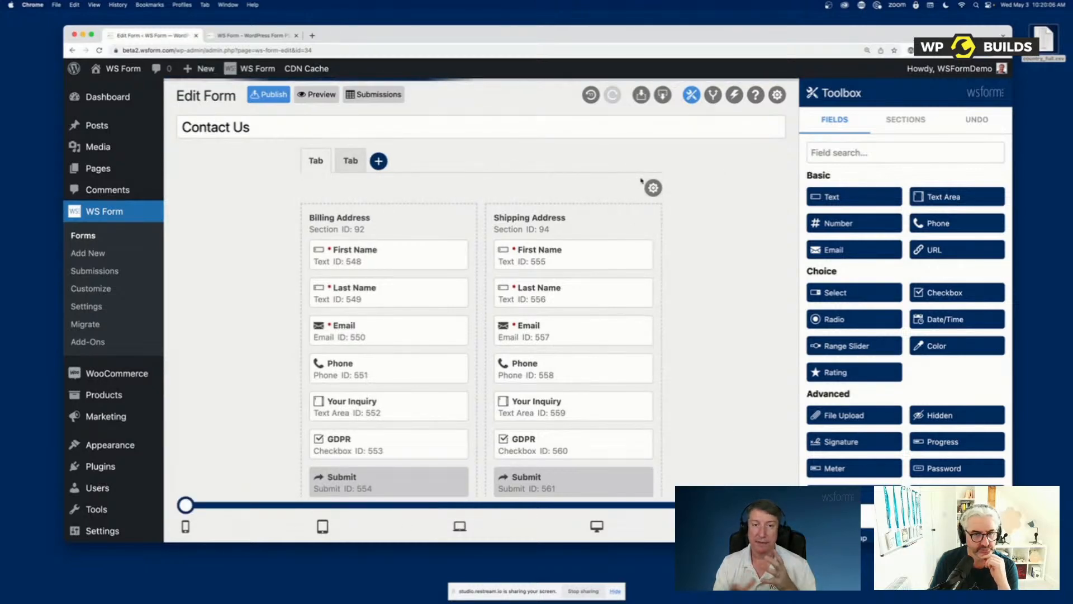
At the mobile breakpoint, widen the Billing Address and Shipping Address sections to the full form width
mouse_move(474, 211)
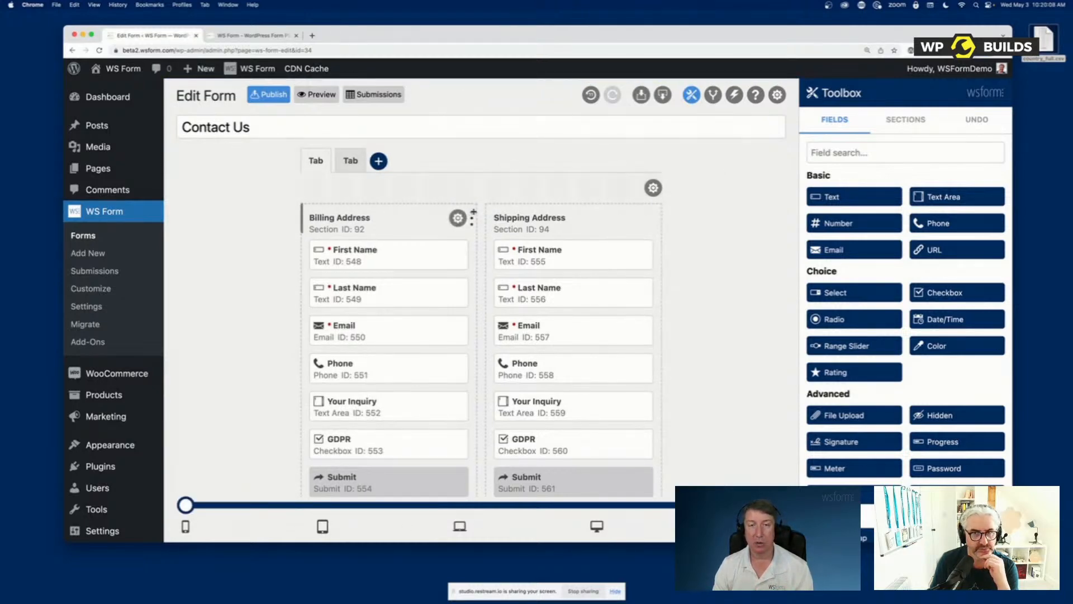
left_click_drag(473, 215, 662, 220)
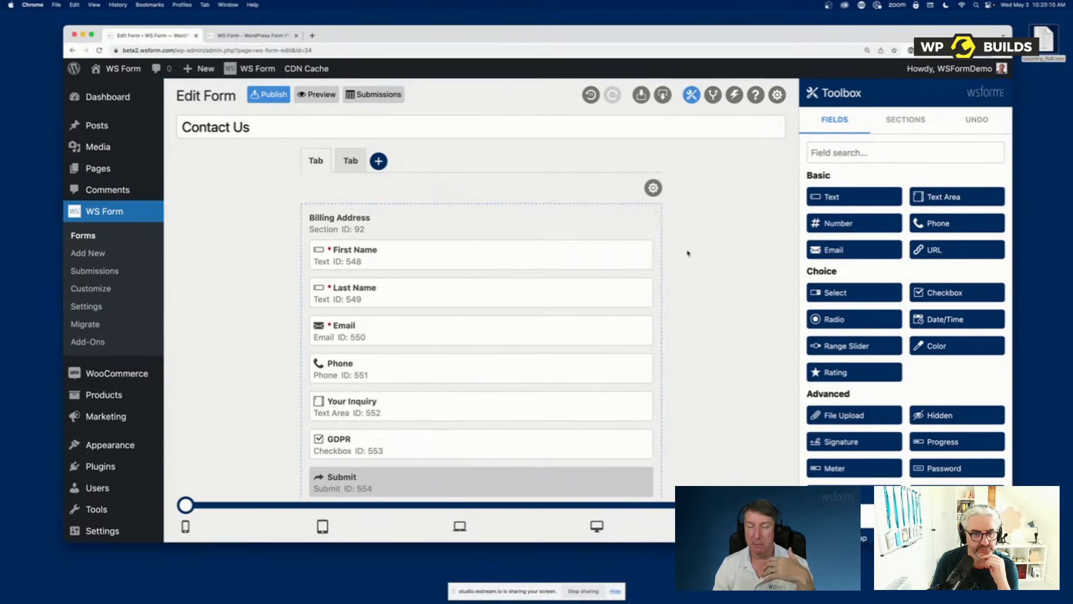
scroll(683, 262, "down", 5)
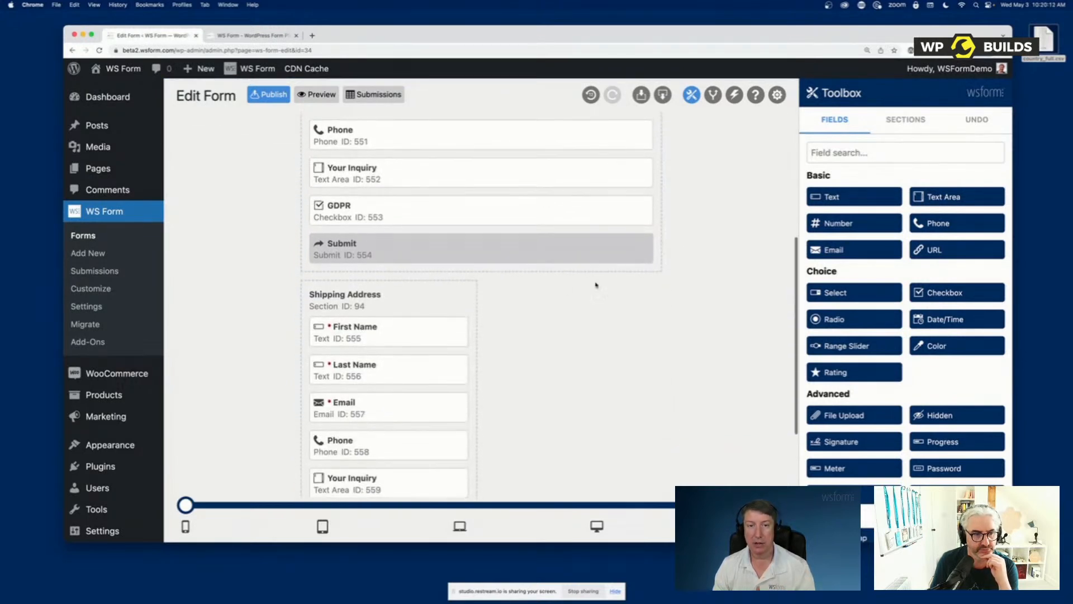
left_click_drag(471, 294, 663, 295)
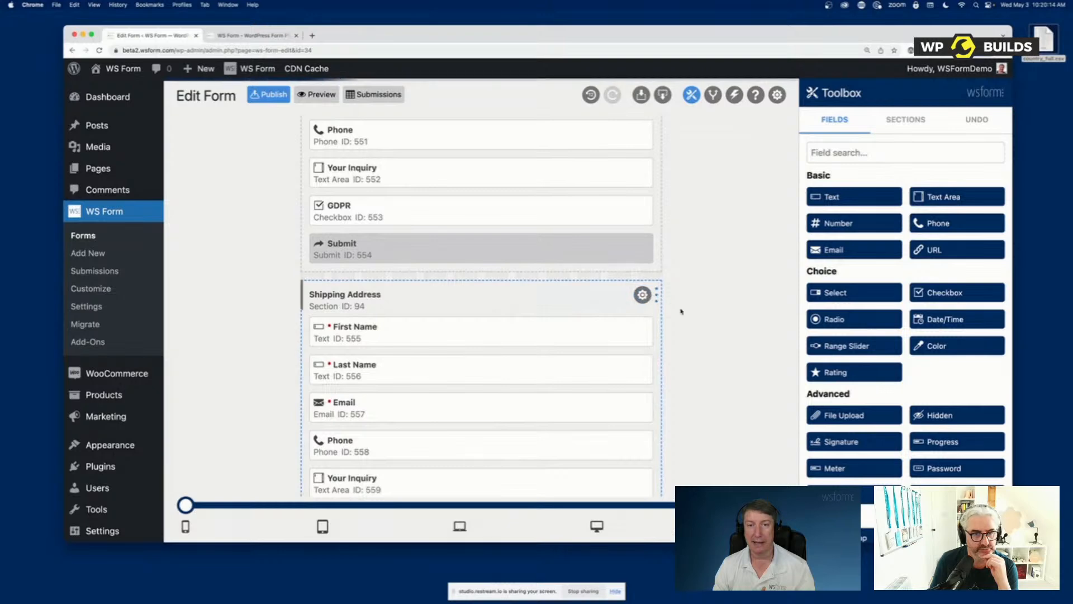
scroll(687, 314, "up", 5)
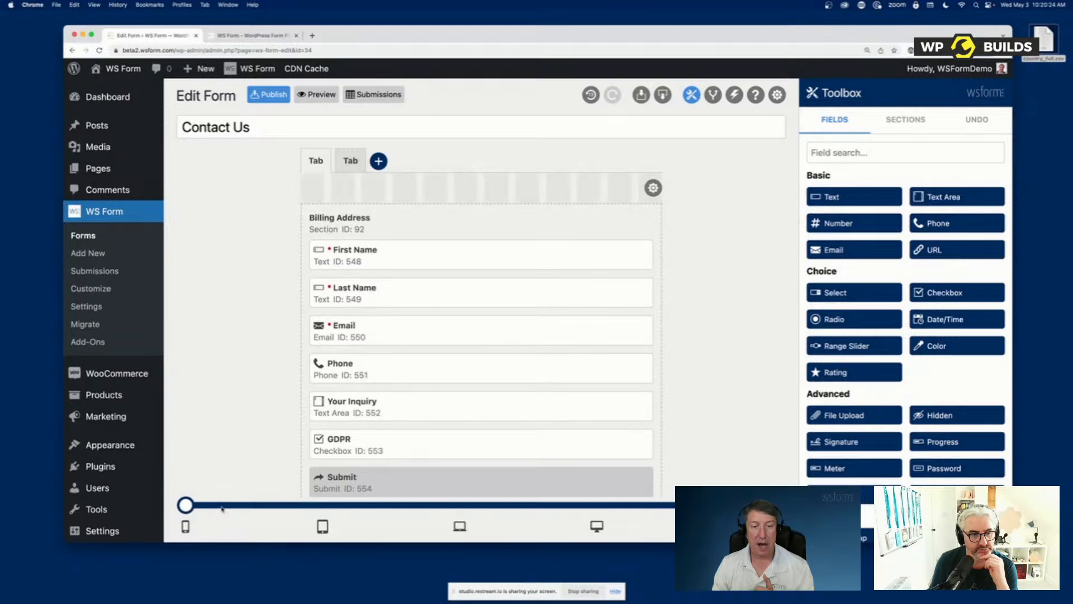
At the laptop breakpoint, set both address sections to half width side by side, and check the tablet and mobile layouts
left_click_drag(185, 505, 430, 515)
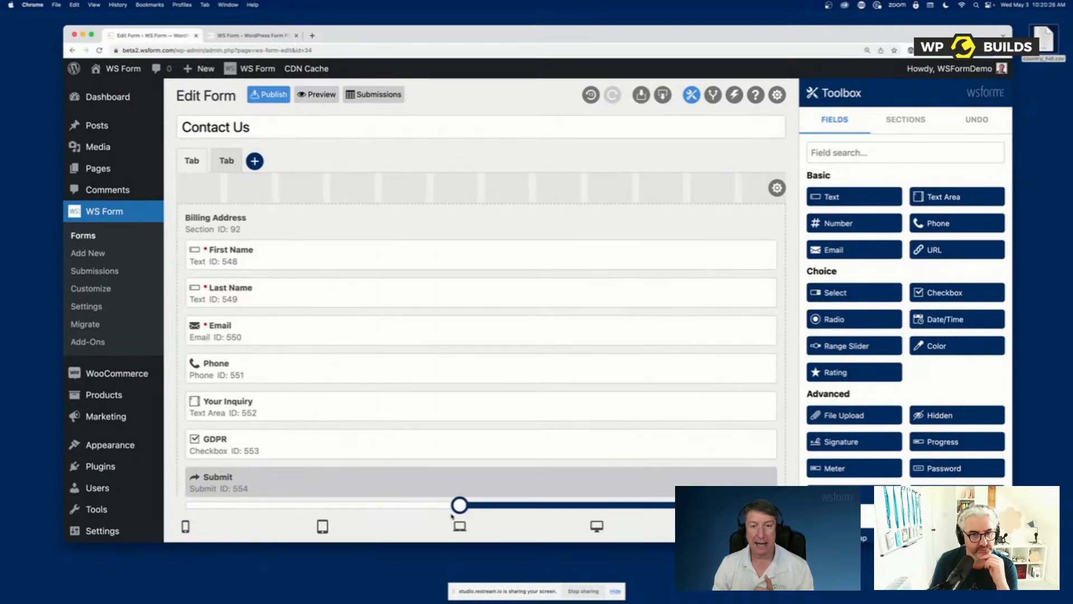
left_click_drag(775, 218, 477, 216)
scroll(558, 294, "down", 6)
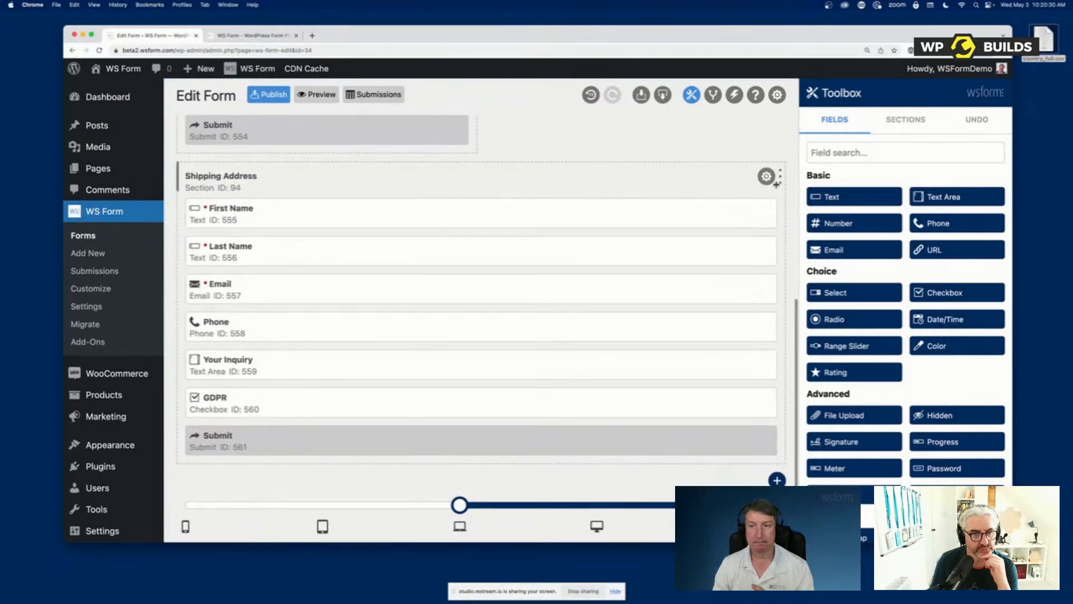
left_click_drag(776, 184, 464, 176)
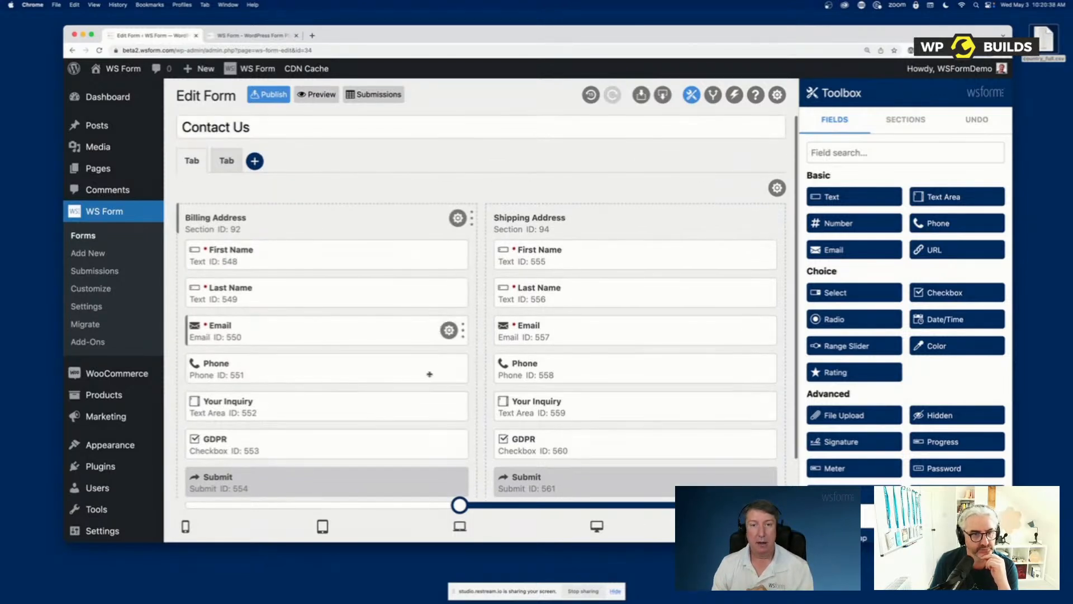
left_click_drag(460, 505, 378, 513)
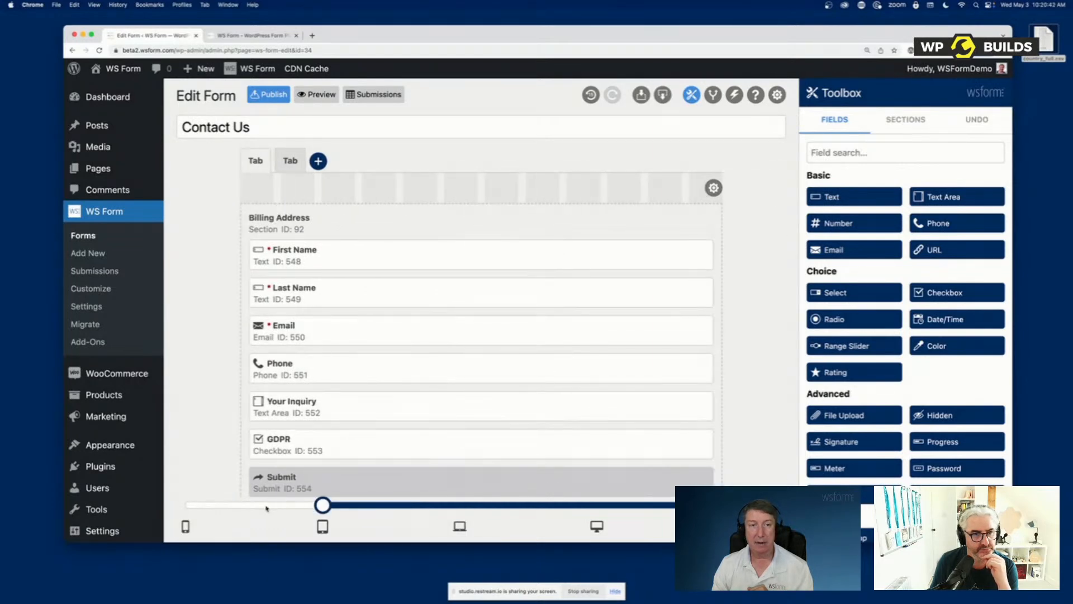
left_click_drag(266, 508, 221, 514)
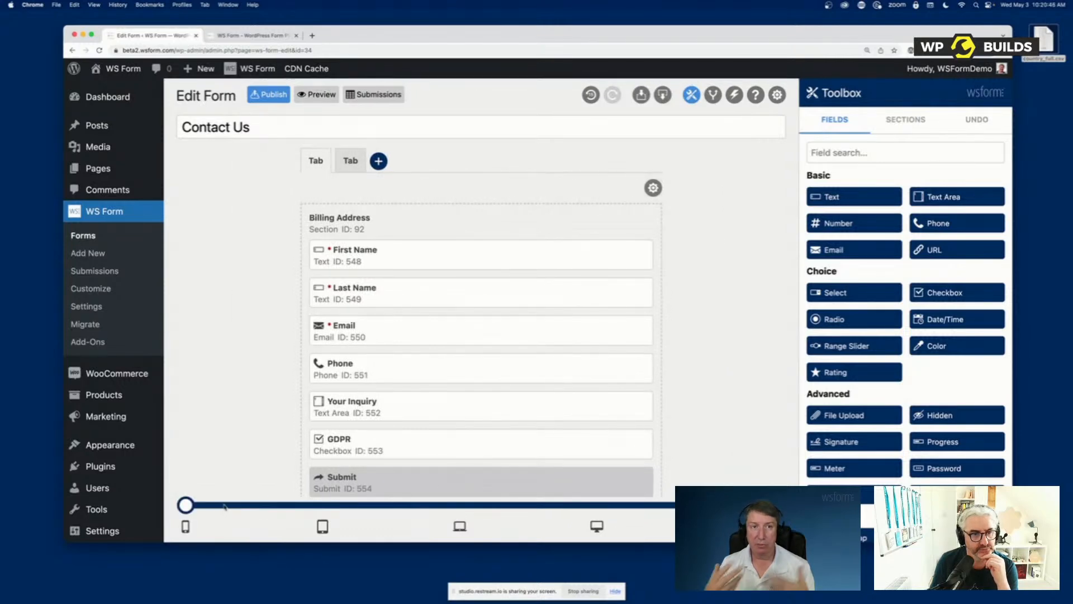
Preview the form in a separate browser window, narrow that window to test the responsive layout, and minimize it
left_click(317, 95)
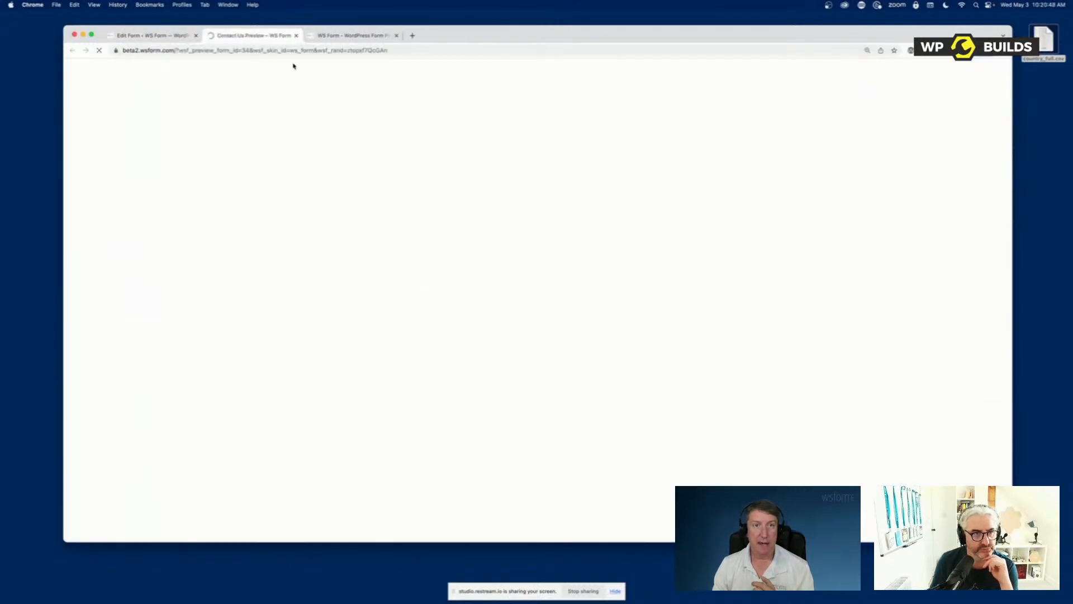
left_click_drag(271, 49, 283, 79)
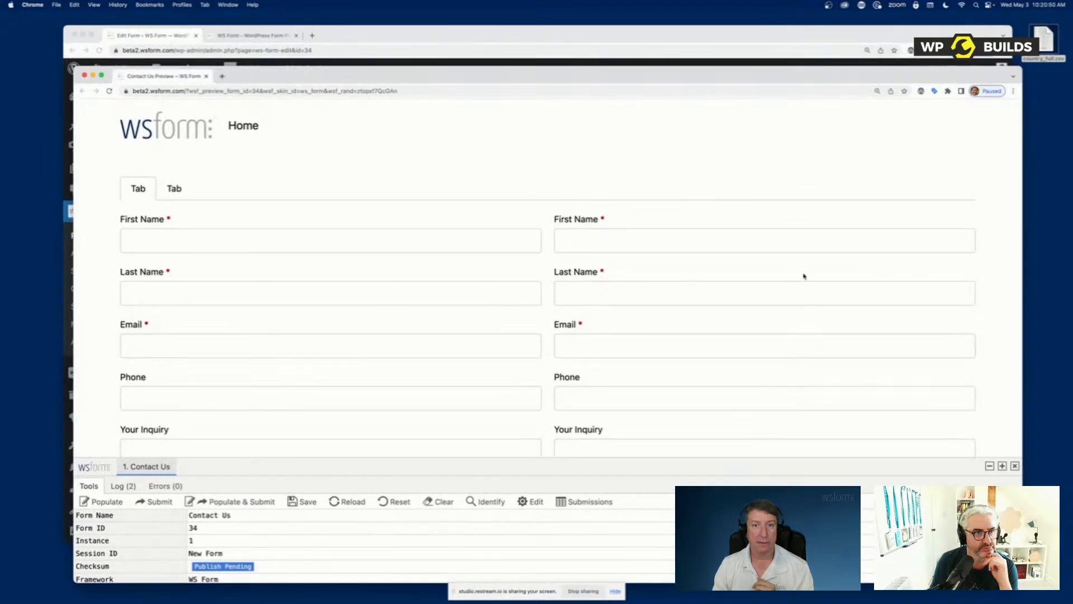
left_click_drag(1023, 236, 951, 341)
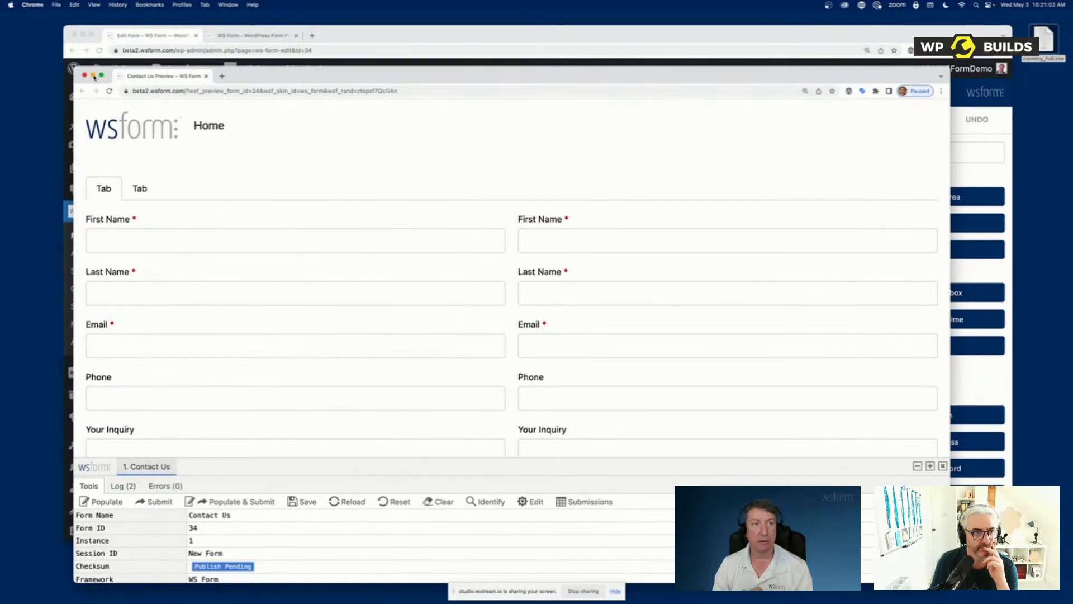
left_click(94, 75)
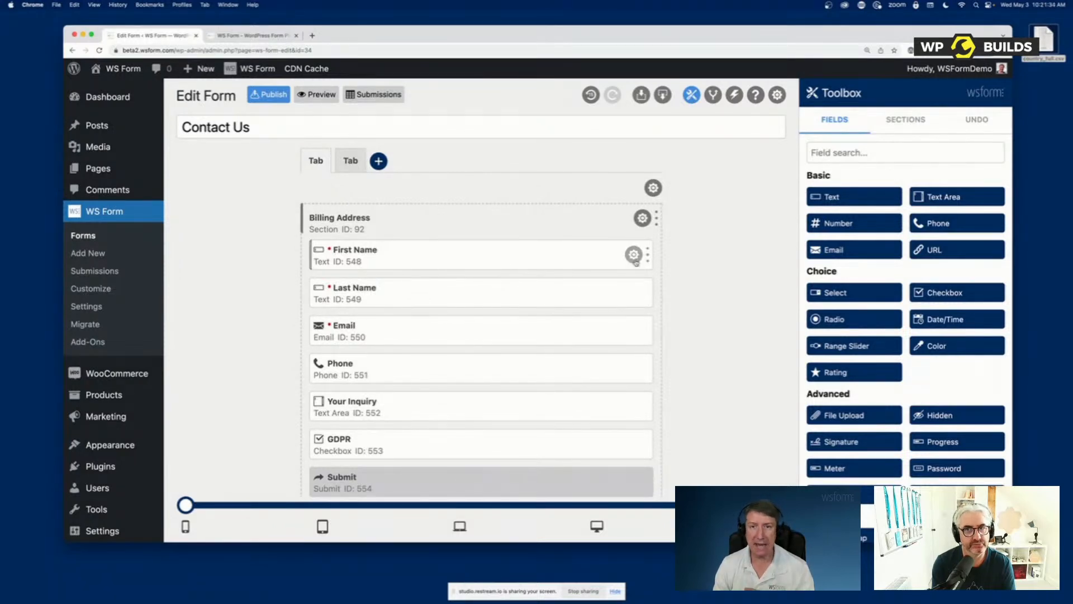
Try resizing the First Name field in Billing Address to half width and adjusting its offset, and restore the full width
left_click_drag(648, 257, 464, 256)
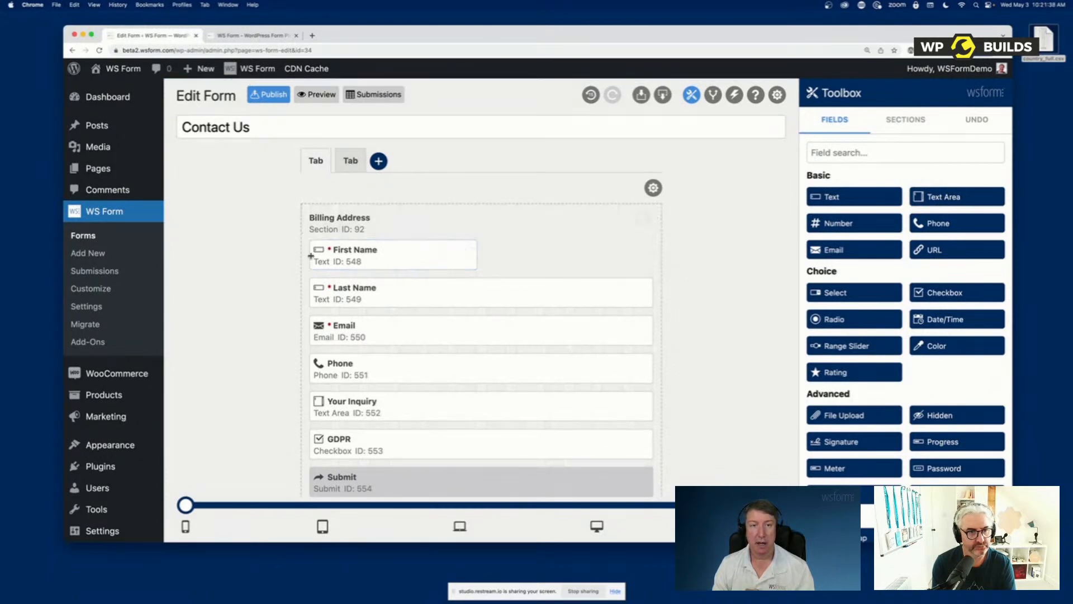
mouse_move(311, 257)
left_mouse_down()
mouse_move(508, 259)
mouse_move(322, 261)
left_mouse_up()
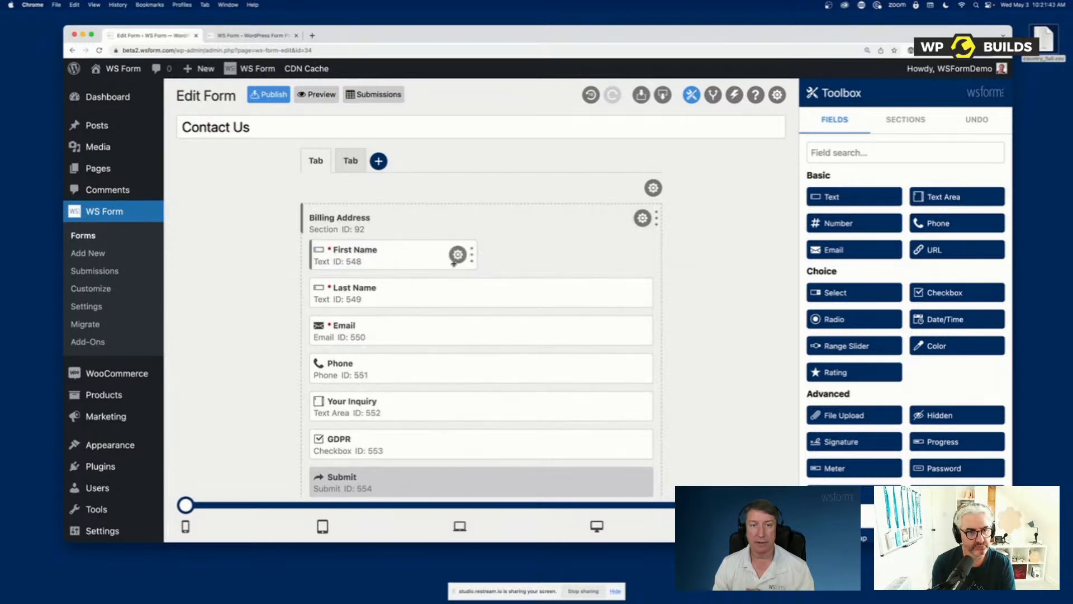
mouse_move(471, 254)
left_mouse_down()
mouse_move(646, 259)
mouse_move(477, 254)
left_mouse_up()
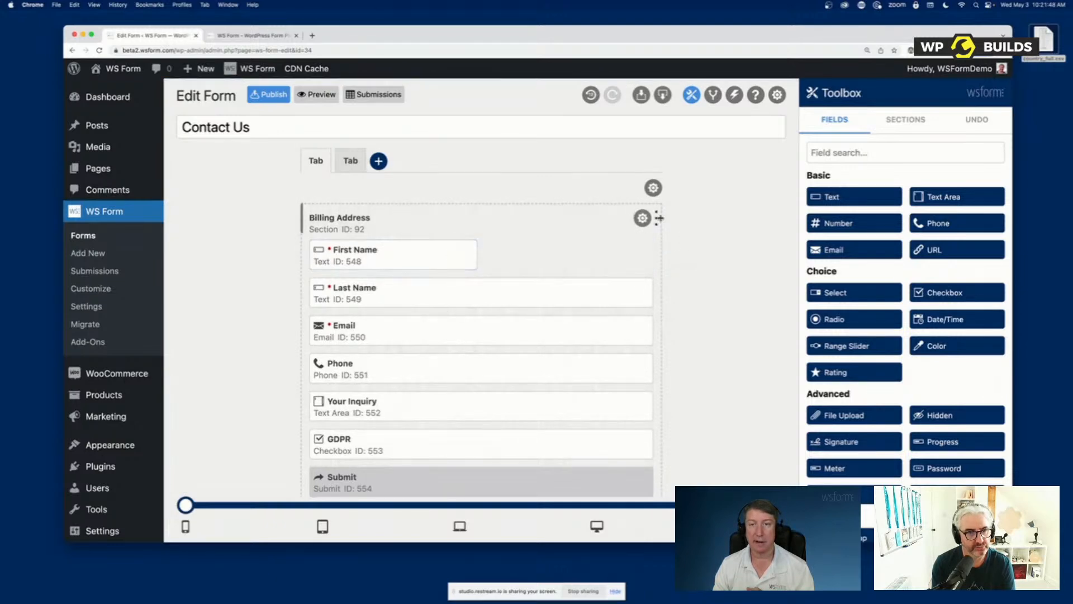
mouse_move(656, 218)
left_mouse_down()
mouse_move(457, 219)
mouse_move(655, 223)
left_mouse_up()
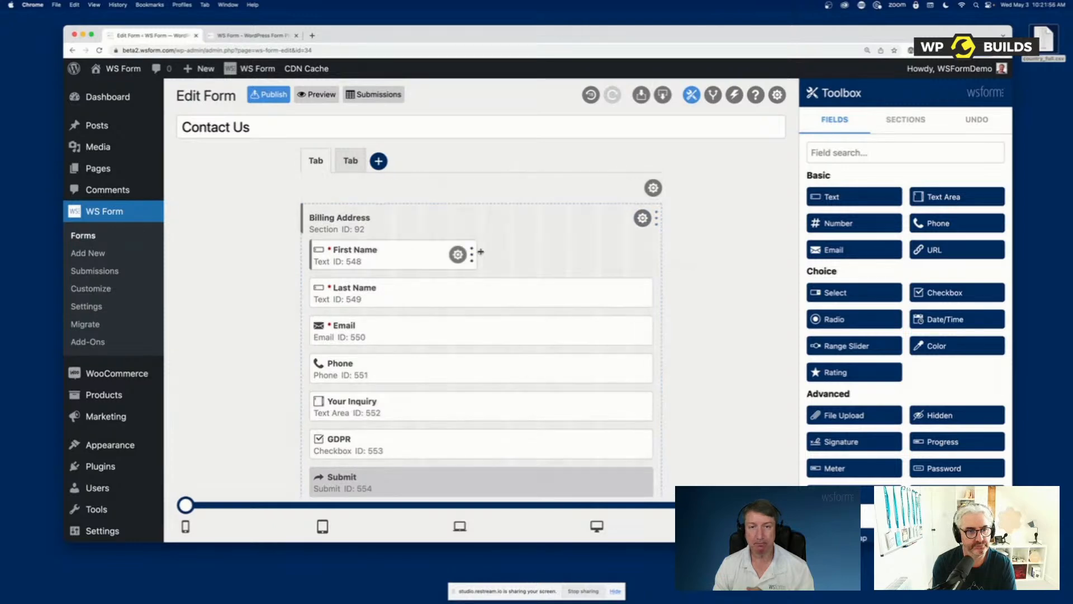
left_click_drag(480, 252, 654, 252)
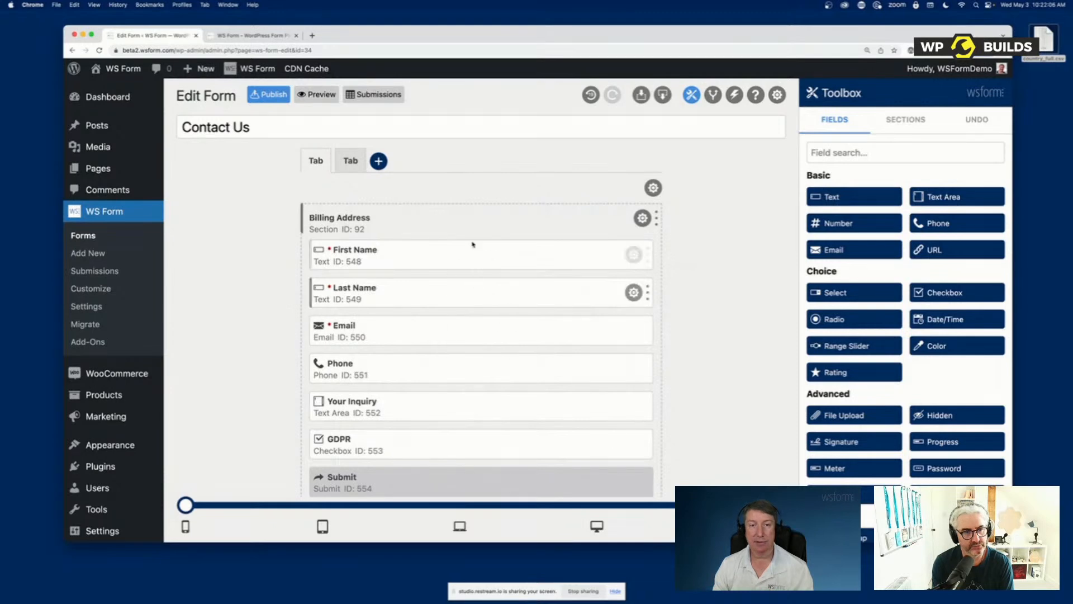
mouse_move(461, 253)
left_mouse_down()
mouse_move(457, 361)
mouse_move(465, 255)
left_mouse_up()
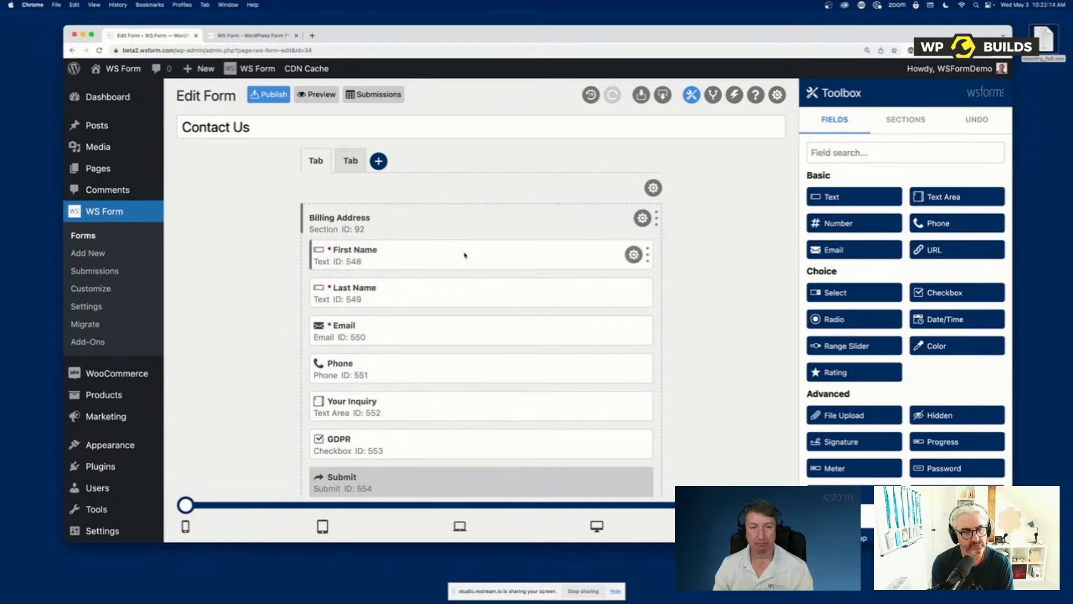
Set the Billing Address and Shipping Address sections to half width side by side, and move Shipping Address to the second tab
left_click_drag(659, 219, 472, 221)
scroll(532, 273, "down", 6)
left_click_drag(653, 189, 475, 189)
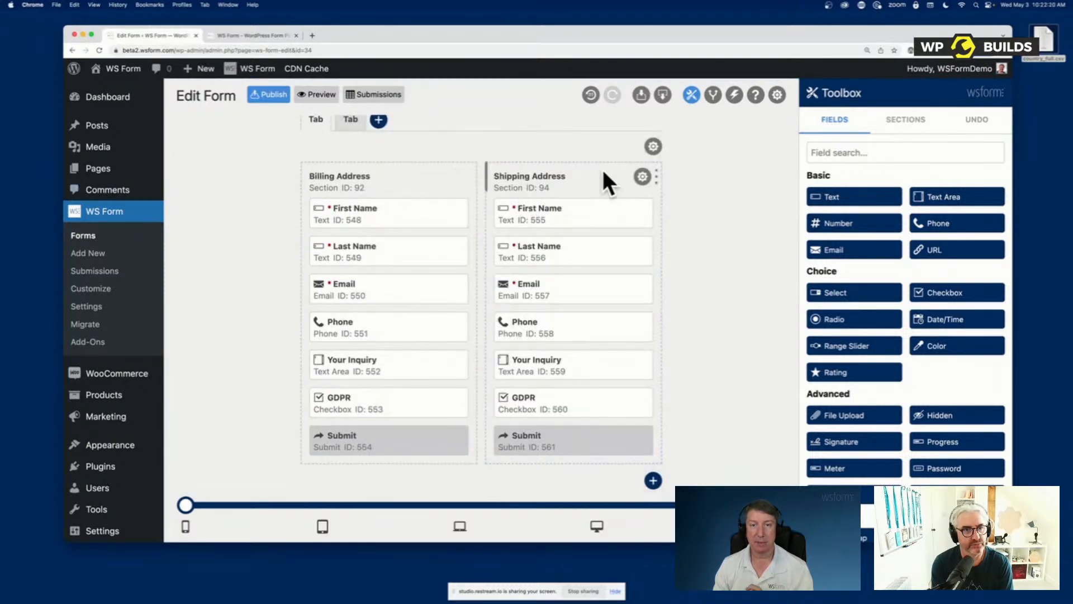
left_click_drag(597, 173, 592, 211)
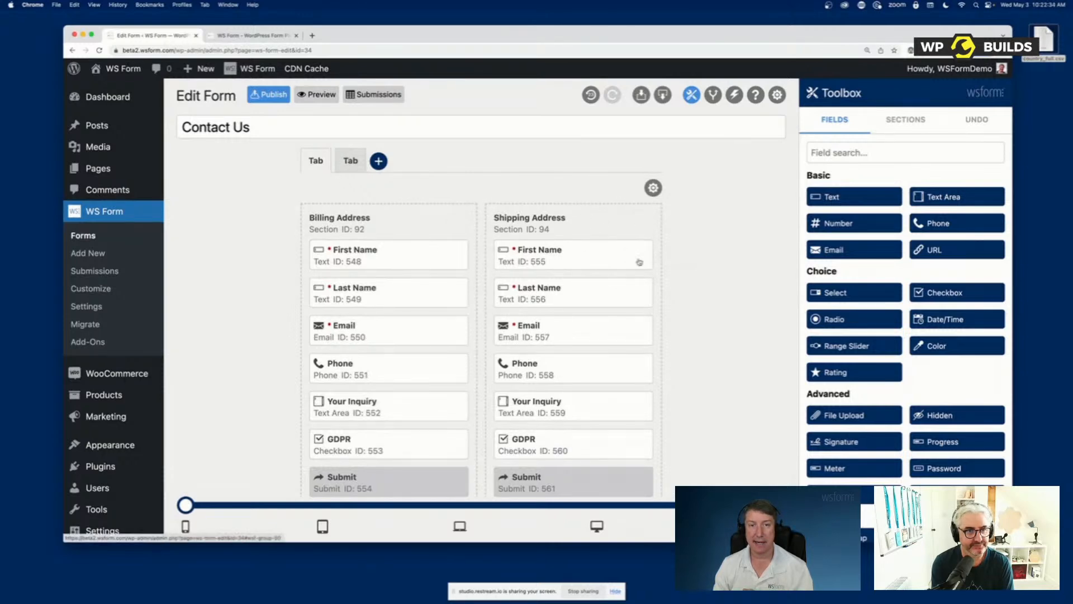
left_click_drag(594, 220, 417, 235)
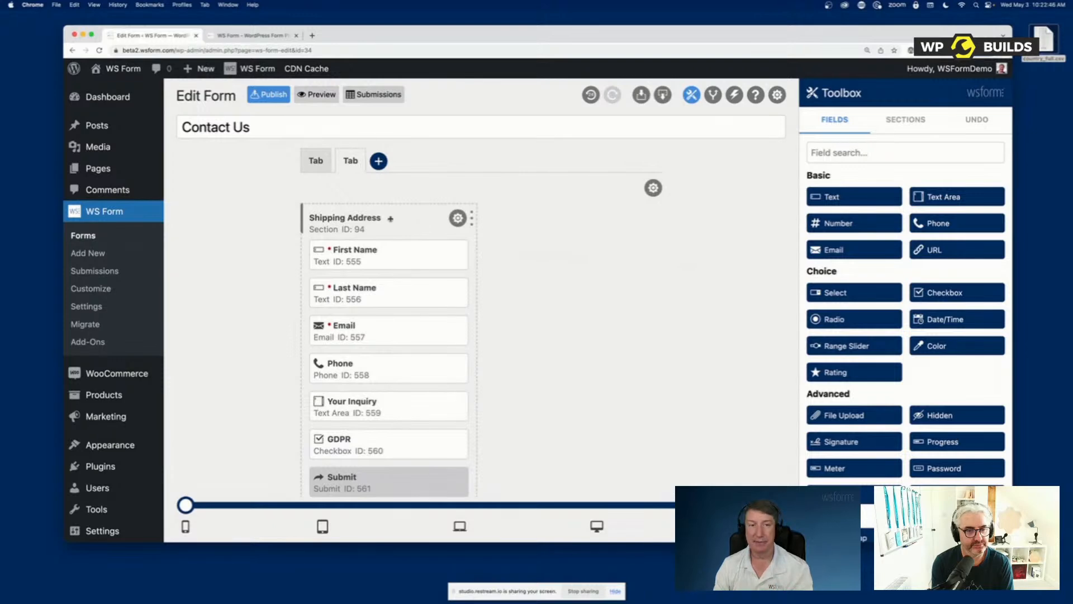
Duplicate the Billing Address section on the first tab, and move the copy's Email field to the start of Shipping Address on the second tab
left_click(307, 163)
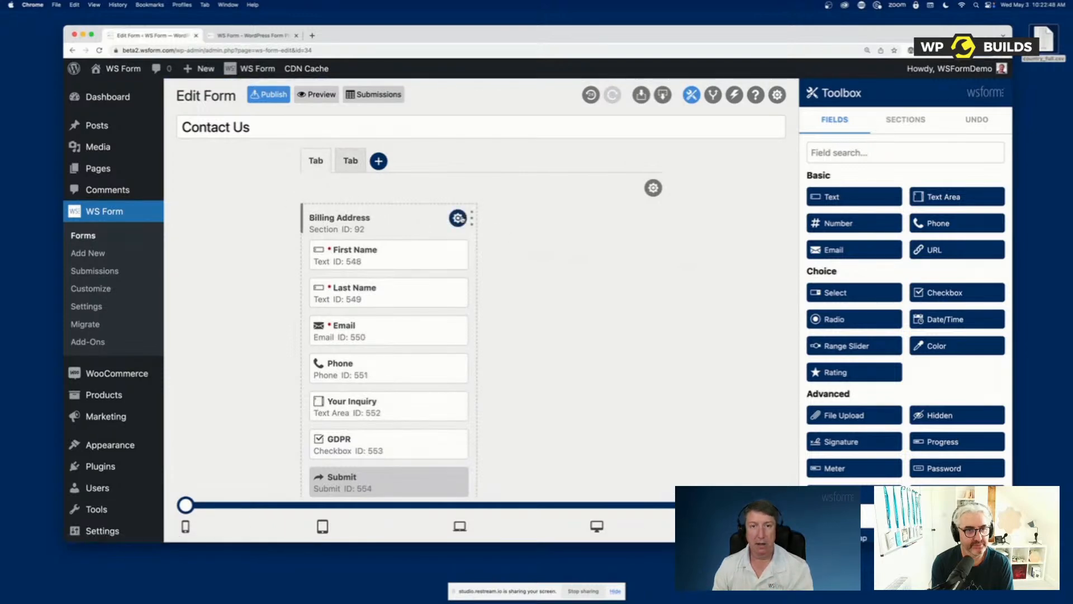
left_click(454, 220)
left_click(415, 218)
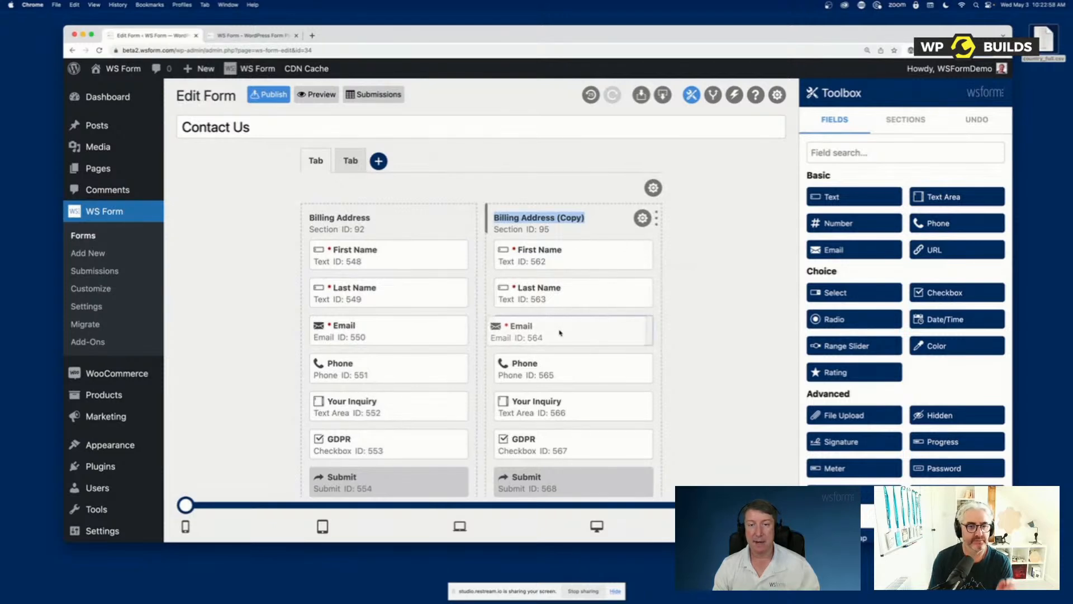
left_click_drag(568, 332, 374, 247)
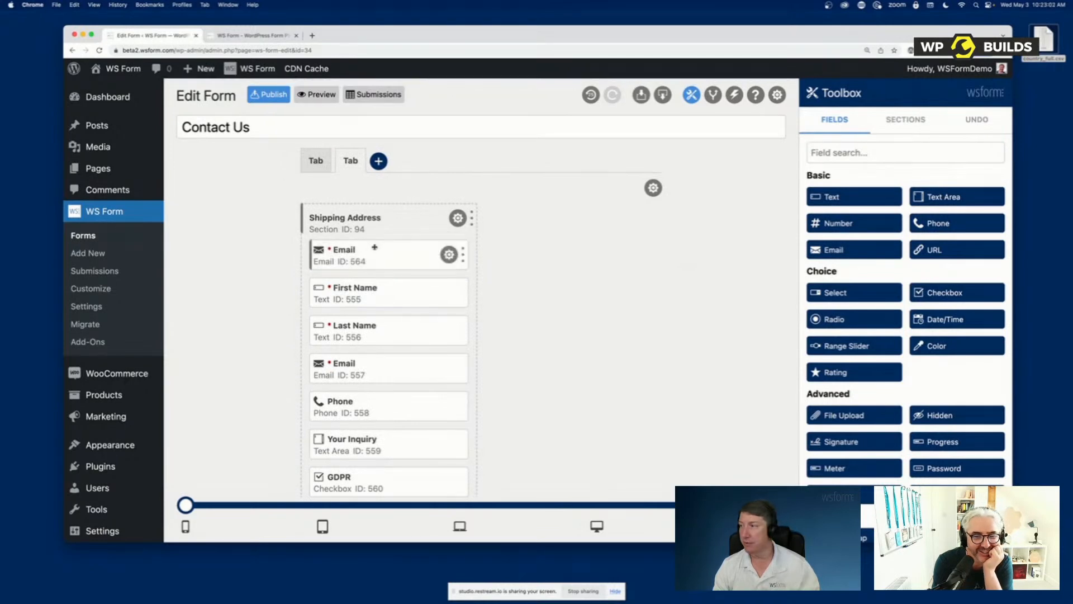
Duplicate the first tab, widen the Billing Address section on the copy to about five-sixths of the form, and compare both tabs
left_click(316, 161)
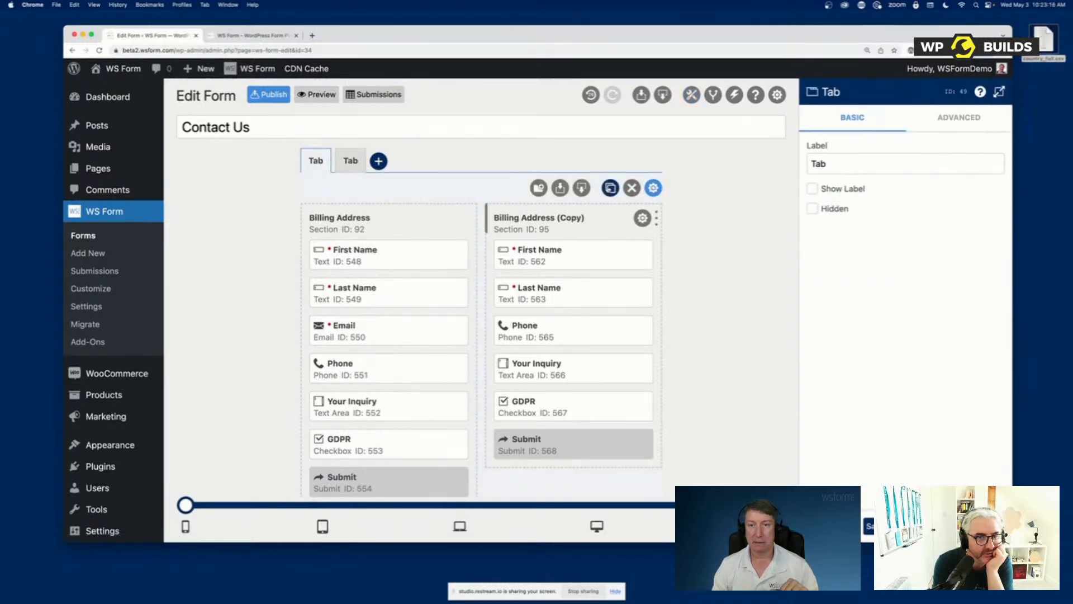
left_click(653, 187)
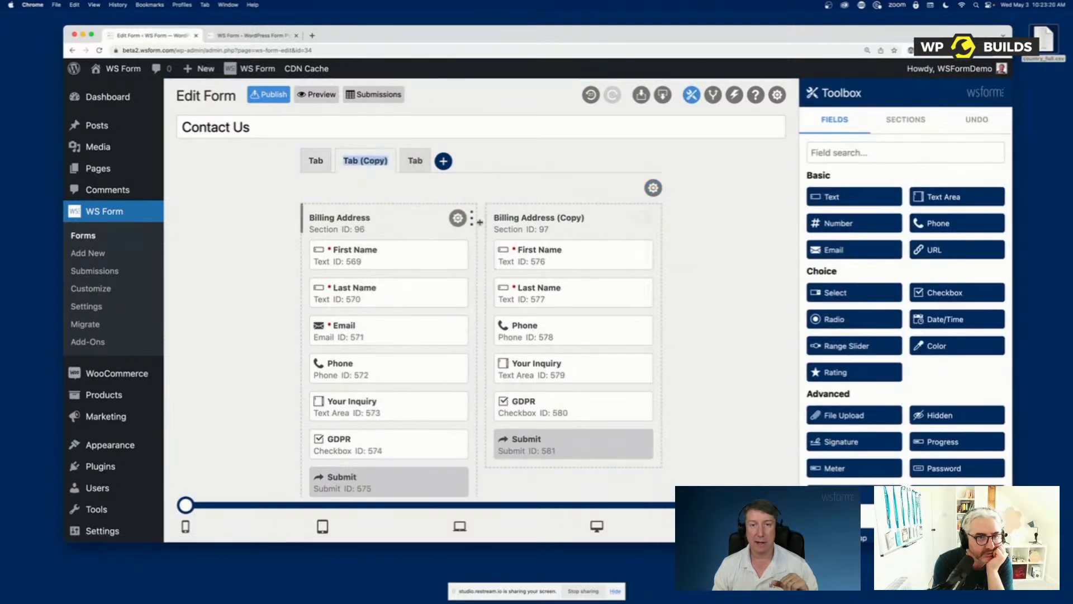
left_click_drag(472, 218, 601, 227)
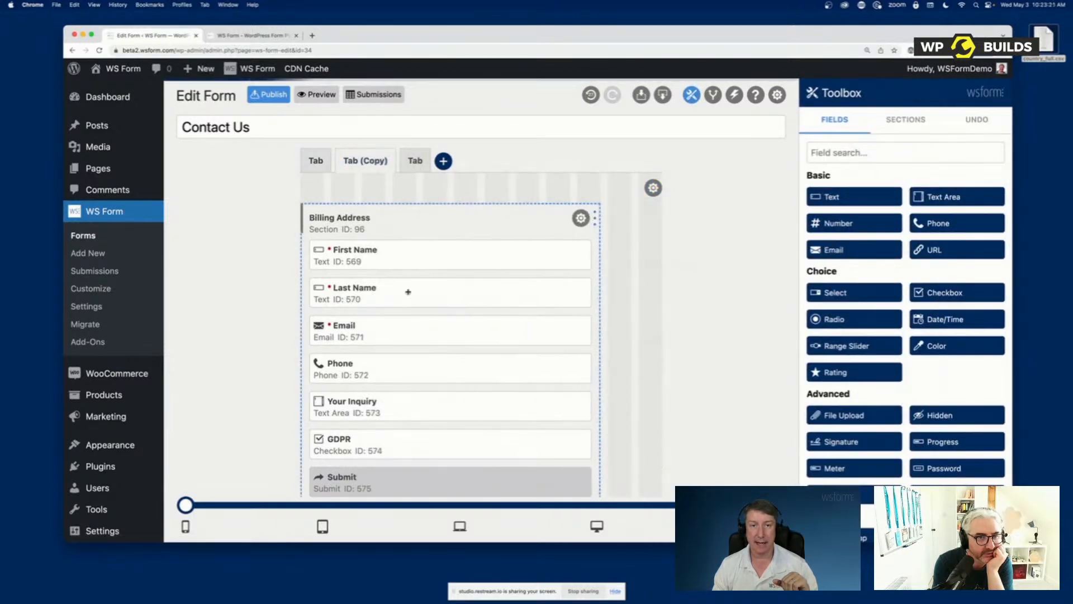
left_click(312, 167)
left_click(359, 166)
On the first tab, duplicate the First Name field in the Billing Address section
left_click(311, 167)
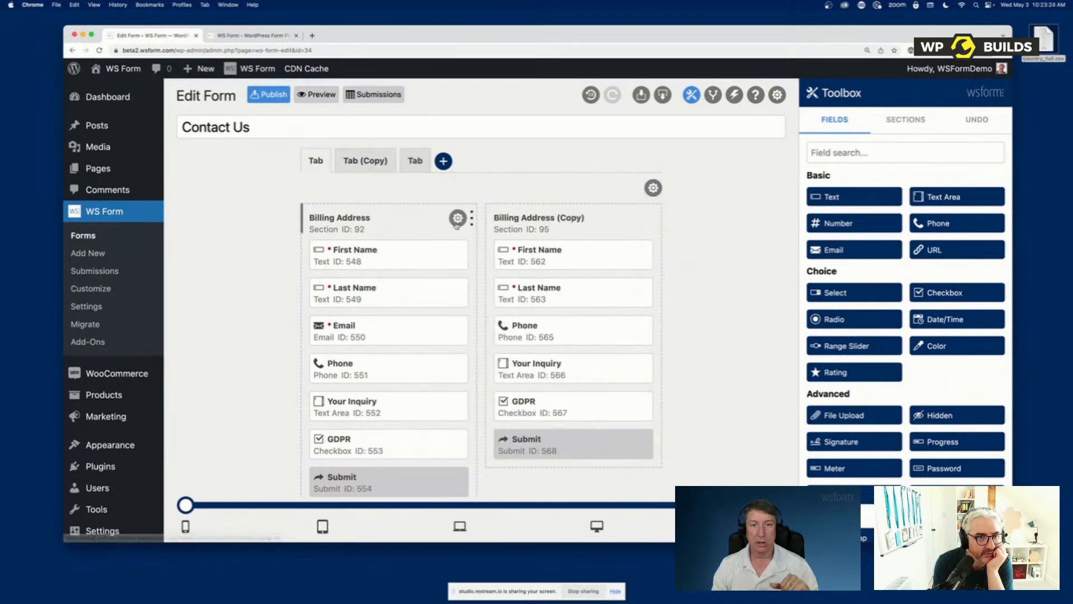
left_click(449, 255)
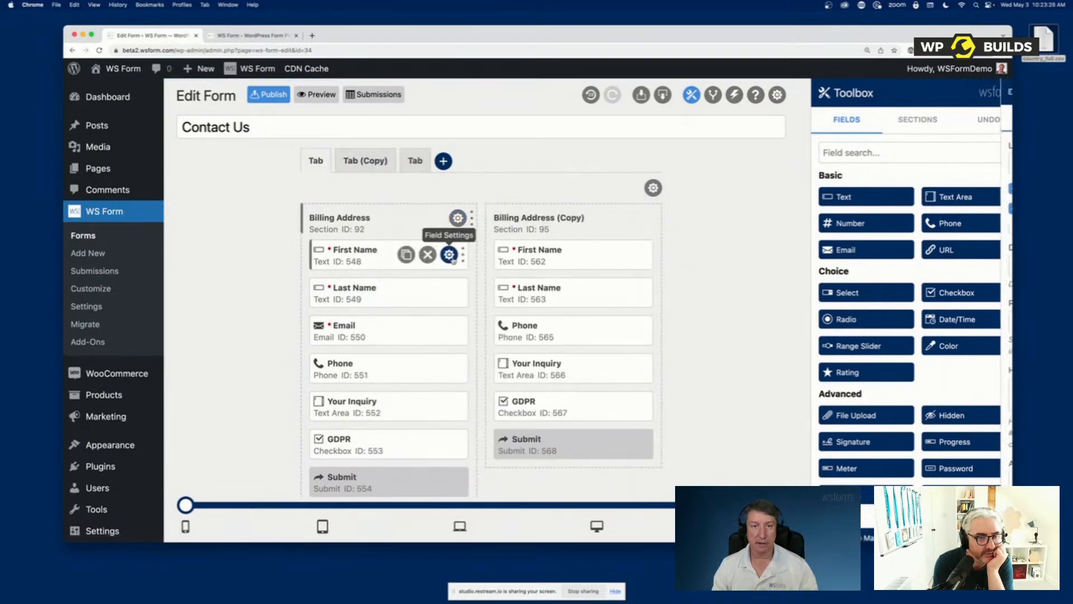
left_click(406, 255)
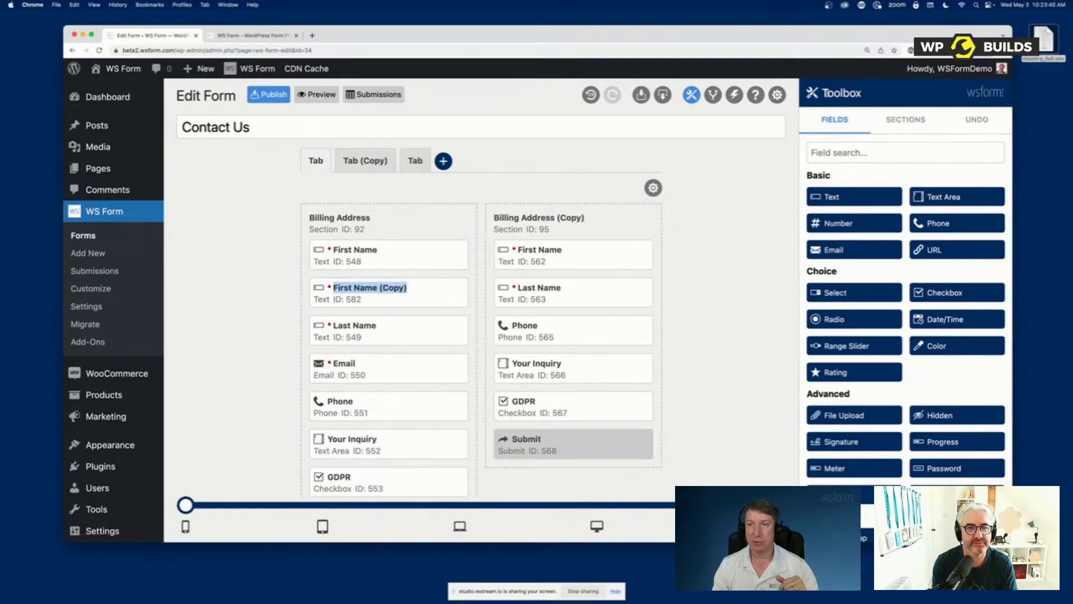
Add the prebuilt Address (US) section from the Contact group above Billing Address on the first tab
left_click(903, 124)
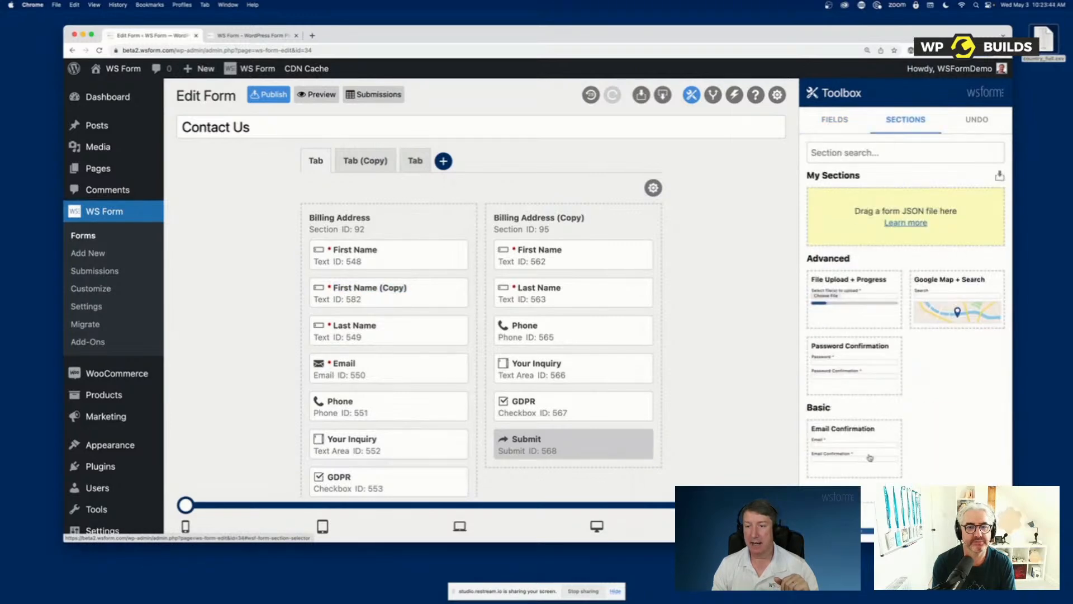
scroll(870, 450, "down", 6)
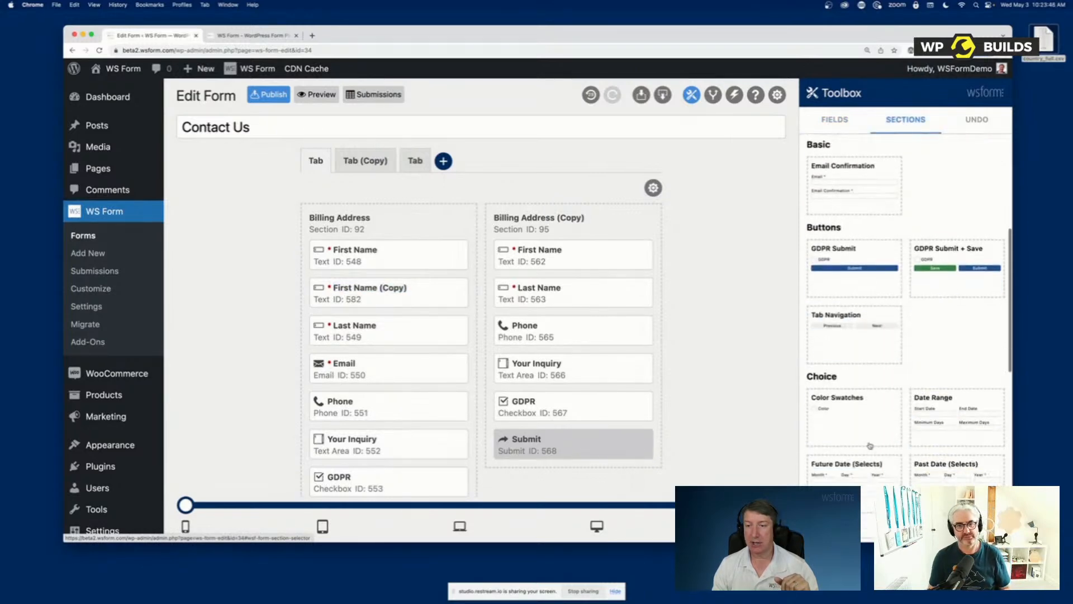
scroll(869, 457, "down", 3)
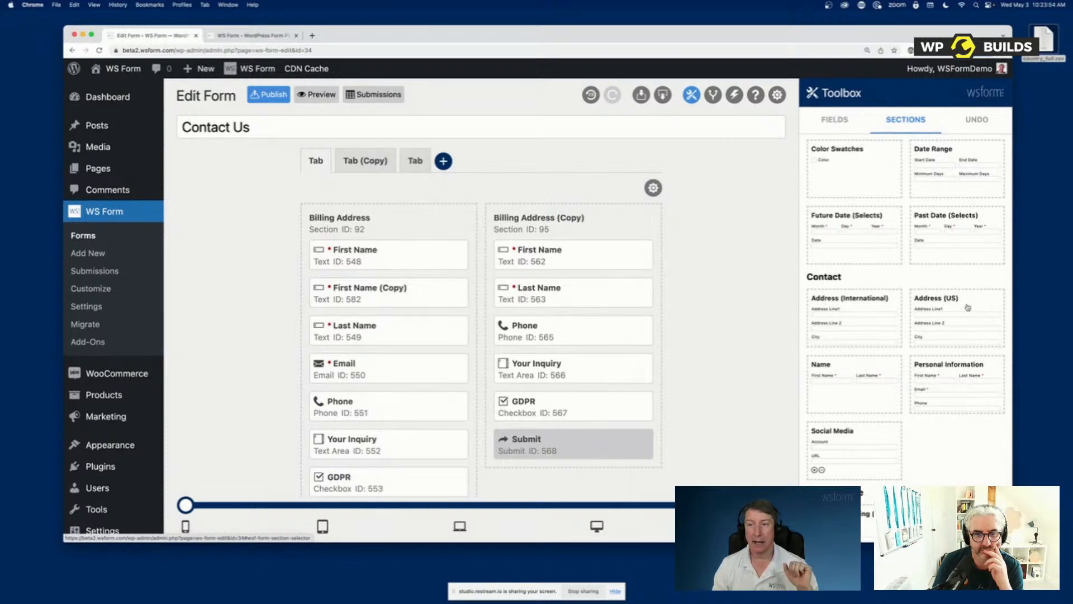
left_click_drag(968, 307, 363, 218)
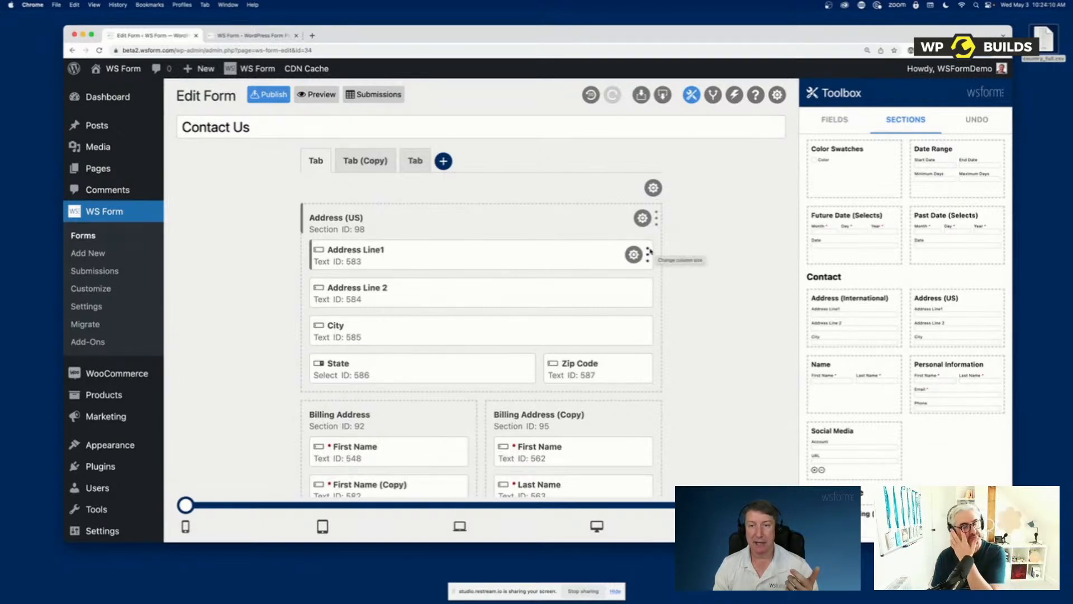
Resize Address Line1, Address Line 2 and City in the Address (US) section to one-third width so they share one row
left_click_drag(650, 254, 416, 254)
left_click_drag(482, 287, 528, 294)
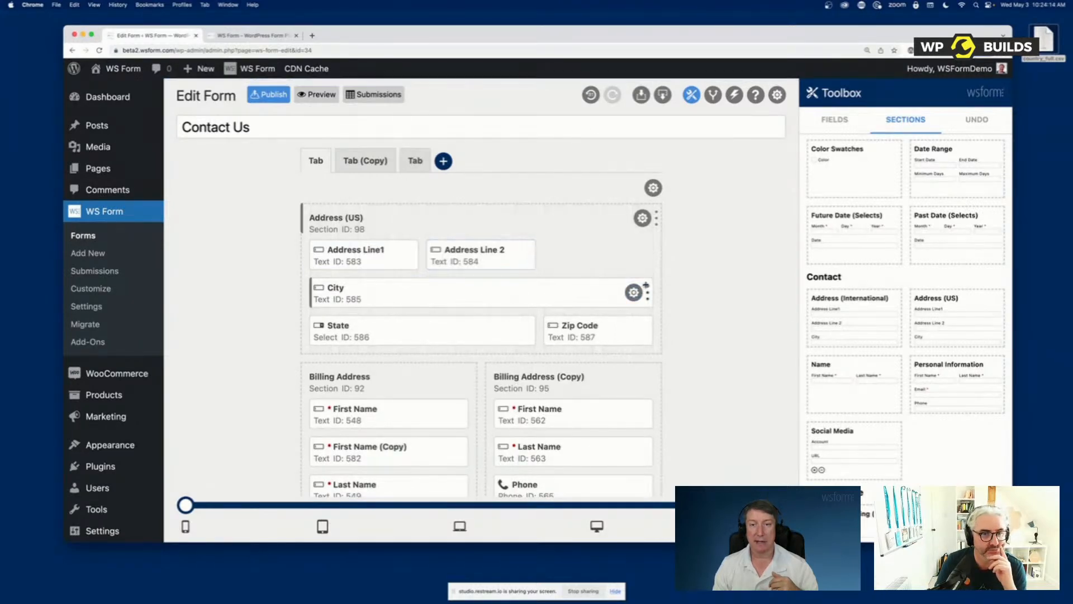
left_click_drag(649, 291, 424, 283)
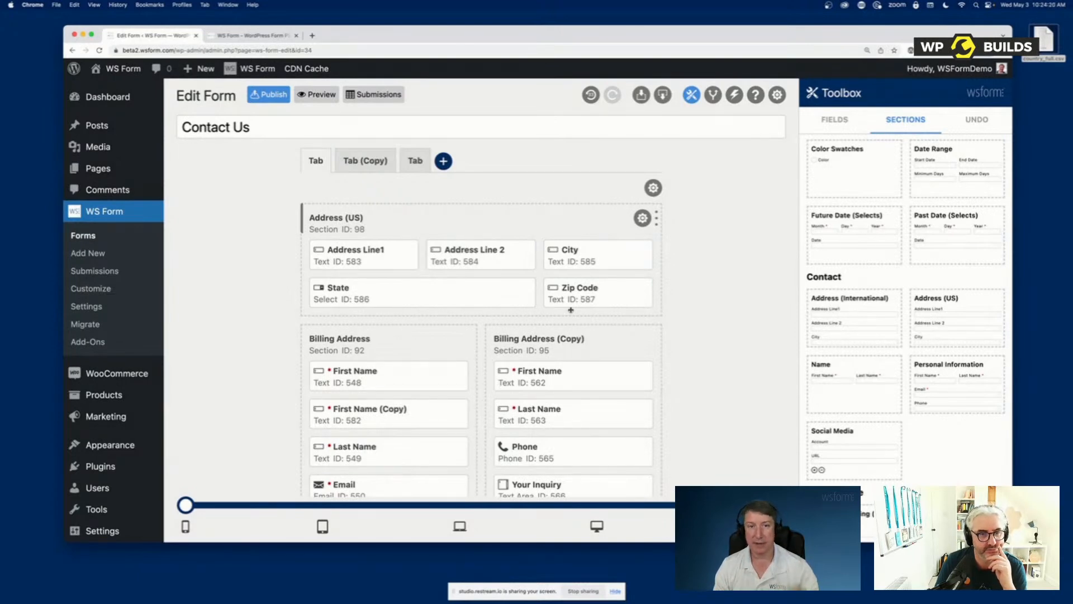
Save the customized Address (US) section to My Sections for reuse
scroll(905, 203, "up", 5)
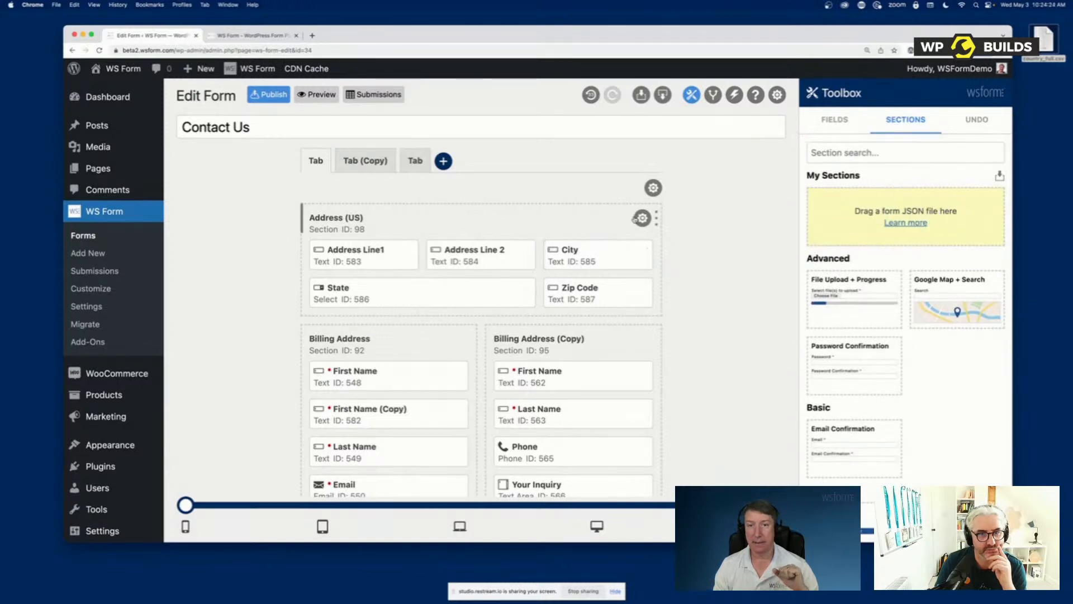
left_click(643, 218)
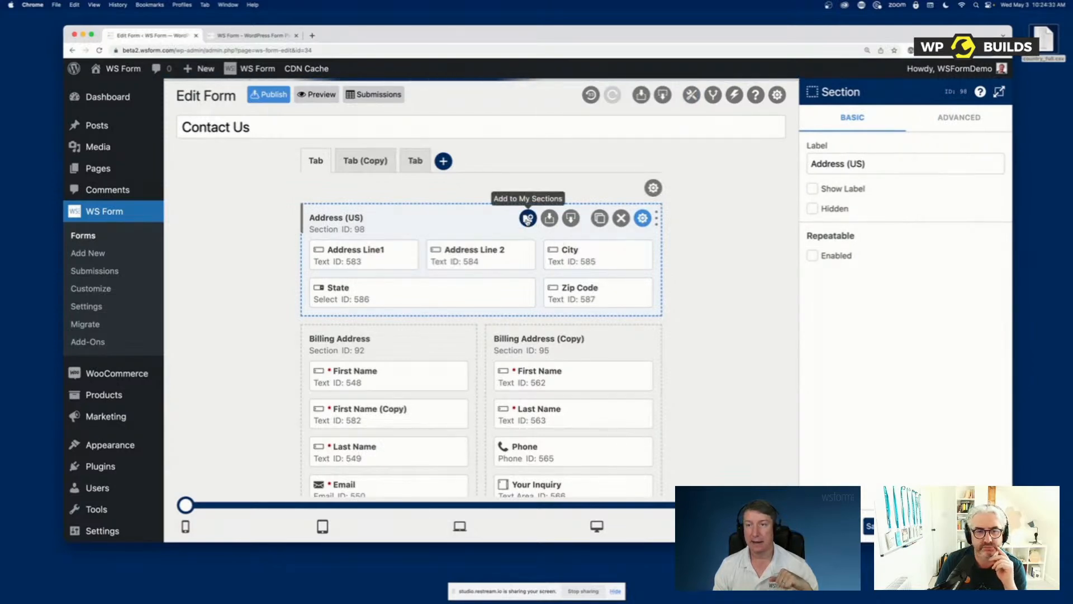
left_click(527, 218)
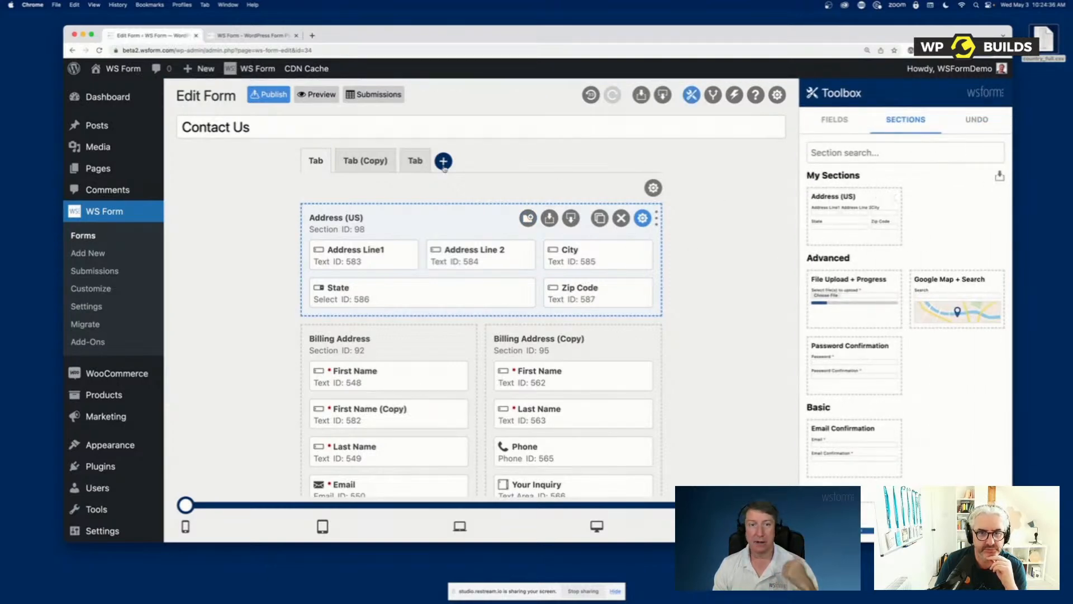
Insert the saved Address (US) section above Shipping Address on the third tab, and return to the first tab
left_click(415, 161)
left_click_drag(880, 229, 377, 248)
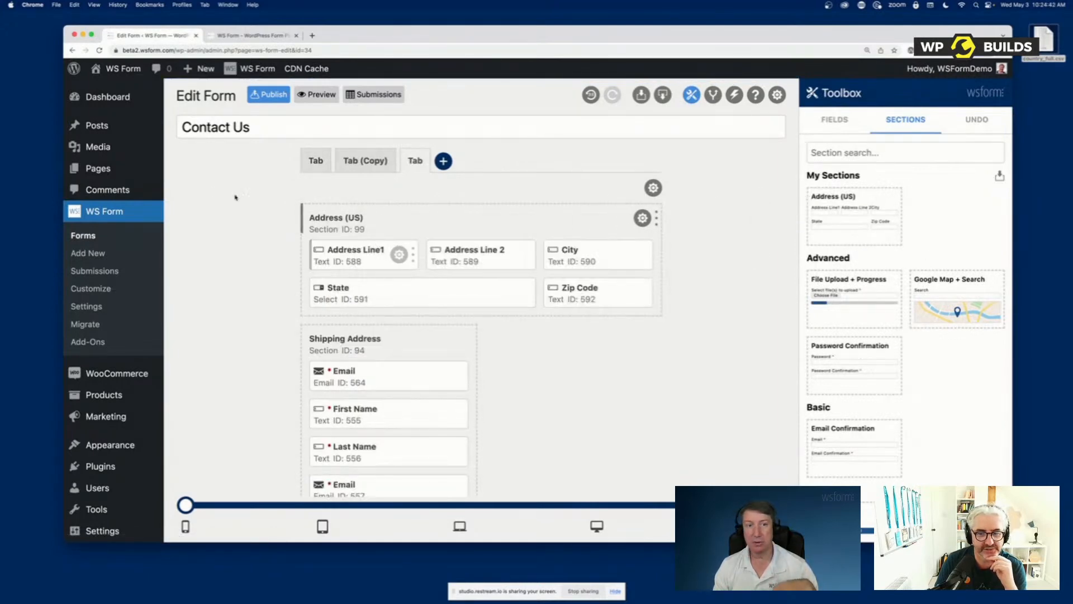
left_click(324, 162)
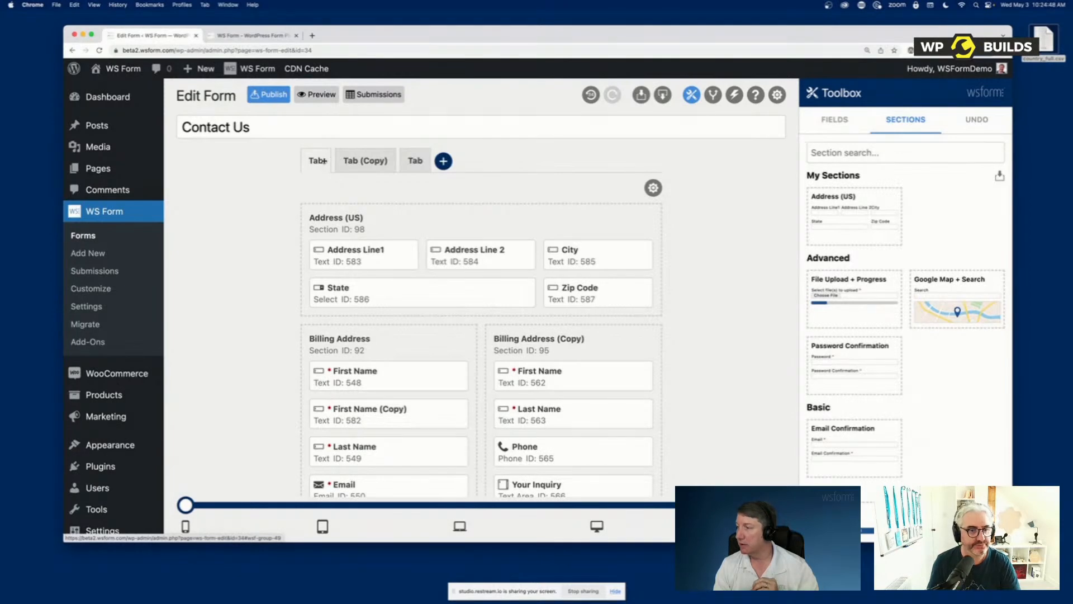
Export the saved Address (US) section as a JSON file and import that file back into My Sections
mouse_move(641, 220)
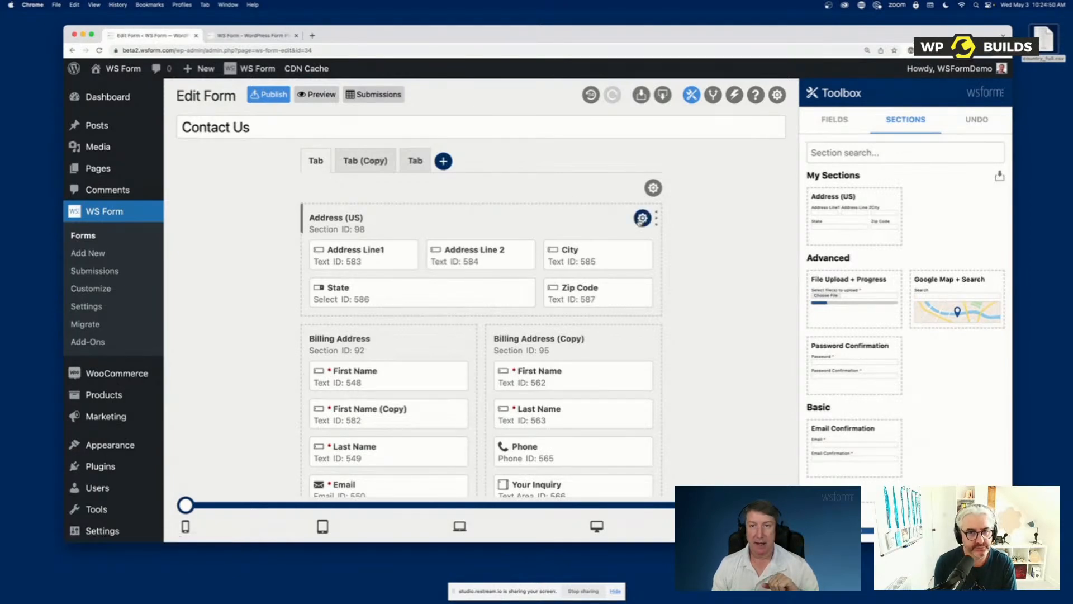
mouse_move(880, 199)
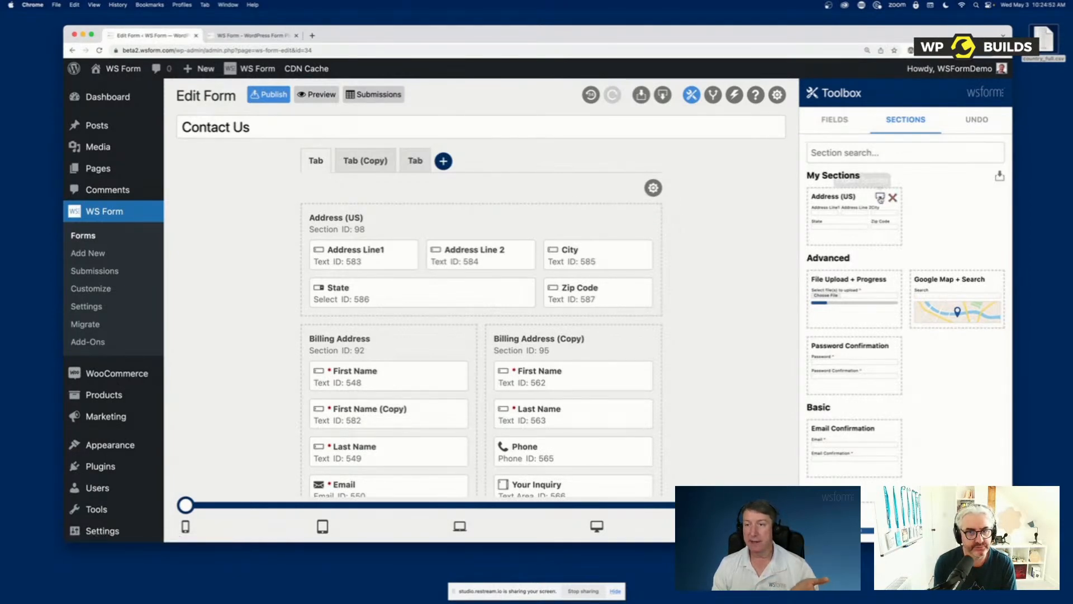
left_click(880, 198)
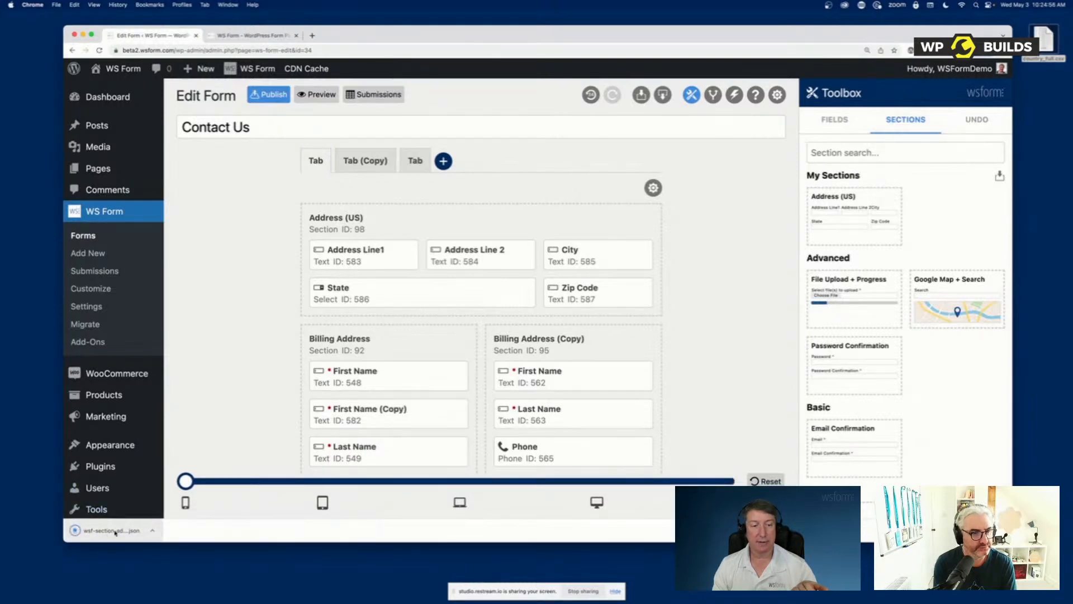
left_click_drag(106, 532, 923, 223)
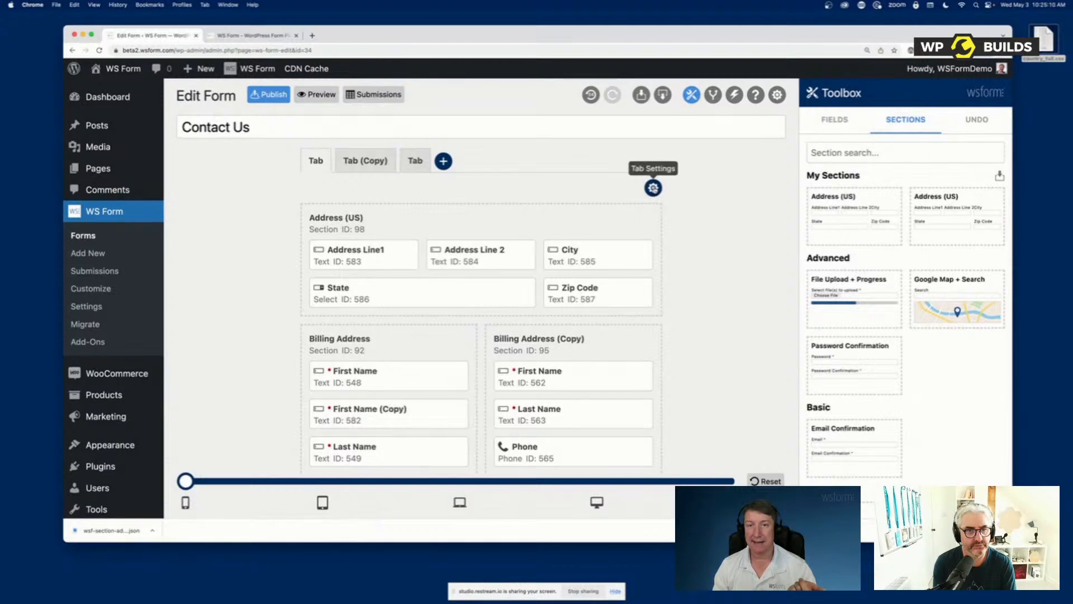
Save the whole first tab to My Sections as a reusable section
left_click(652, 188)
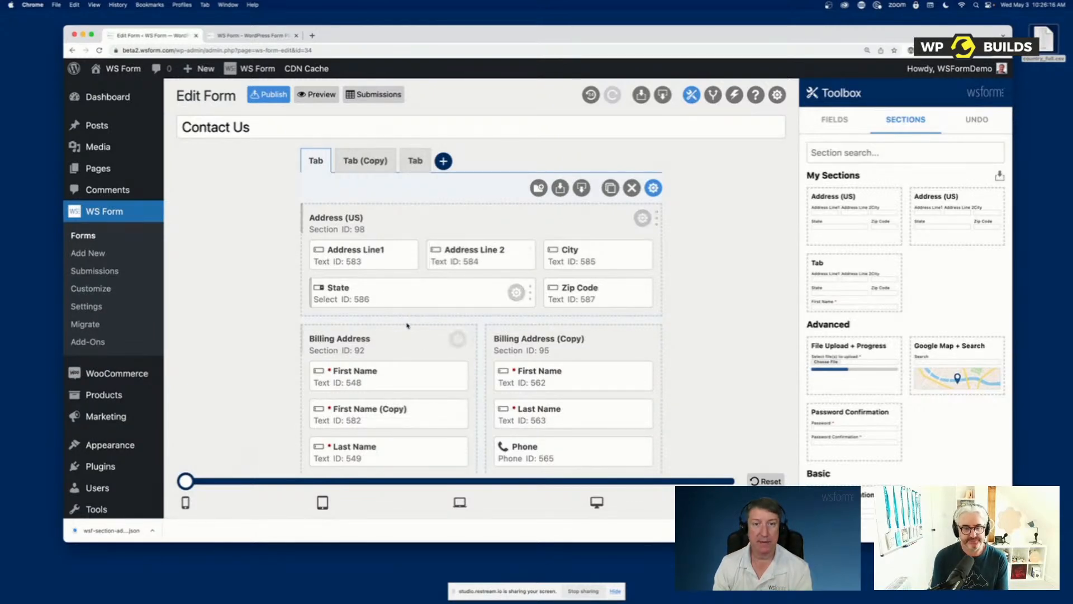
scroll(532, 208, "down", 1)
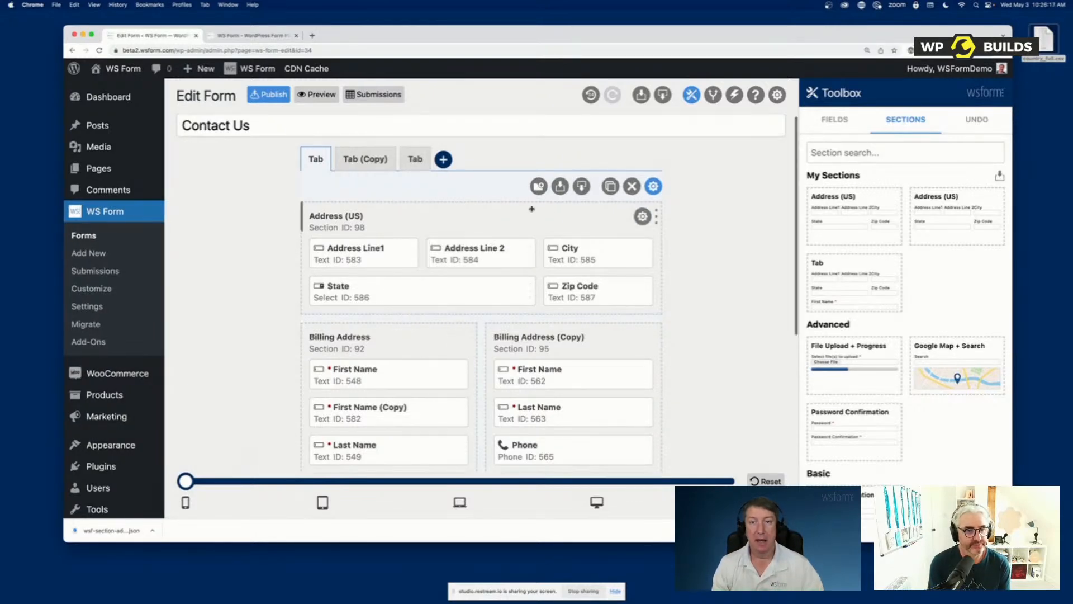
Add two Text fields to the Address (US) section, one above Address Line1 and one at the end of the section
scroll(643, 199, "up", 1)
left_click(653, 187)
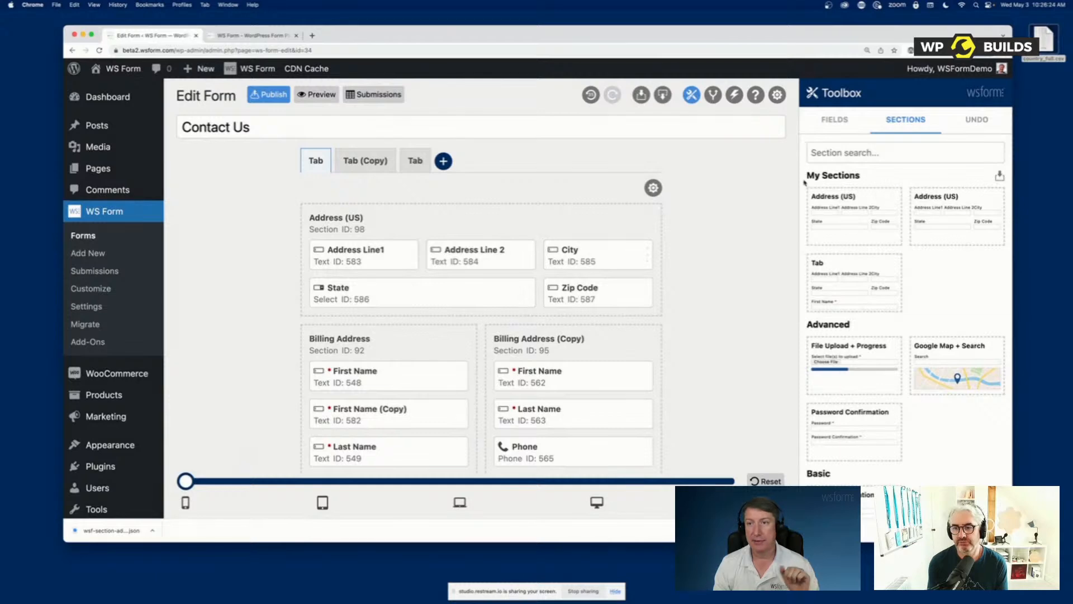
left_click(834, 119)
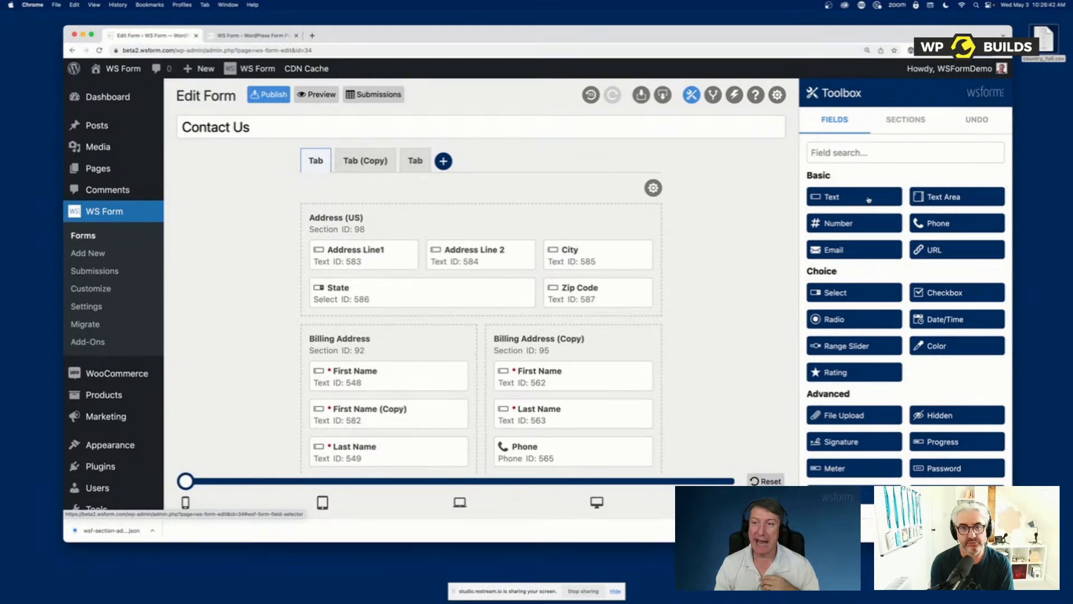
left_click_drag(860, 198, 375, 250)
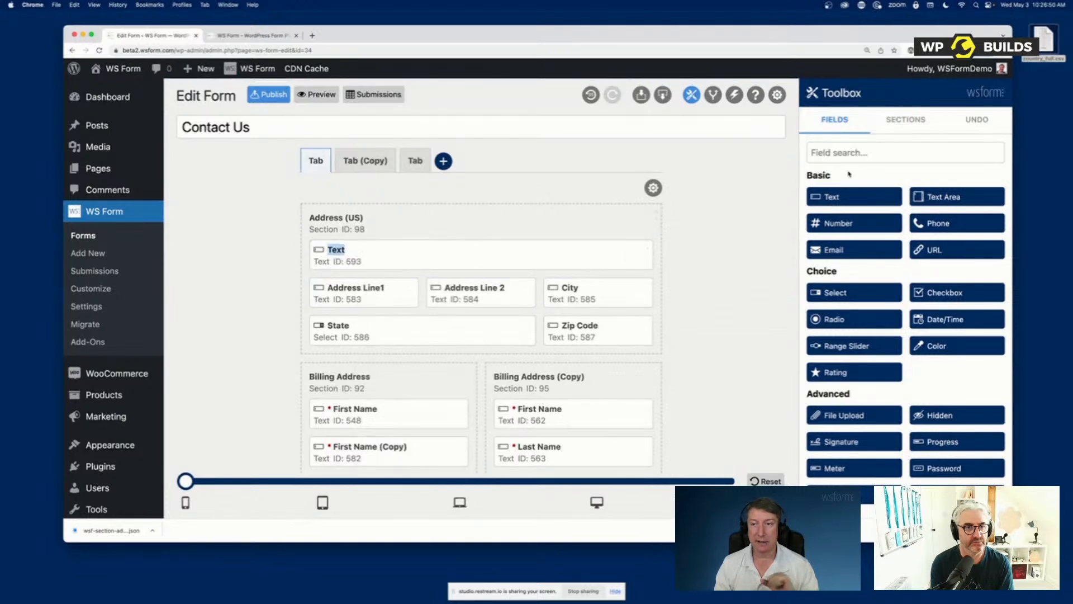
left_click(848, 196)
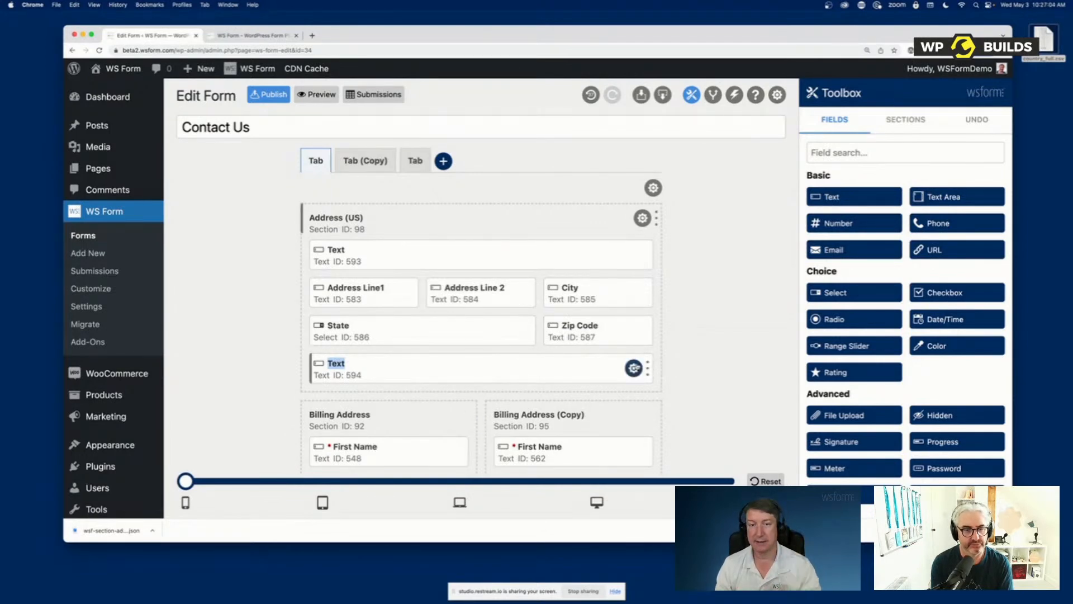
Open the settings of the Text field at the end of the Address (US) section and set its label to "Label Name"
left_click(634, 368)
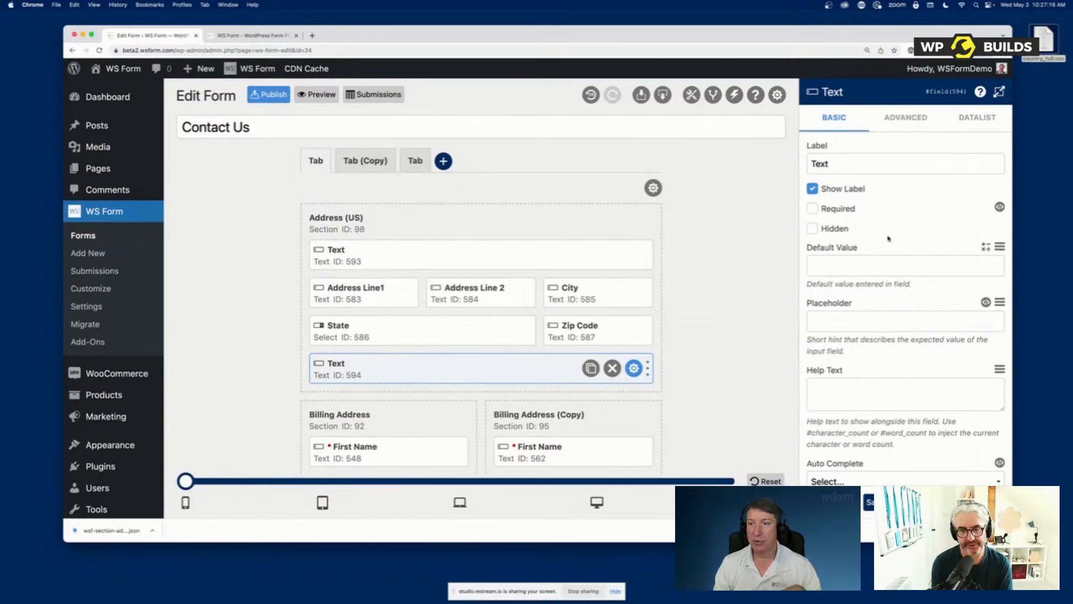
left_click(846, 162)
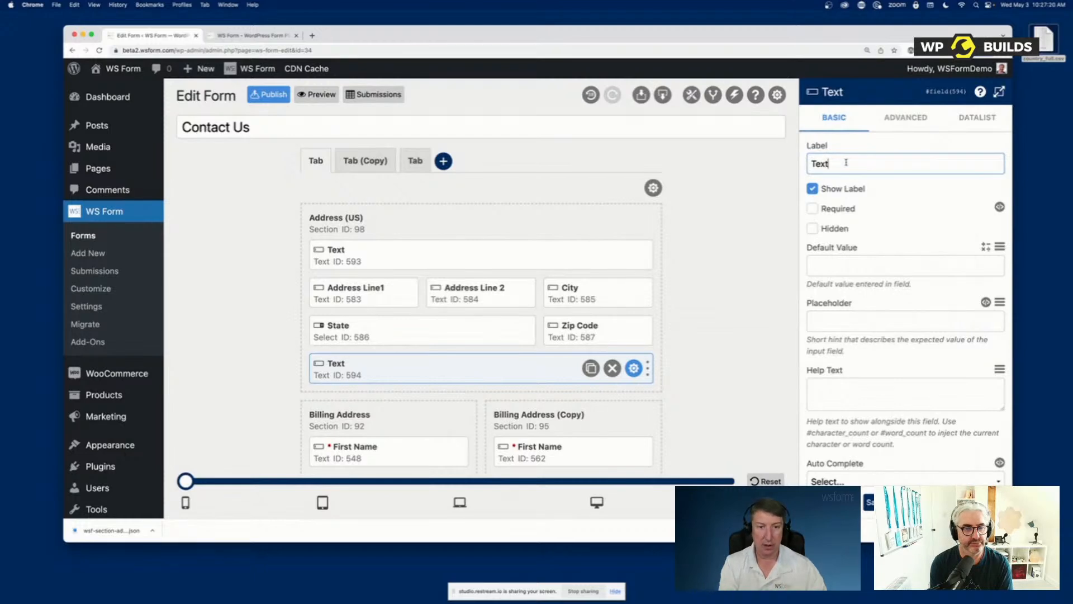
key("BackSpace")
key("BackSpace")
key("BackSpace")
key("BackSpace")
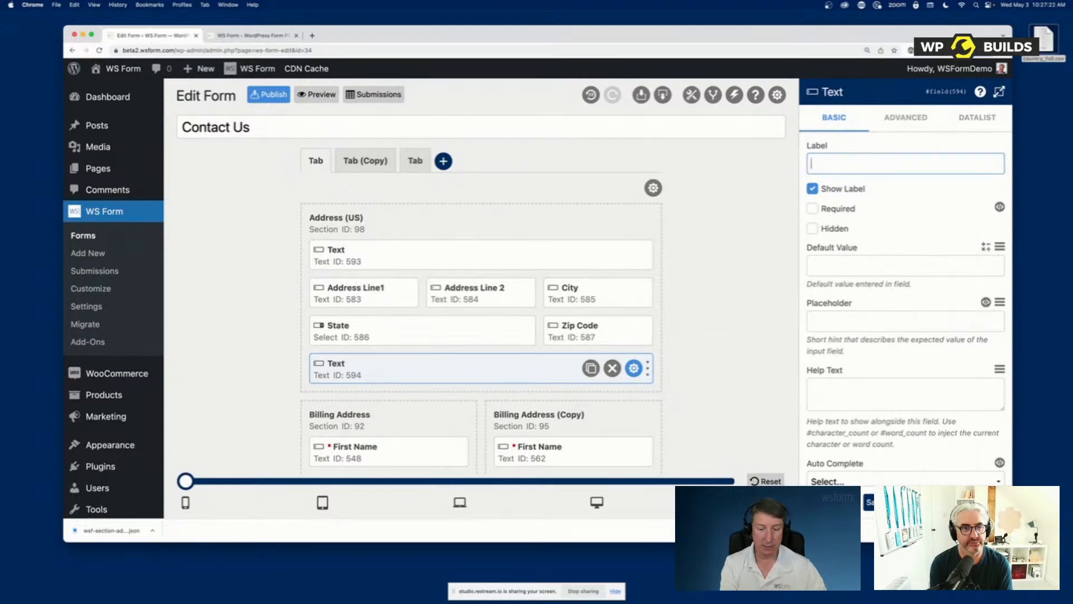
type("Label Name")
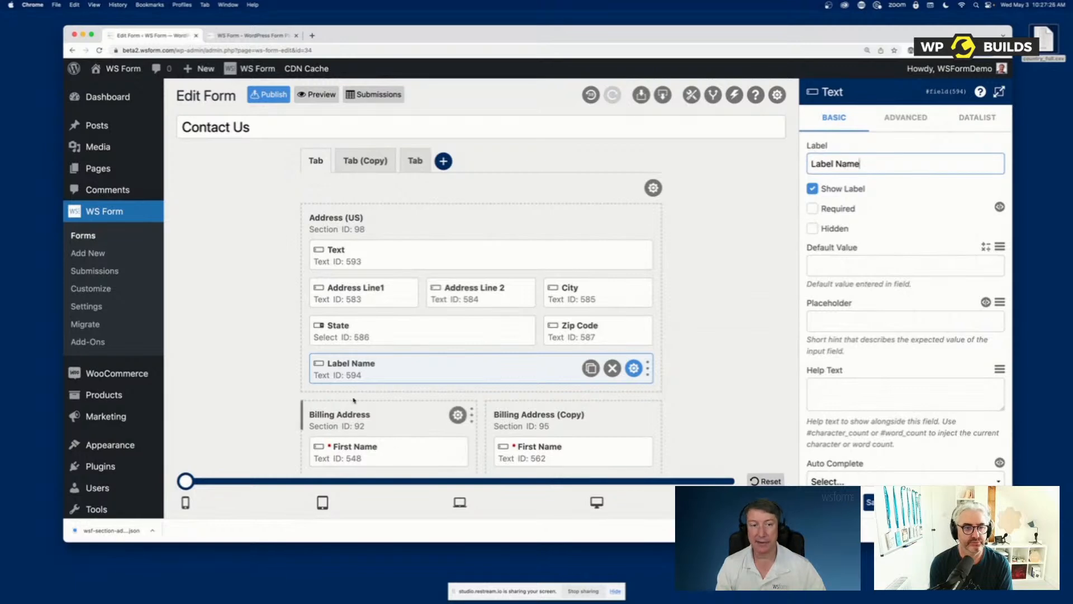
Rename that field to "My Label" directly in the form layout and check its label in the field settings
double_click(355, 364)
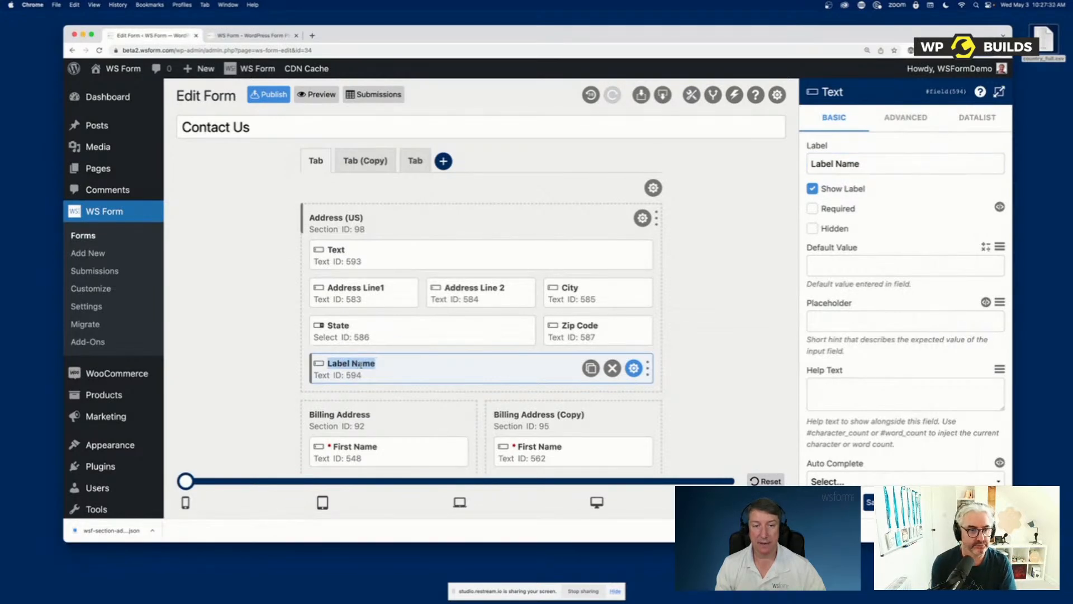
type("My Label")
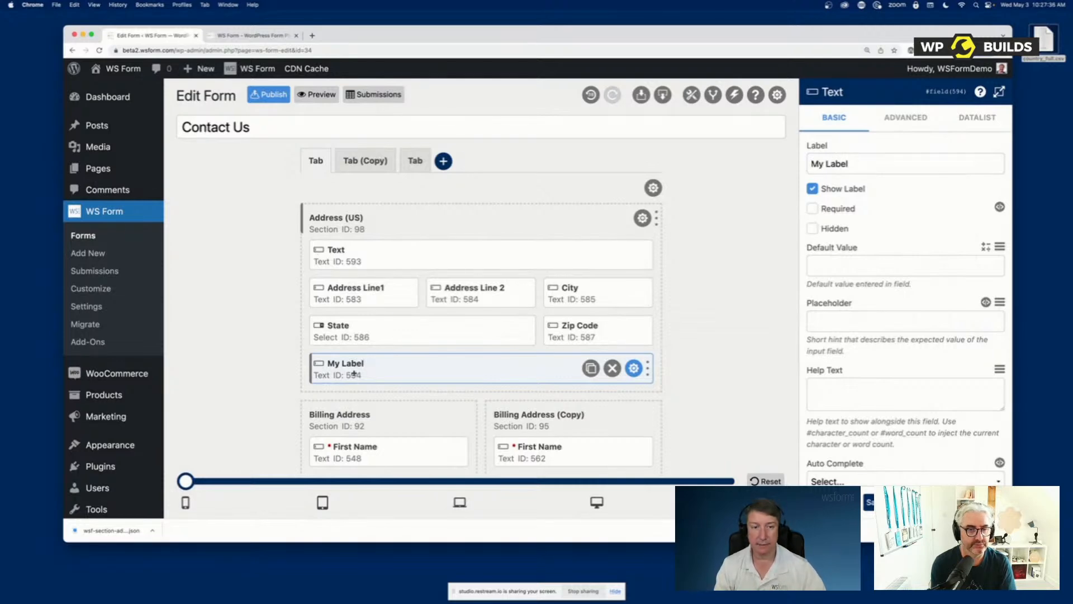
left_click(874, 165)
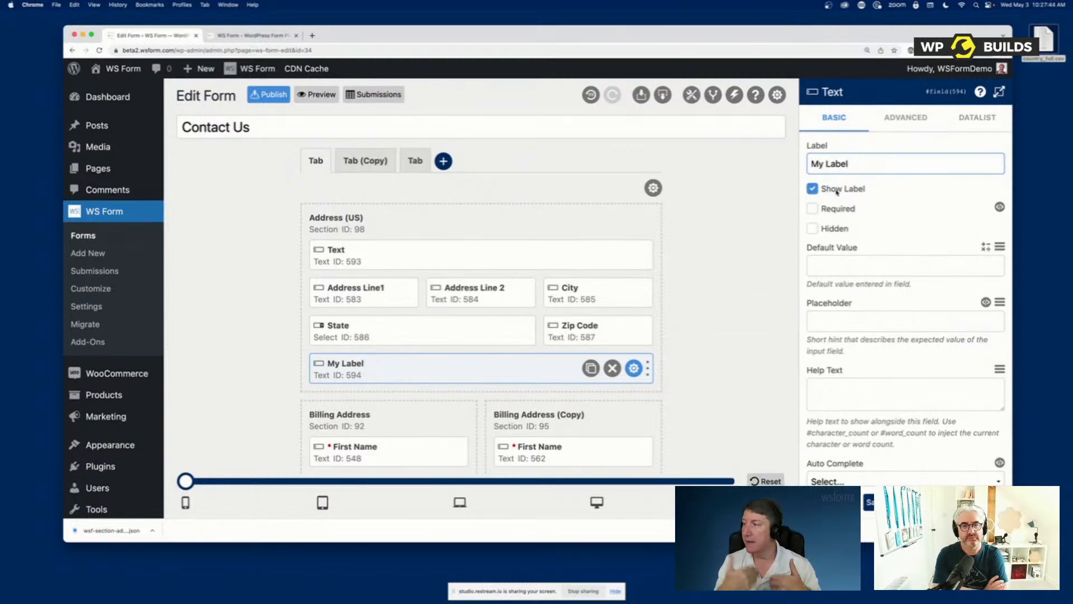
Give the field the placeholder "First Name" and turn off Show Label
left_click(840, 317)
type("First Name")
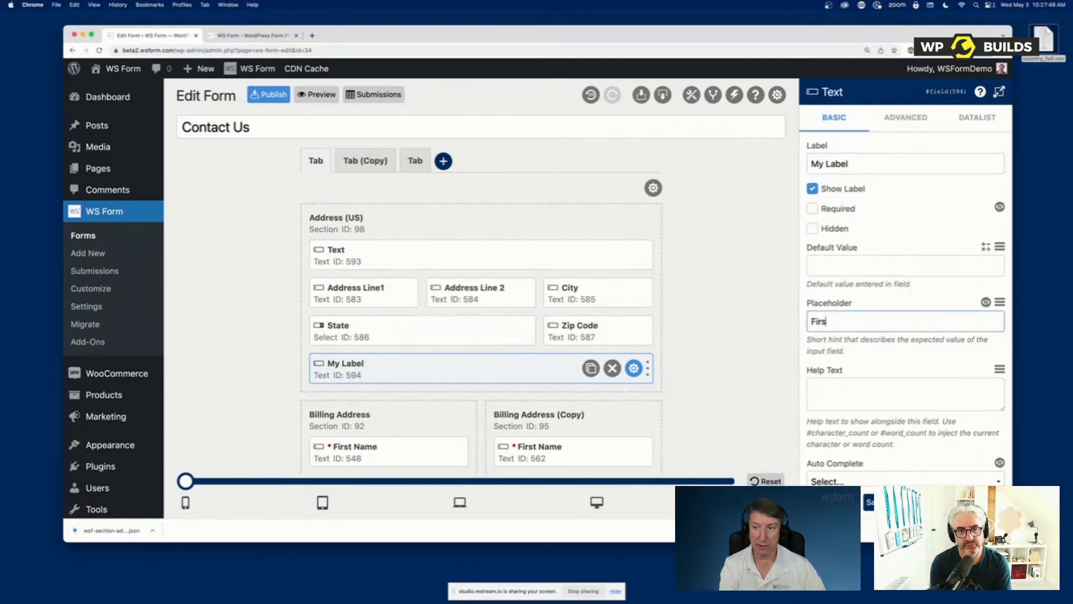
left_click(834, 188)
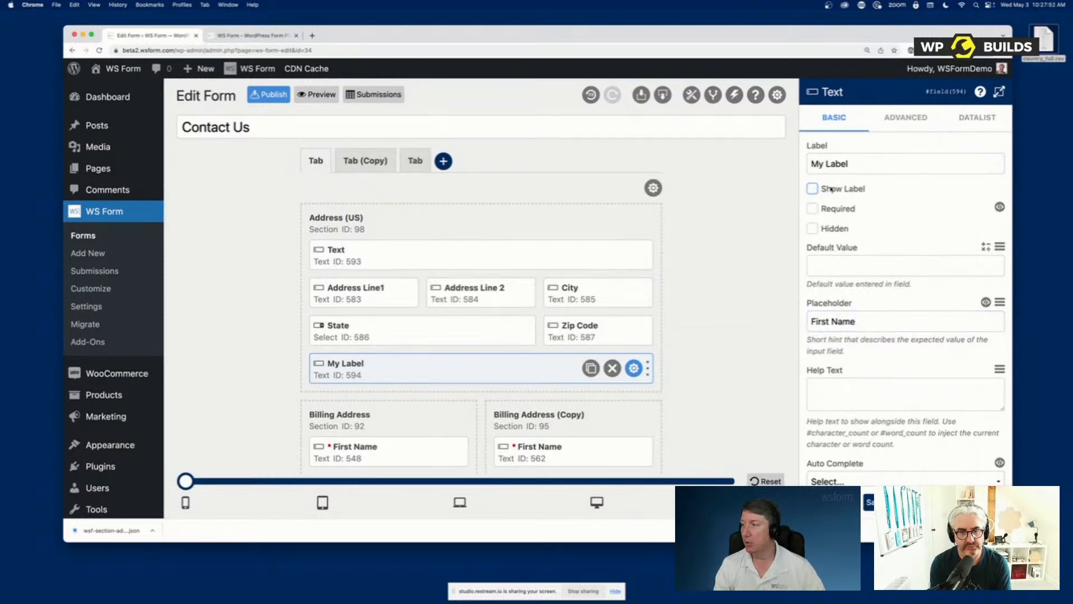
Turn Show Label back on and clear the field's placeholder
left_click(831, 189)
triple_click(833, 321)
key("BackSpace")
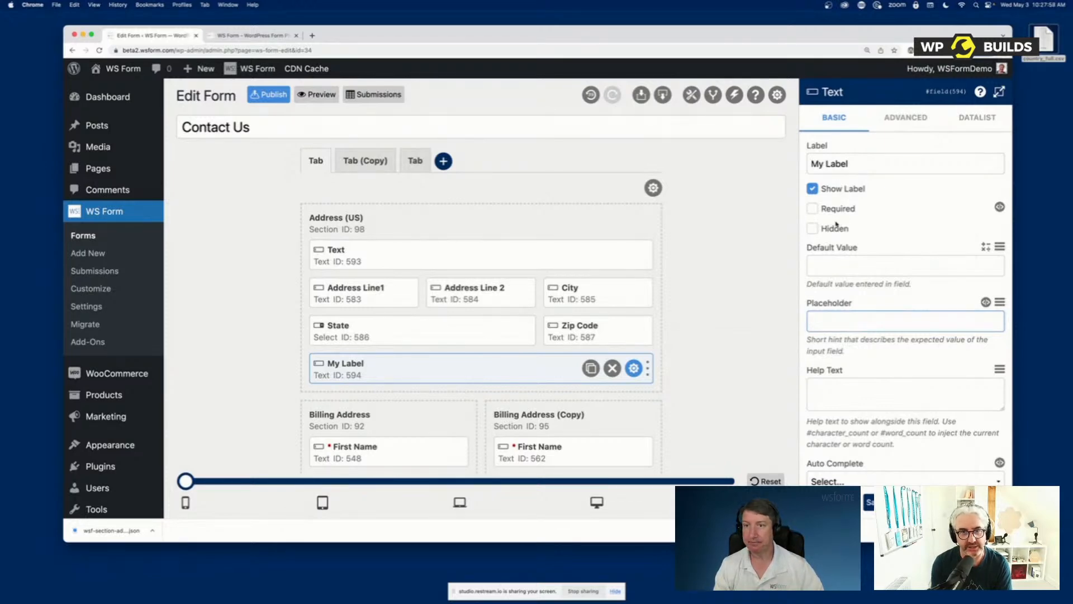
left_click(893, 198)
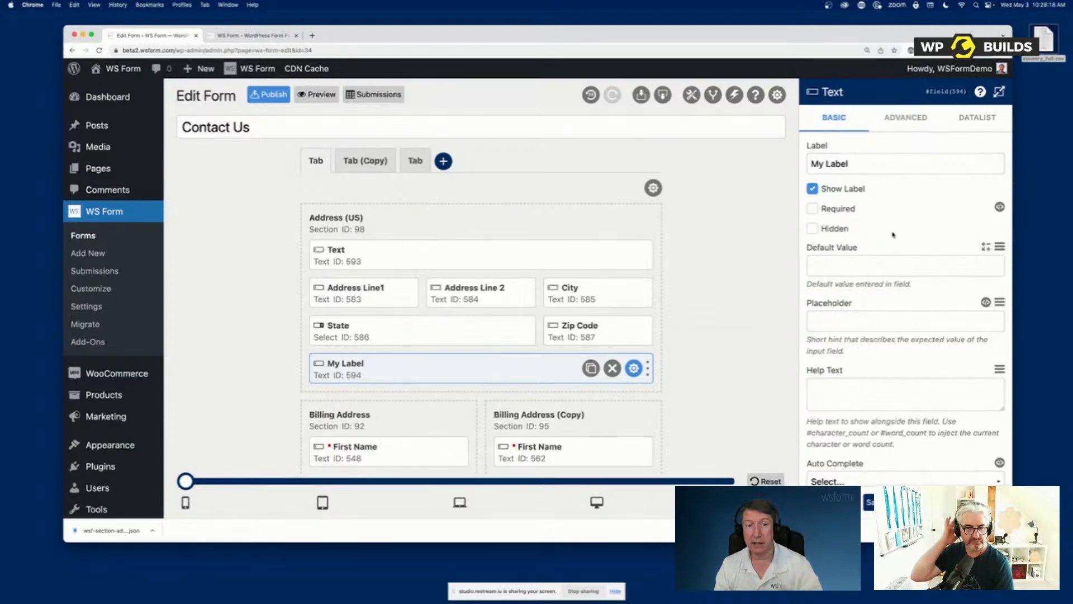
Make the field required and set its default value to "My default value"
left_click(845, 210)
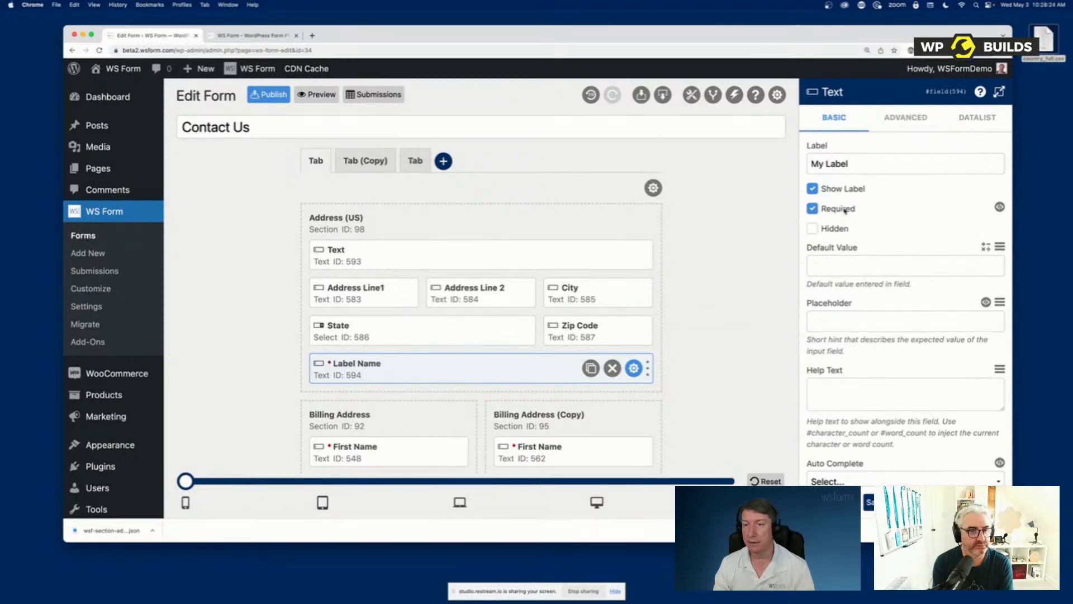
left_click(845, 210)
left_click(845, 210)
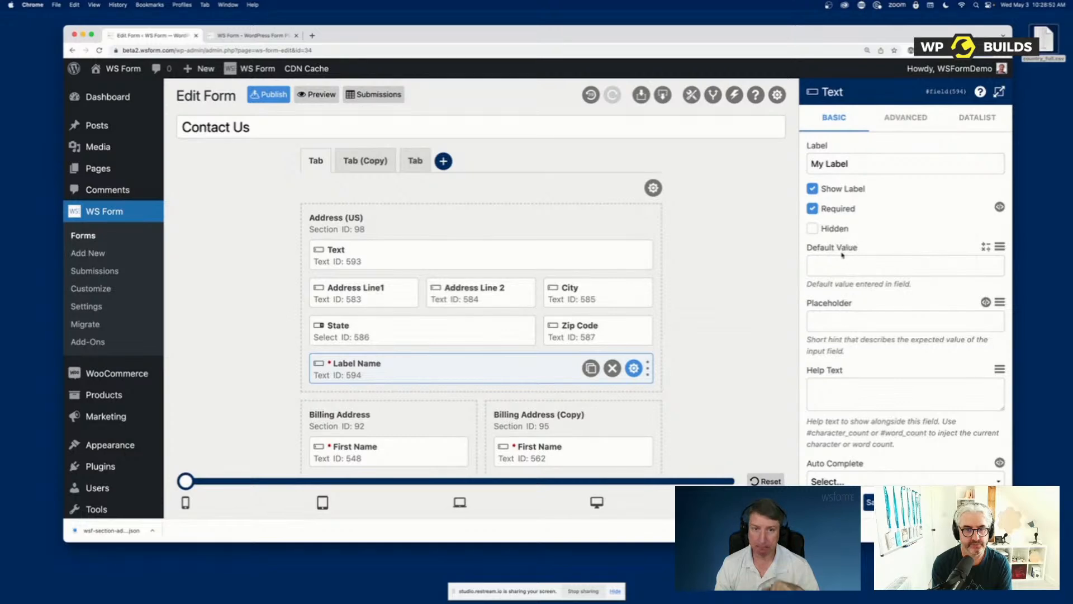
left_click(834, 270)
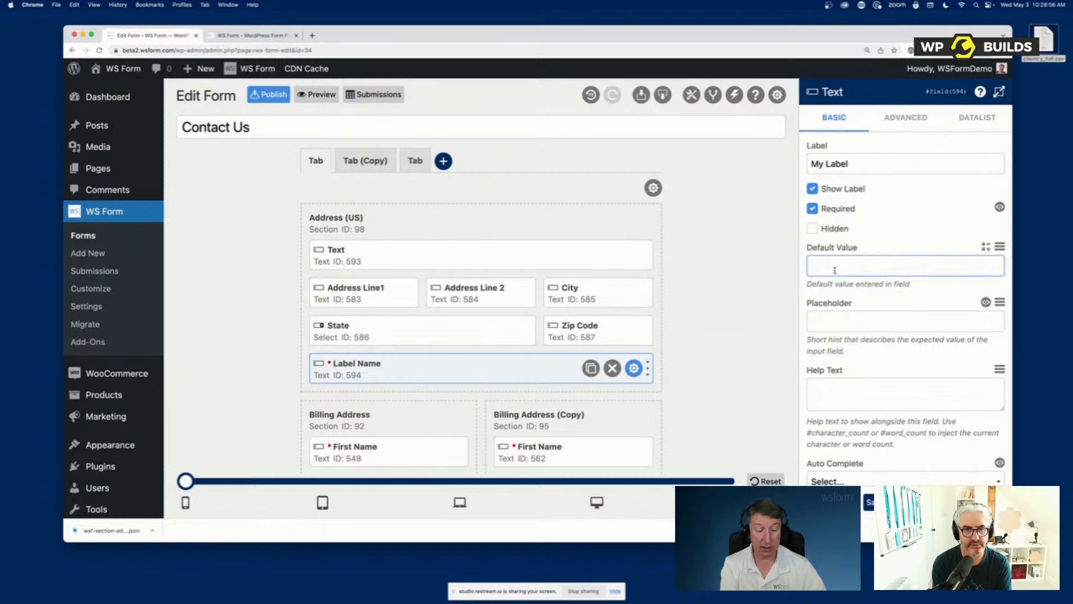
type("My default value")
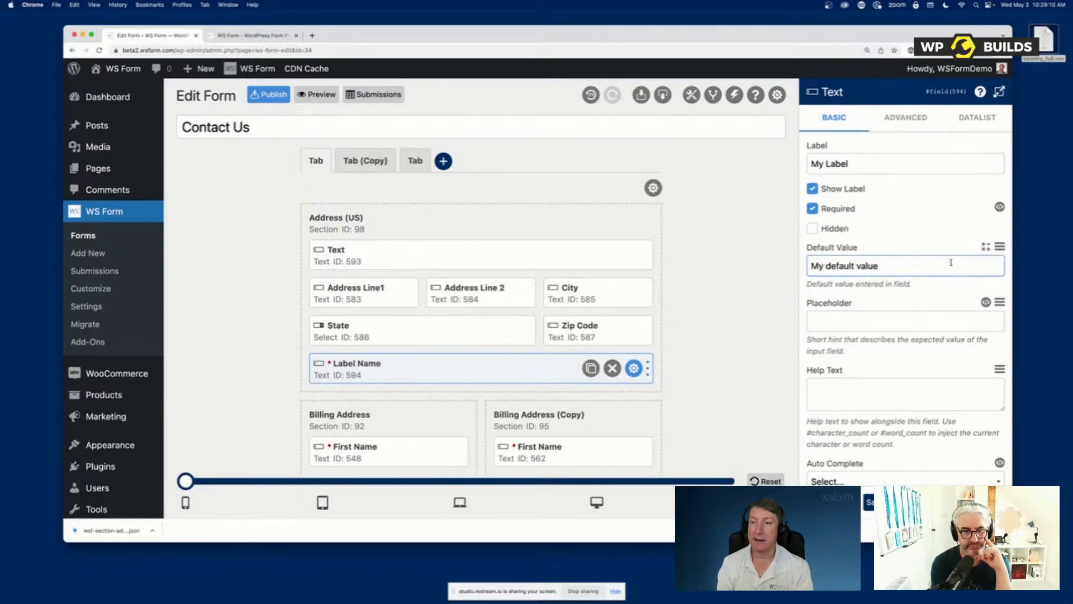
Replace the field's default value with the variable #blog_name
left_click_drag(950, 263, 811, 258)
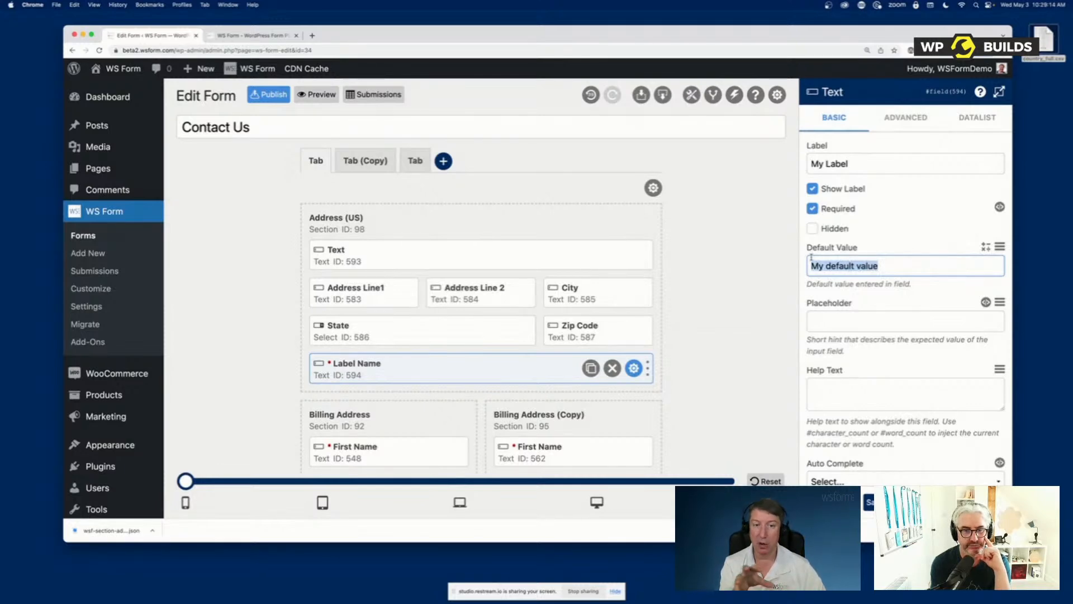
type("#blog_mnam")
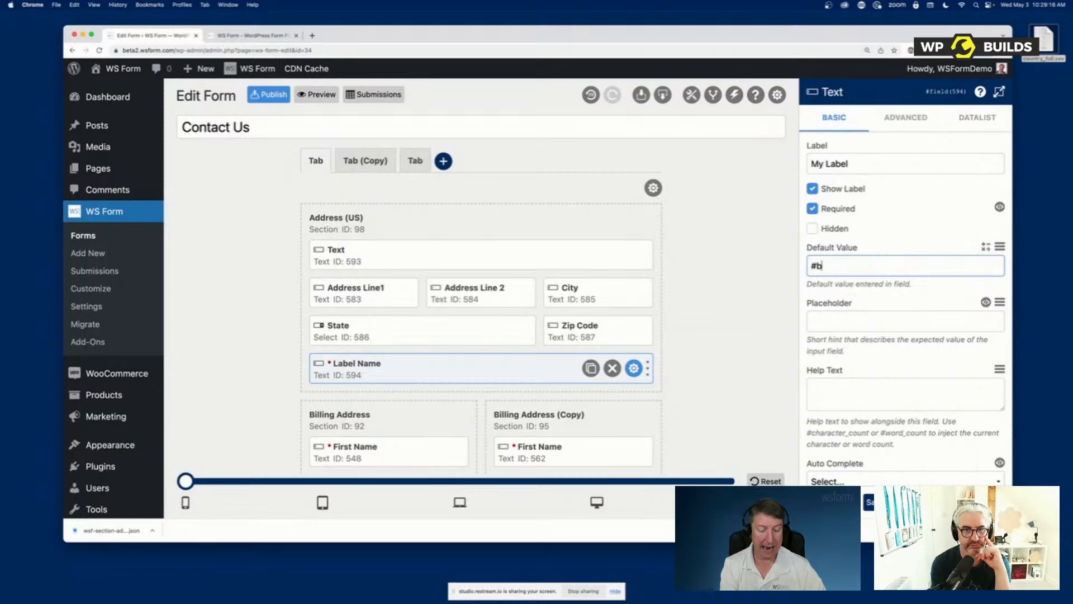
key("BackSpace")
key("BackSpace")
key("BackSpace")
key("BackSpace")
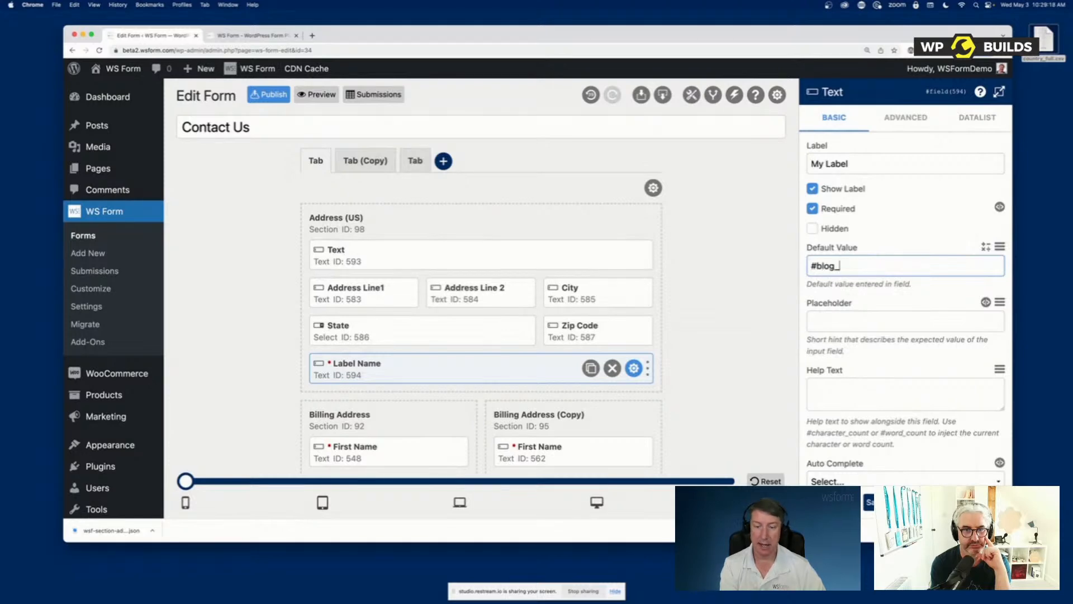
type("name")
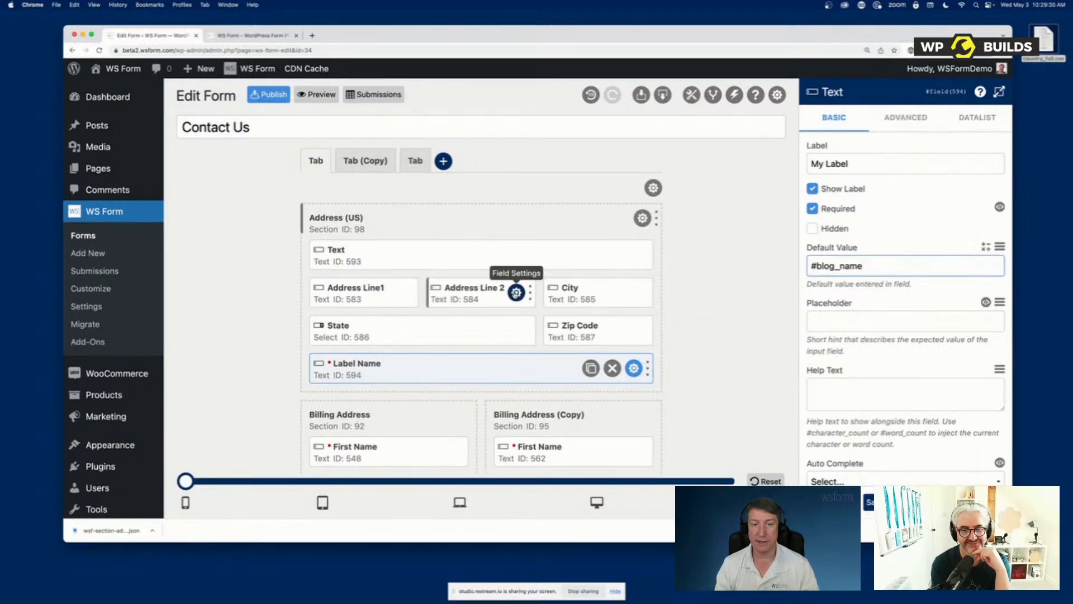
Open the Address Line 2 field's settings and set its default value to #text(#field(583))
left_click(516, 292)
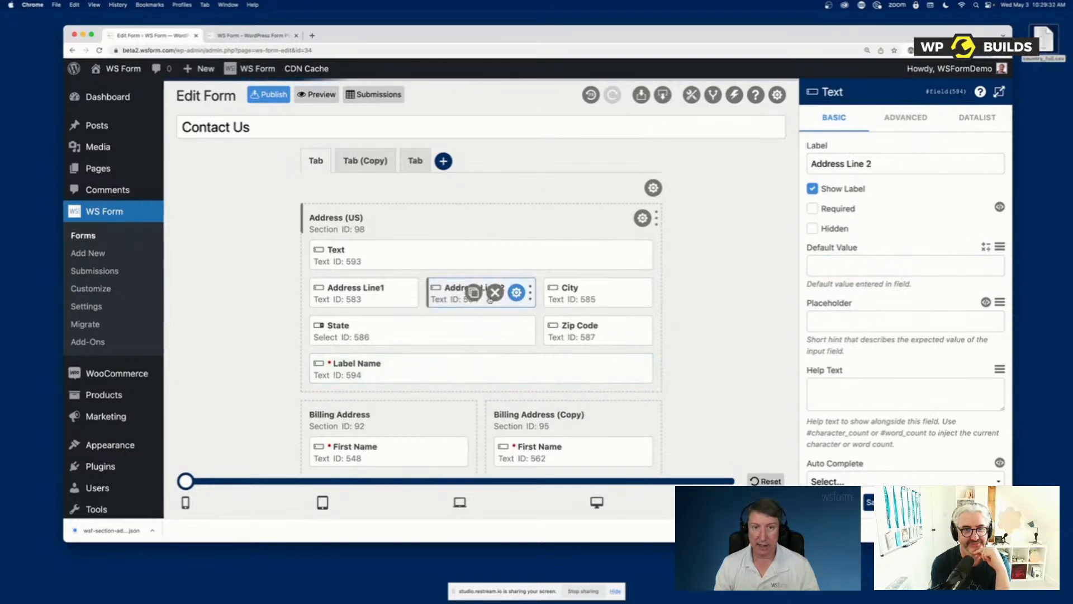
left_click(901, 267)
type("#tex")
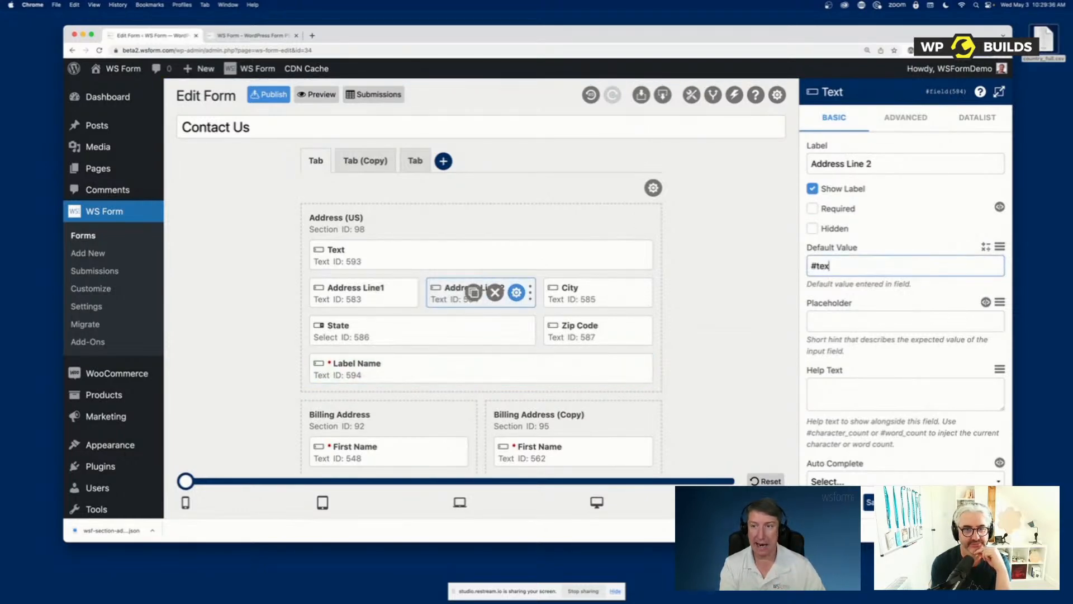
type("t(#fiel")
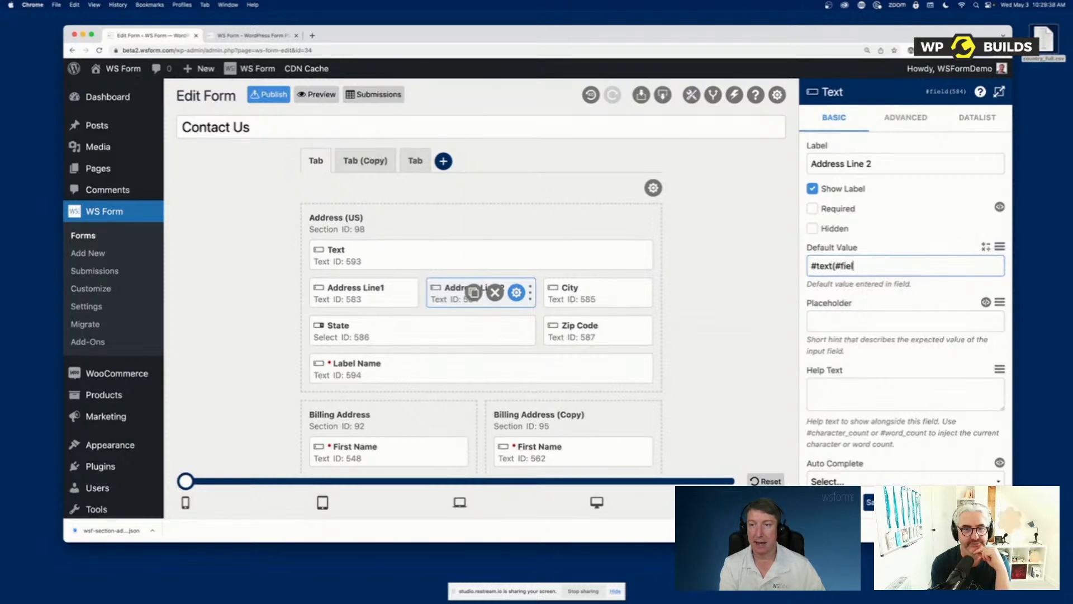
type("d(5")
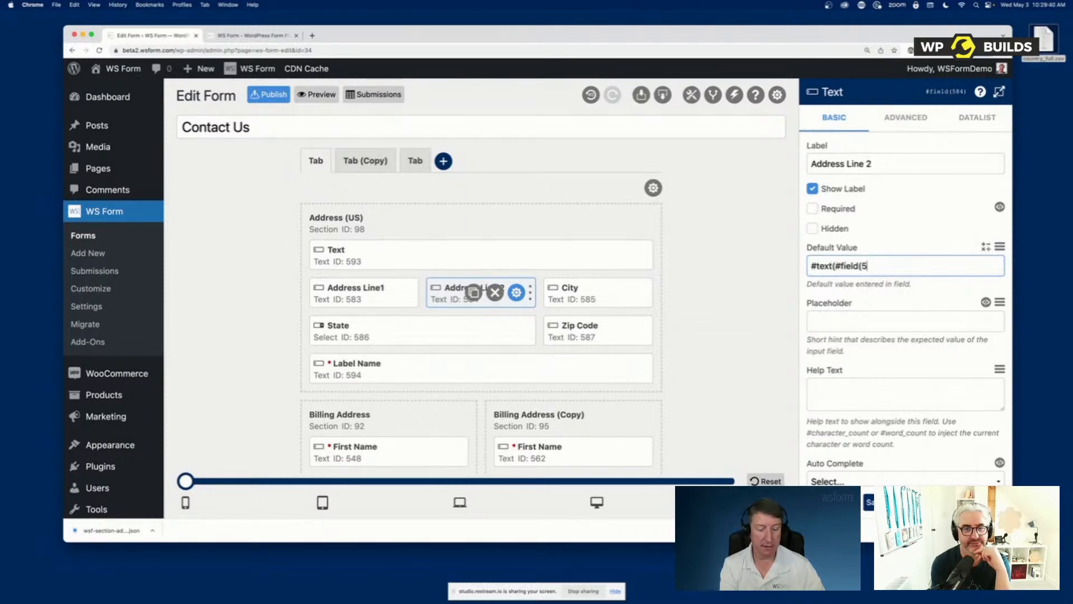
type("83))")
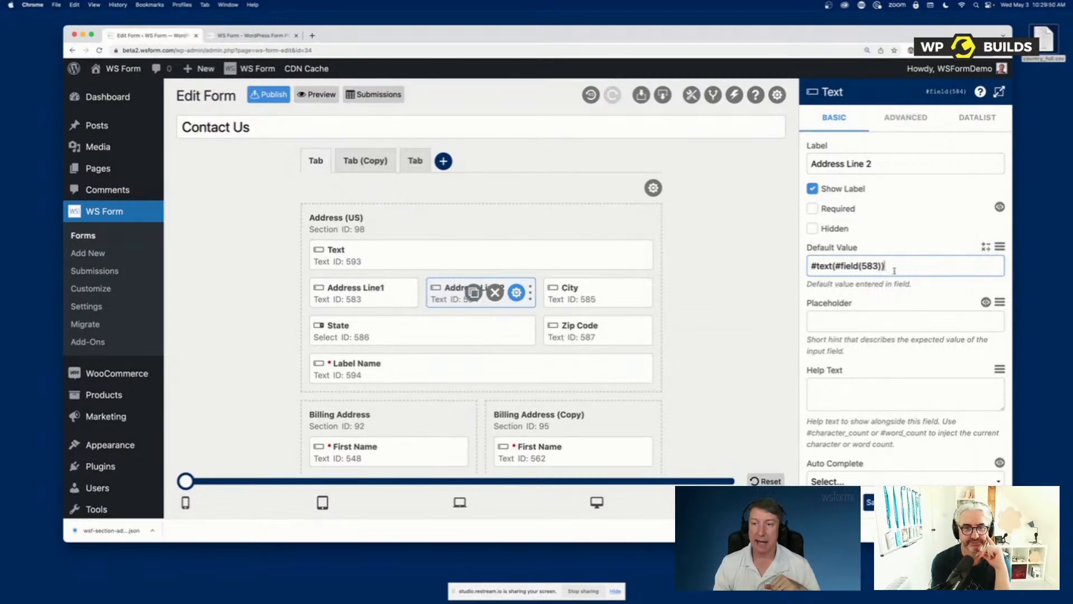
Clear Address Line 2's default value and insert an empty #calc() expression with the Calculate helper, leaving the calculator closed
left_click_drag(894, 266, 808, 266)
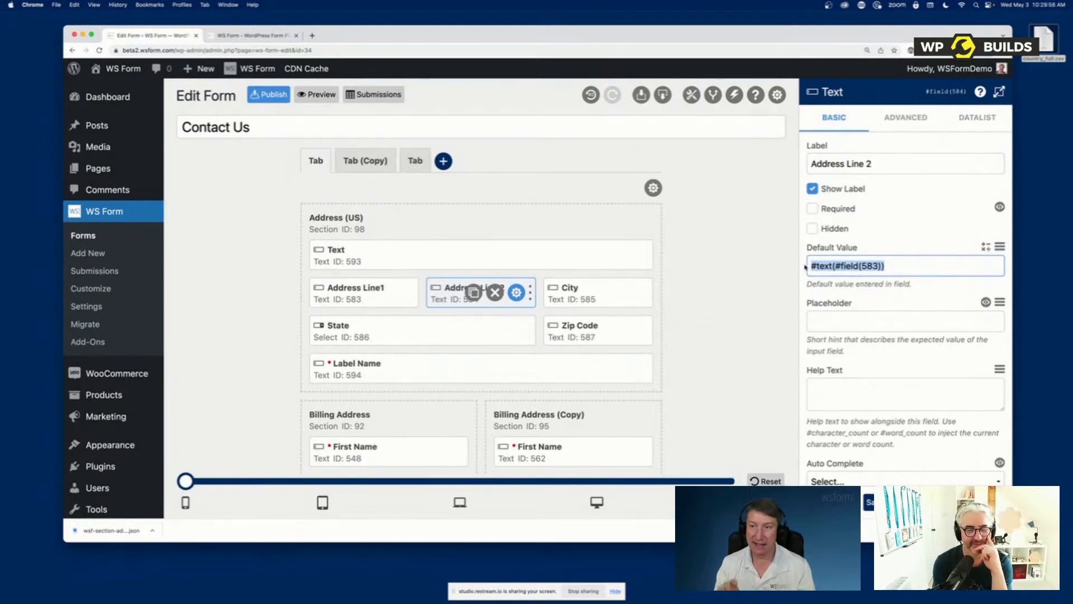
key("BackSpace")
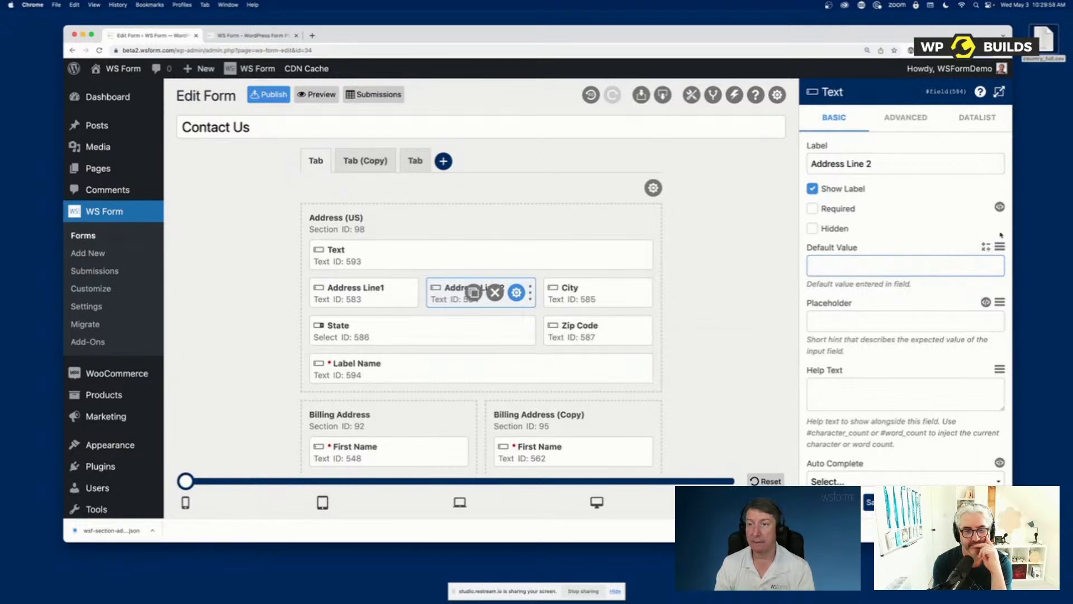
left_click(986, 248)
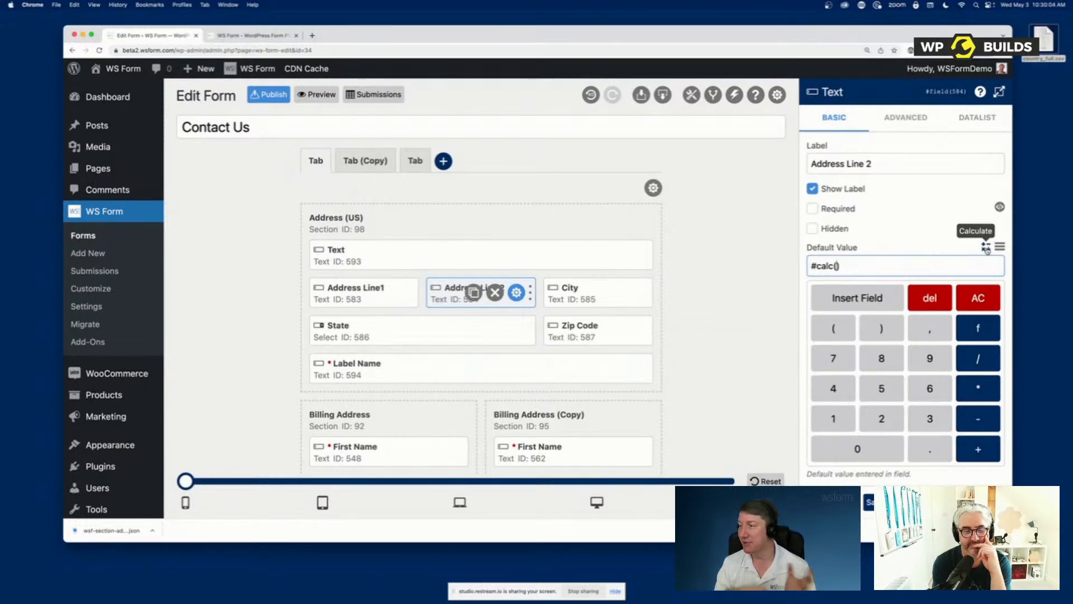
left_click(986, 248)
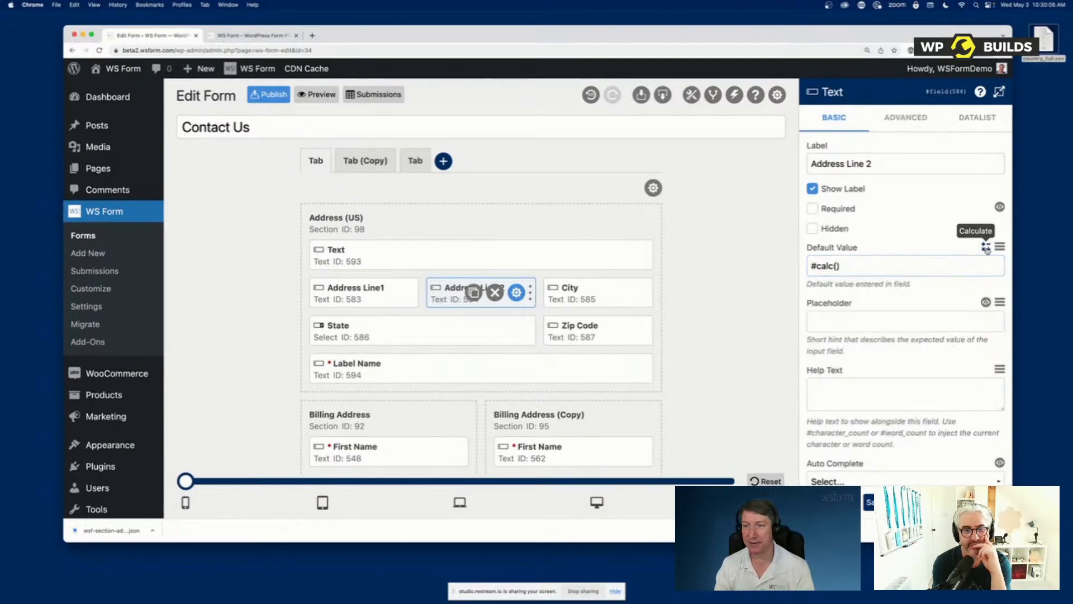
left_click(986, 248)
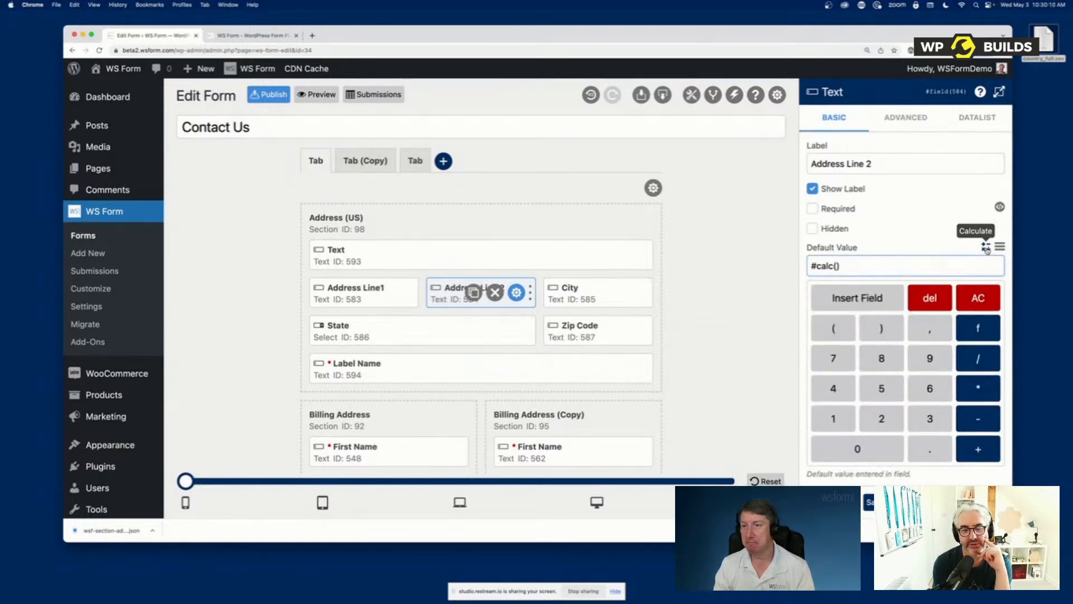
left_click(987, 248)
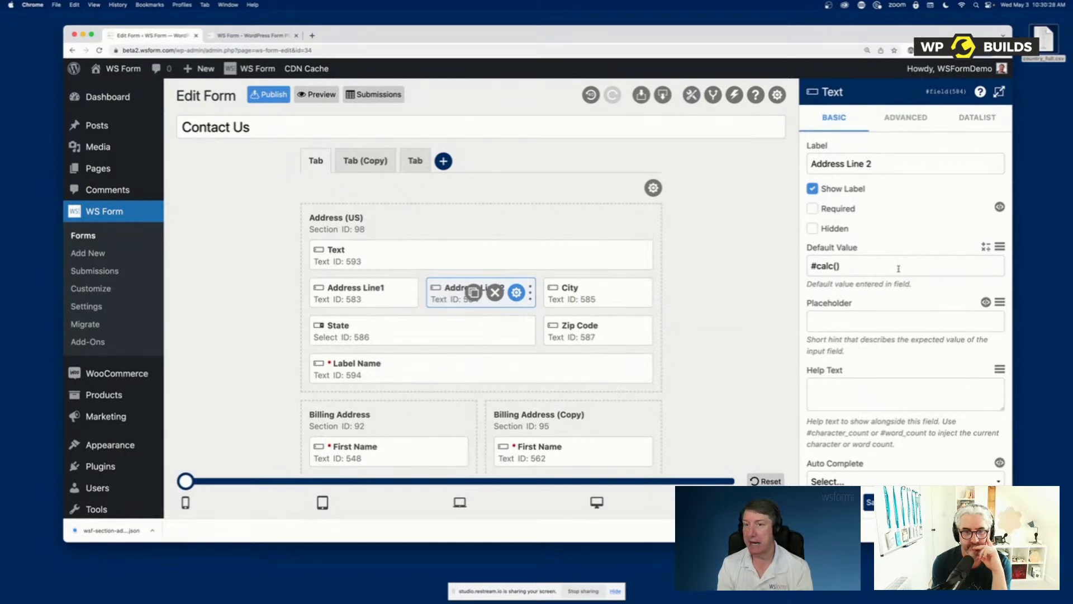
Build the default value #calc(#field(583)+#field(582)) for Address Line 2 with the Calculate helper, and close the calculator
left_click_drag(898, 269, 795, 271)
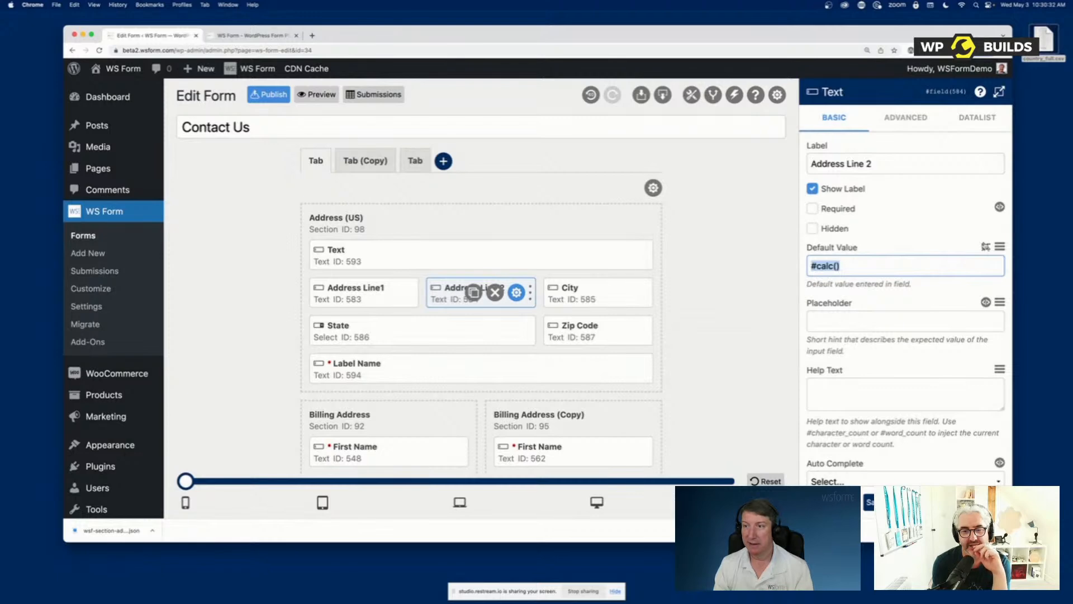
left_click(986, 247)
left_click(843, 302)
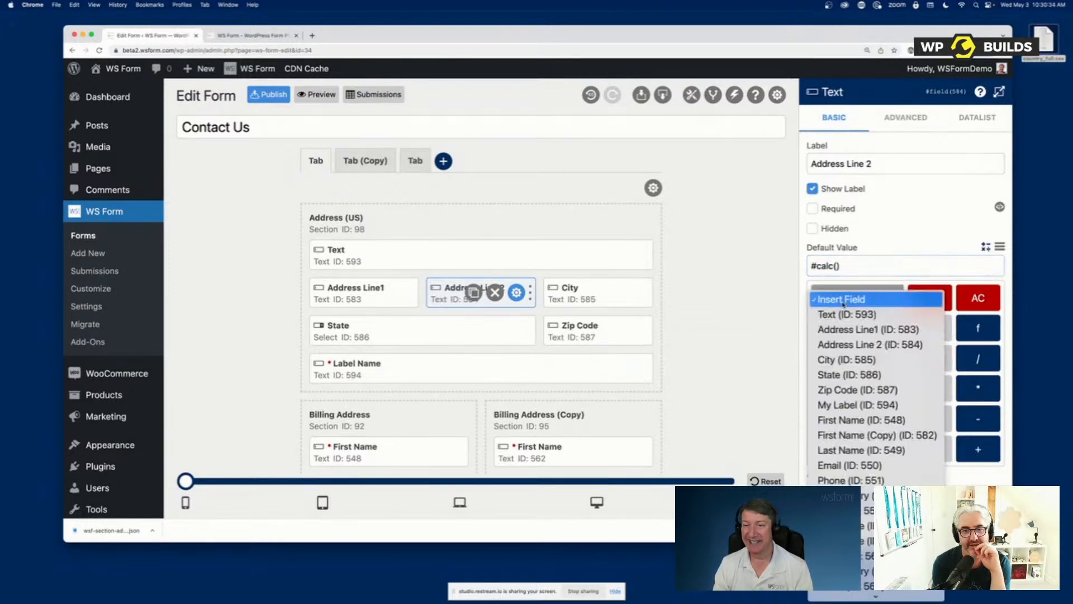
left_click(868, 330)
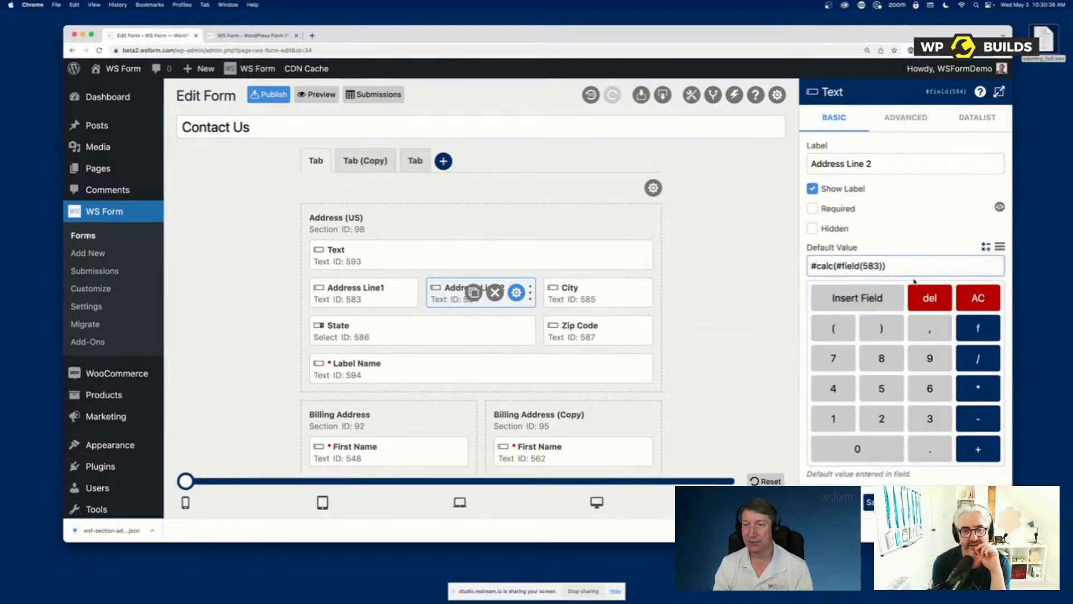
left_click(977, 449)
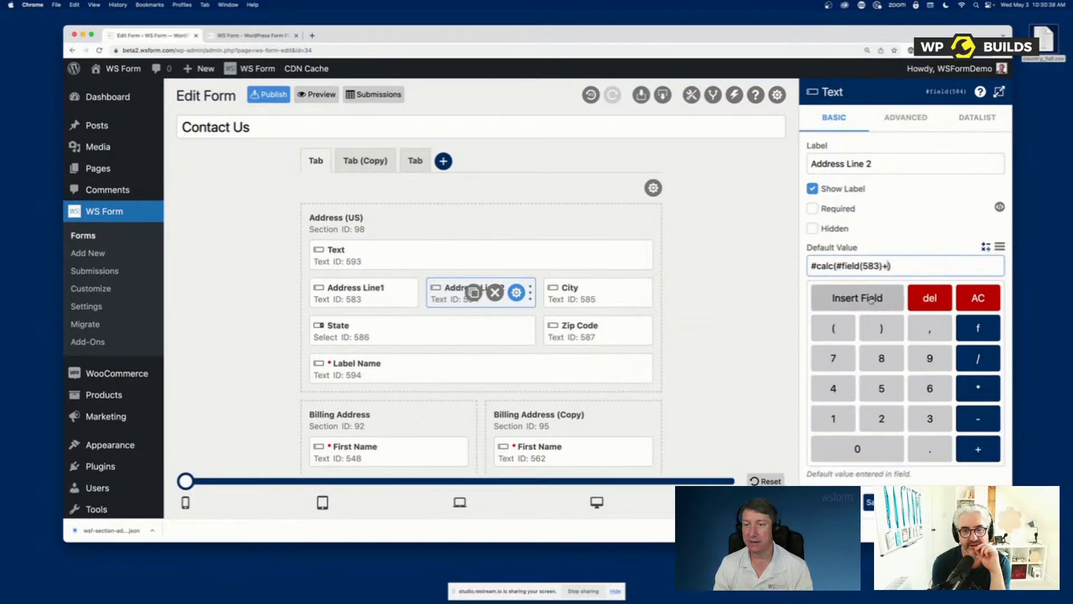
left_click(873, 298)
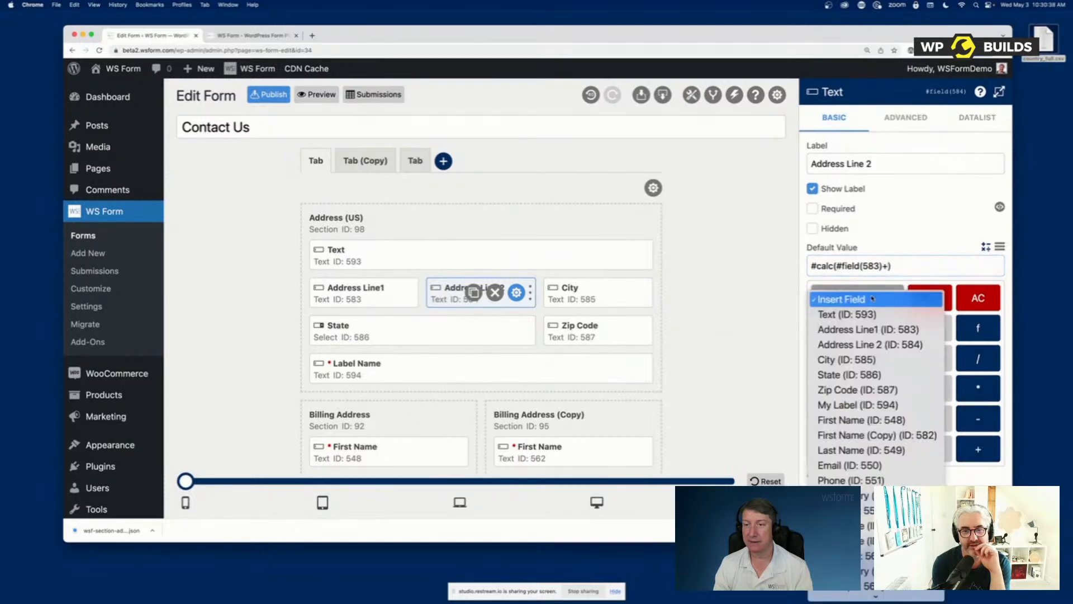
left_click(866, 435)
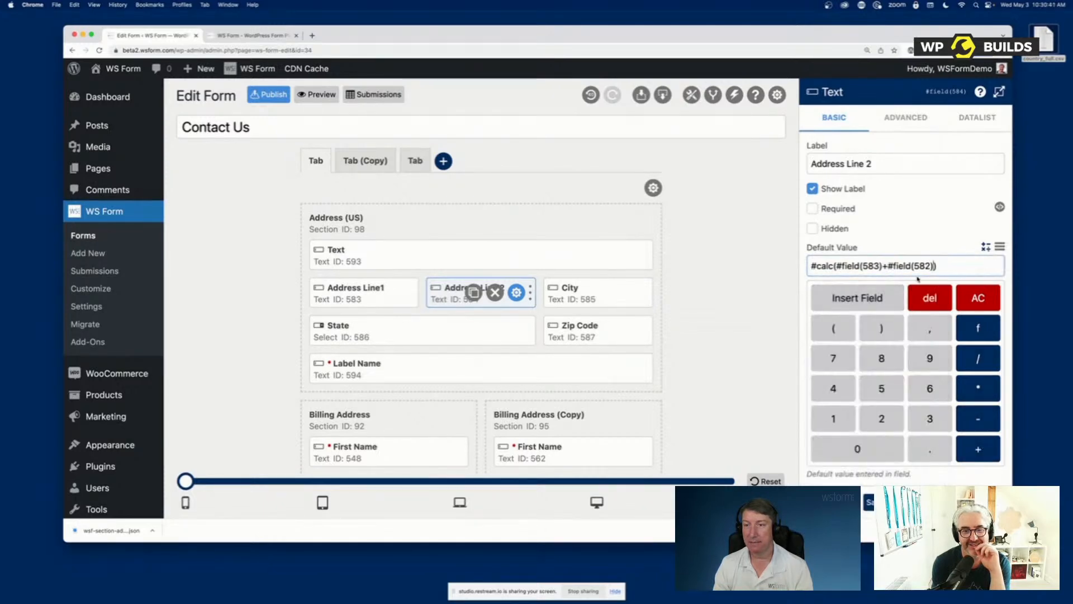
left_click(985, 247)
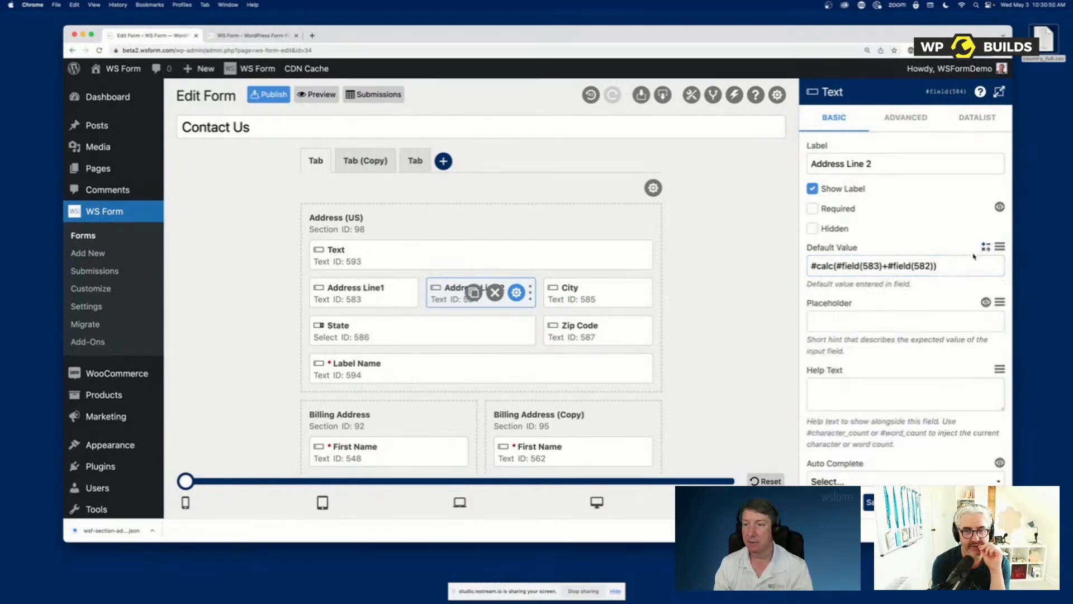
Replace Address Line 2's default value with the State field variable #field(586), and browse the other available variables
left_click_drag(959, 265, 751, 267)
key("BackSpace")
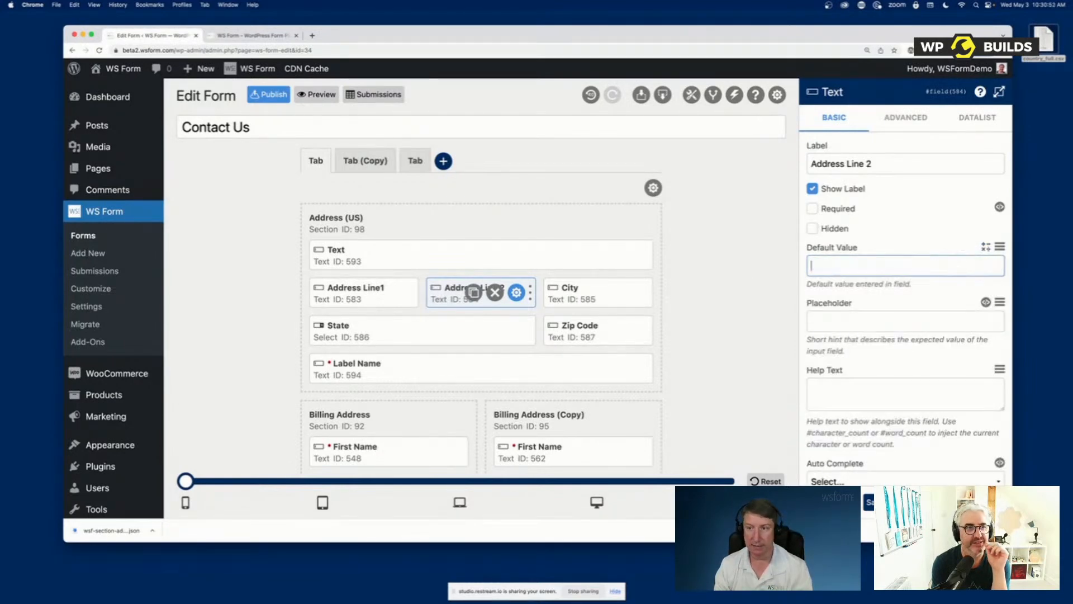
left_click(999, 246)
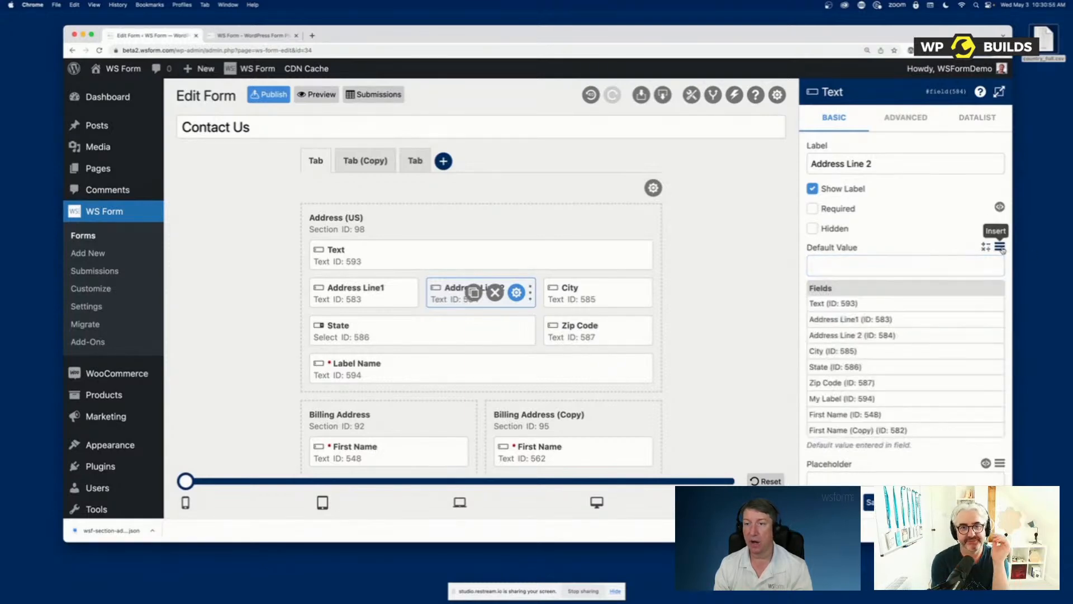
left_click(859, 373)
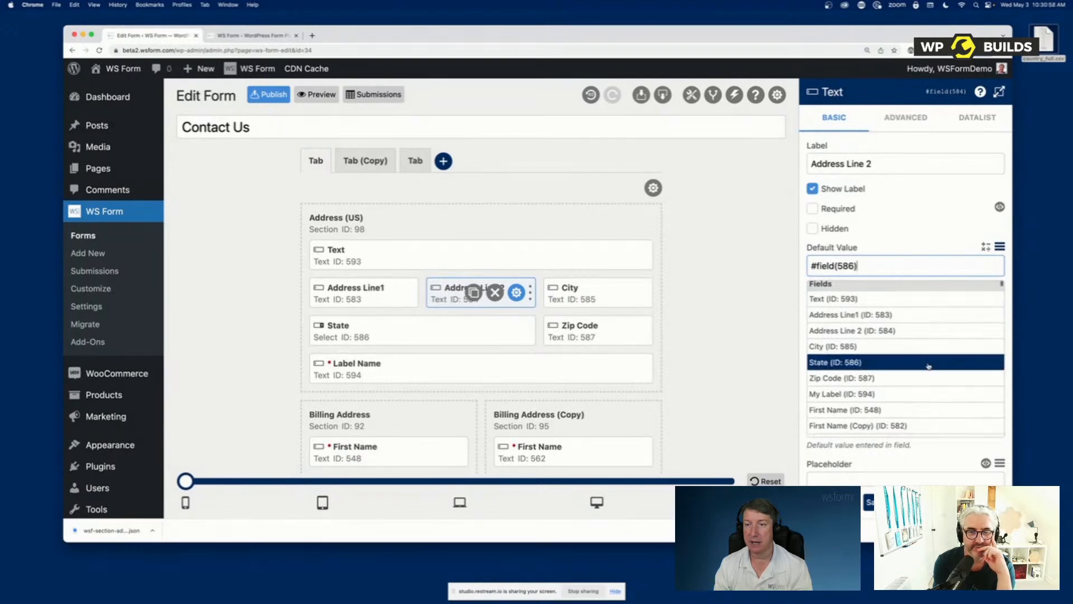
scroll(928, 363, "down", 10)
scroll(930, 364, "down", 15)
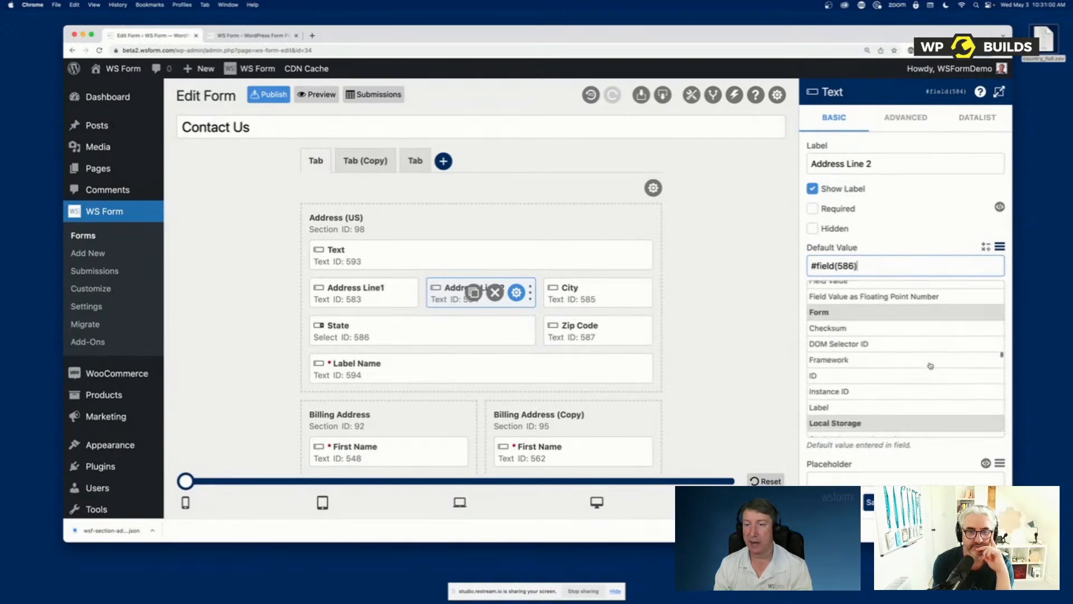
scroll(930, 365, "down", 10)
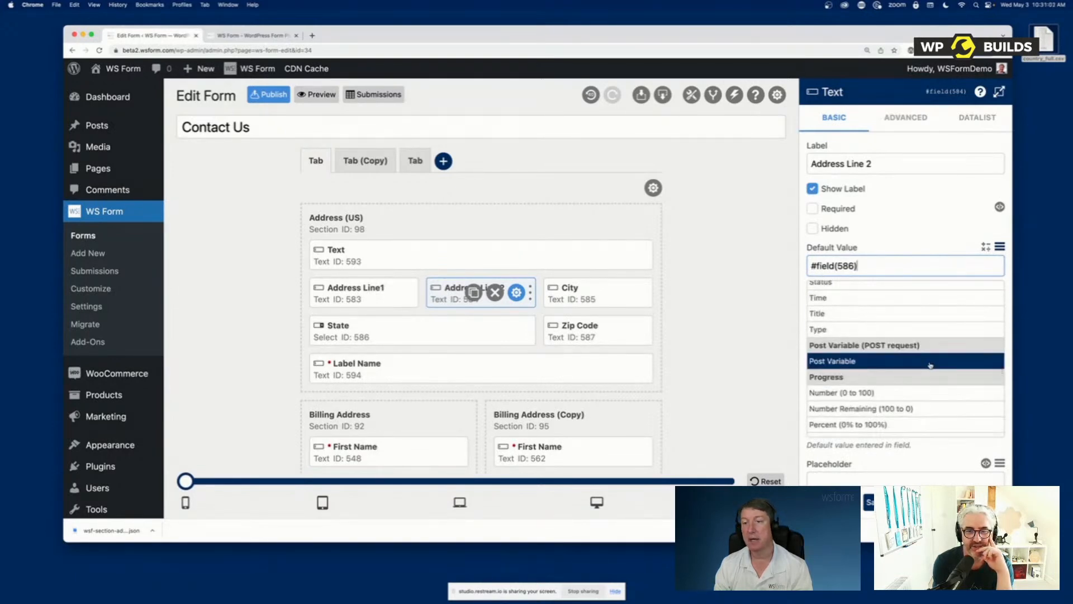
Close the variable list and clear Address Line 2's default value
triple_click(890, 267)
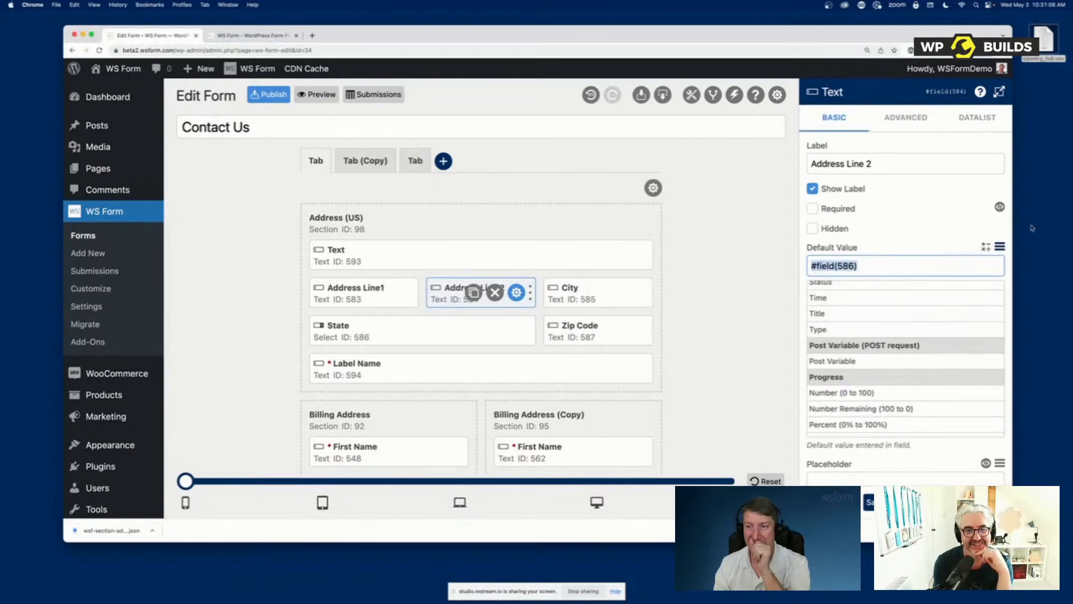
left_click(1000, 246)
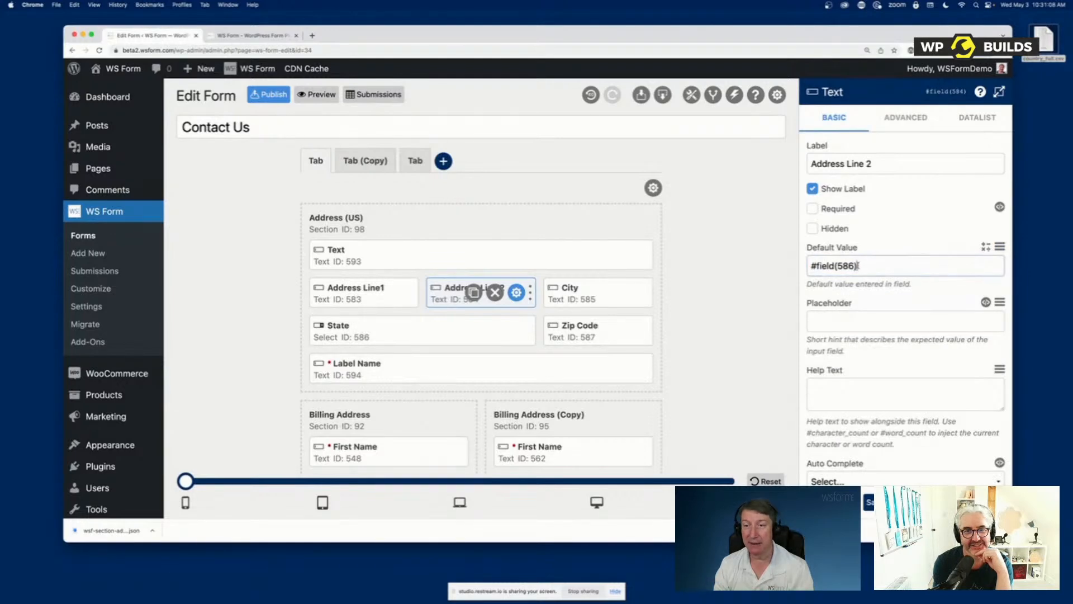
left_click_drag(950, 265, 771, 268)
key("BackSpace")
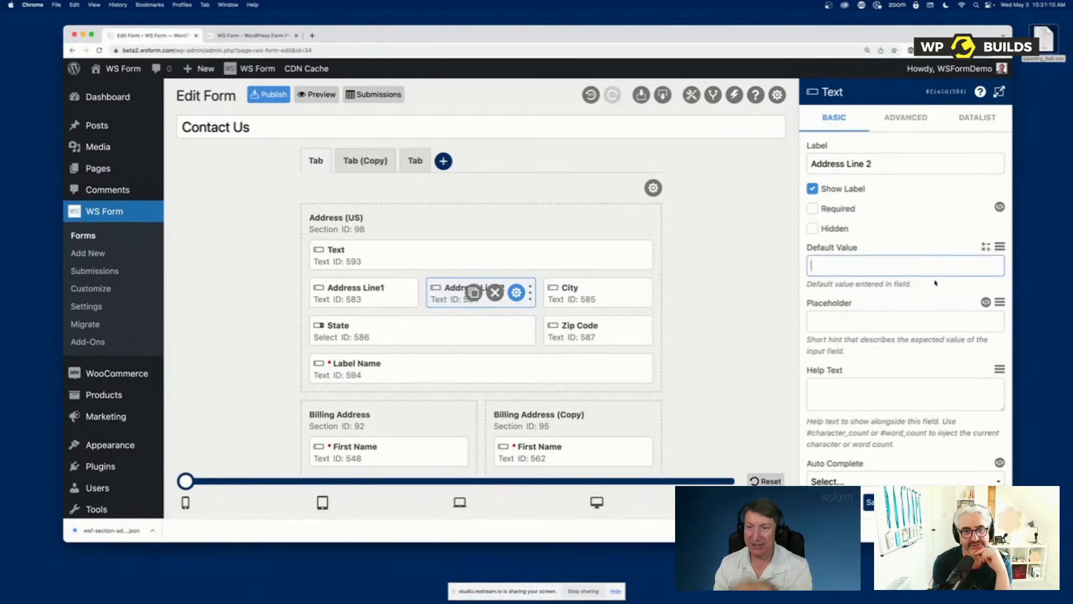
Enter #blog_name as Address Line 2's placeholder and remove it again
left_click(881, 319)
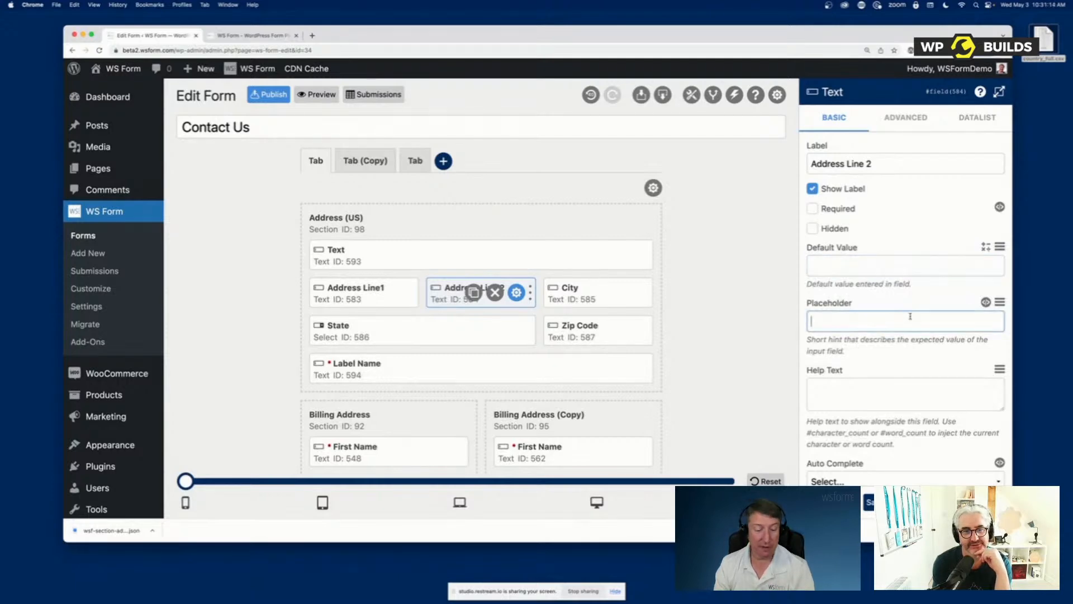
type("#blog_name")
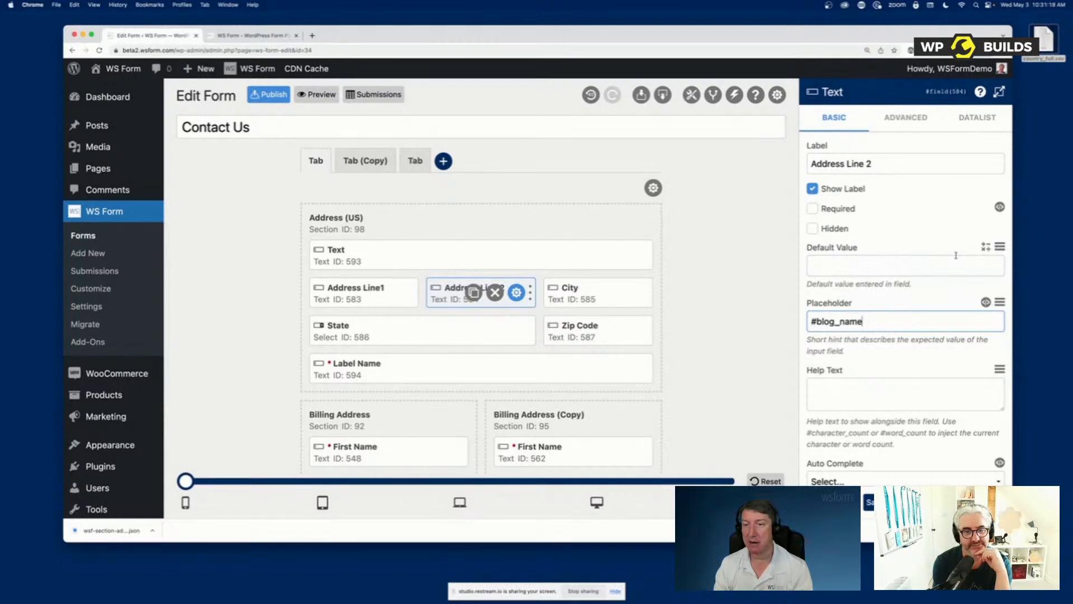
left_click_drag(864, 321, 791, 325)
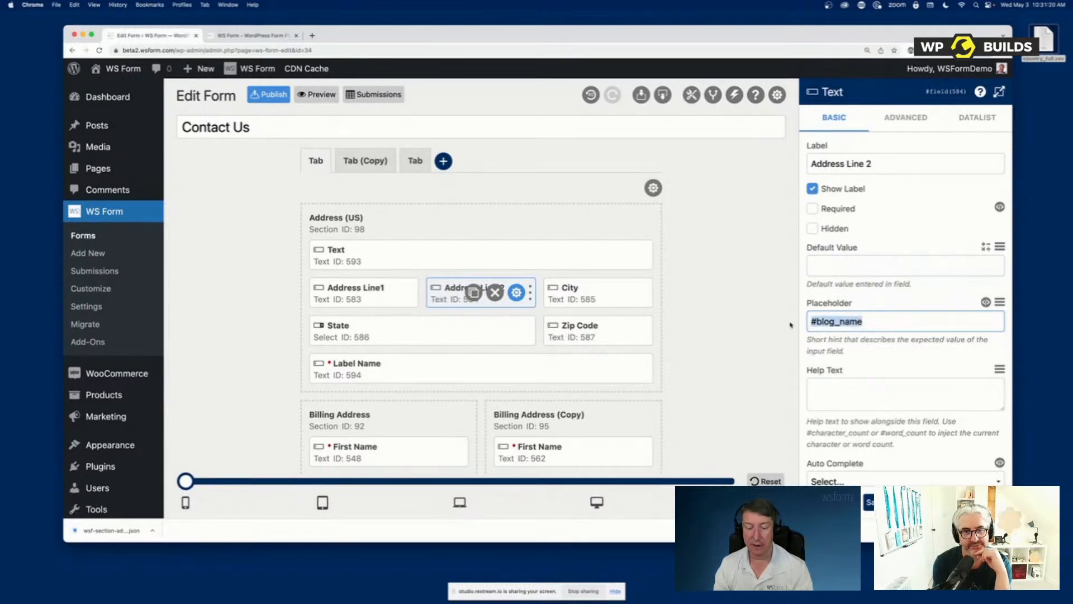
key("super+x")
Examine Address Line 2's help text, Auto Complete choices, Virtual Keyboard choices and Prefix / Suffix settings without changing them
left_click(851, 386)
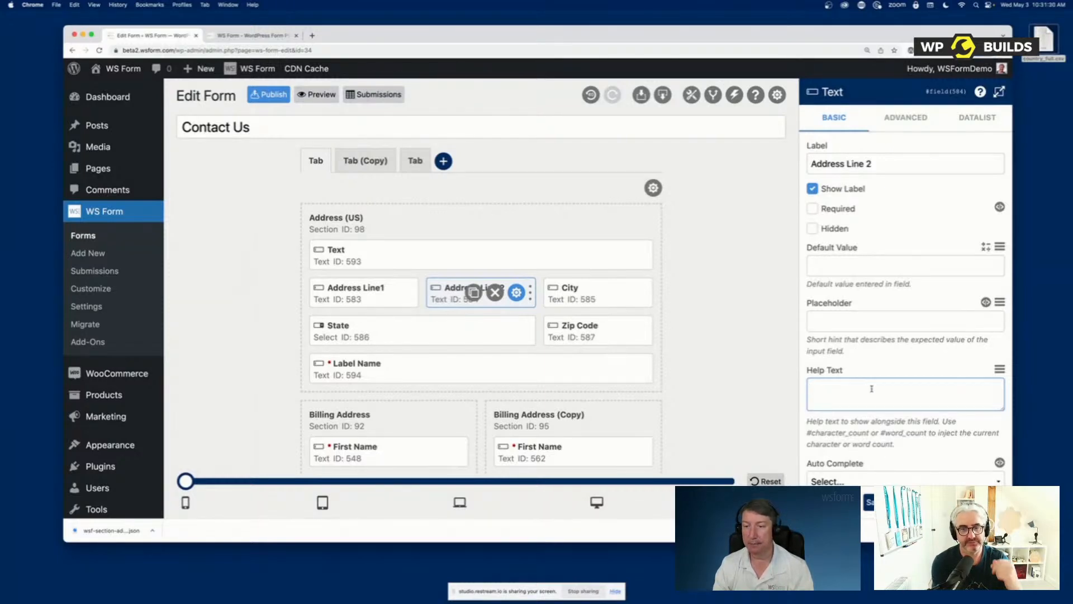
scroll(861, 386, "down", 5)
scroll(872, 388, "down", 6)
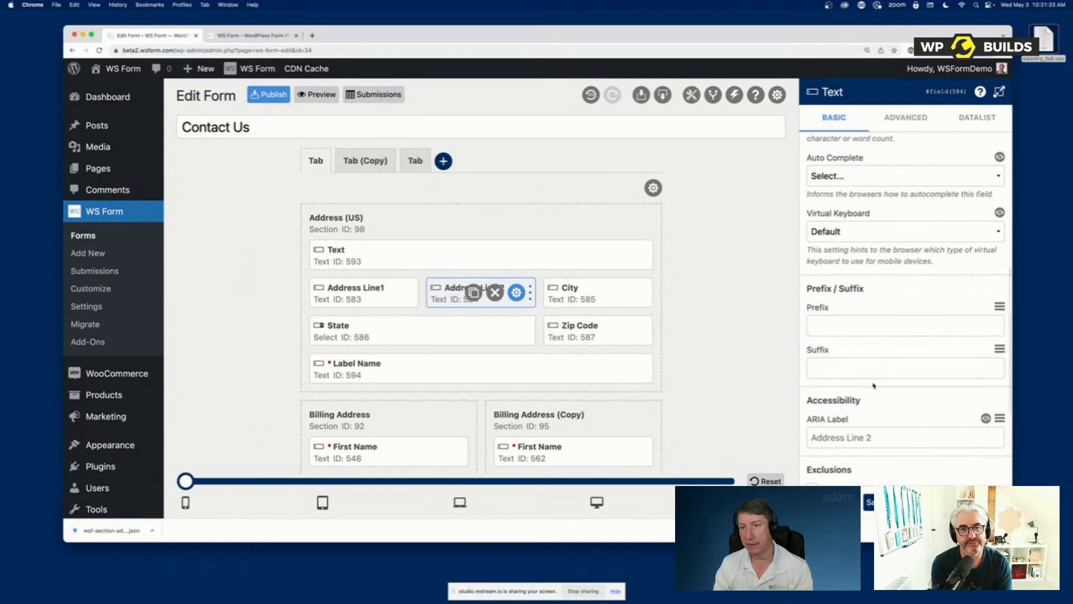
left_click(830, 176)
left_click(831, 176)
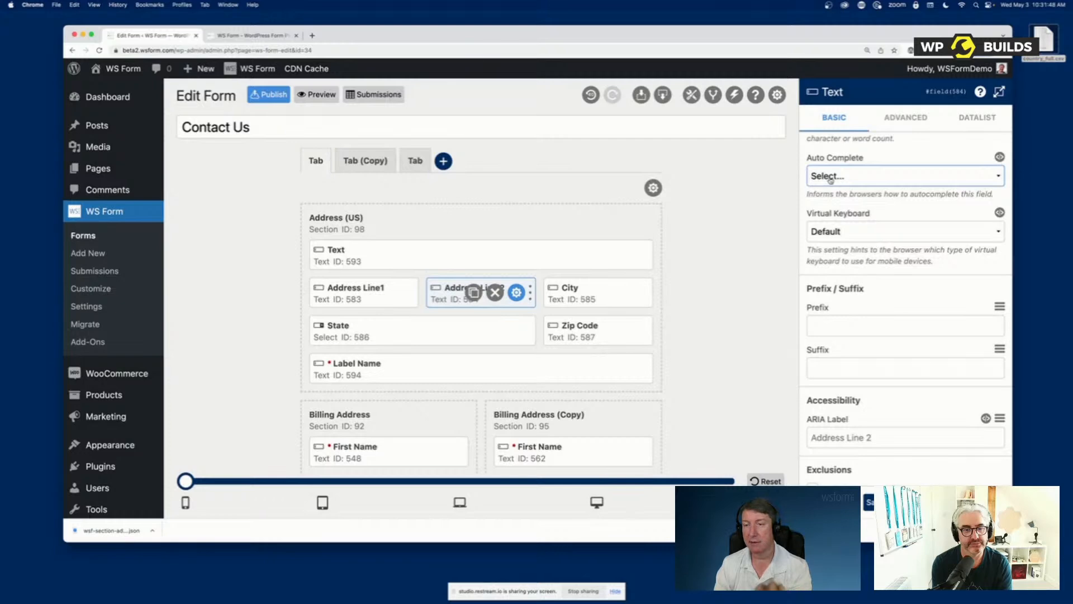
left_click(831, 178)
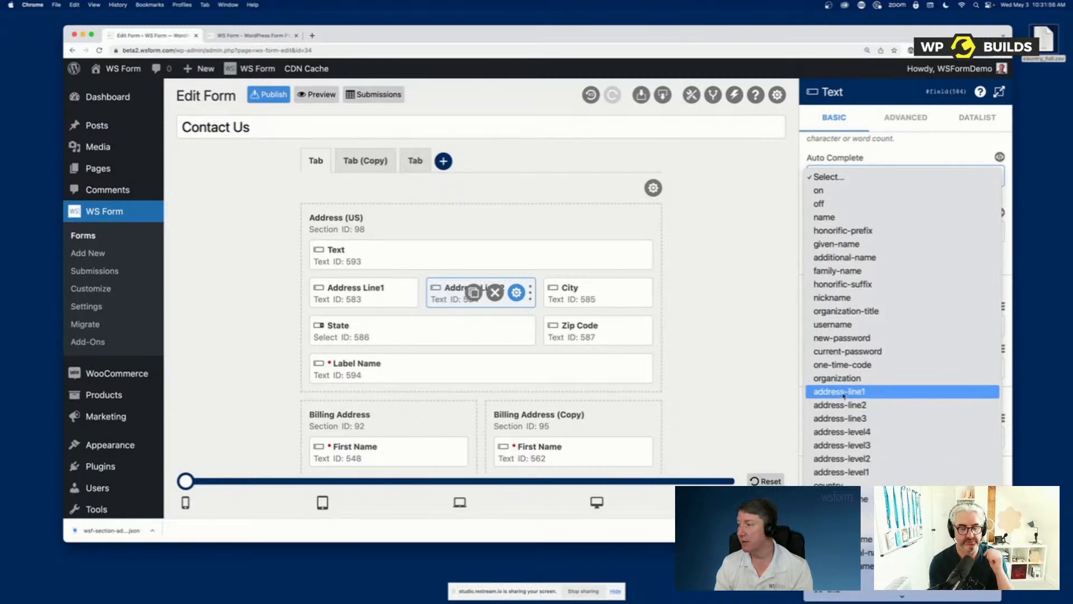
left_click(900, 174)
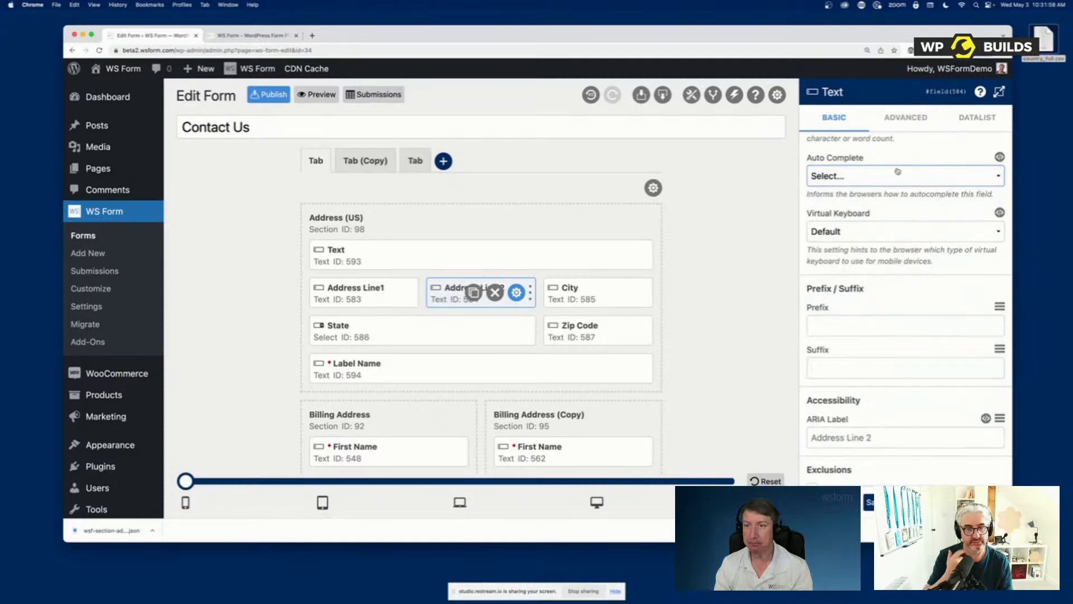
left_click(861, 232)
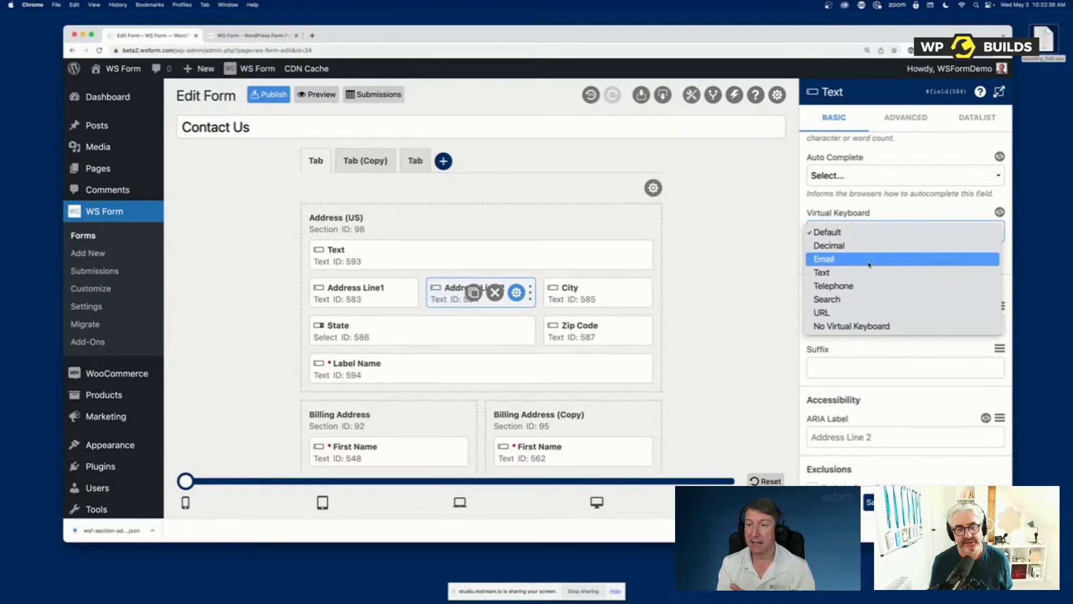
left_click(908, 211)
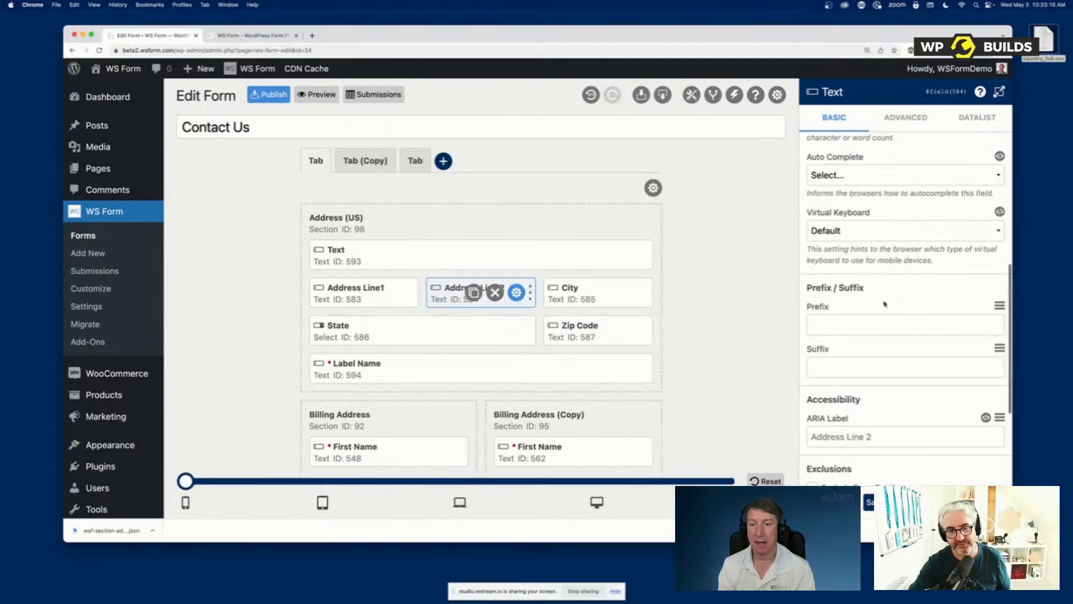
scroll(891, 299, "down", 1)
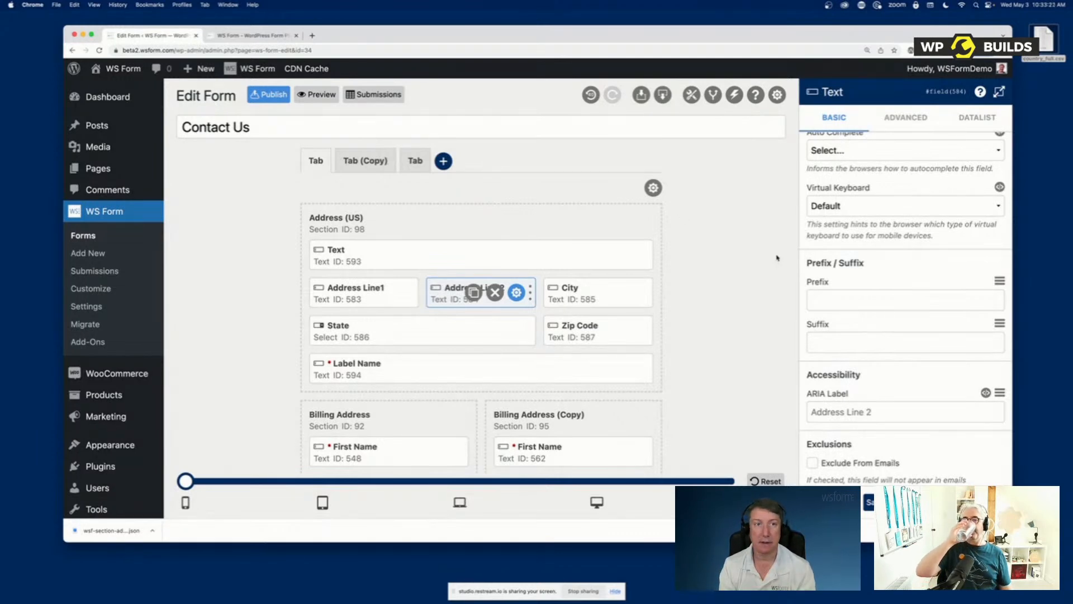
Switch to the WS Form website and search its Knowledge Base for "prefix"
left_click(251, 35)
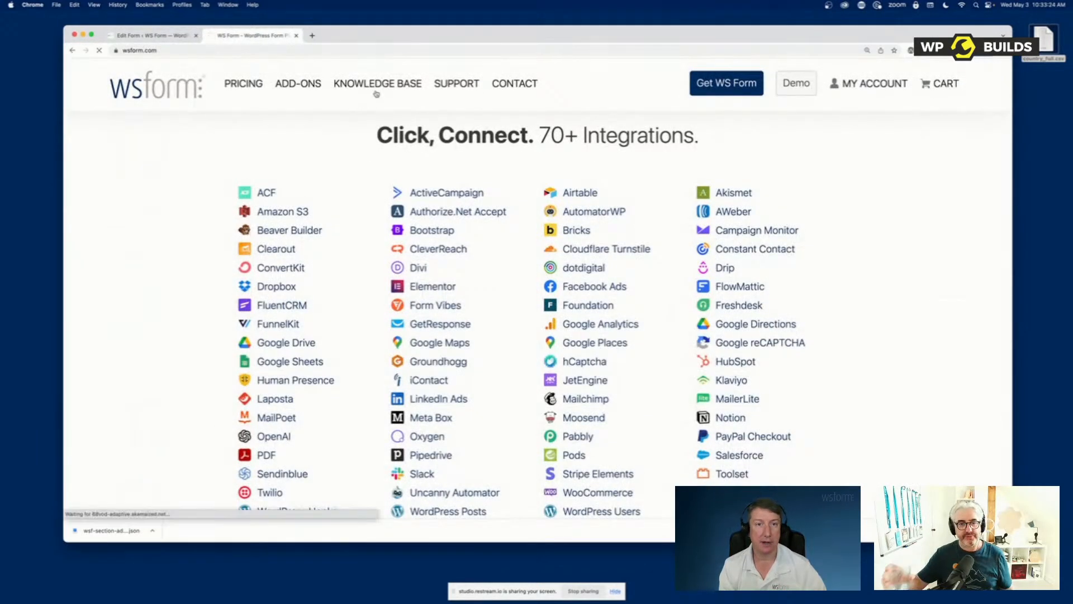
left_click(375, 89)
left_click(182, 210)
type("prefix")
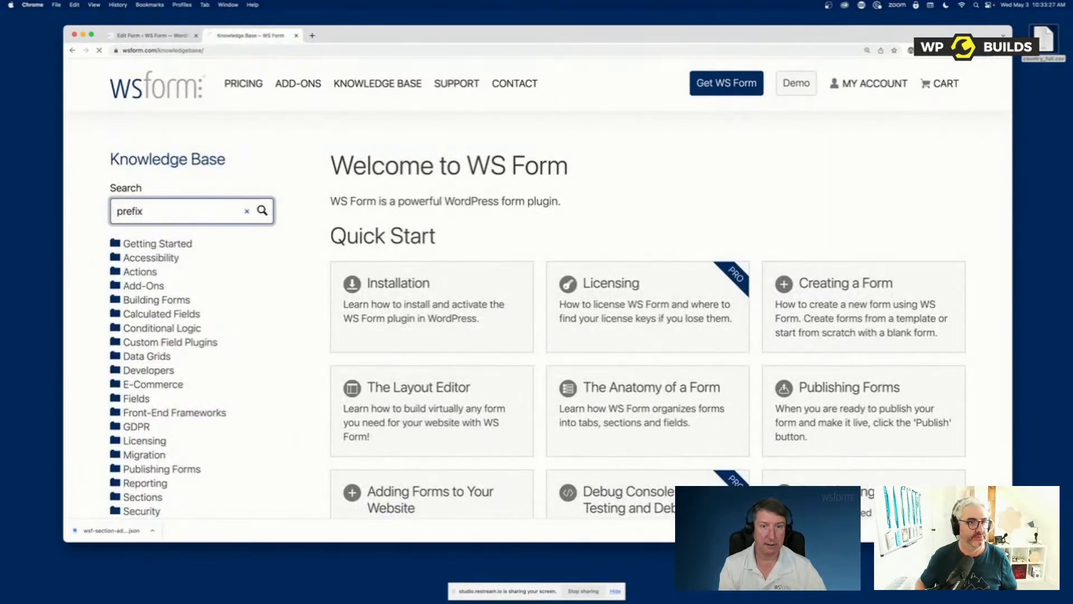
key("Return")
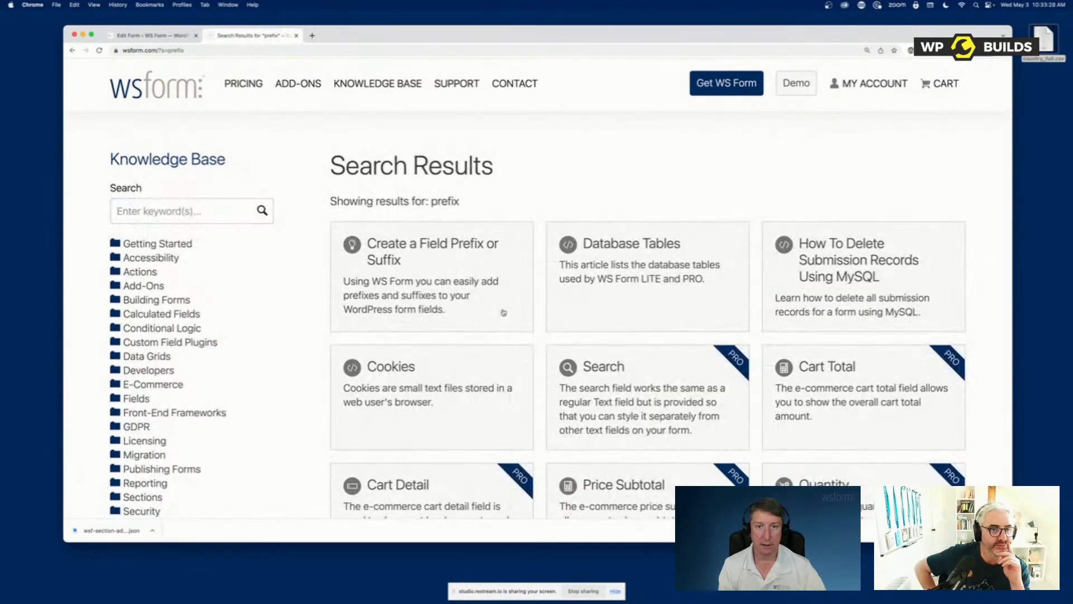
Open the "Create a Field Prefix or Suffix" article and view its demo form
left_click(428, 274)
scroll(428, 271, "down", 5)
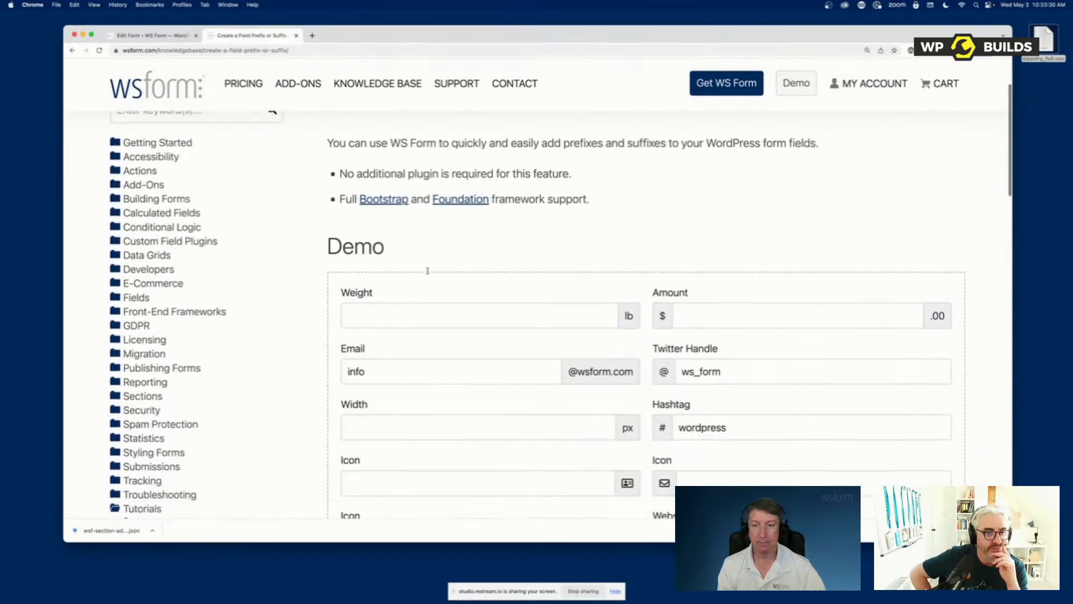
scroll(427, 269, "down", 2)
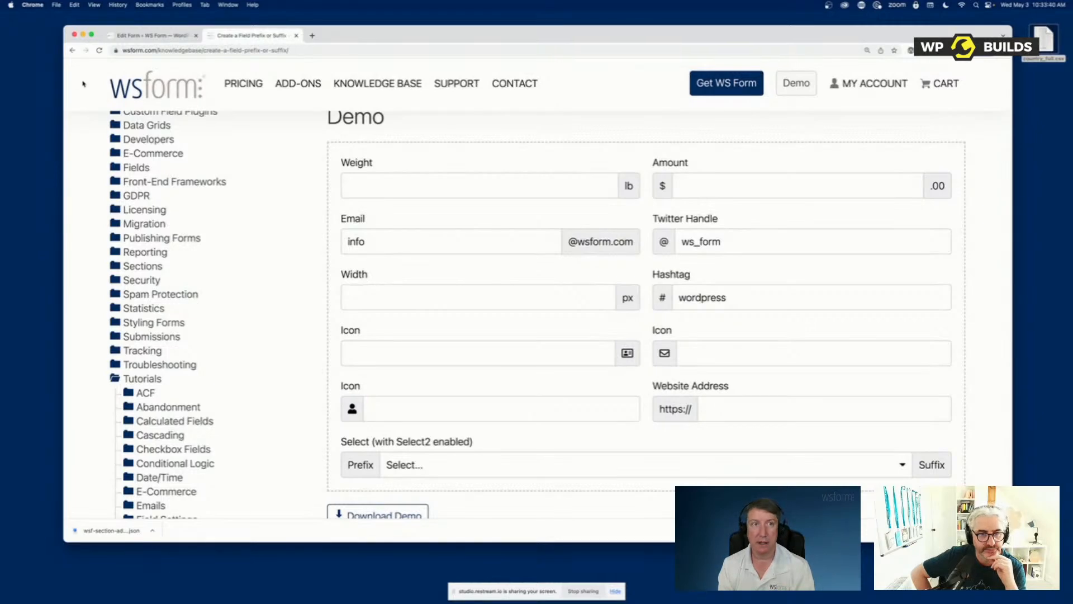
Return to the Contact Us form editor and review Address Line 2's ARIA Label, Exclusions and Hidden Behavior settings
left_click(150, 35)
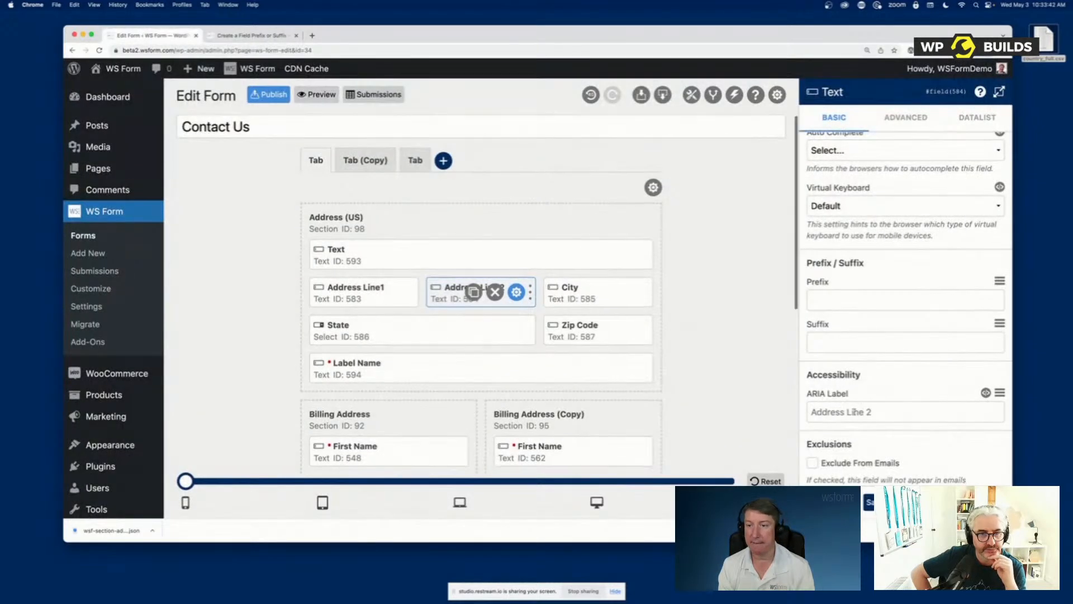
scroll(853, 412, "down", 5)
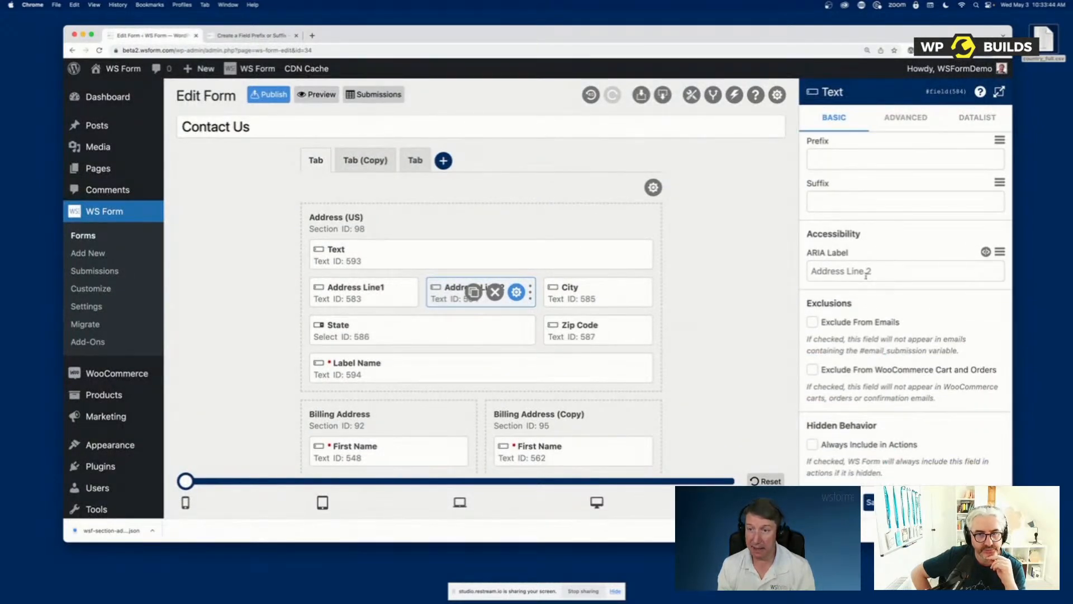
left_click(892, 272)
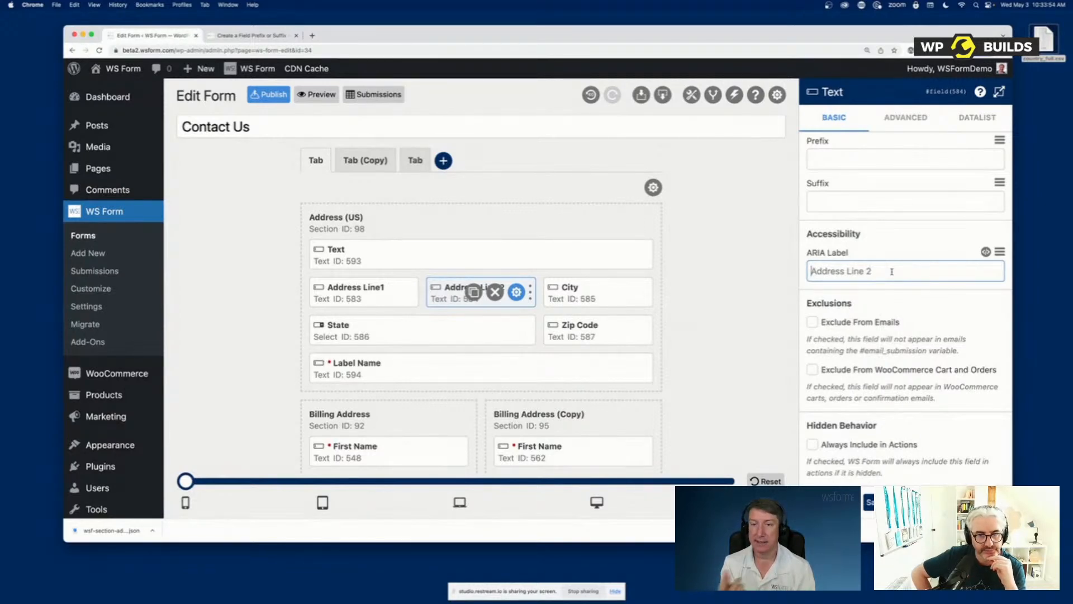
scroll(891, 272, "up", 6)
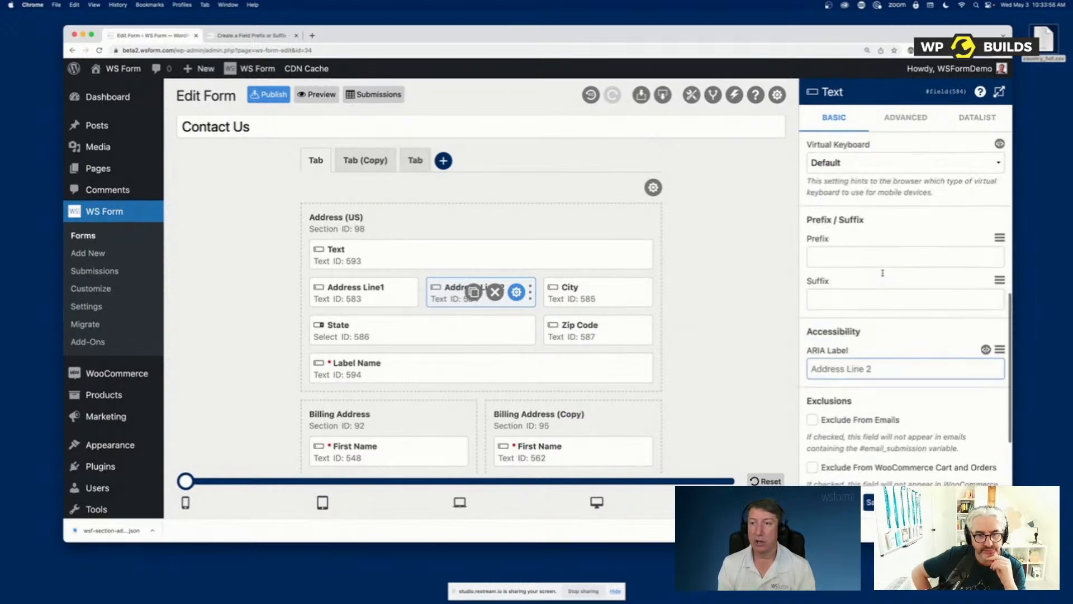
Try "Enter the second line of your address" as Address Line 2's ARIA Label and clear it again
scroll(883, 272, "up", 3)
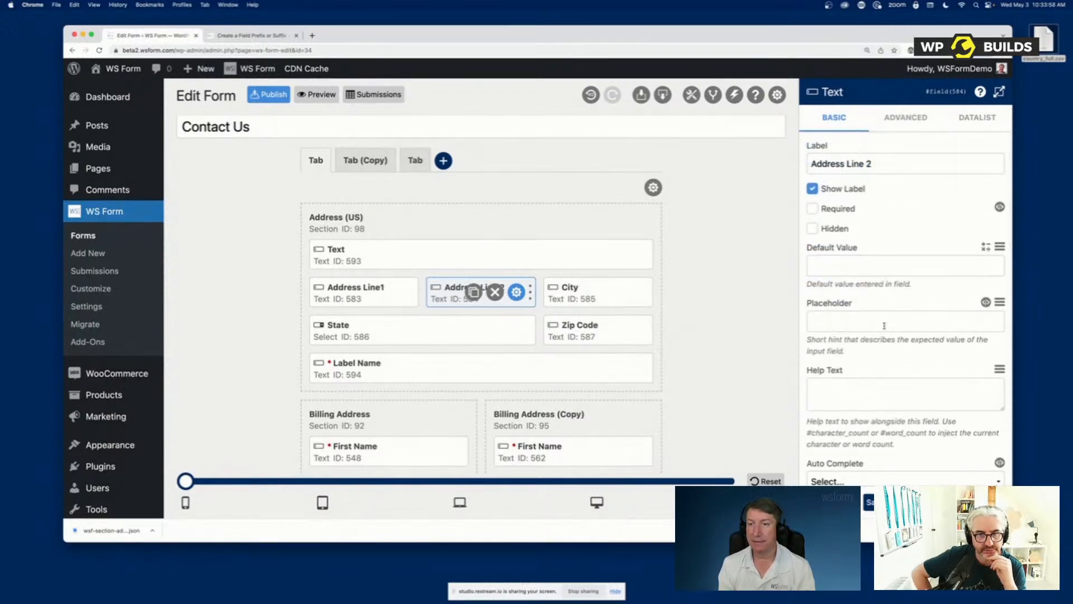
scroll(881, 323, "down", 5)
scroll(882, 324, "up", 5)
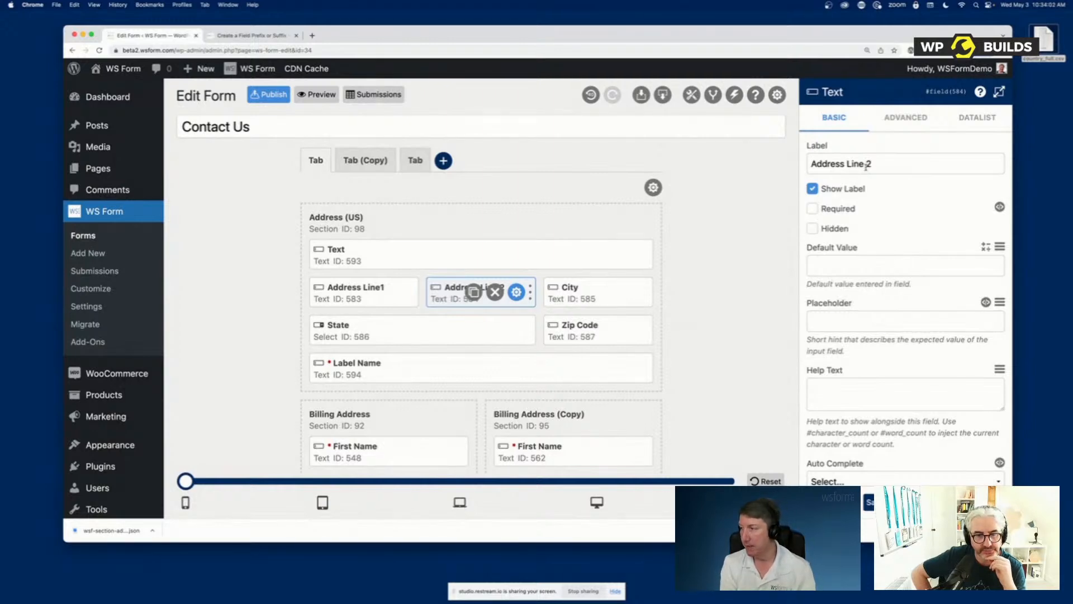
scroll(866, 166, "down", 8)
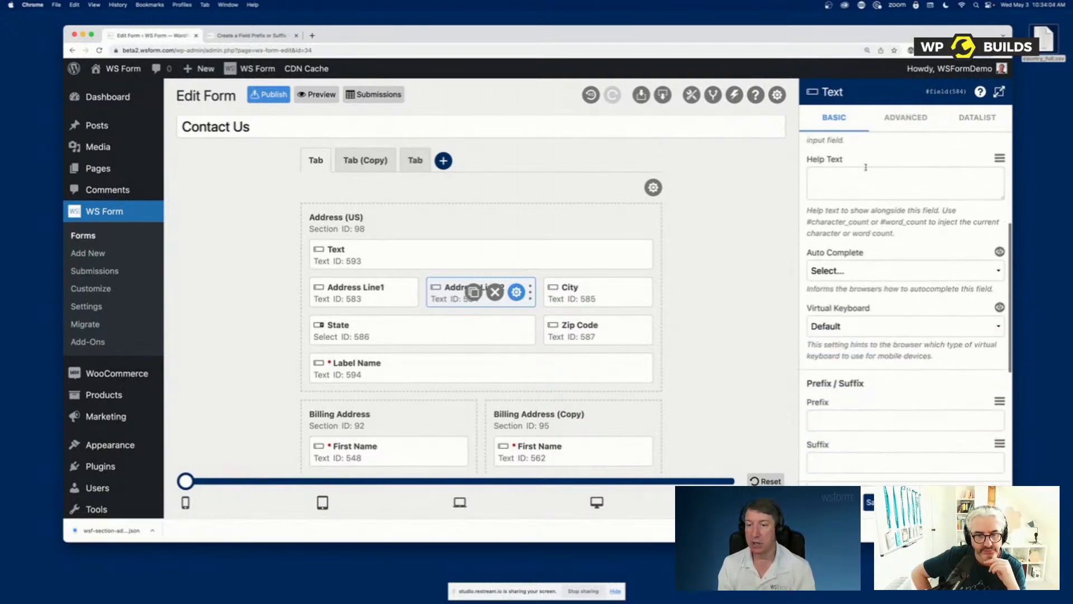
left_click(854, 275)
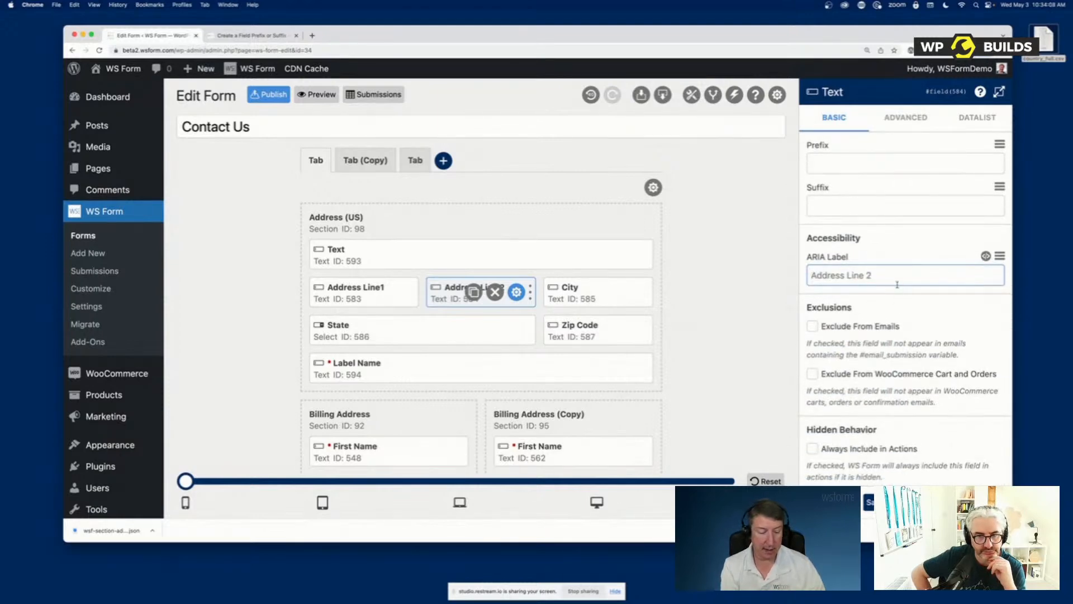
type("Enter the")
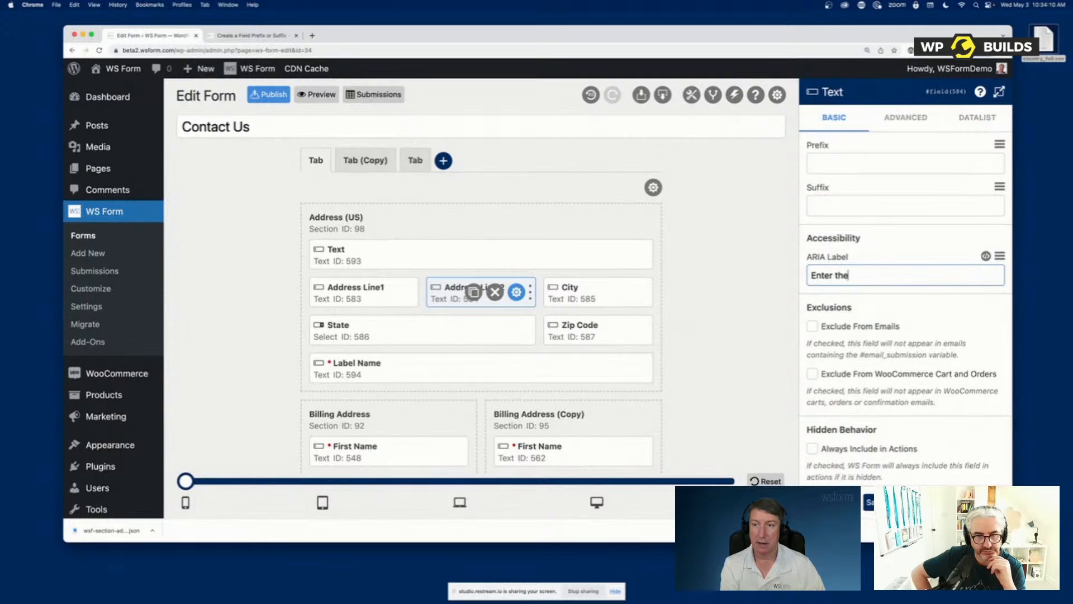
type(" second line of your a")
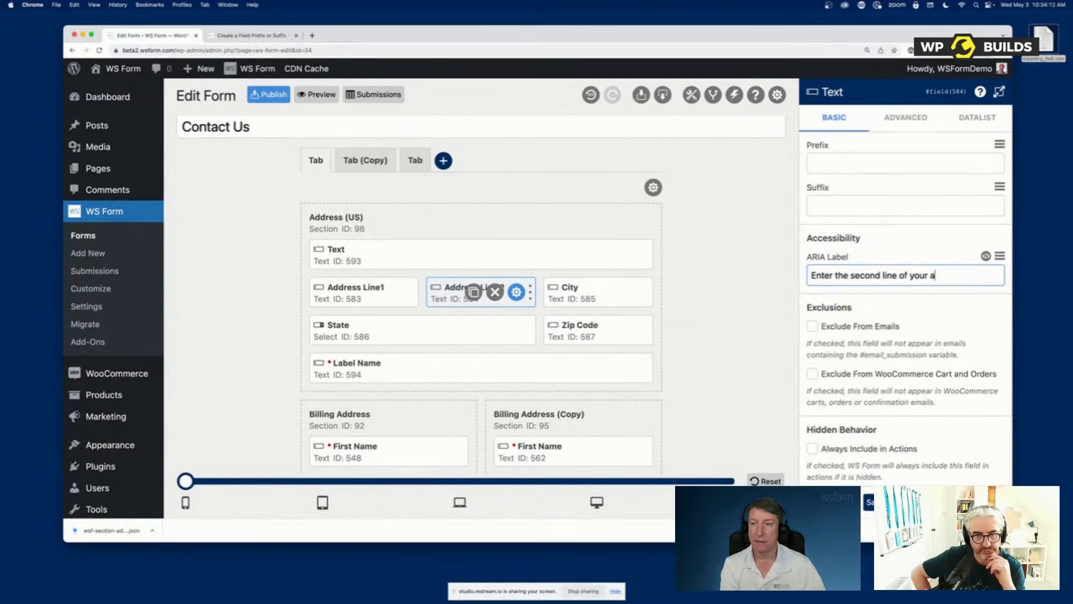
type("ddress")
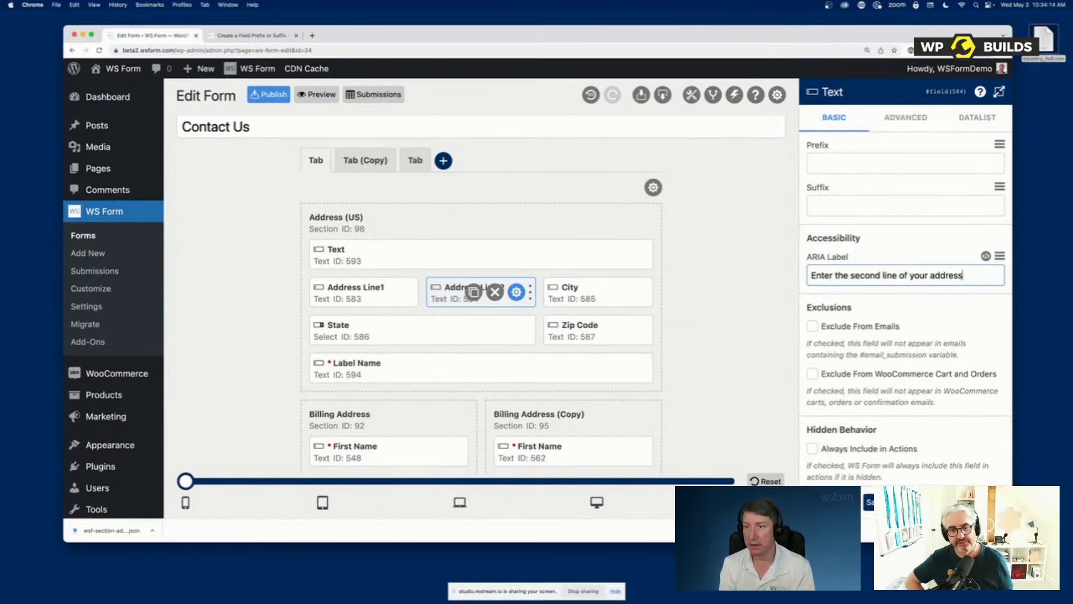
key("super+a")
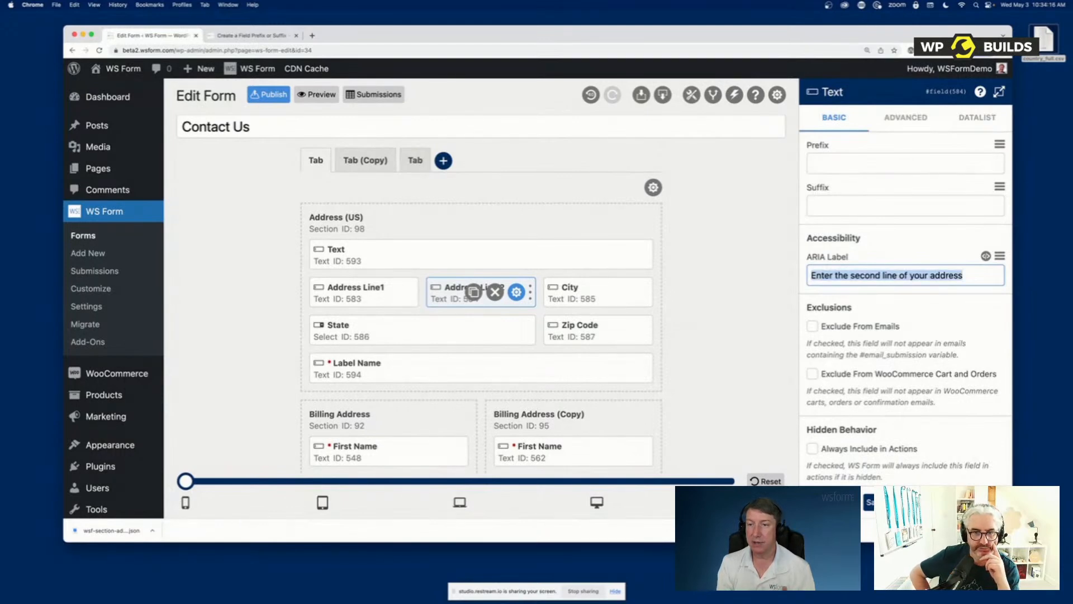
key("BackSpace")
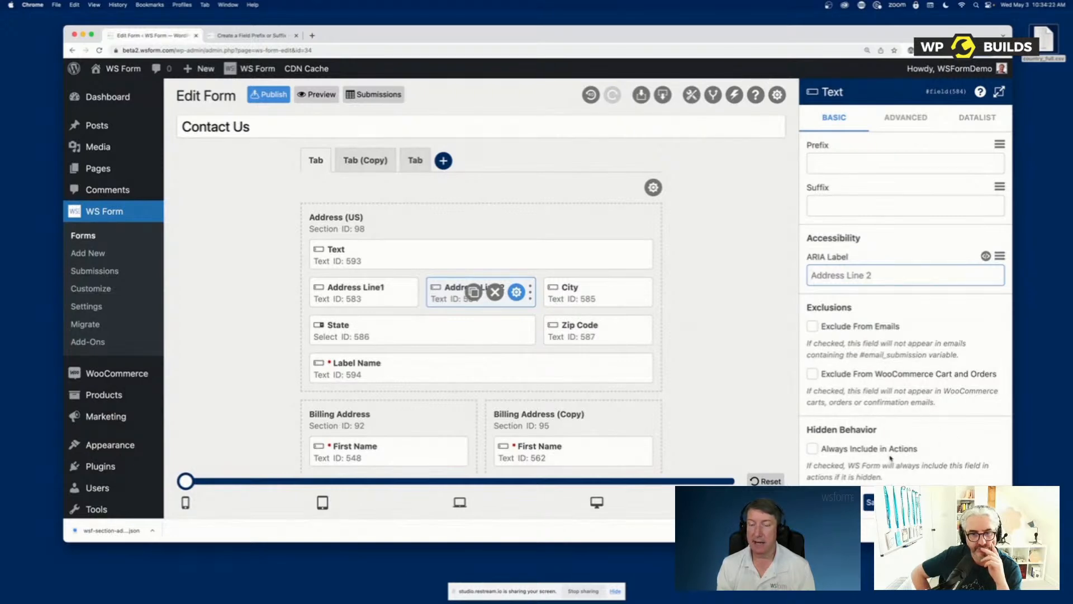
Open Address Line 2's advanced settings and review its style, Field Wrapper and Field classes, and character and word limits
scroll(890, 457, "up", 10)
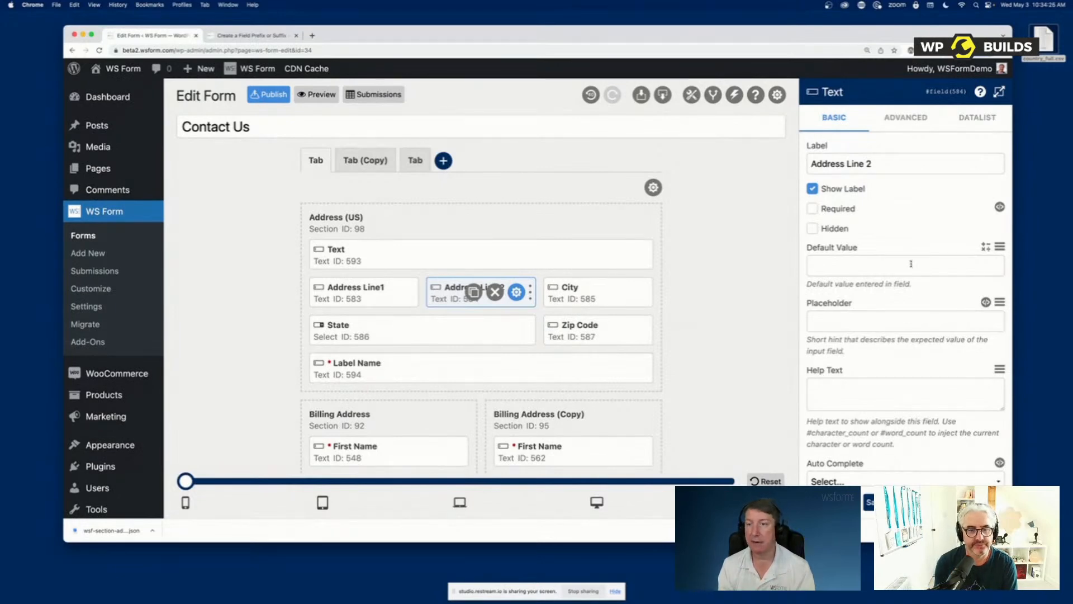
left_click(911, 125)
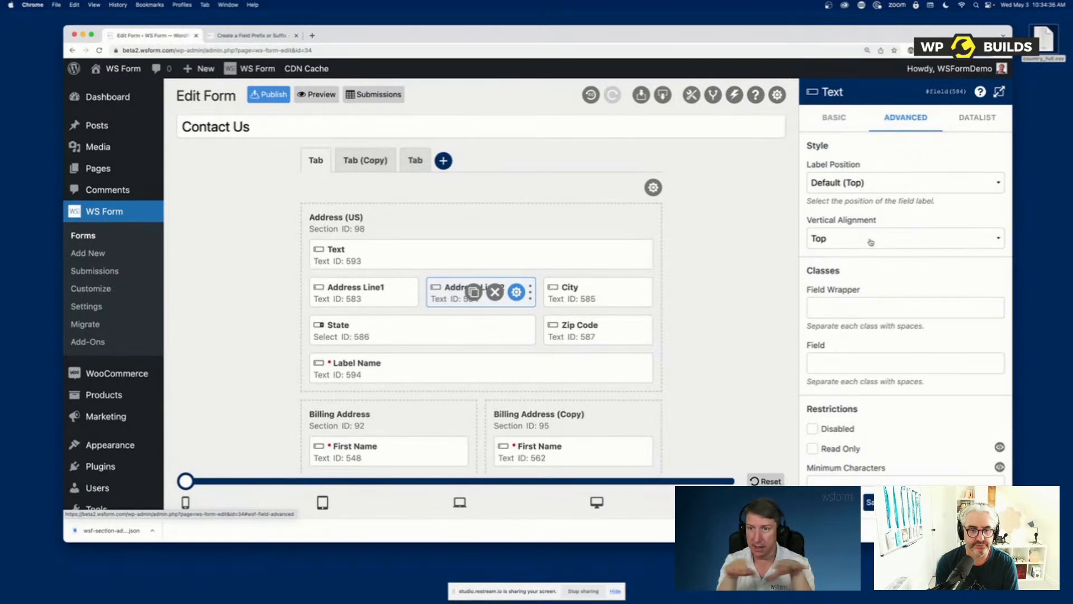
scroll(869, 280, "down", 4)
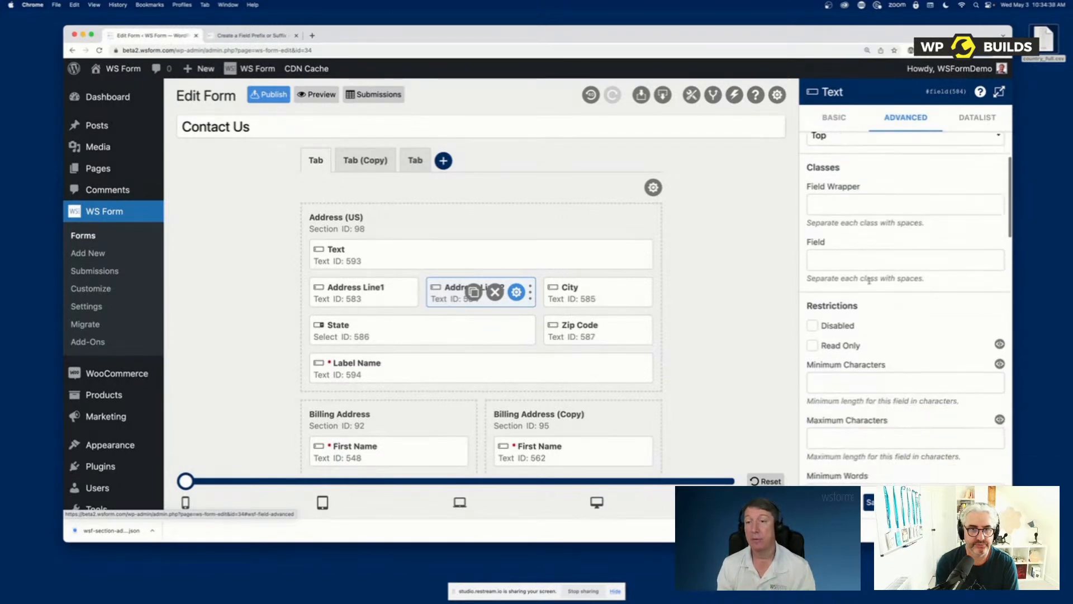
left_click(856, 206)
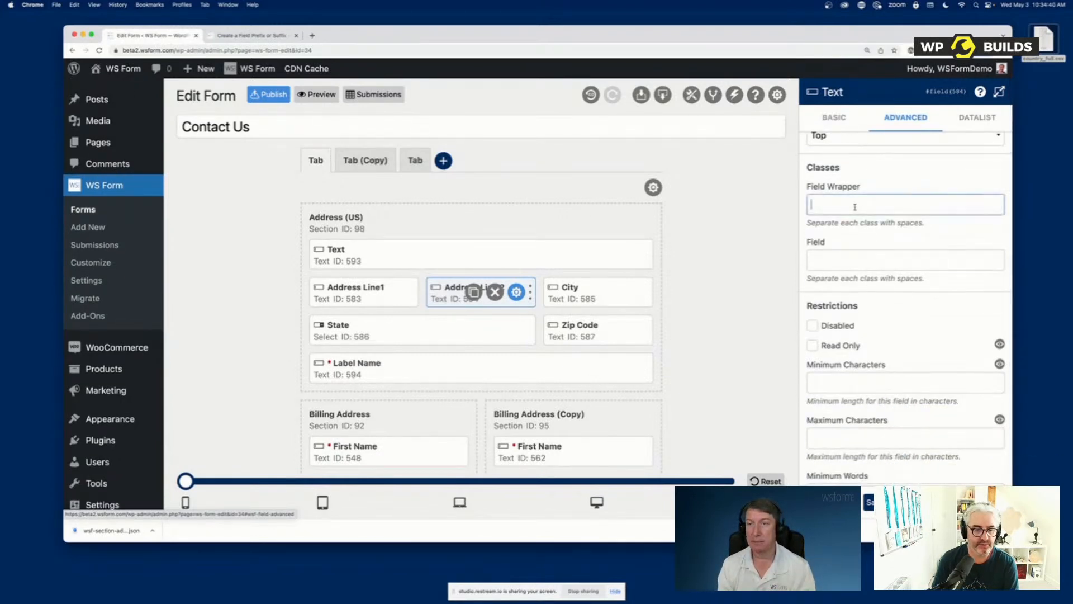
left_click(849, 265)
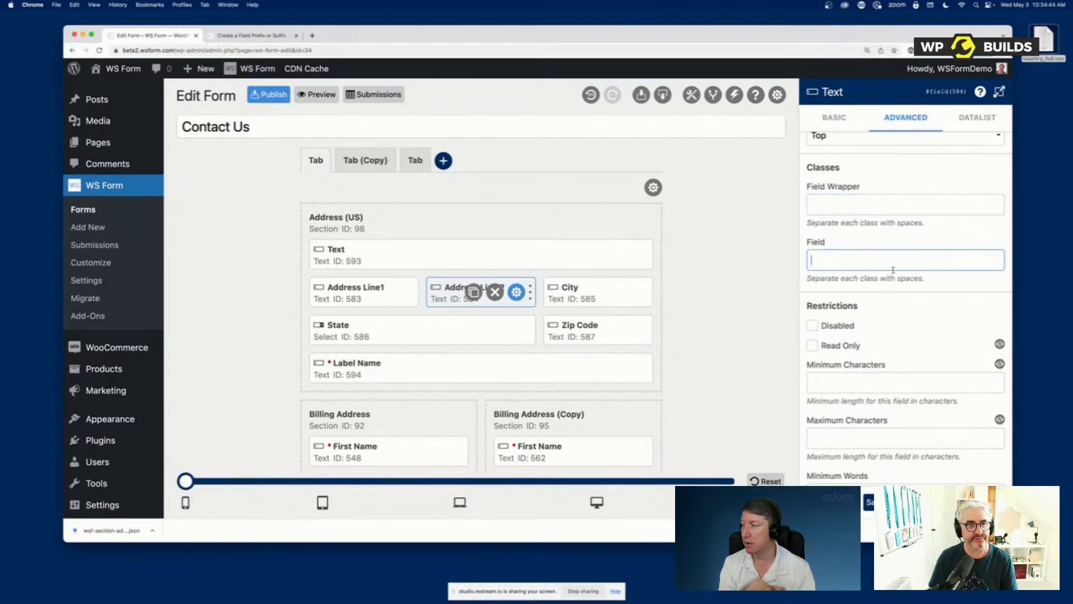
scroll(917, 294, "down", 5)
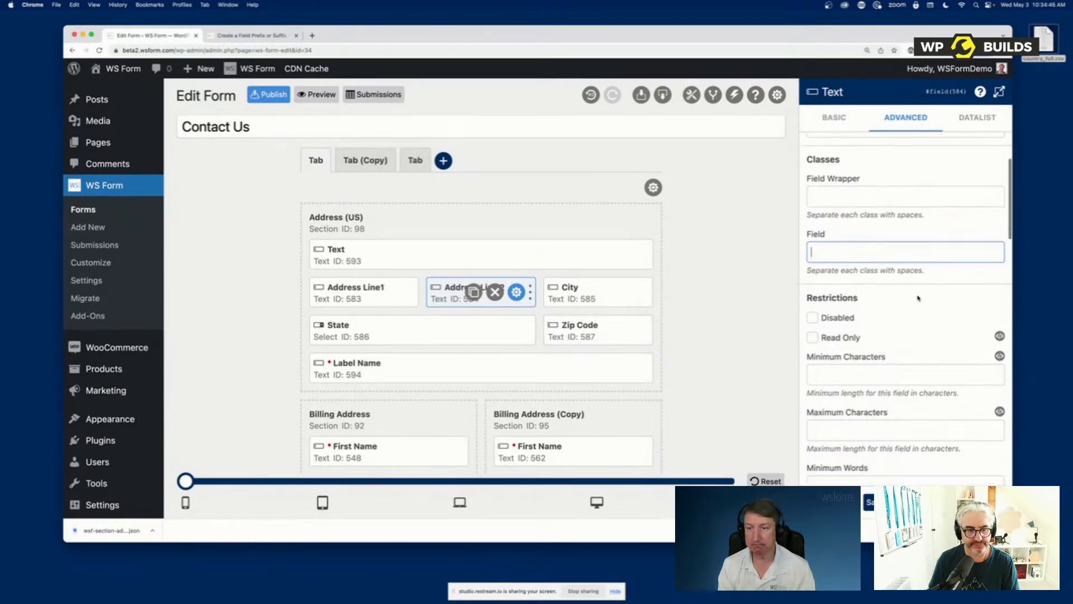
scroll(917, 294, "up", 1)
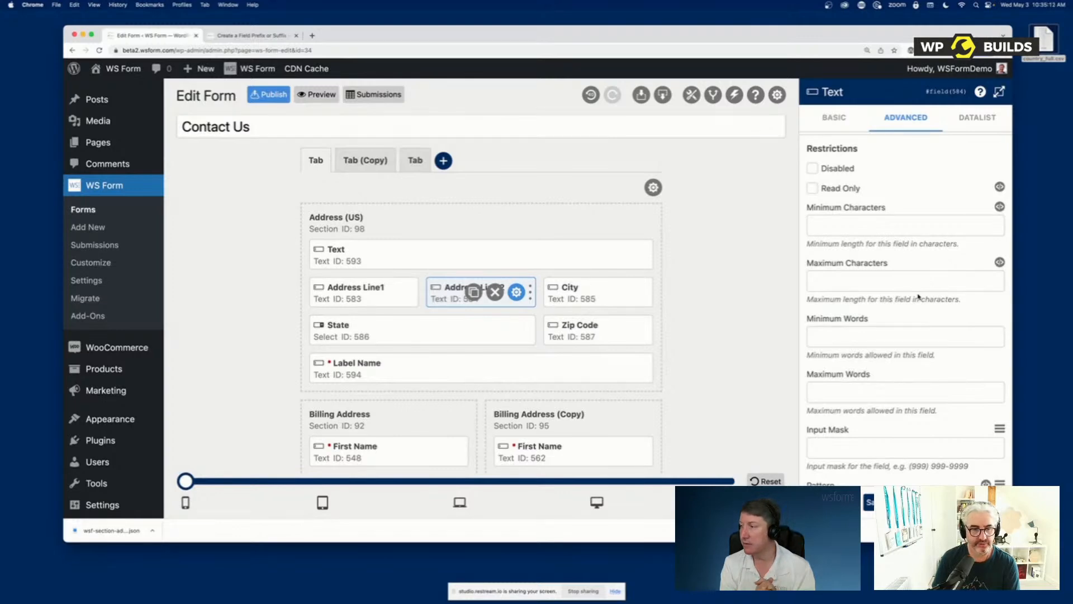
left_click(869, 337)
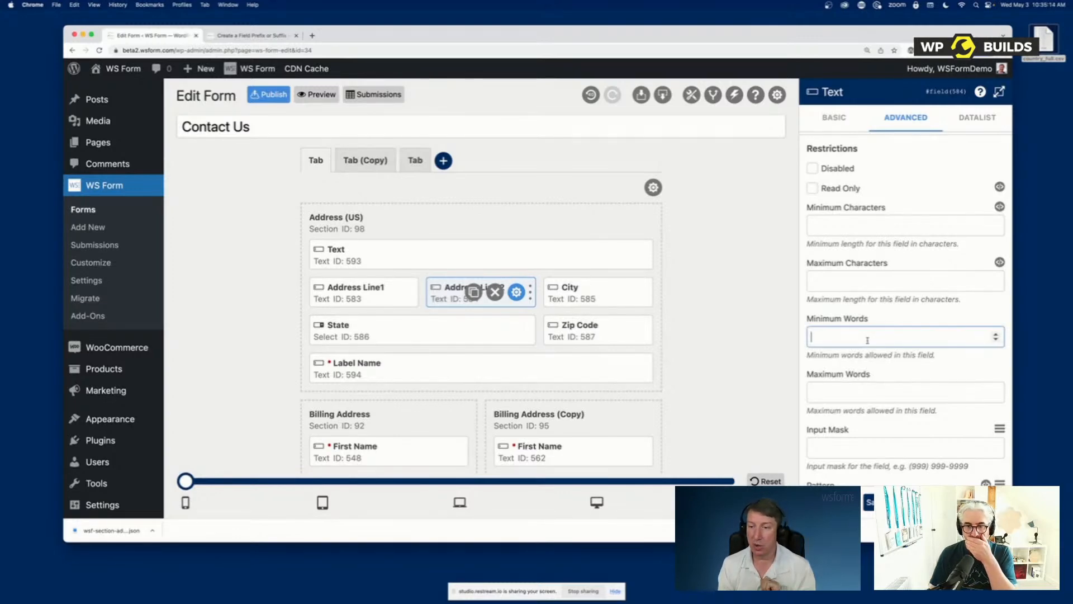
left_click(868, 386)
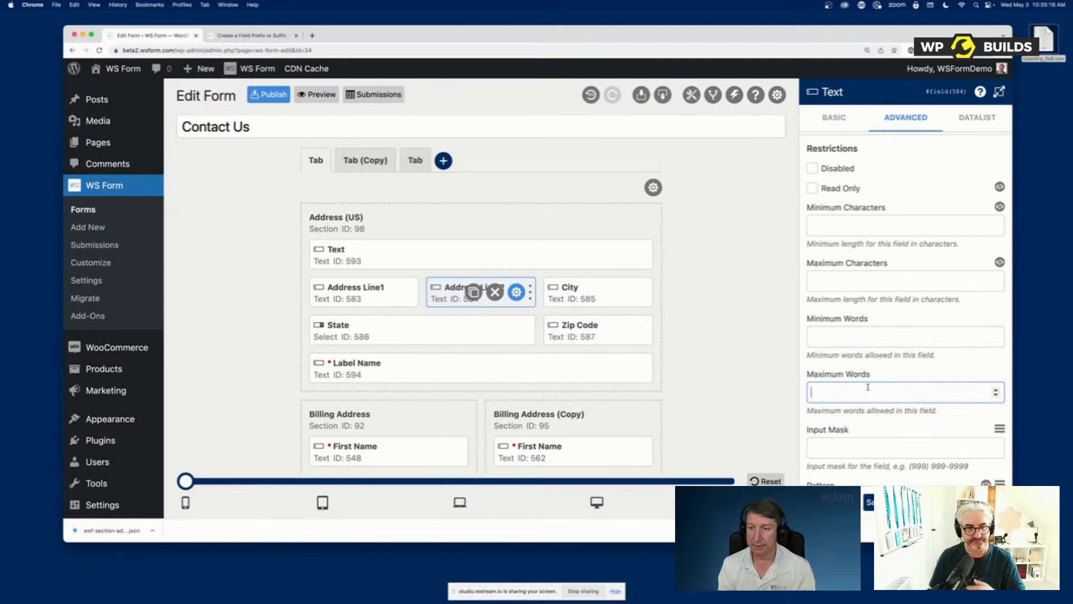
Set Address Line 2's Input Mask to AA9999, and try Input Mask Validation on before leaving it off
scroll(868, 386, "down", 3)
left_click(843, 313)
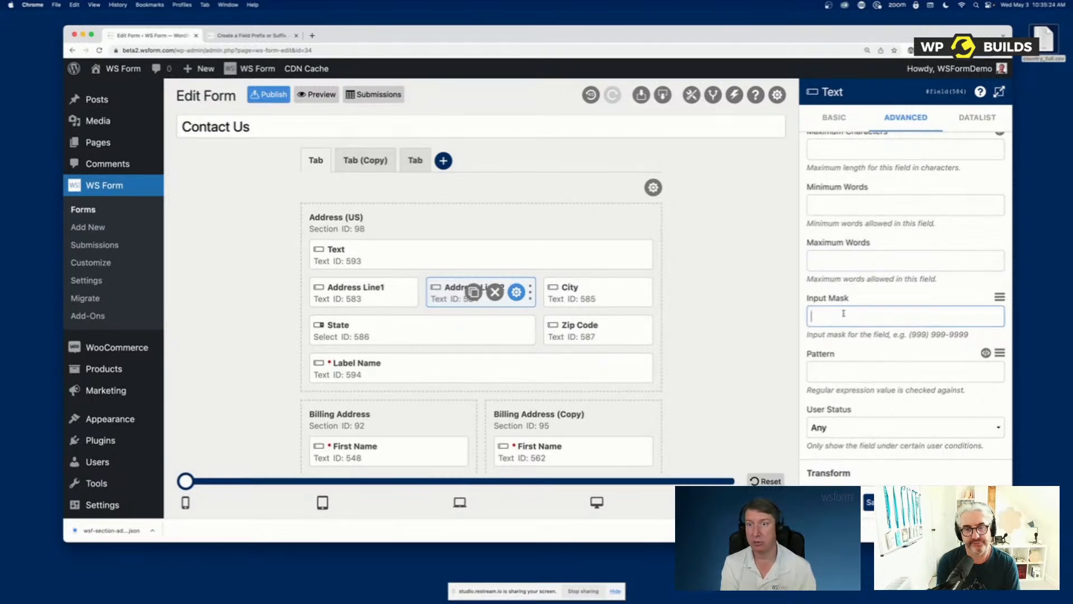
type("AA")
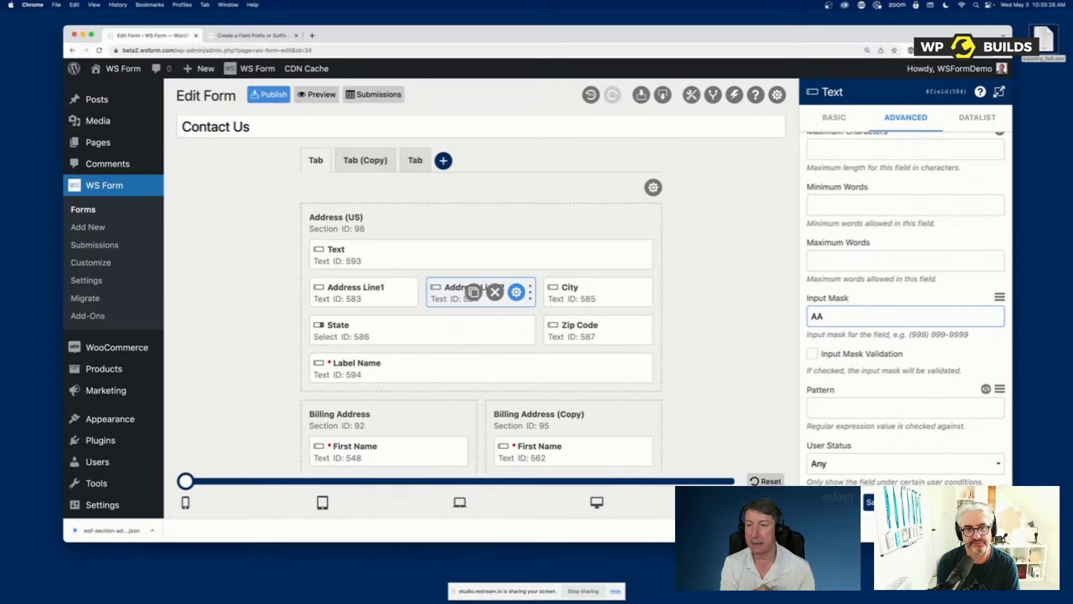
type("9999")
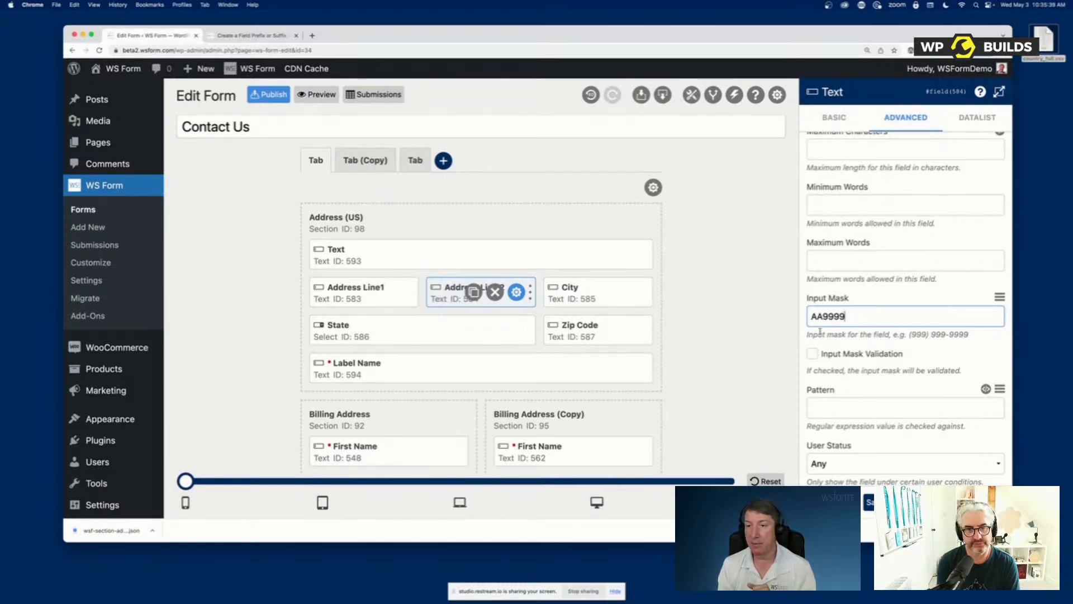
left_click(838, 356)
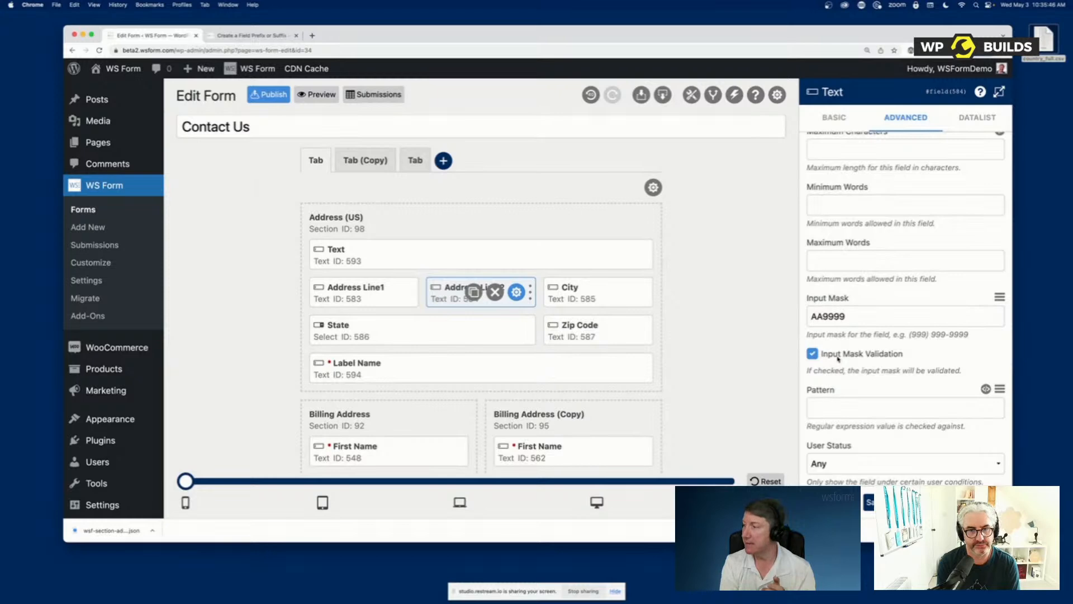
left_click(839, 357)
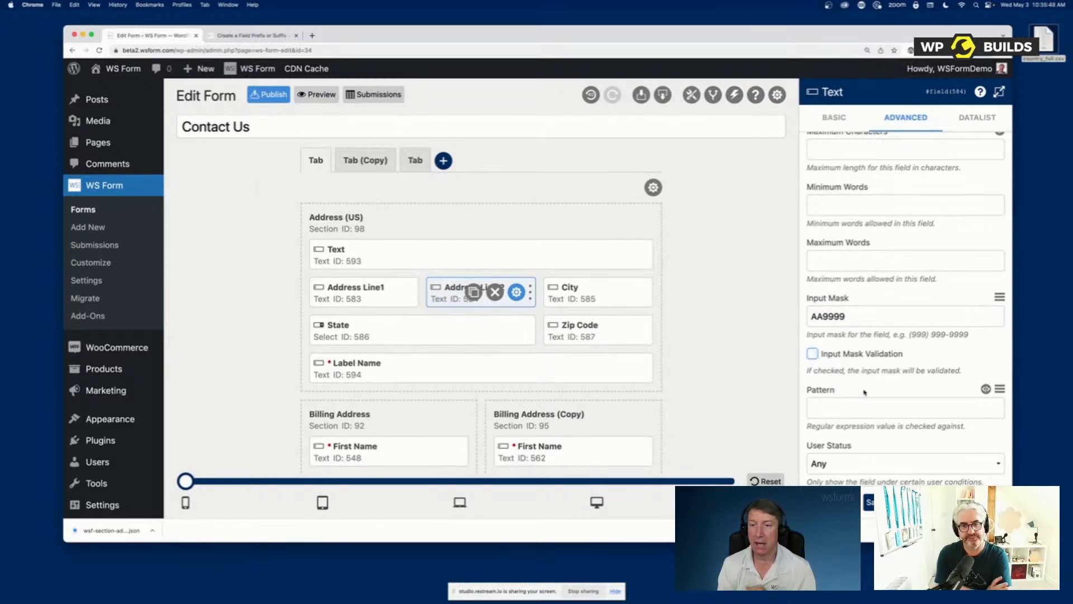
Review Address Line 2's Pattern, Transform choices, Duplication and Validation settings without changing them, and return to the start of the advanced settings
scroll(864, 392, "down", 5)
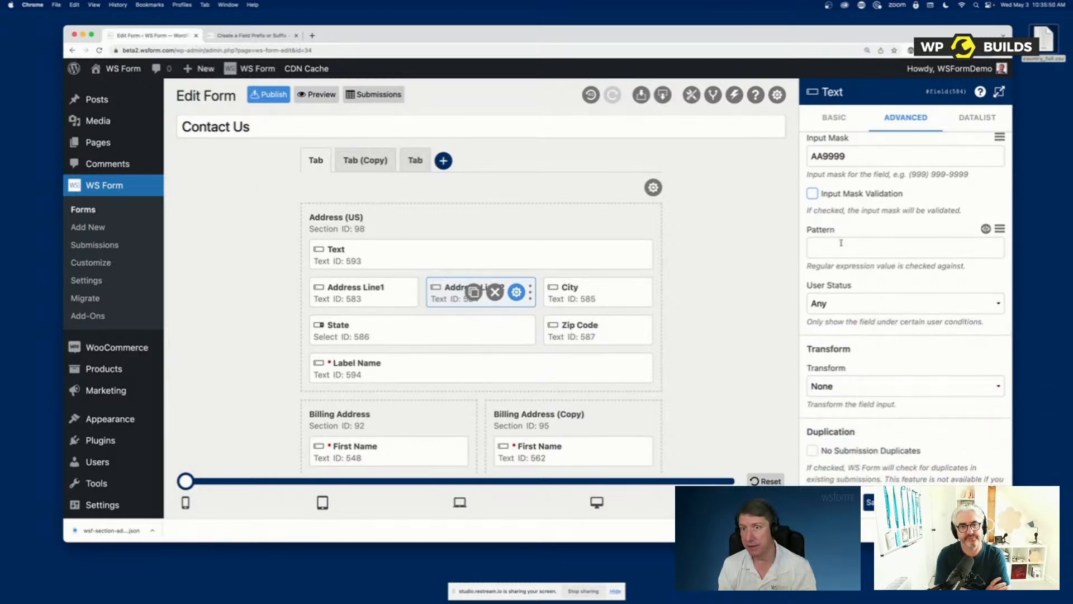
left_click(840, 245)
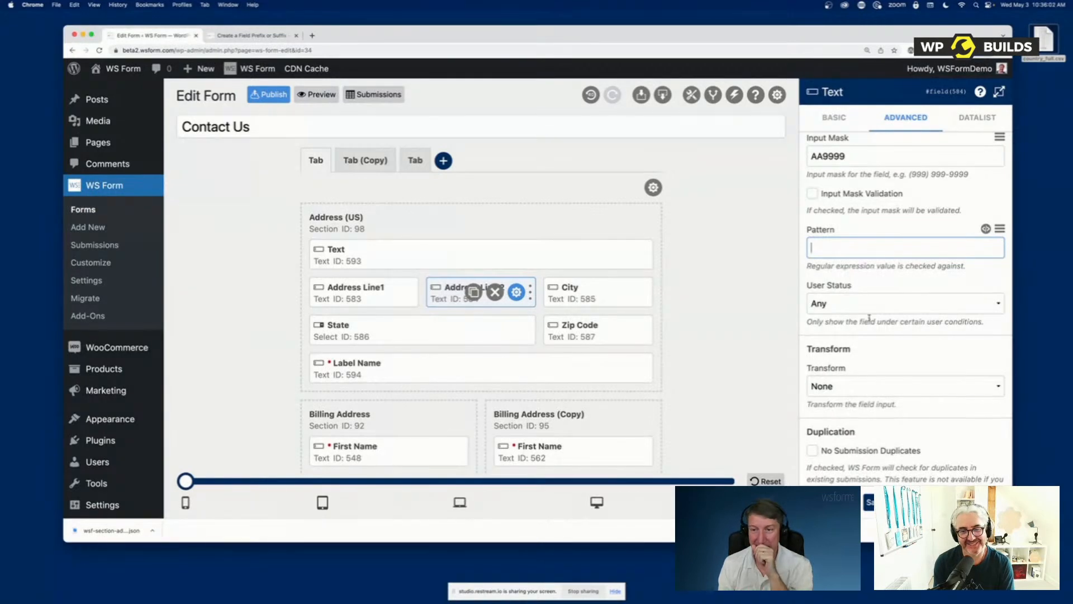
scroll(868, 317, "down", 2)
left_click(847, 284)
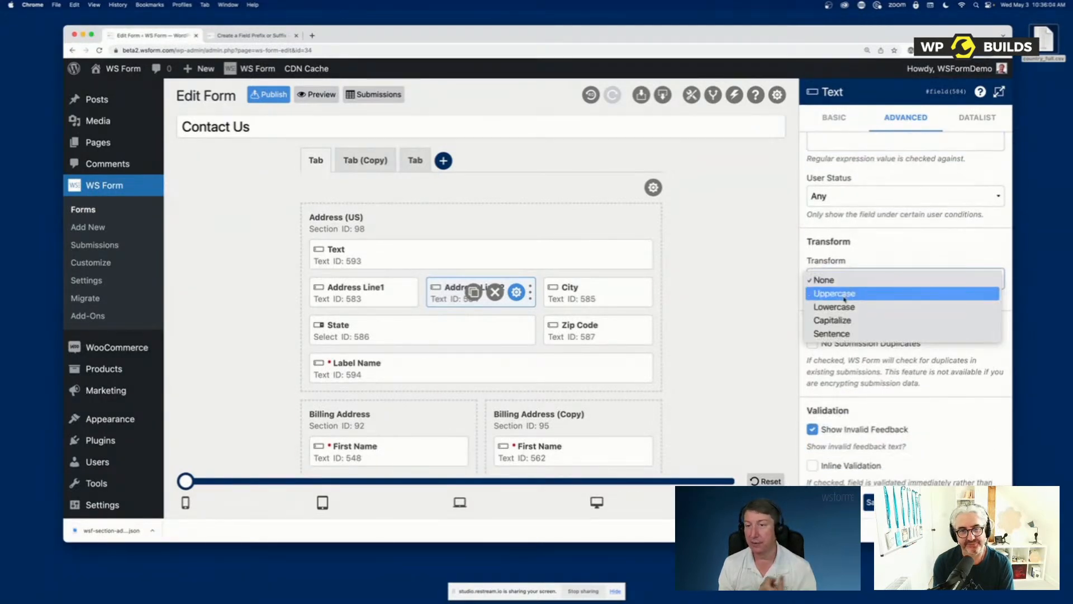
left_click(869, 404)
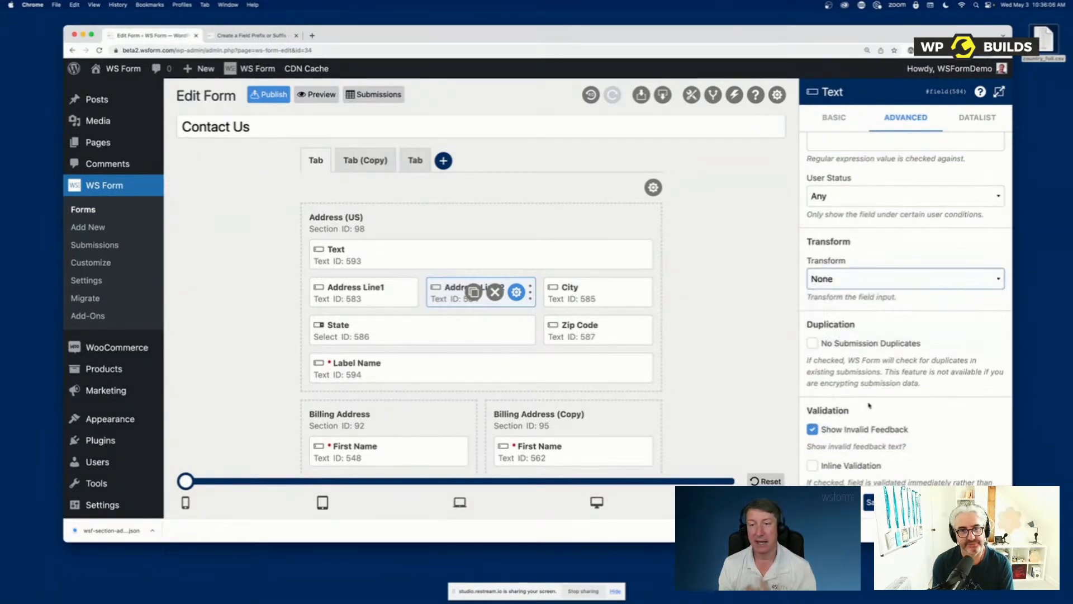
scroll(864, 432, "down", 1)
scroll(858, 279, "up", 10)
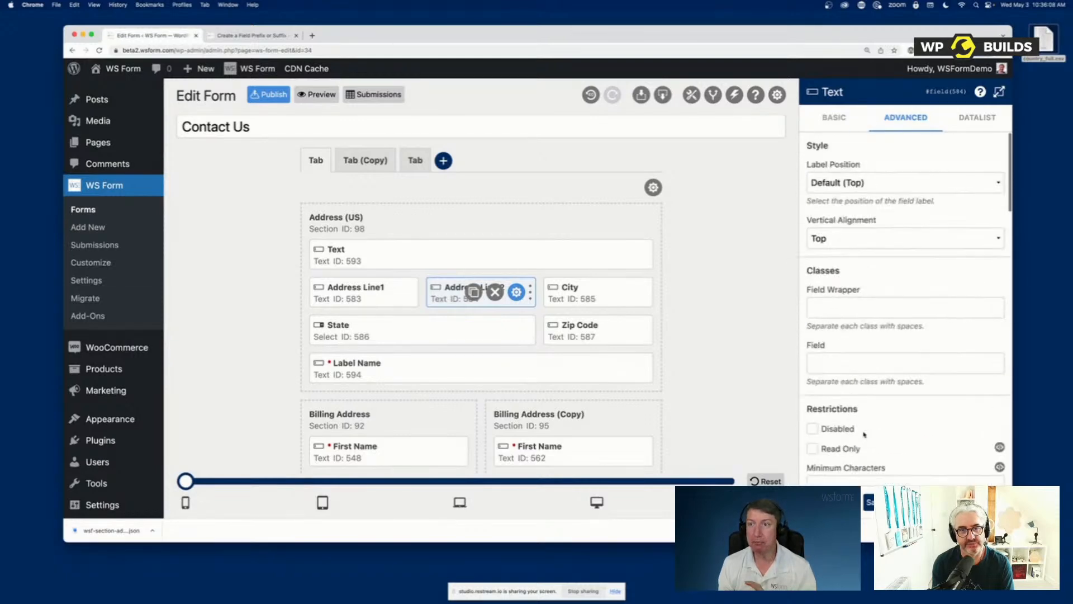
left_click(841, 118)
left_click(906, 121)
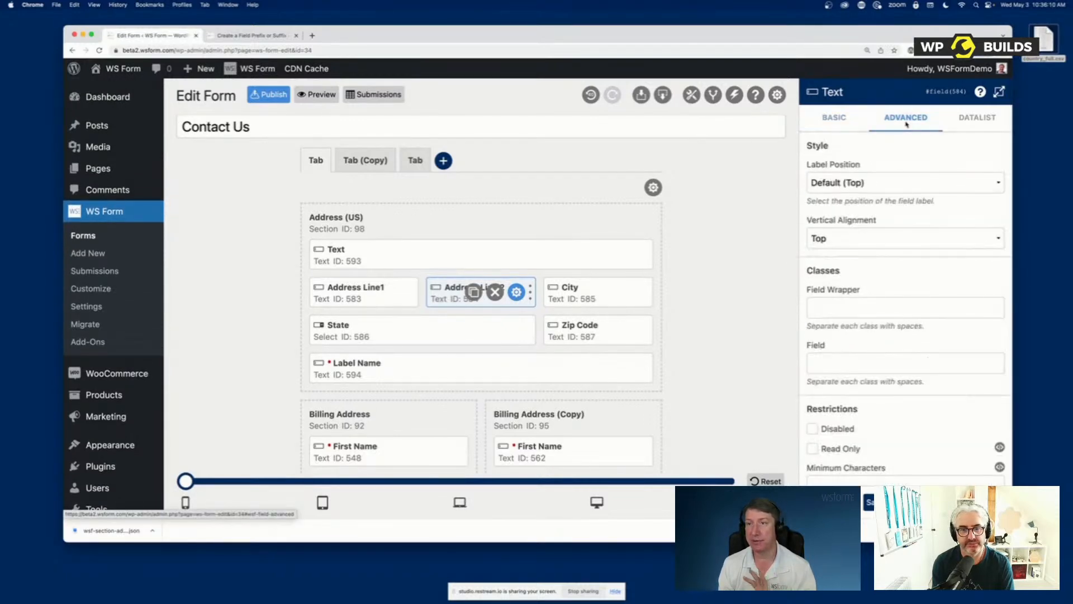
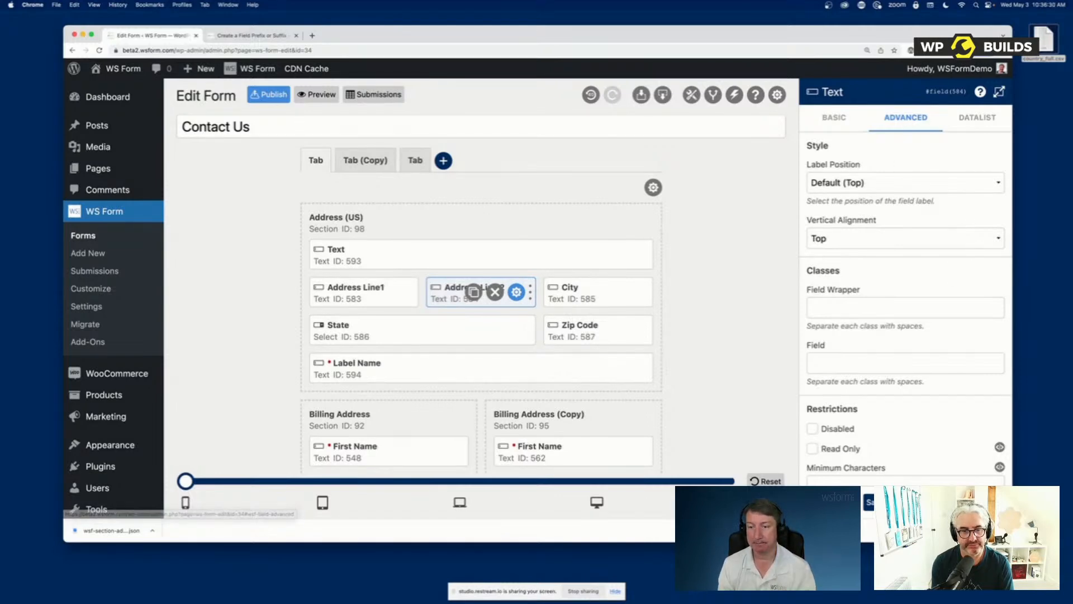
Close Address Line 2's settings, add a Select field as the first field of Address (US), and open its options in the expanded view
left_click(832, 502)
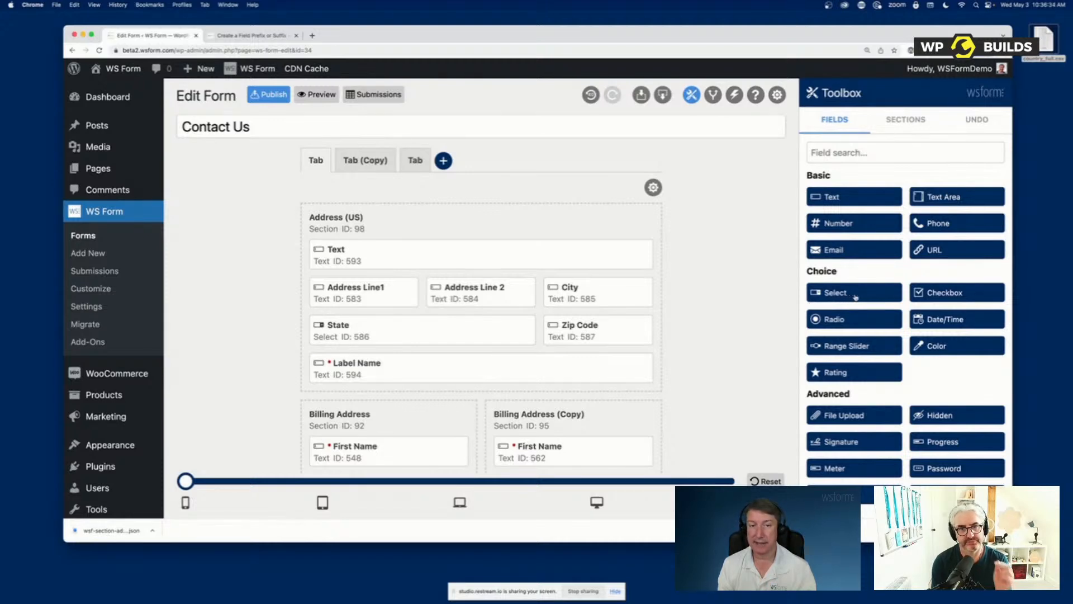
left_click_drag(855, 297, 380, 269)
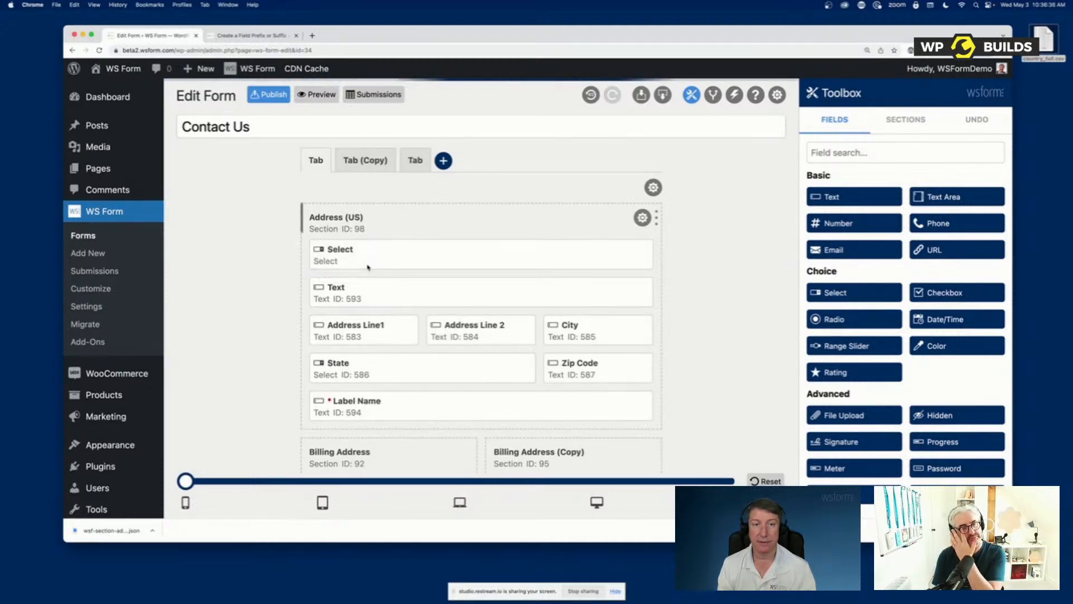
left_click(633, 254)
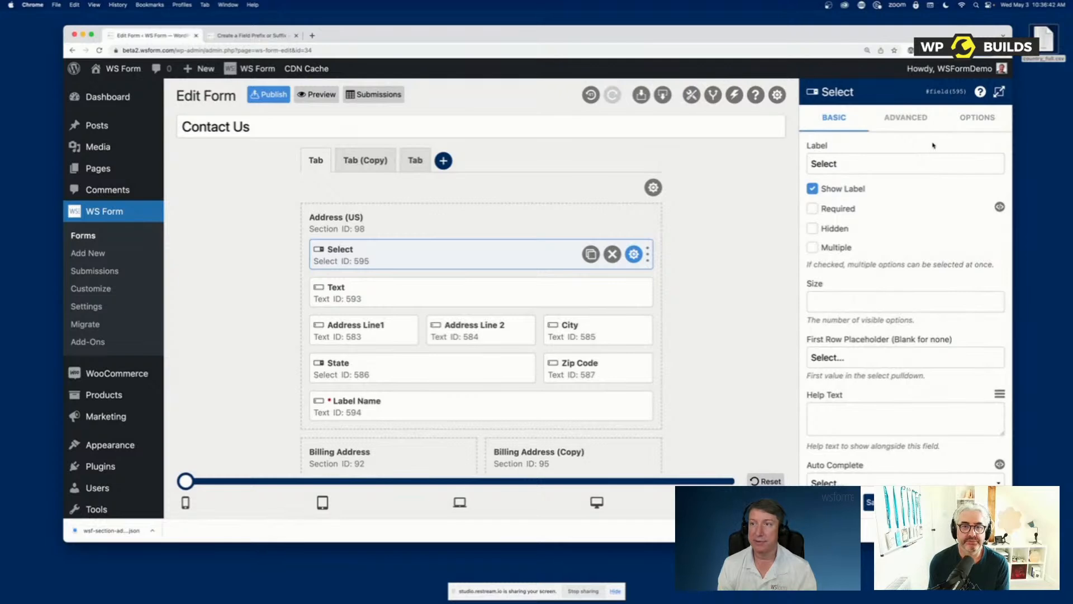
left_click(987, 120)
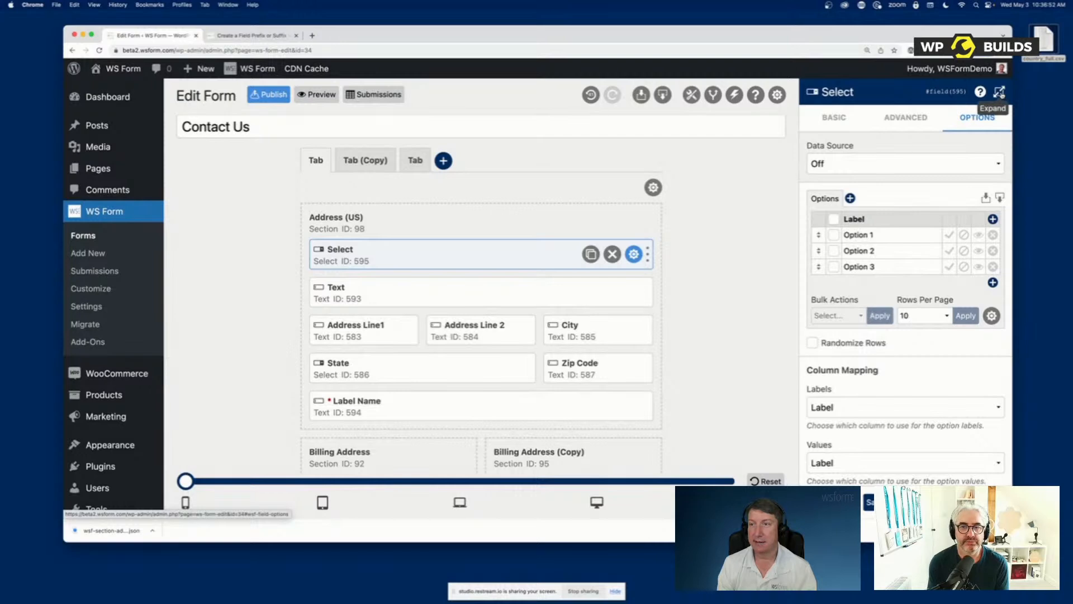
left_click(999, 92)
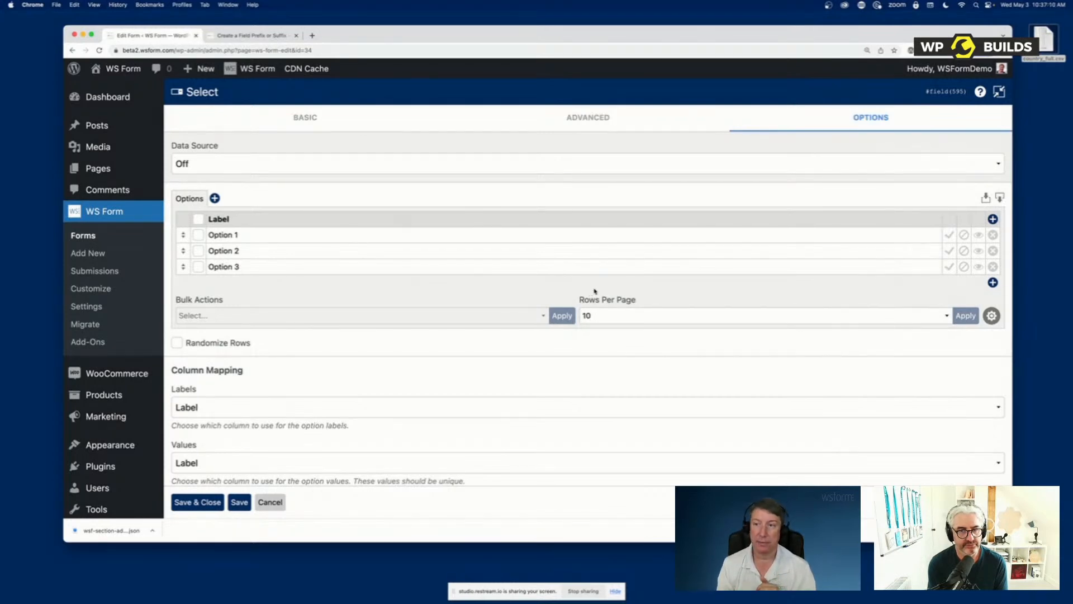
Add an Option 4 row and a Values column to the Select field's options, filling in values 1, 2, 3 and 4
left_click(992, 282)
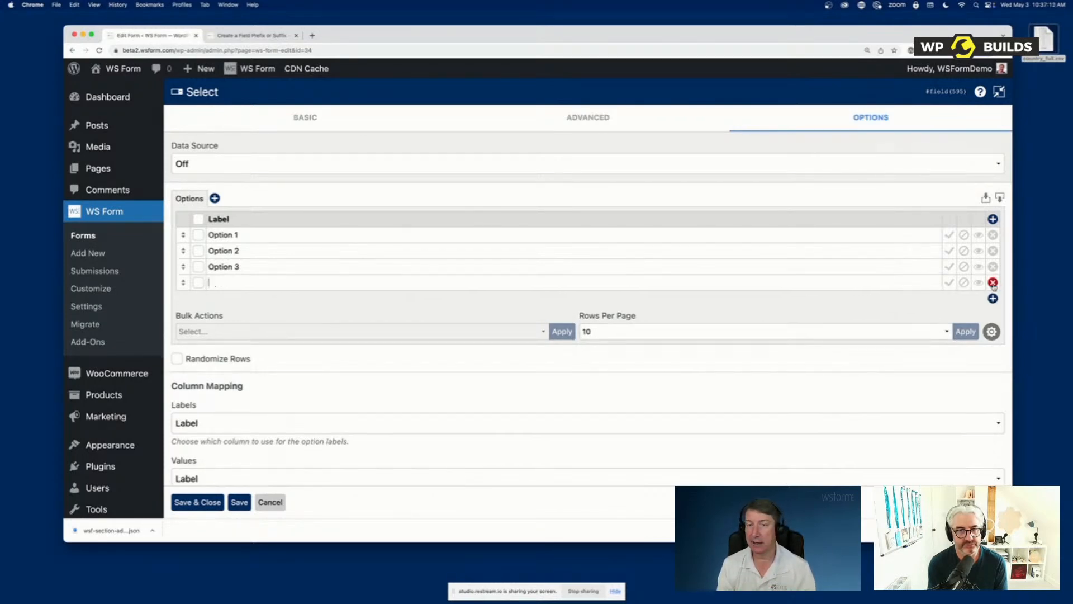
type("Option 4")
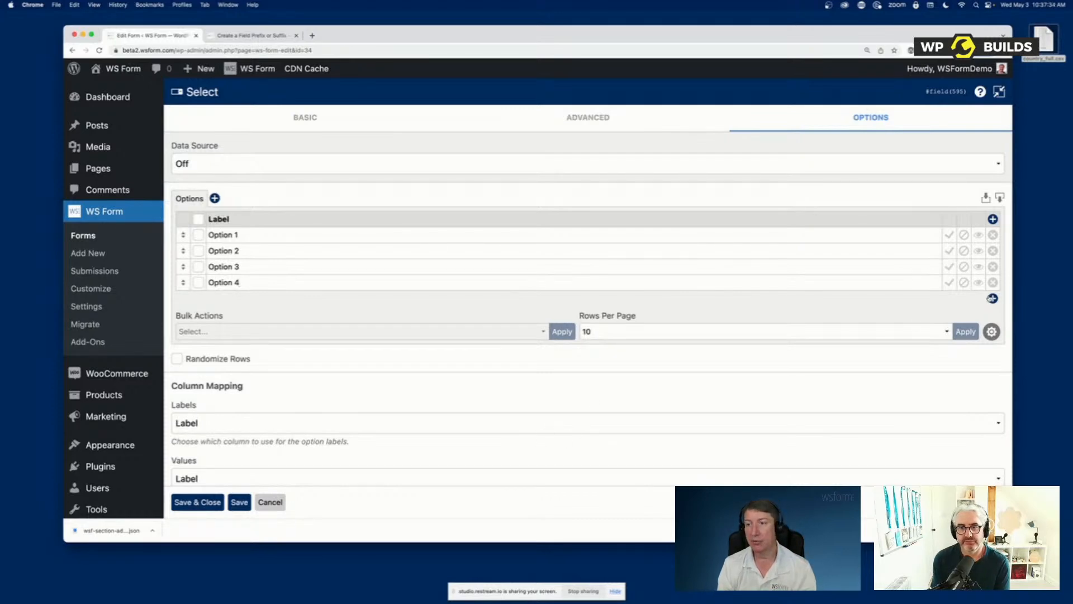
left_click(993, 220)
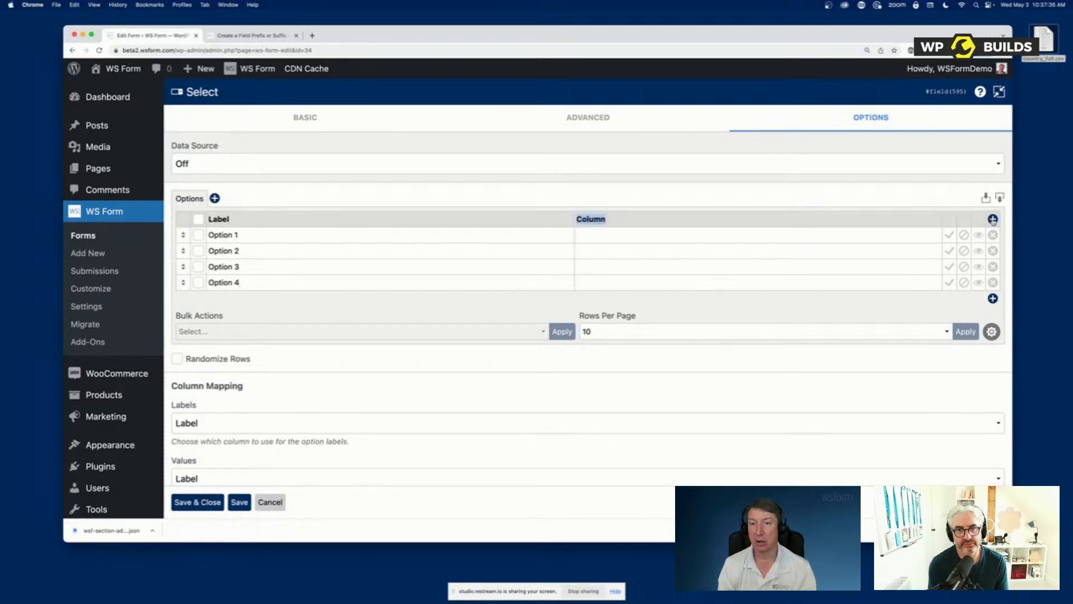
type("Values")
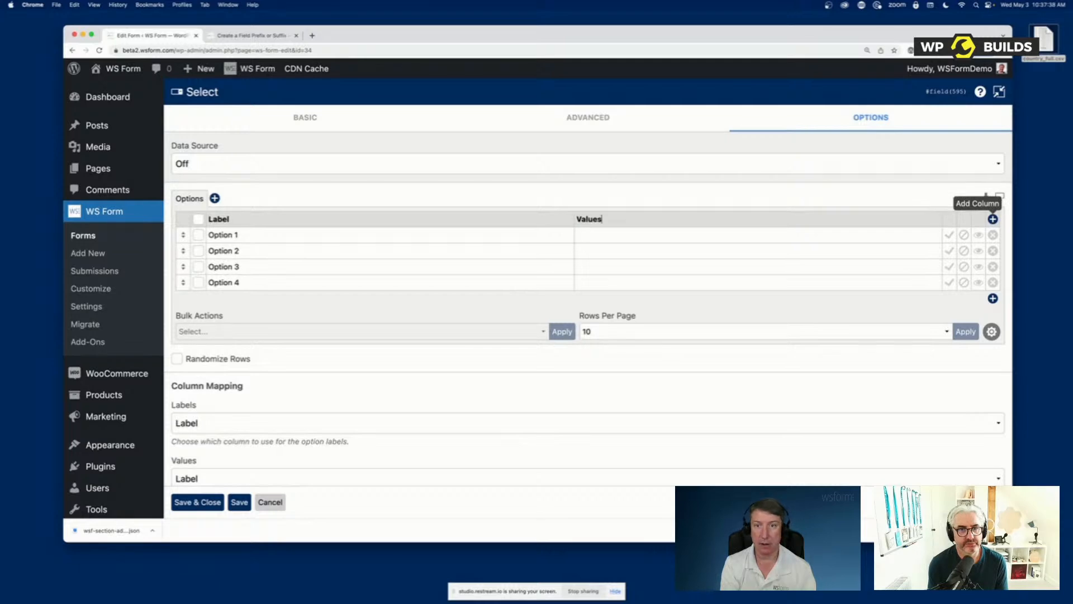
key("Tab")
left_click(594, 235)
type("1")
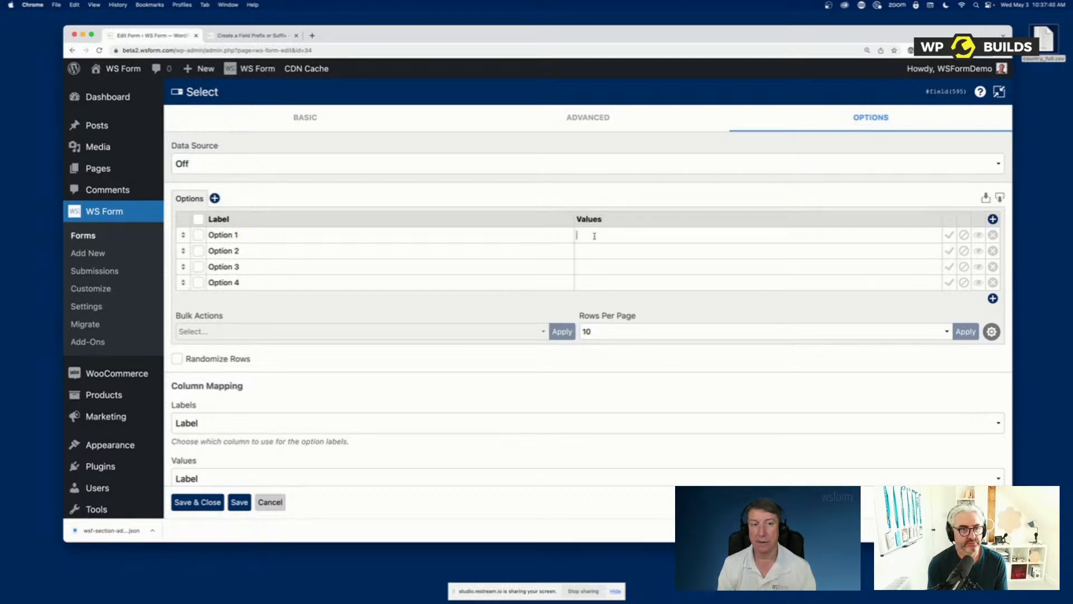
left_click(599, 249)
type("2")
left_click(595, 266)
type("3")
left_click(594, 282)
type("4")
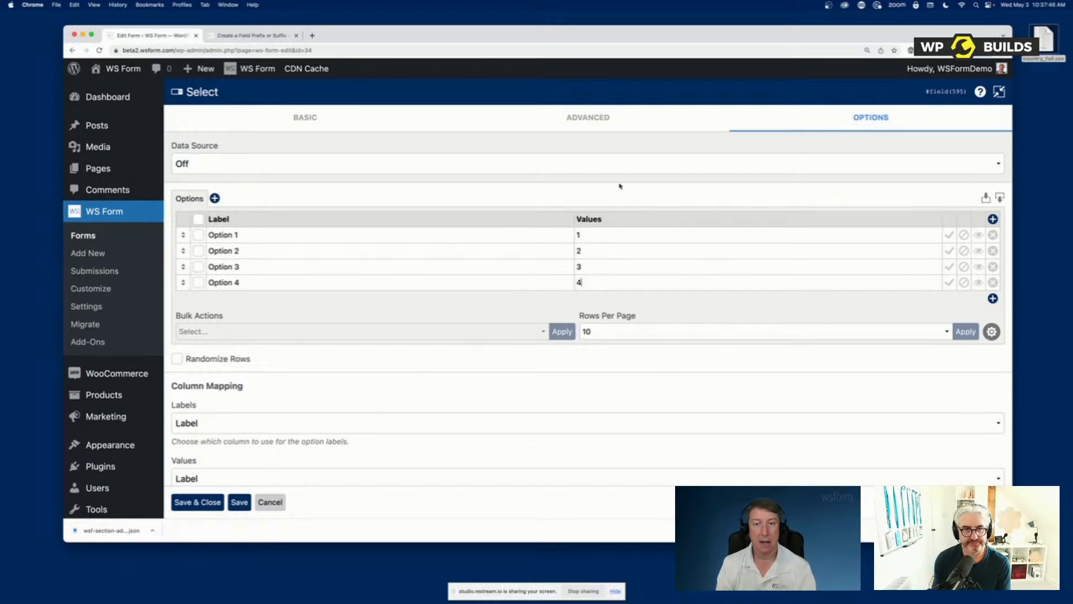
Map the Select field's option values to the Values column in Column Mapping
scroll(463, 407, "down", 1)
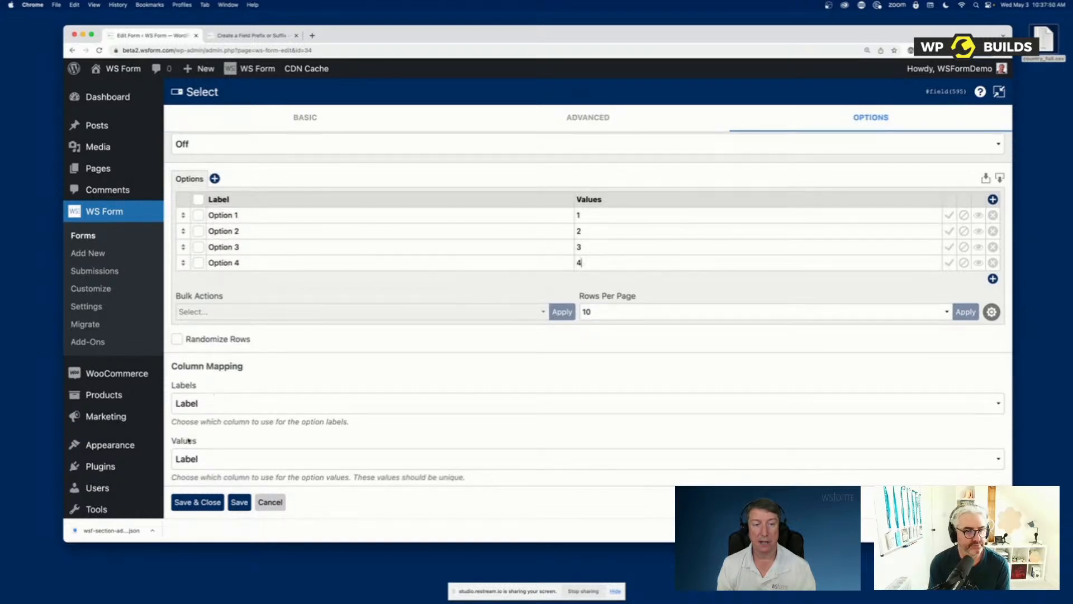
left_click(200, 458)
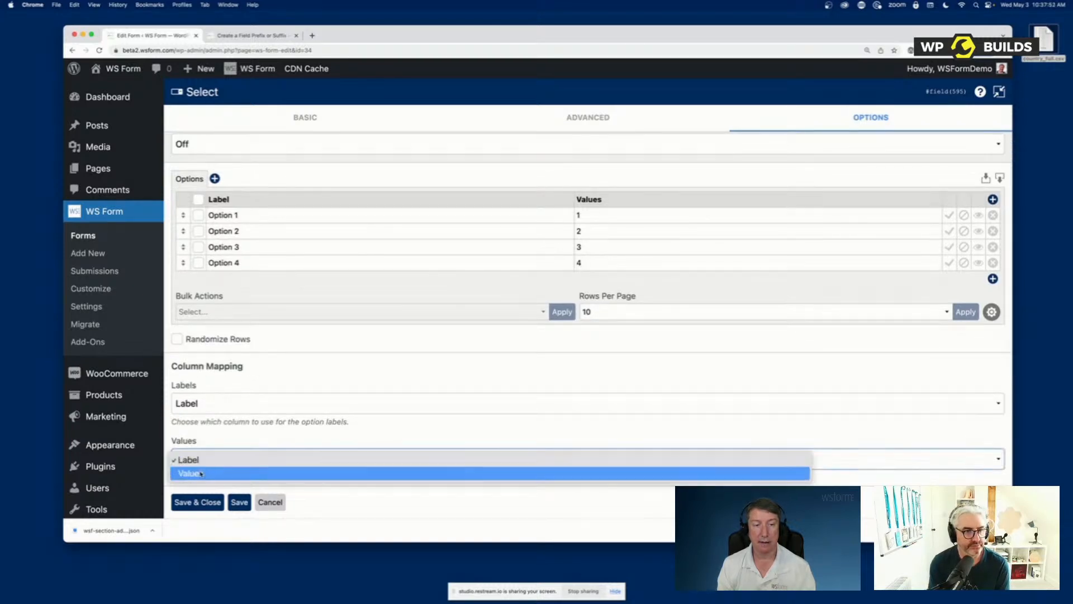
left_click(202, 473)
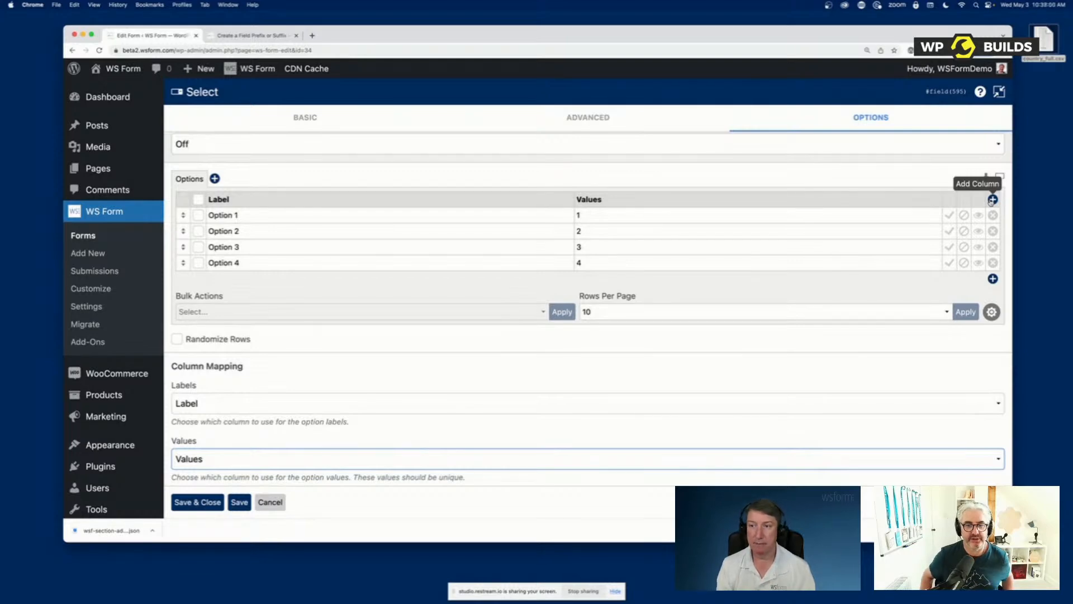
Rename the Values column to Values ABC and map the option values to it again
left_click(641, 199)
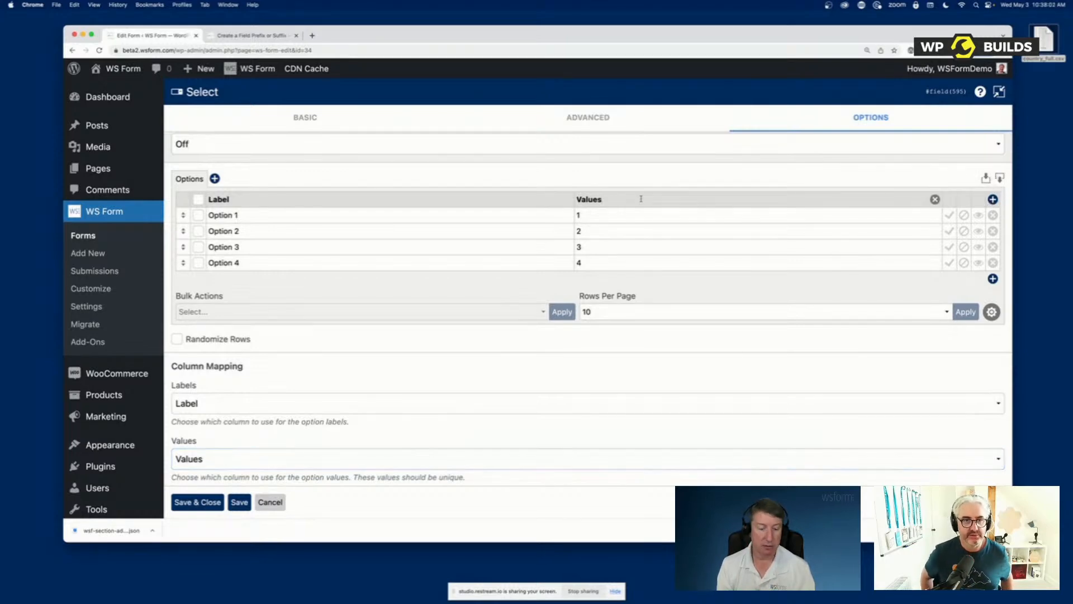
type("ABC")
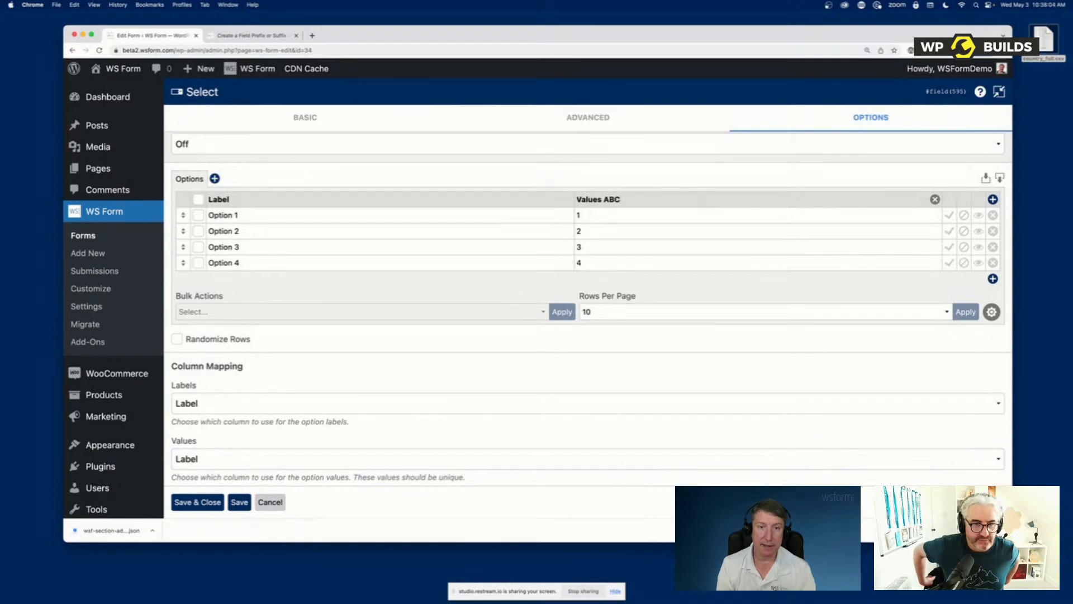
left_click(324, 457)
left_click(290, 474)
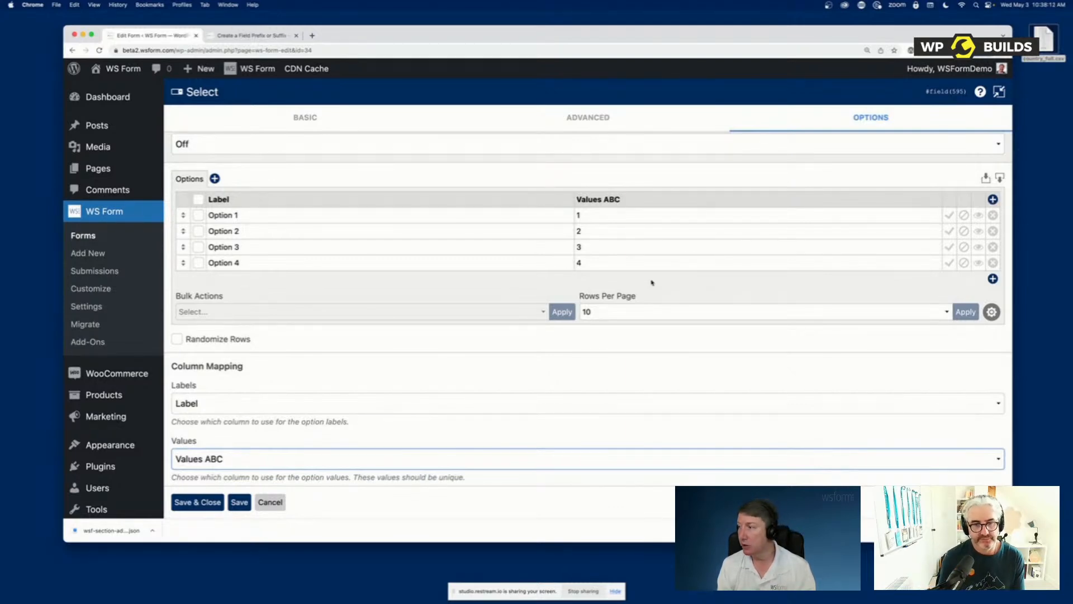
Add three more option columns named Column A, Column B and Column C, and check the choices for the Values mapping
left_click(992, 200)
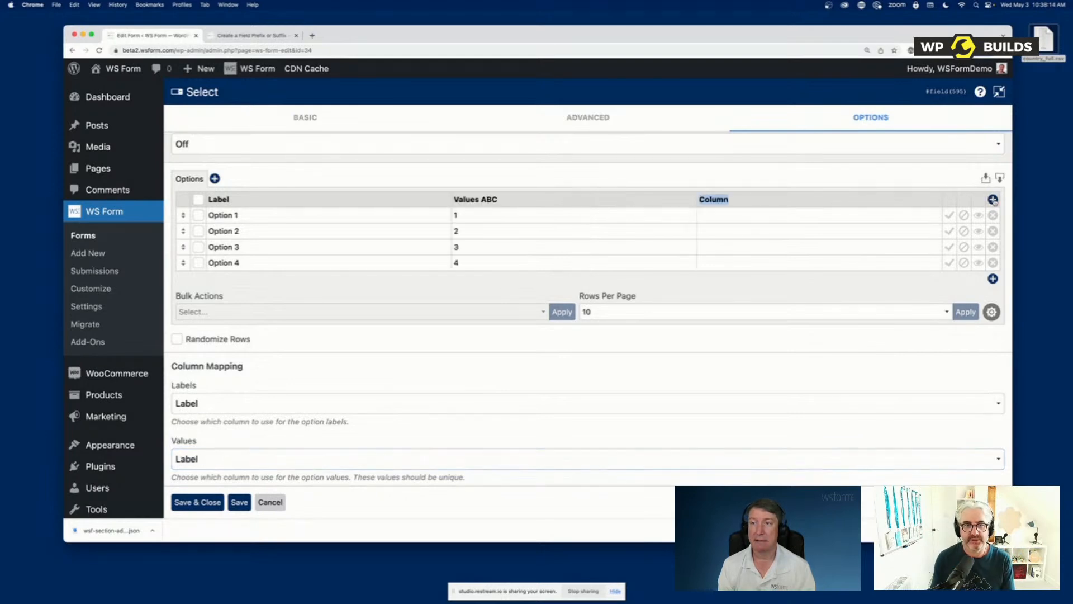
left_click(993, 200)
left_click(992, 199)
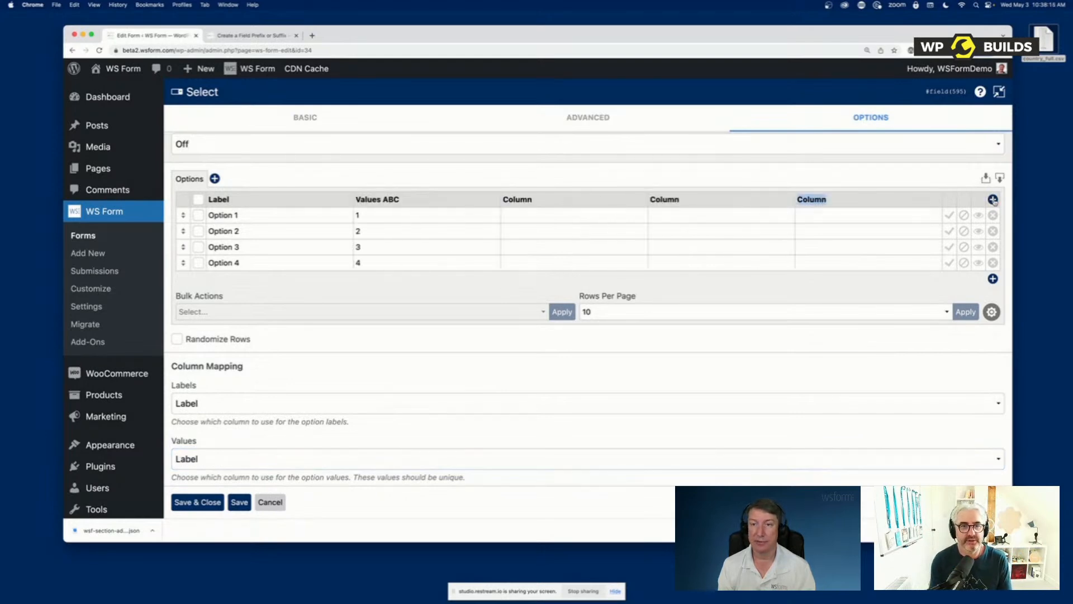
left_click(557, 203)
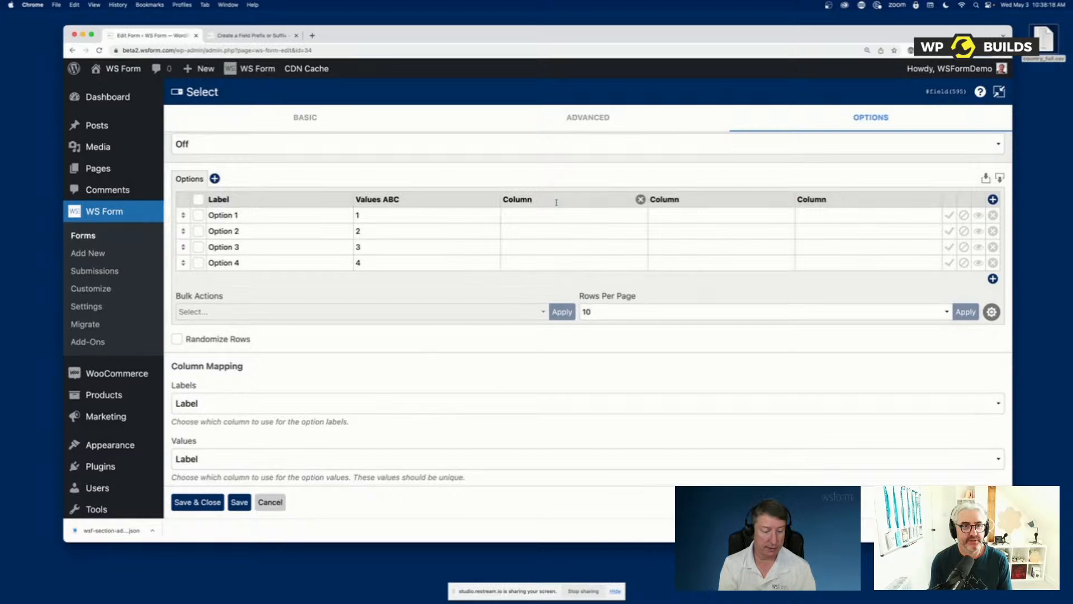
type("A")
key("Tab")
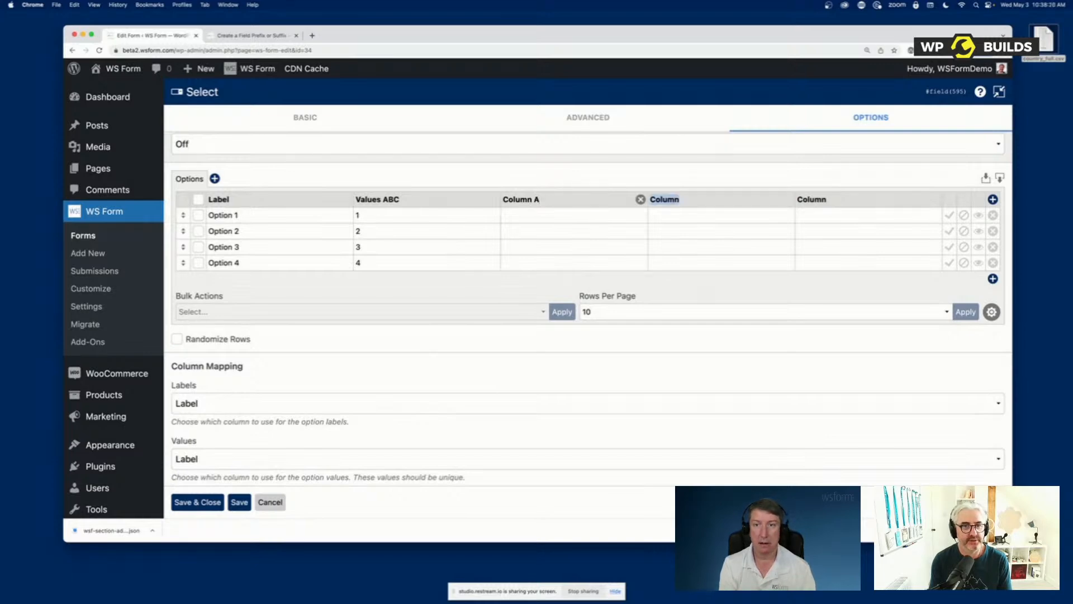
type("Column B")
key("Tab")
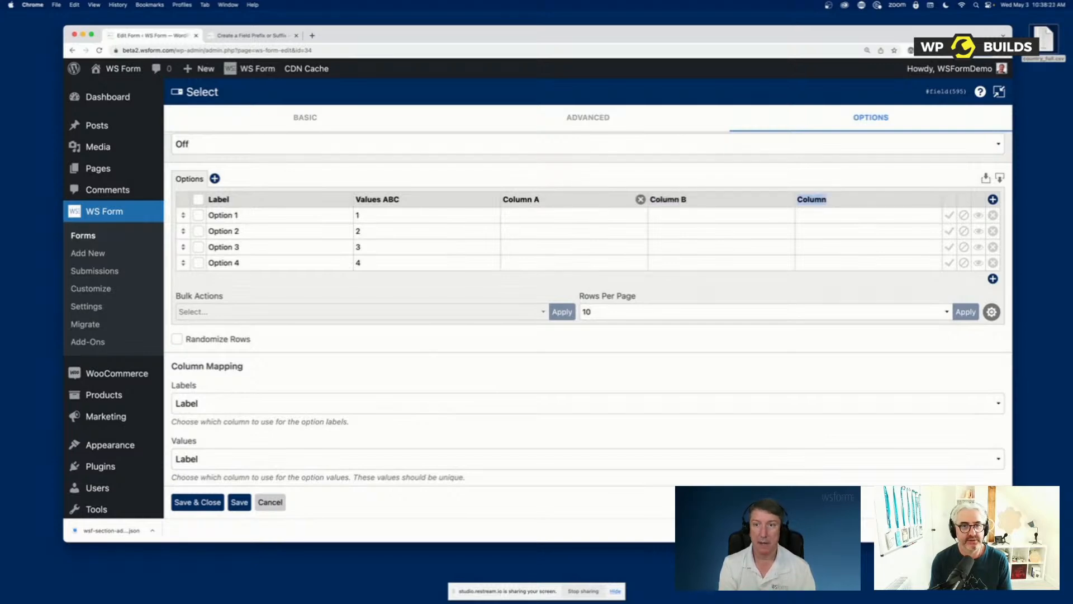
type("Column C")
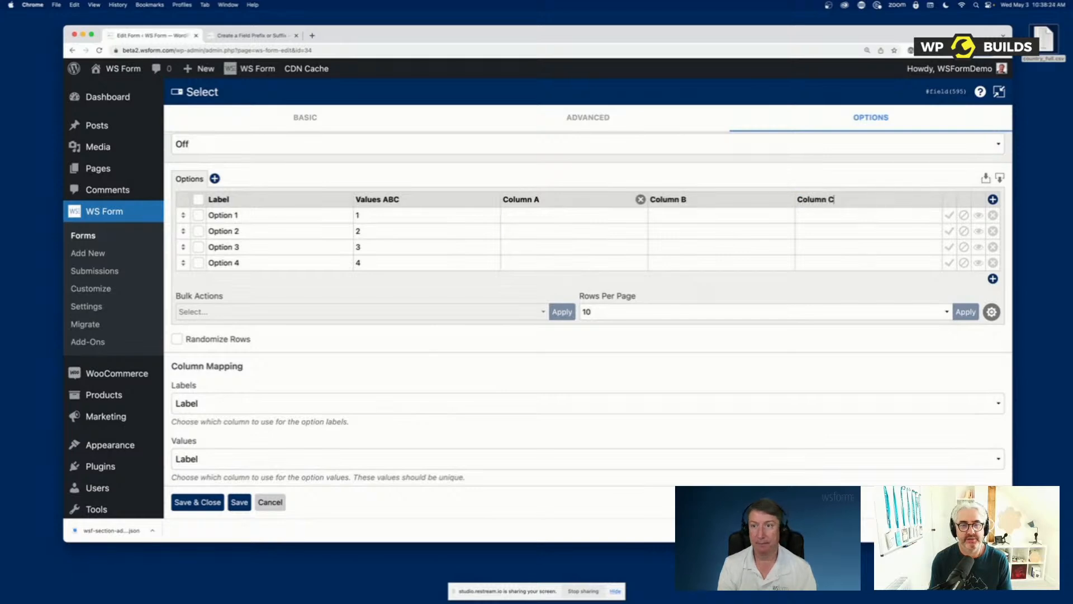
left_click(315, 457)
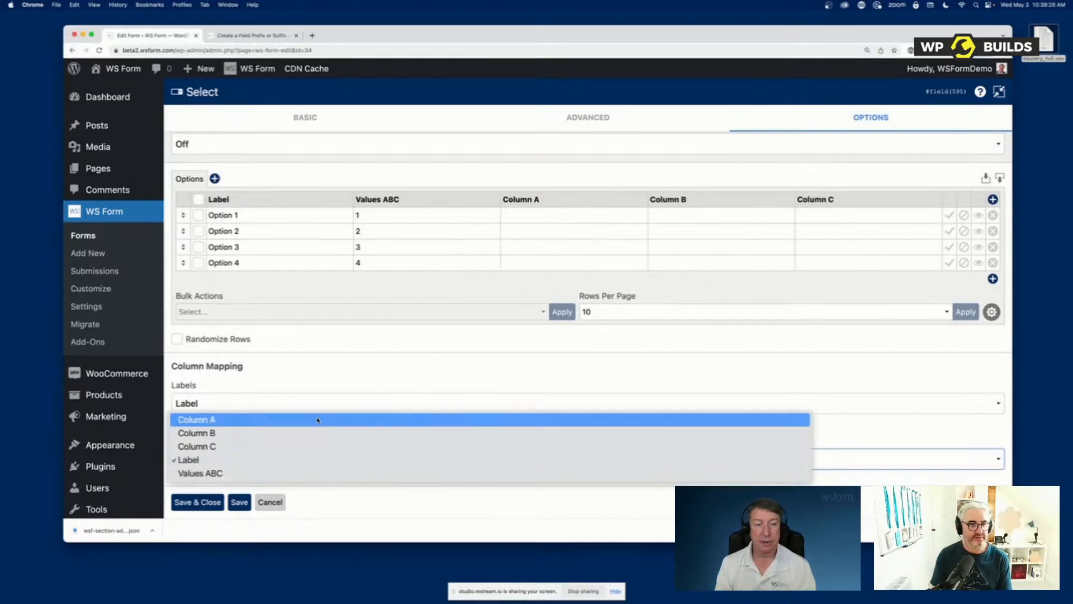
left_click(486, 294)
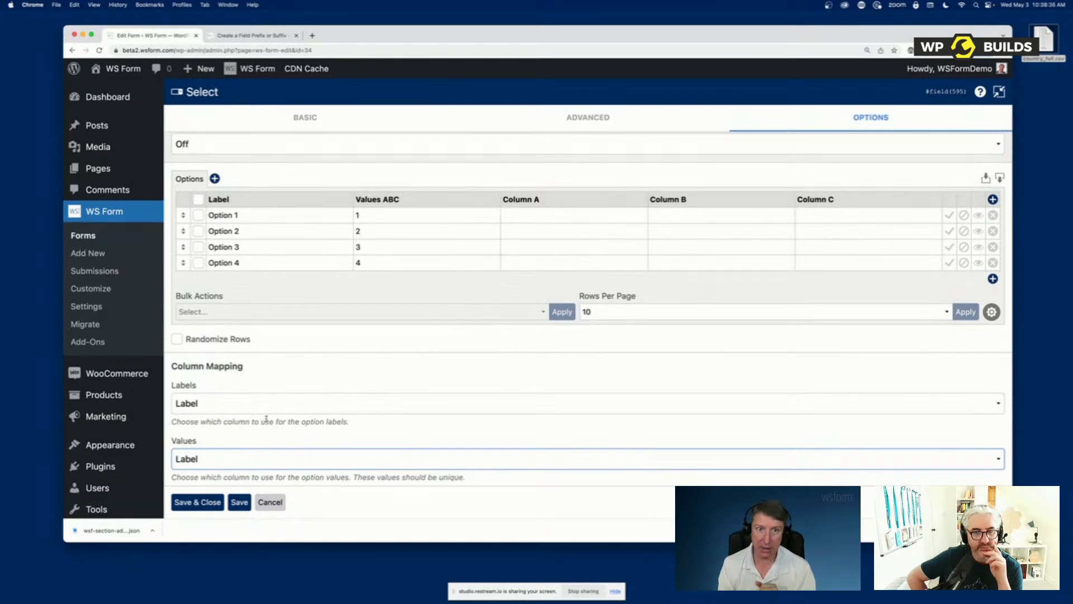
Import country_full.csv from the desktop into the Select field's options table
mouse_move(950, 68)
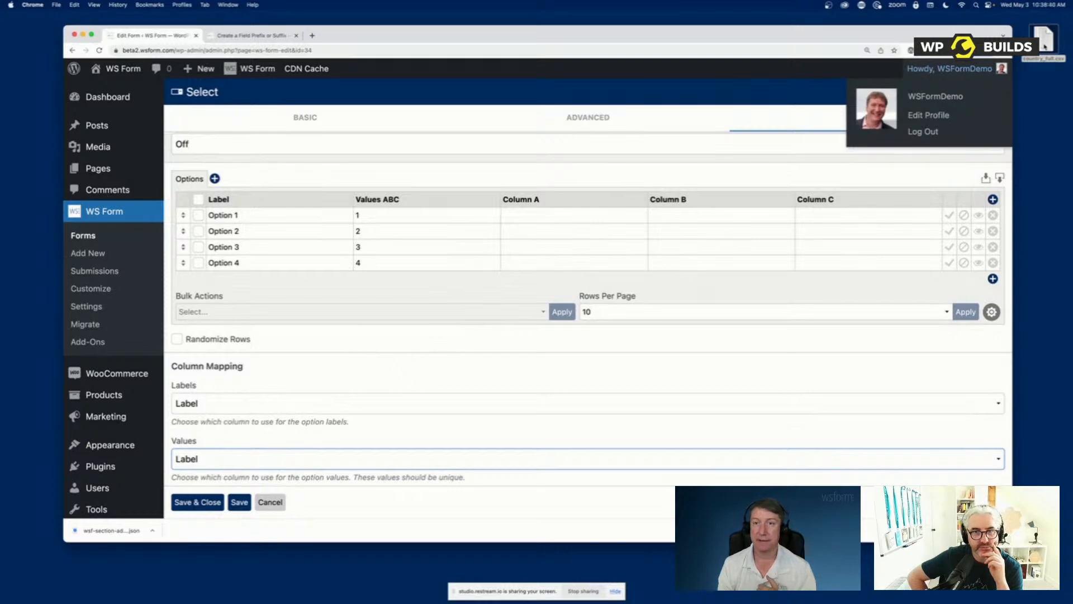
left_click_drag(1044, 47, 1042, 138)
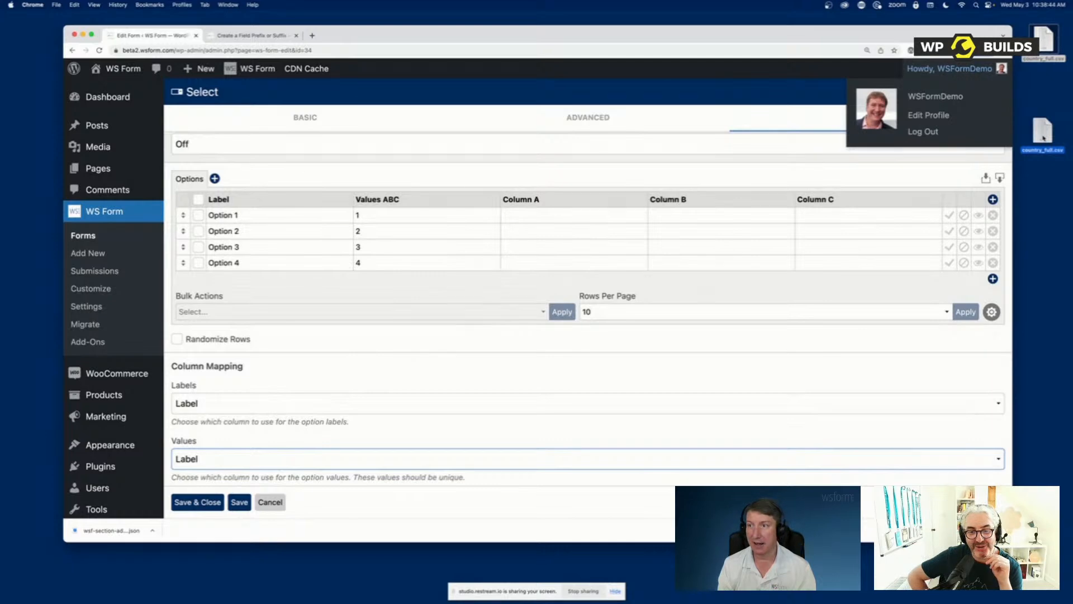
left_click_drag(1043, 138, 591, 249)
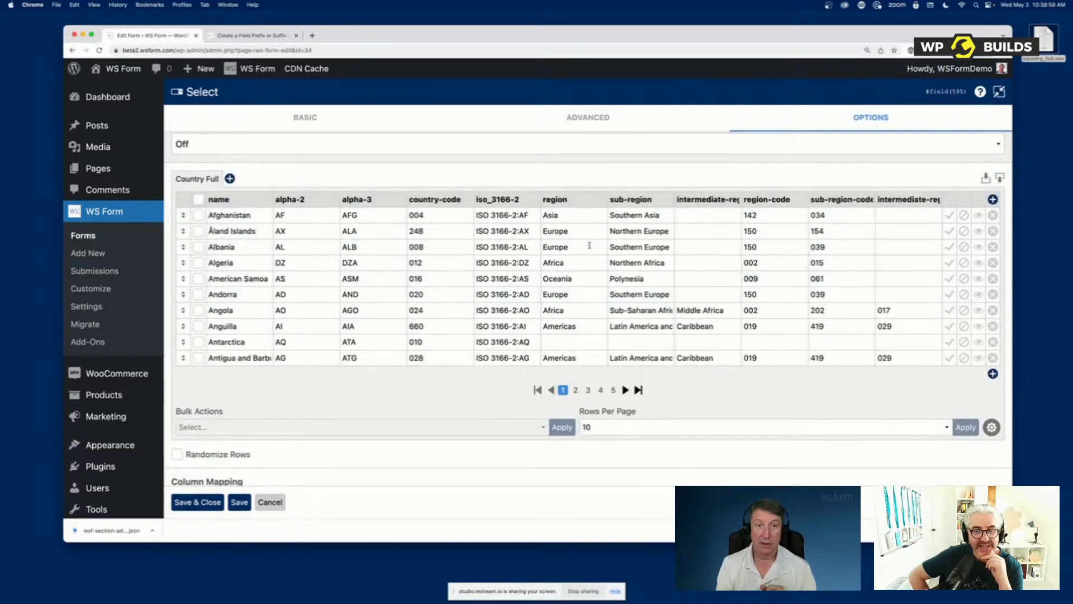
Keep the option labels mapped to the name column and map the option values to alpha-3
scroll(413, 426, "down", 1)
scroll(413, 426, "down", 5)
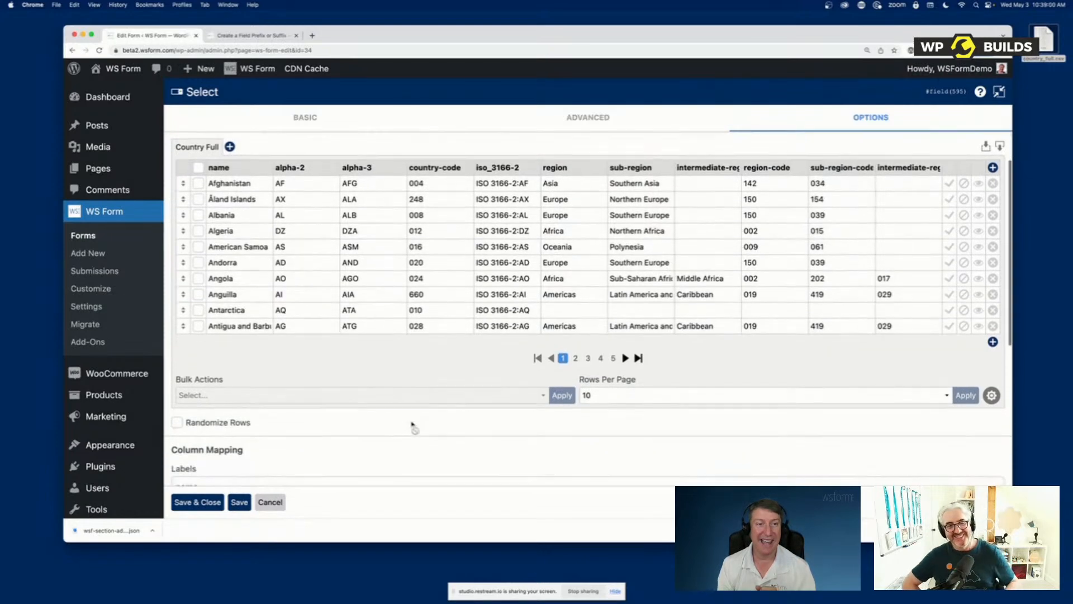
scroll(412, 425, "down", 2)
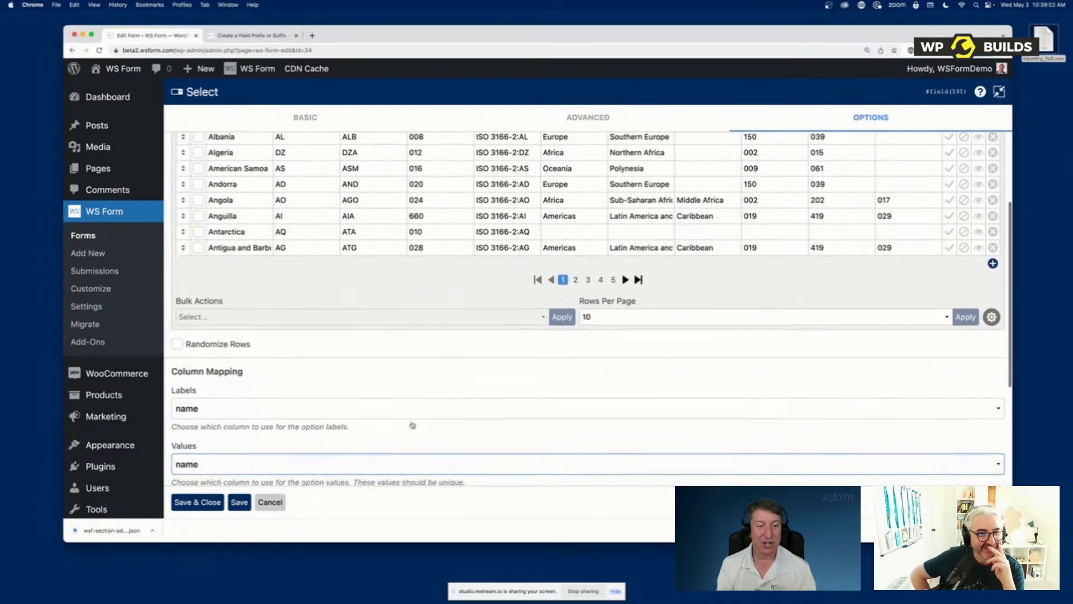
left_click(229, 407)
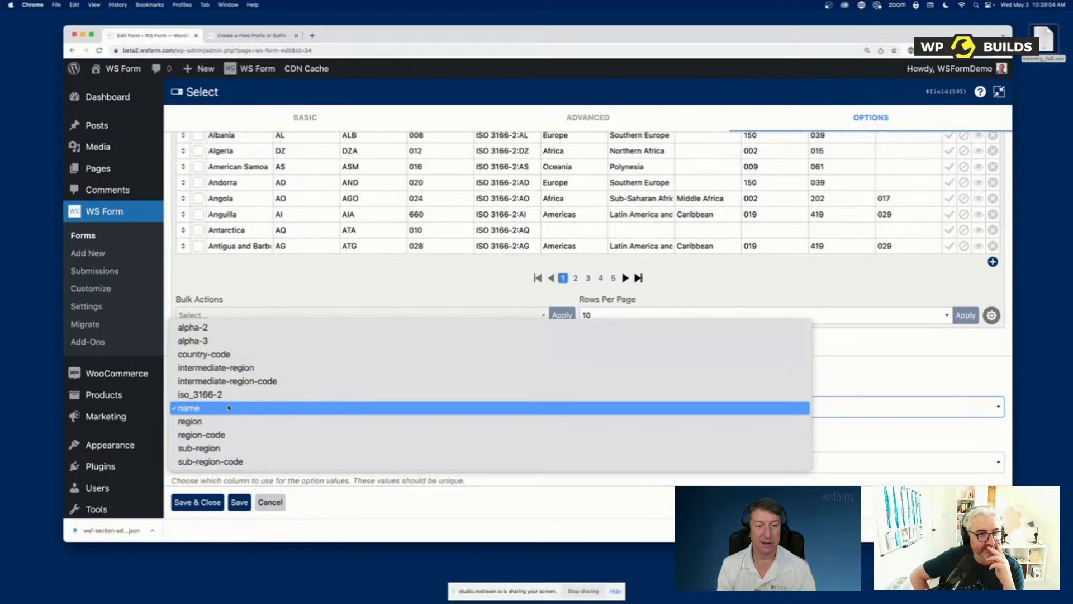
left_click(229, 408)
left_click(222, 464)
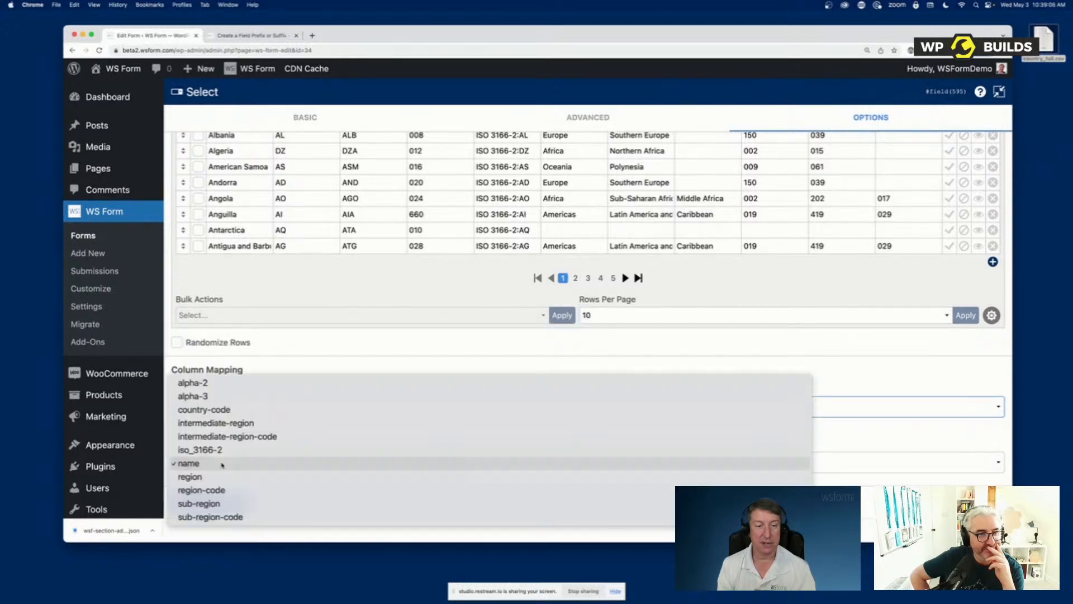
left_click(222, 397)
Mark Åland Islands as the default option and set Afghanistan and Algeria to disabled
scroll(322, 285, "up", 3)
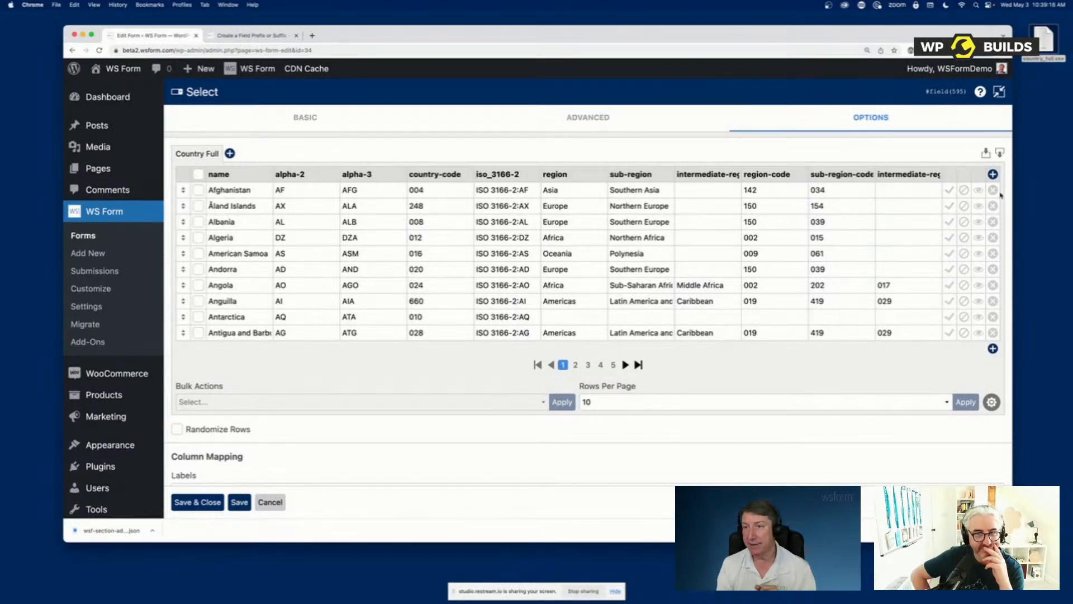
left_click(950, 206)
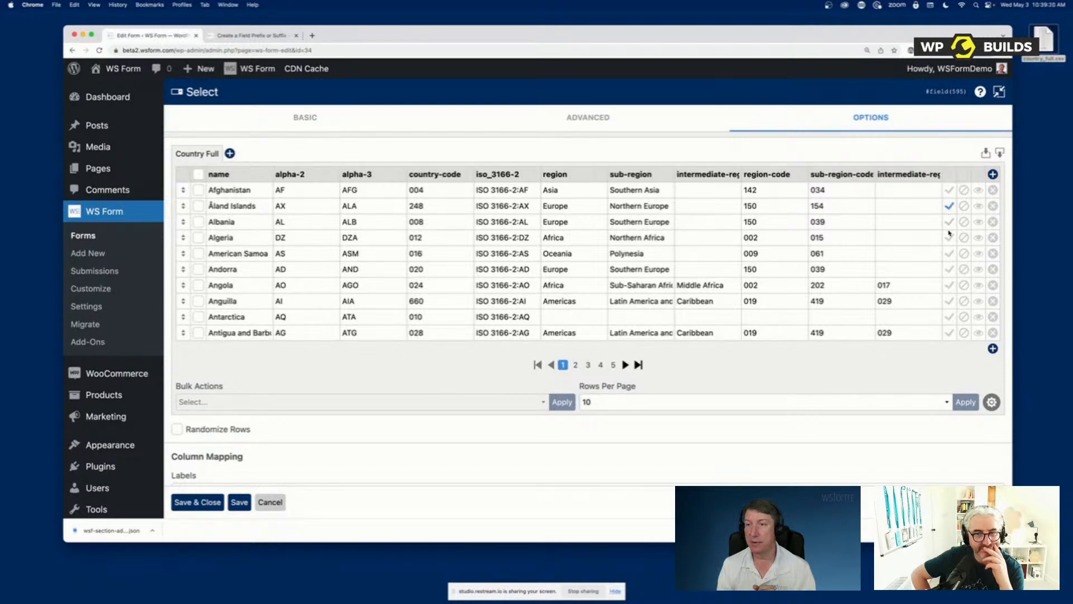
left_click(964, 190)
left_click(964, 238)
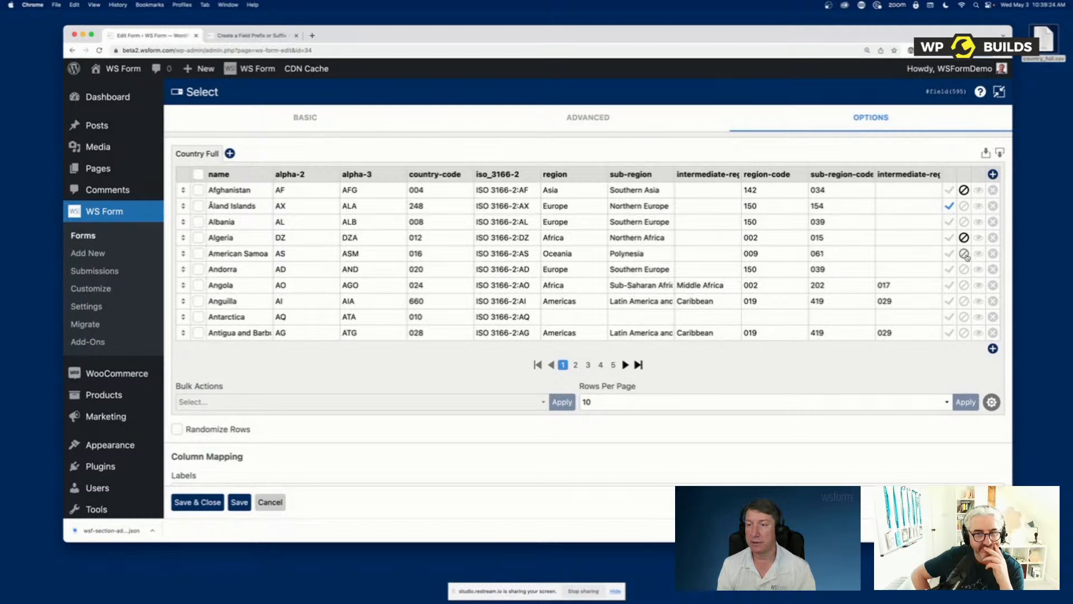
Set American Samoa to disabled in the Select field's options table
left_click(964, 253)
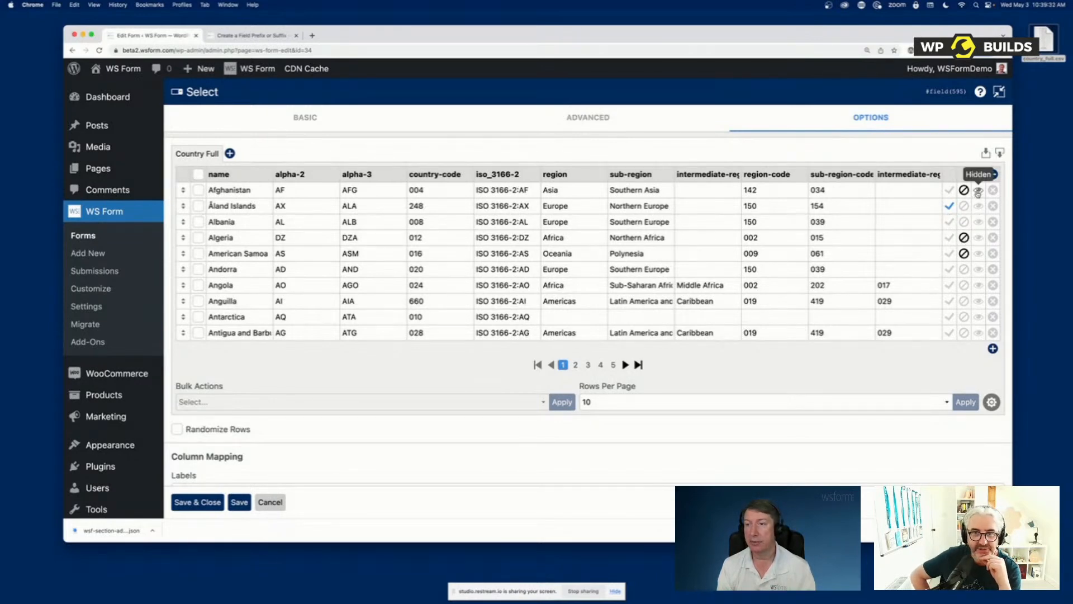
Try hiding the Andorra, Angola and Anguilla options, and undo the hiding on all three rows
left_click(978, 269)
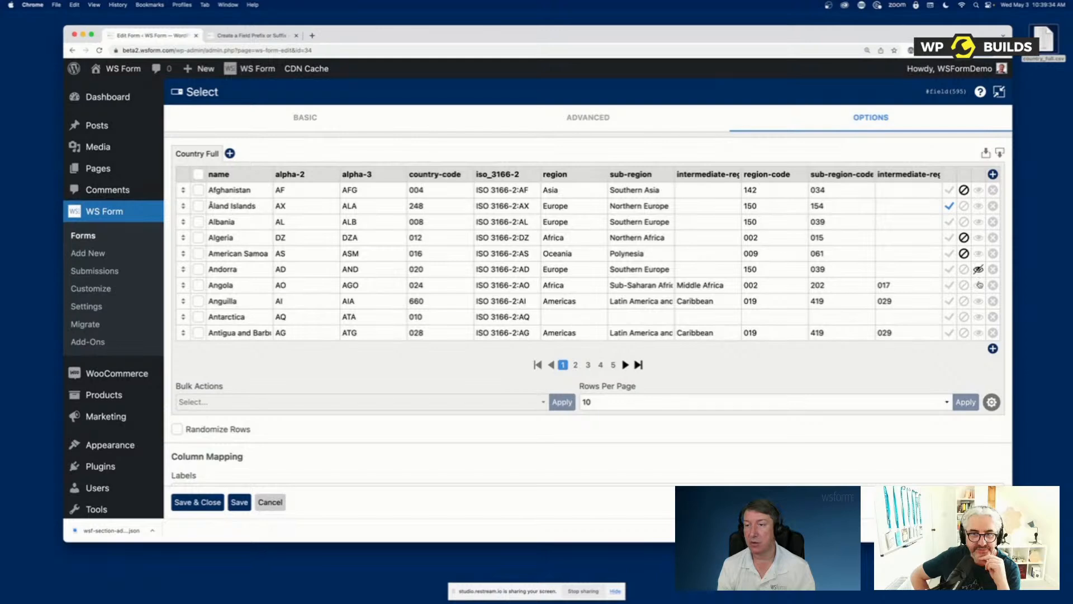
left_click(979, 285)
left_click(979, 301)
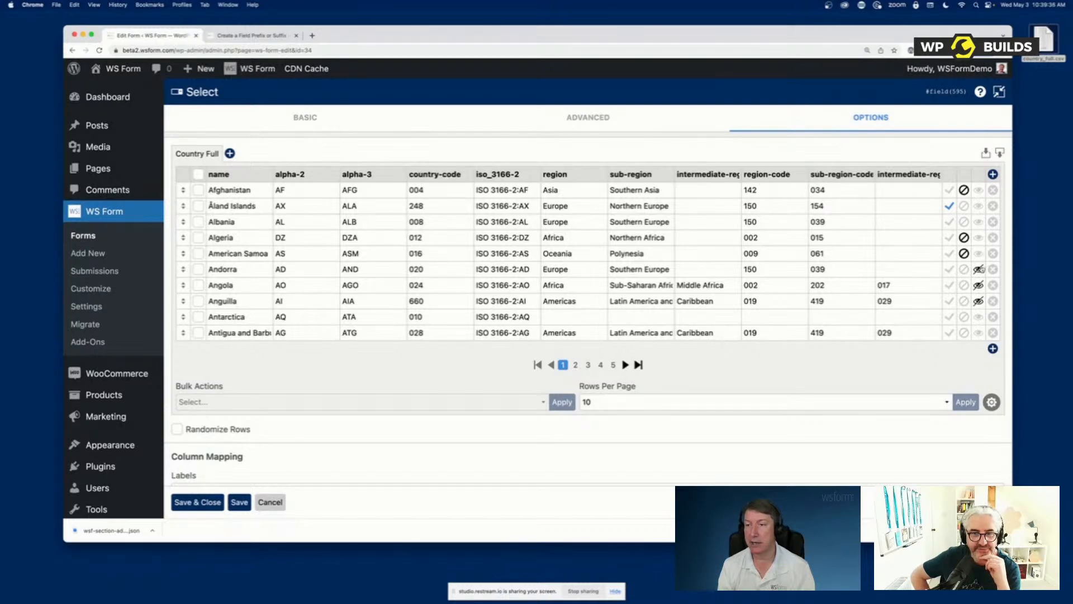
left_click(979, 269)
left_click(978, 285)
left_click(979, 301)
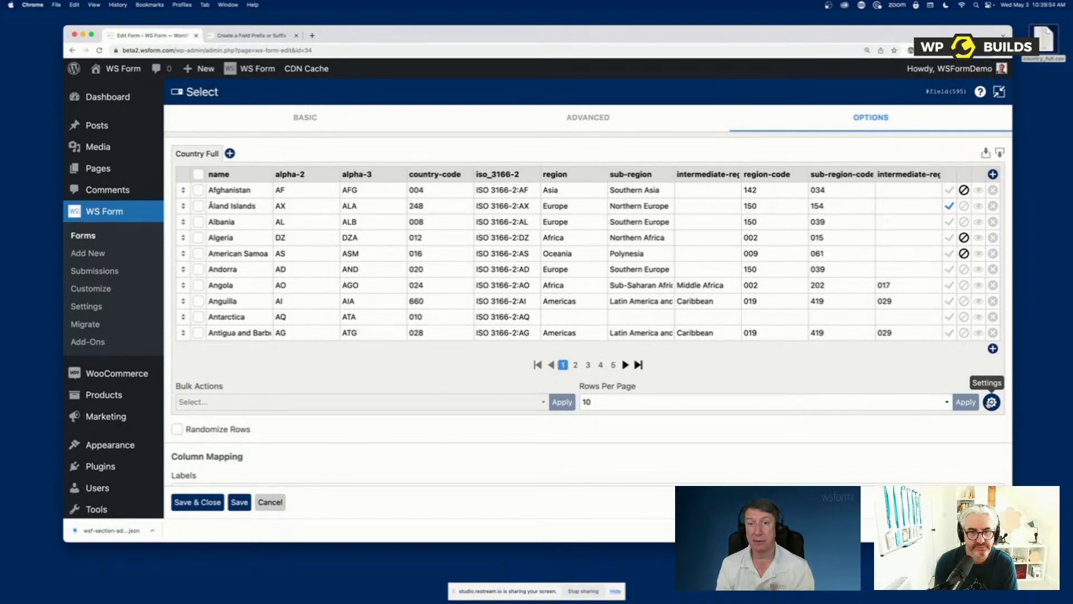
Auto group the Country Full options by region, and save and close the Select field's settings
left_click(991, 402)
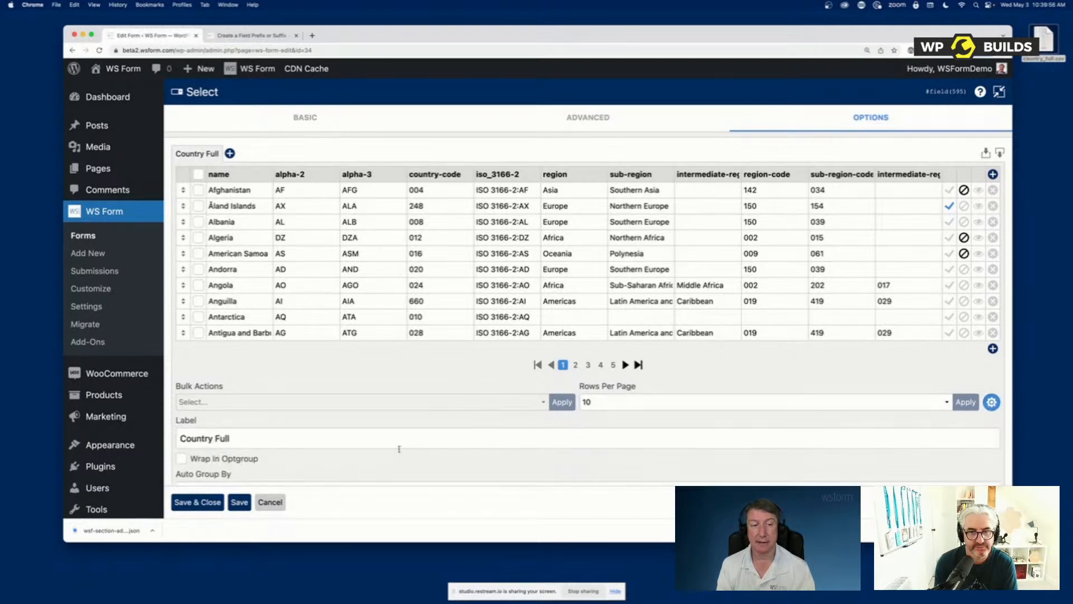
scroll(280, 430, "down", 1)
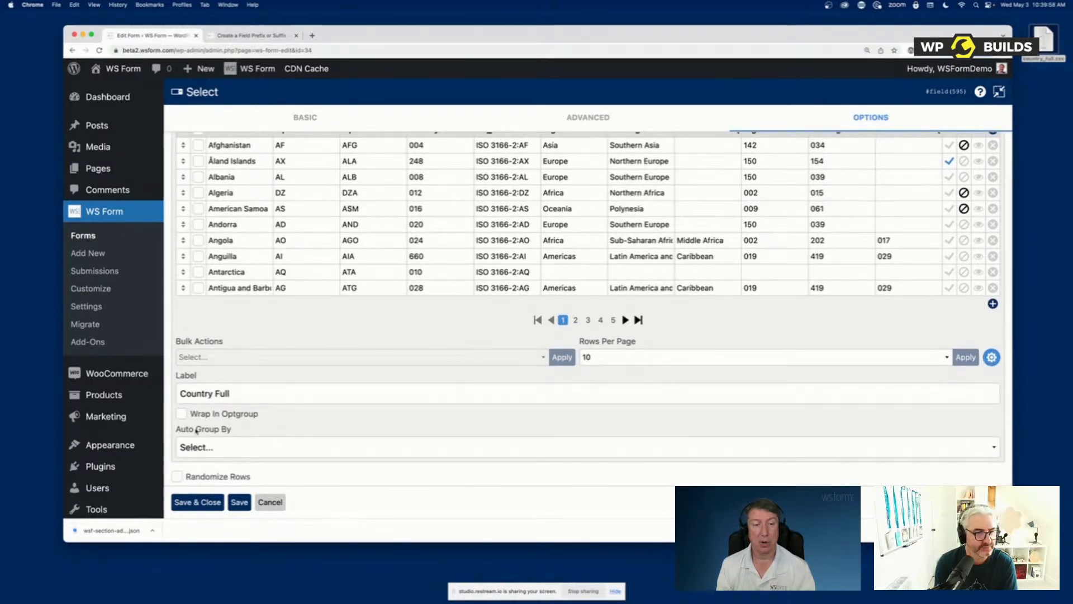
left_click(282, 453)
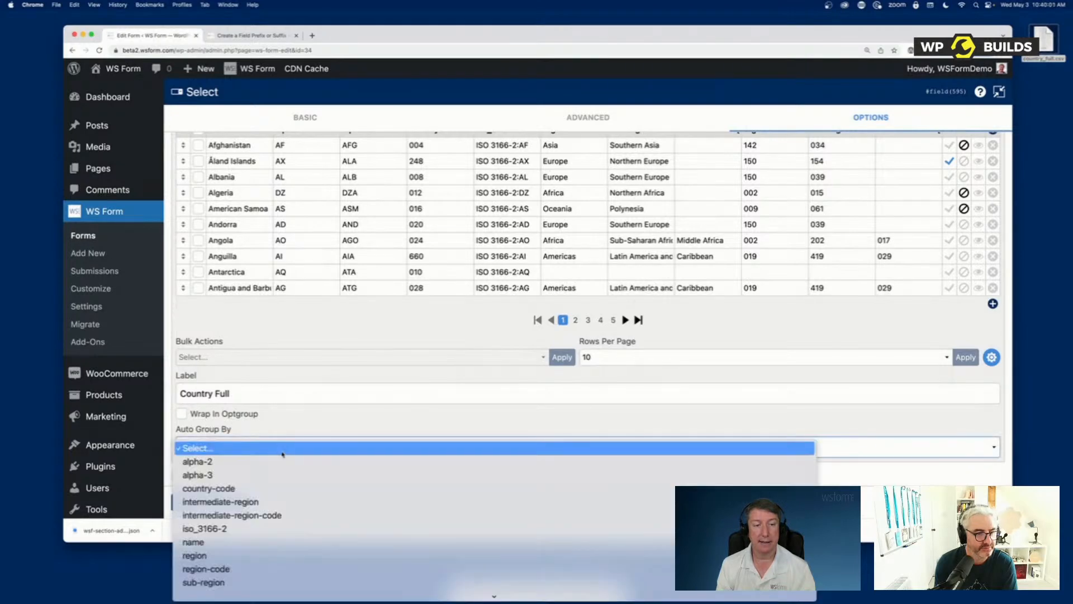
left_click(247, 555)
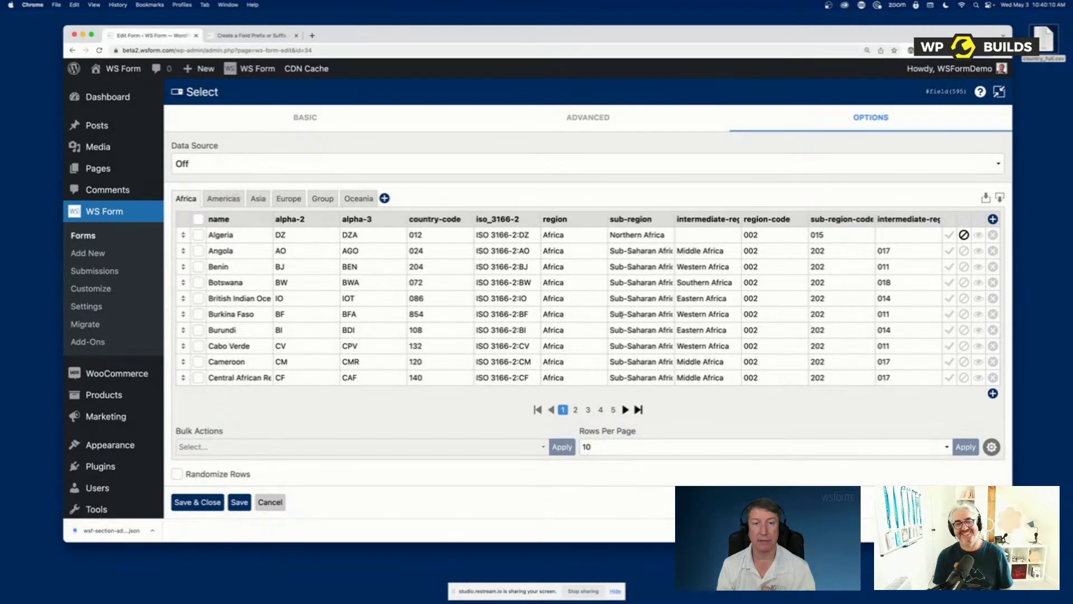
left_click(196, 502)
Preview the form and examine the Select field's region groups, default option and disabled countries
mouse_move(307, 68)
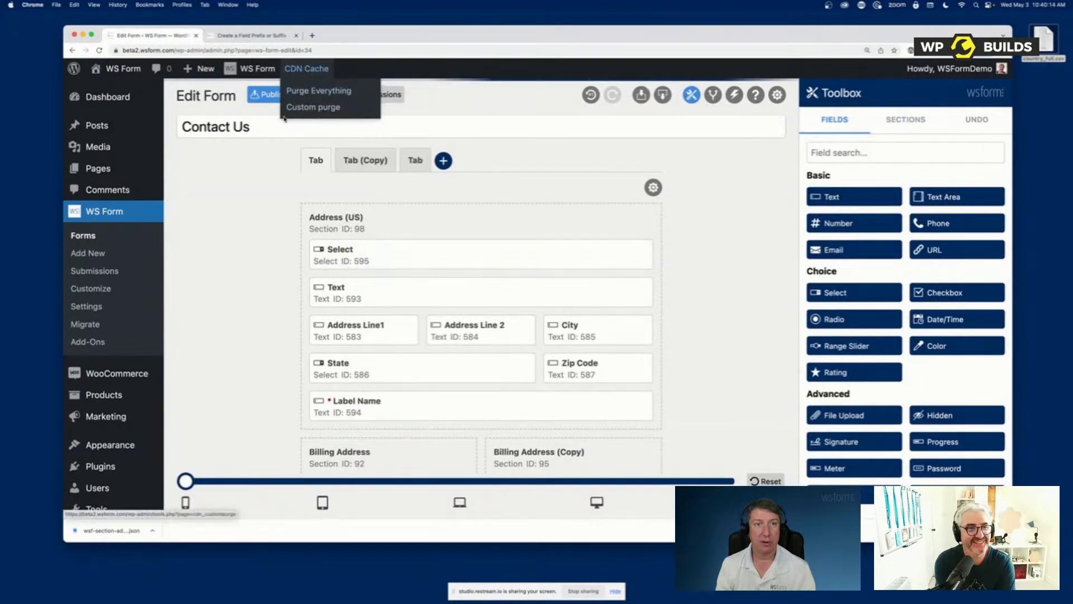
left_click(312, 95)
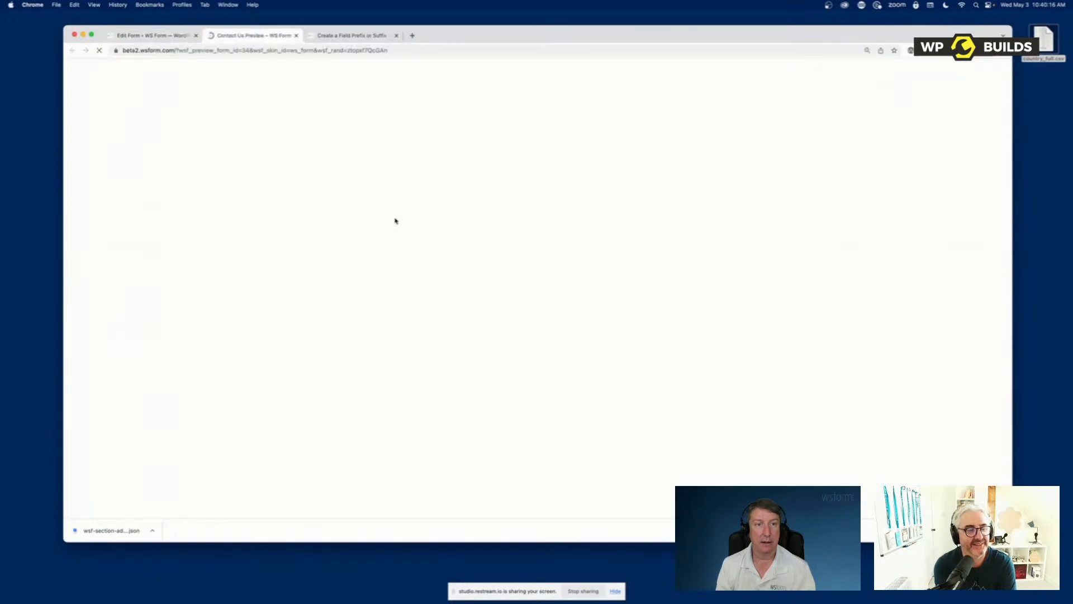
left_click(295, 199)
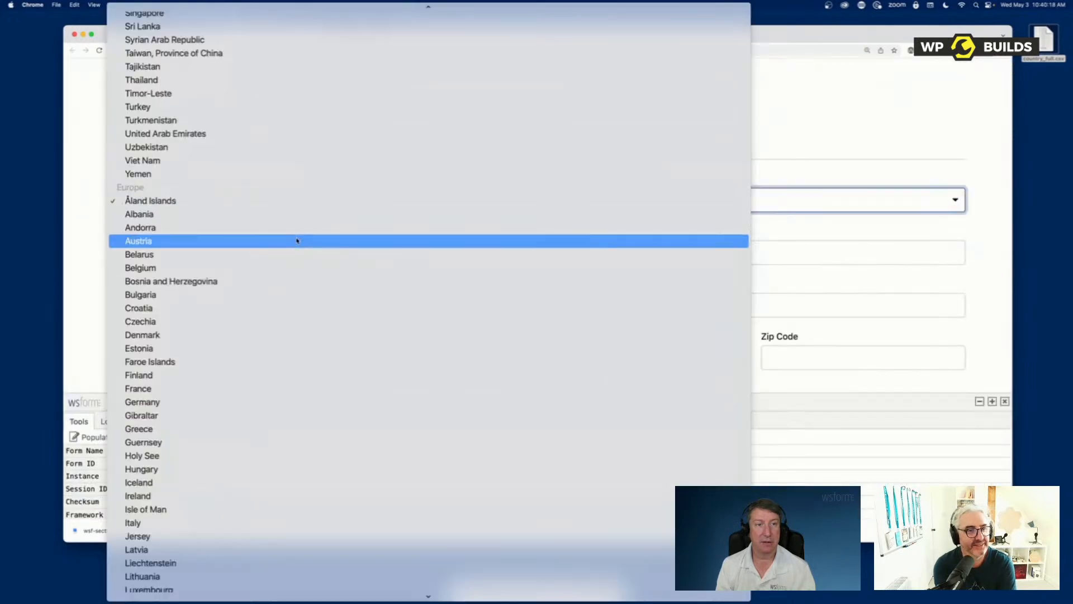
scroll(297, 240, "down", 15)
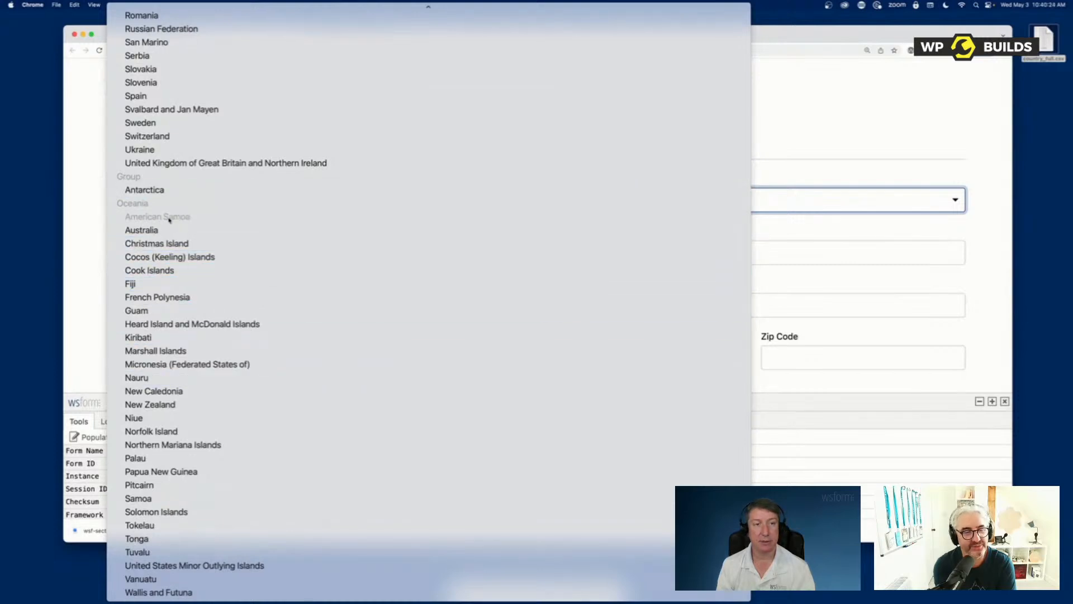
scroll(169, 219, "up", 20)
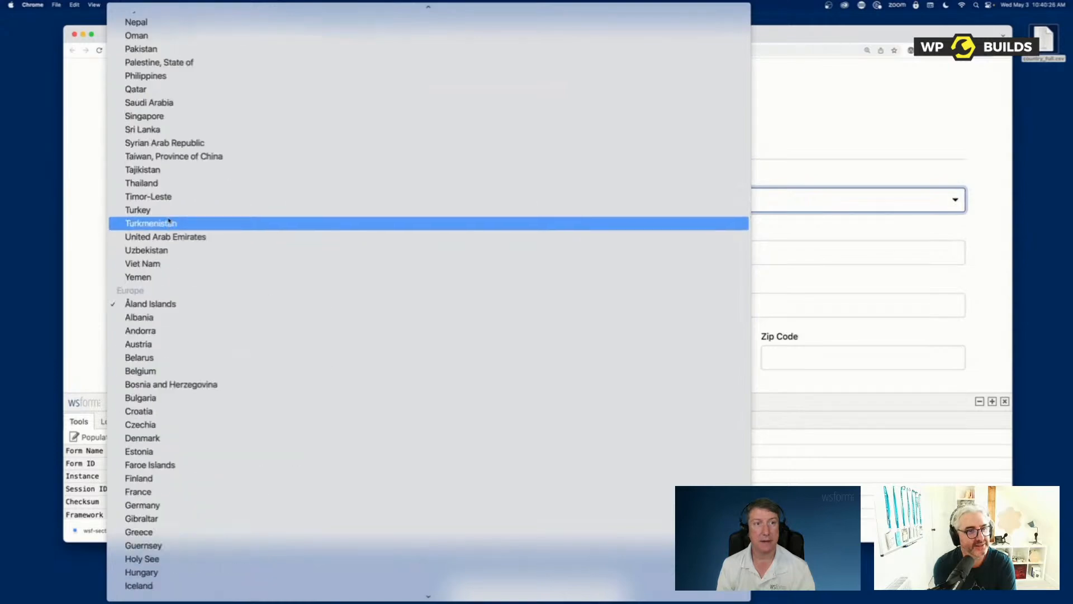
scroll(169, 219, "up", 20)
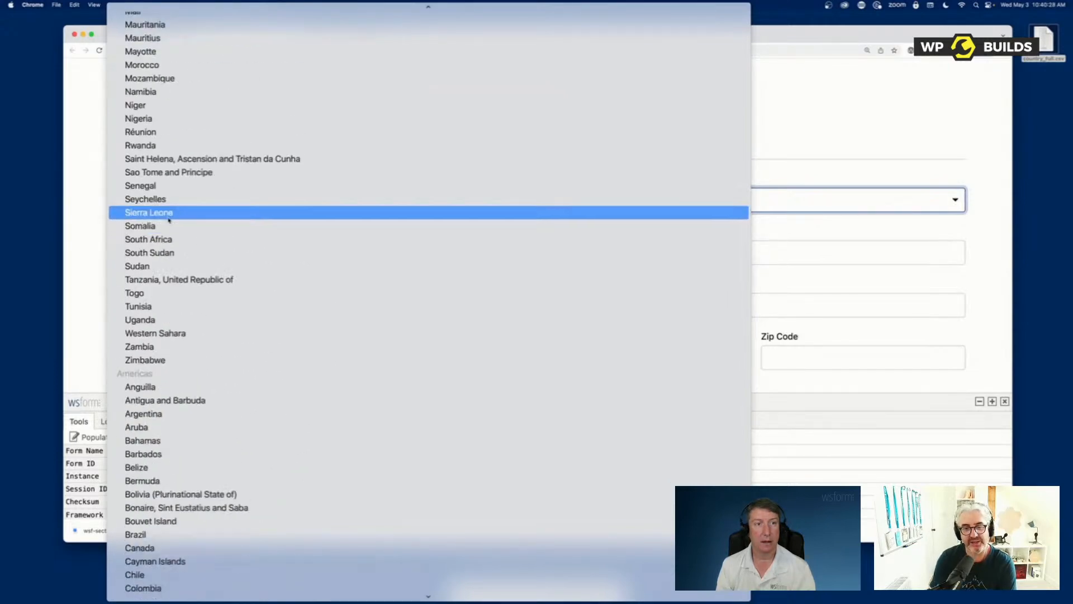
scroll(168, 220, "up", 10)
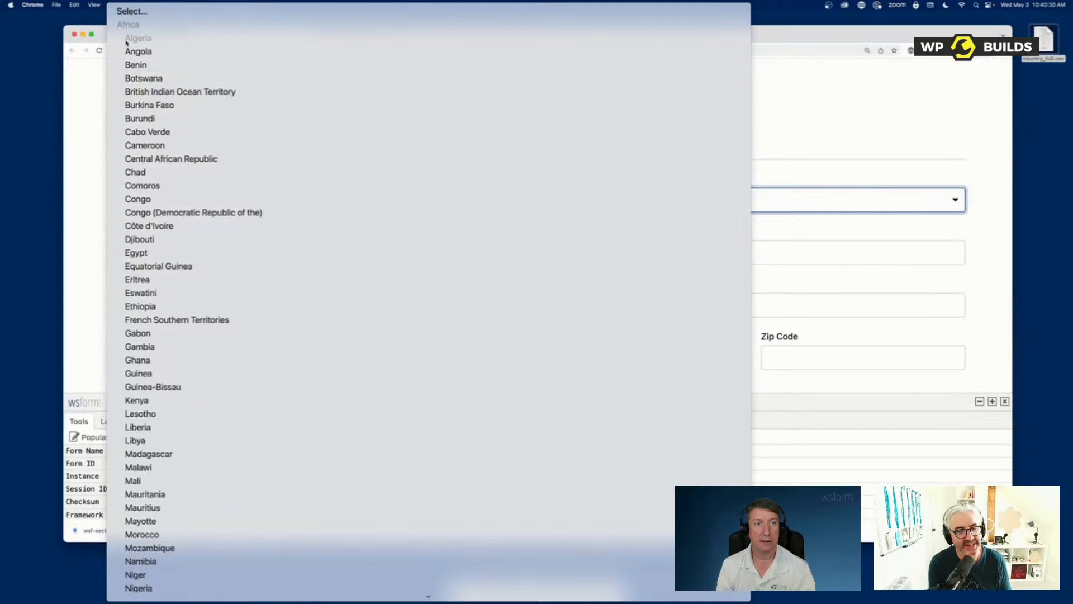
left_click(836, 124)
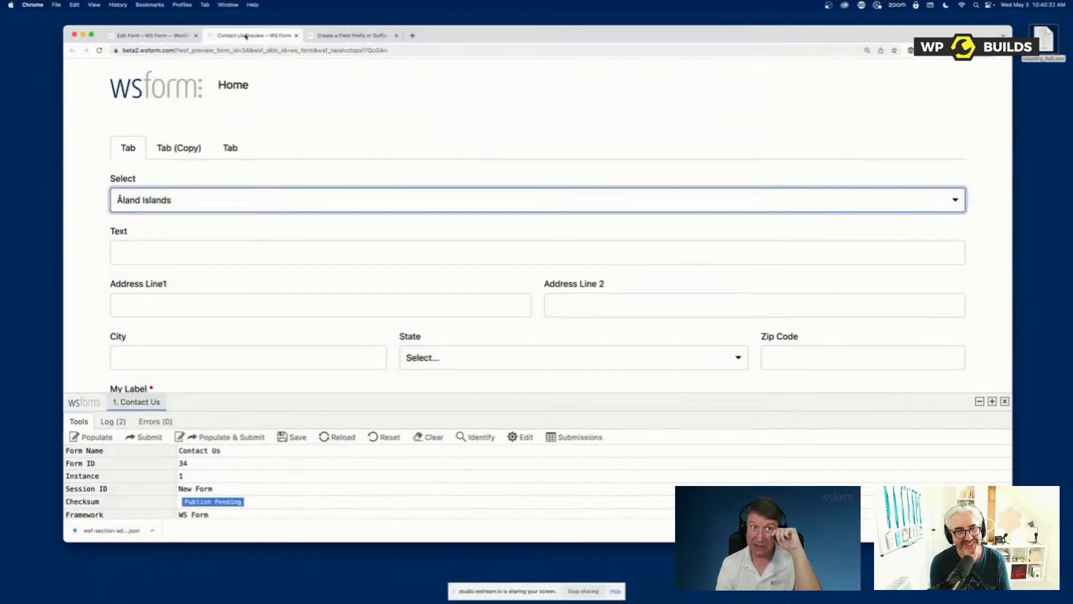
Back in the form editor, load the States (US) preset as the Select field's options data
left_click(156, 36)
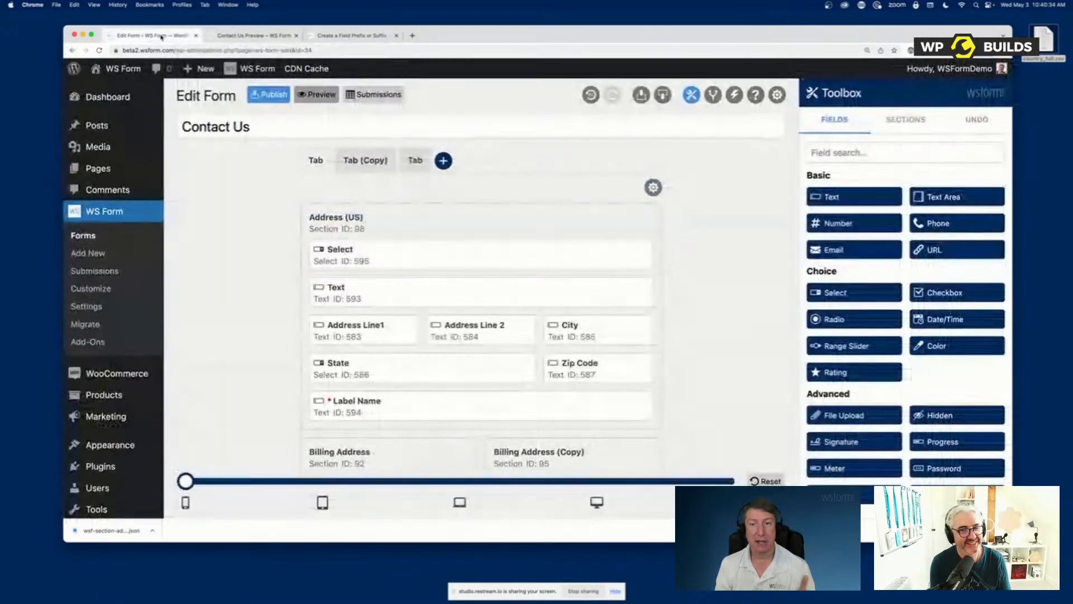
left_click(633, 254)
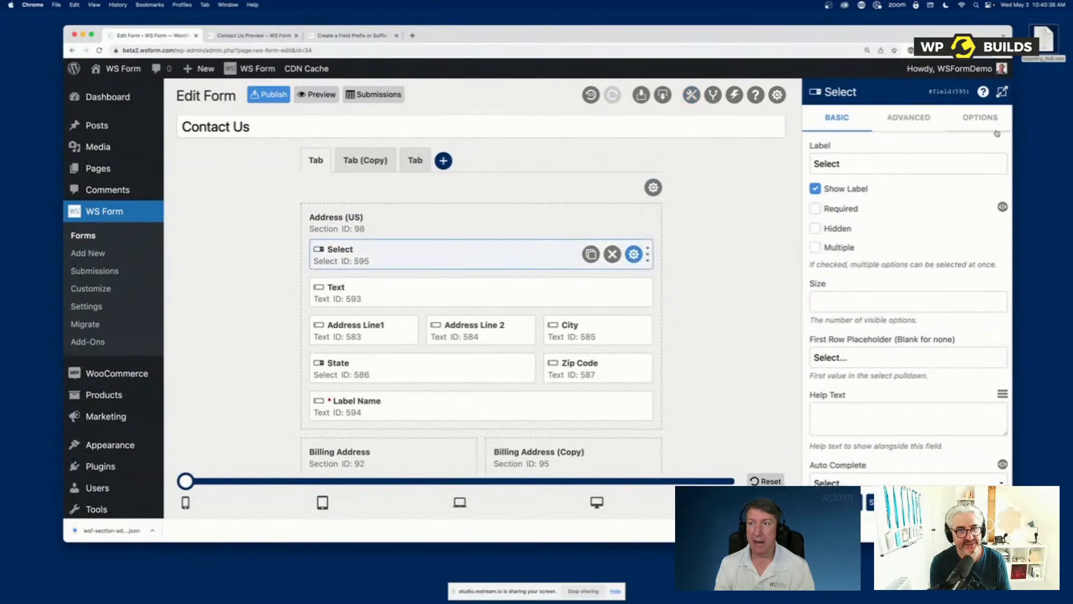
left_click(987, 119)
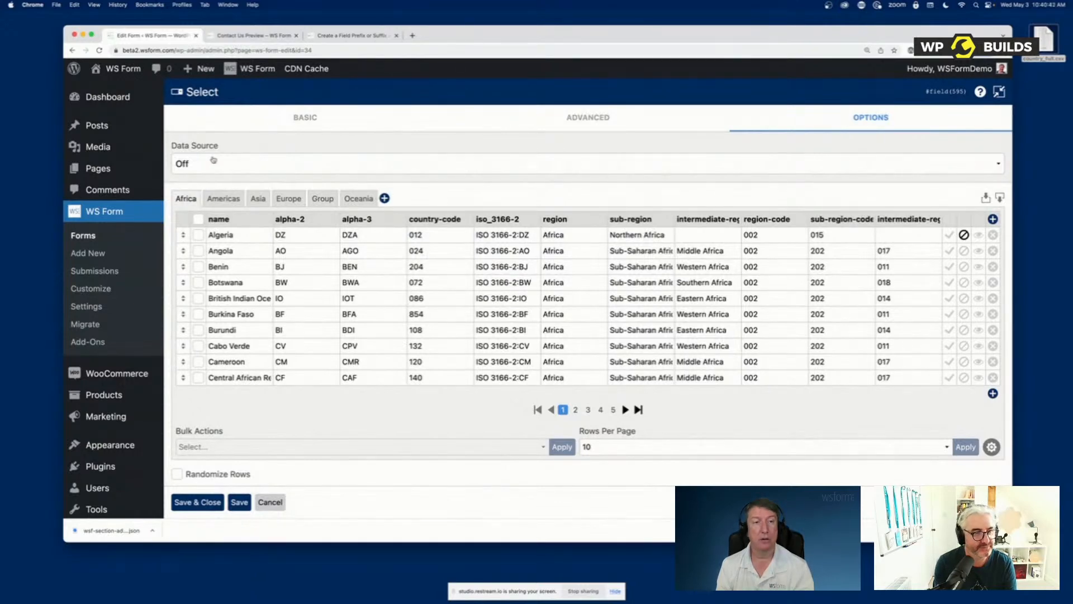
left_click(240, 167)
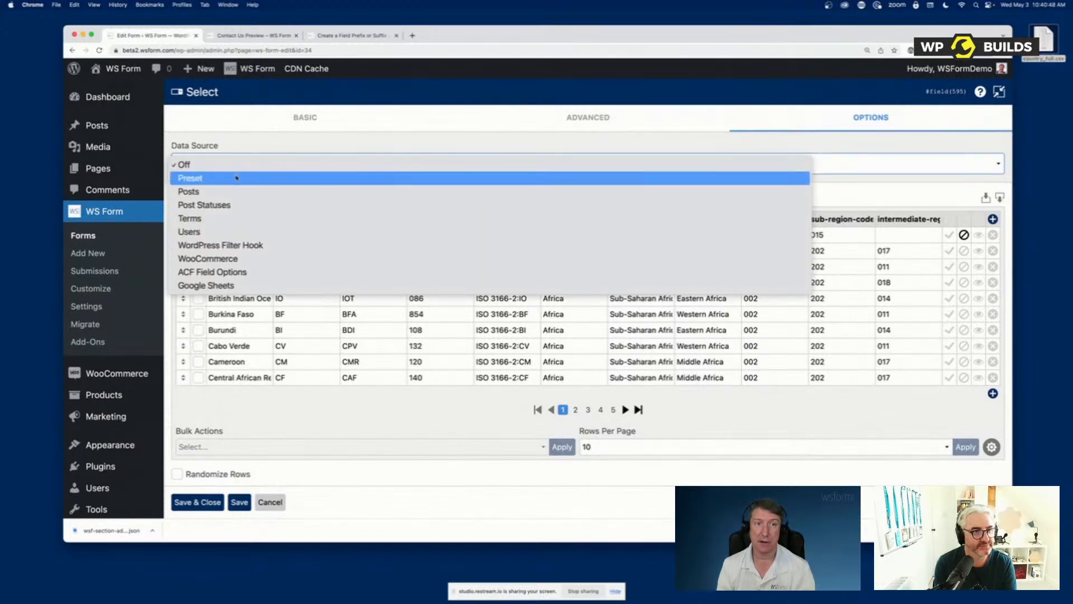
left_click(236, 179)
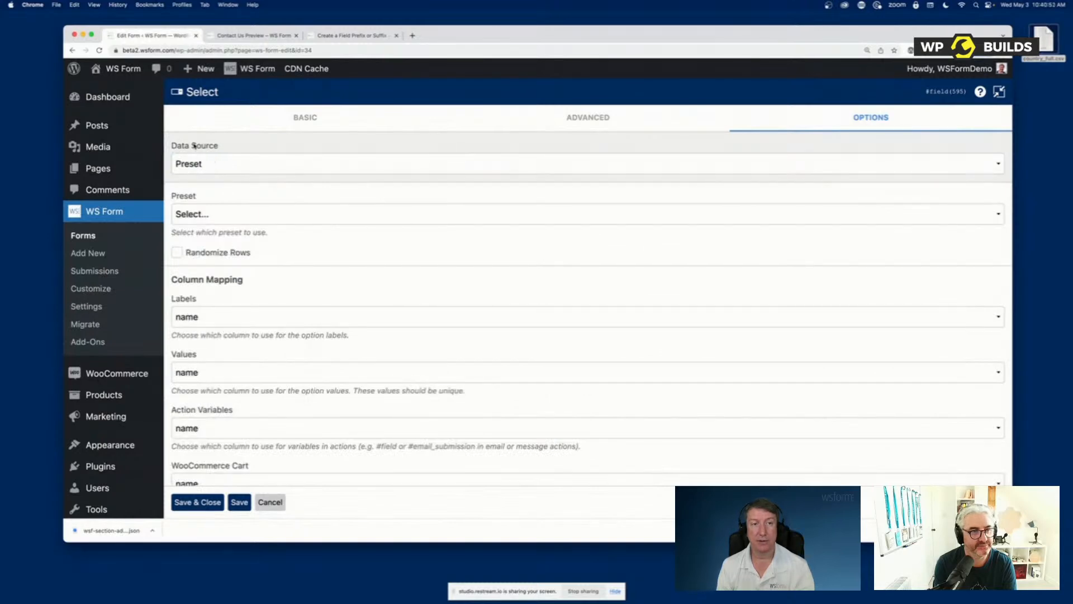
left_click(303, 219)
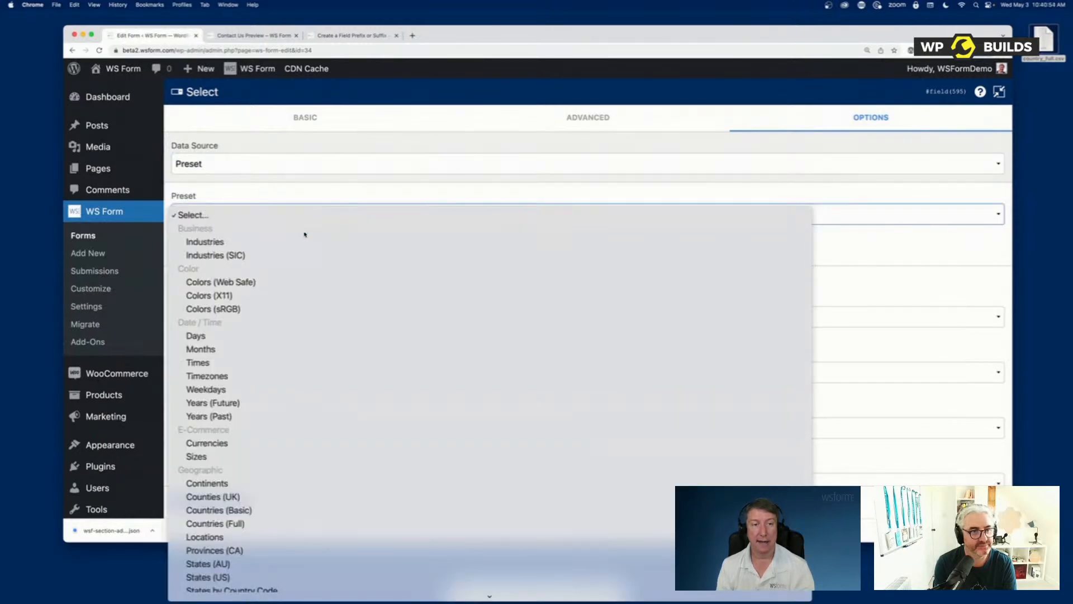
scroll(374, 364, "down", 5)
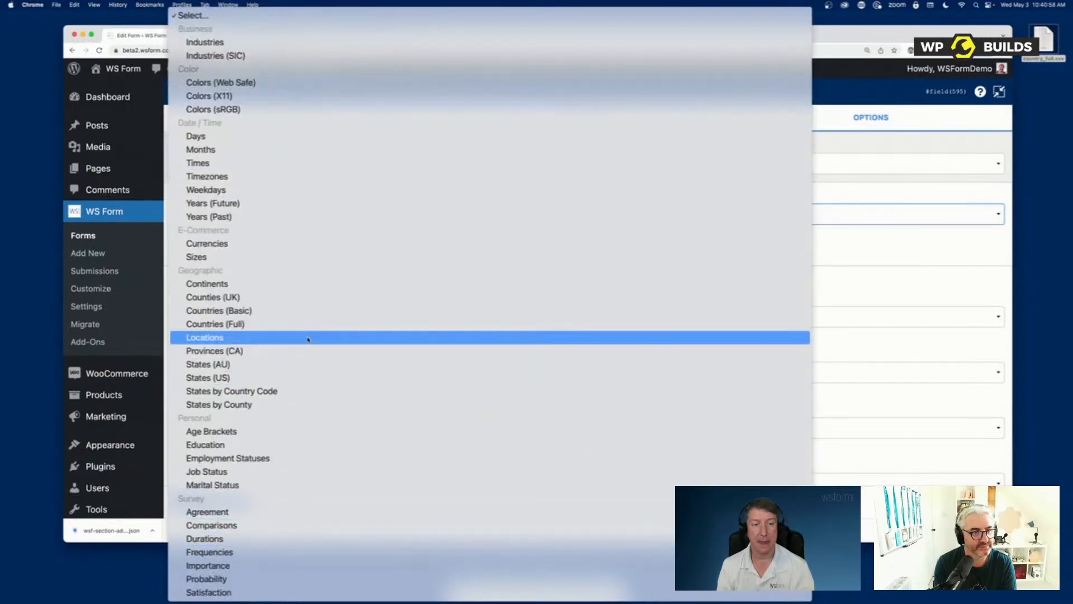
left_click(251, 380)
left_click(563, 267)
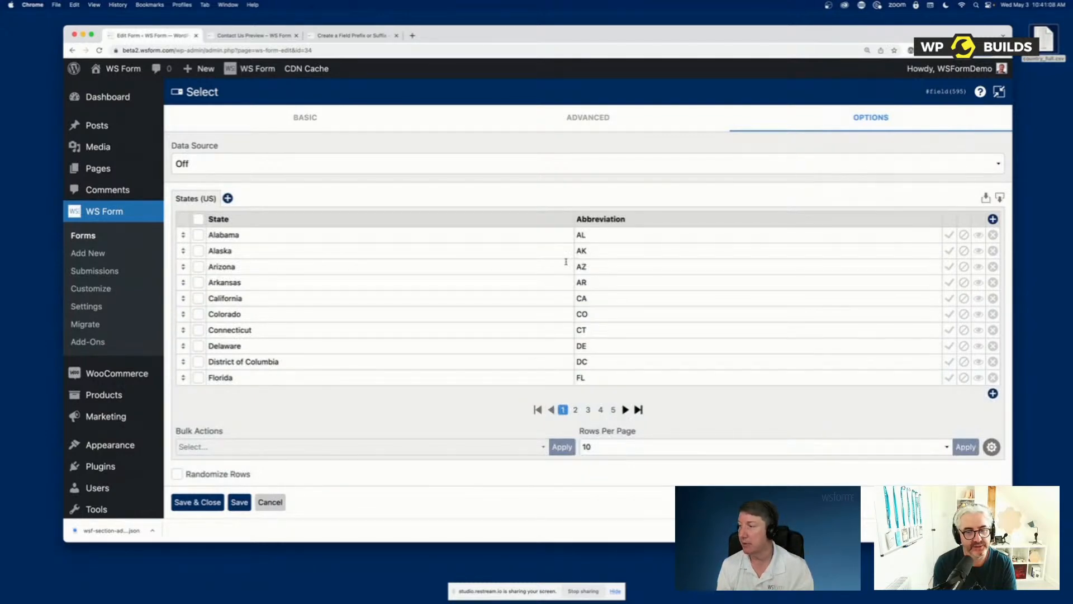
Replace the Select field's options with data from the Countries (Full) preset
left_click(241, 164)
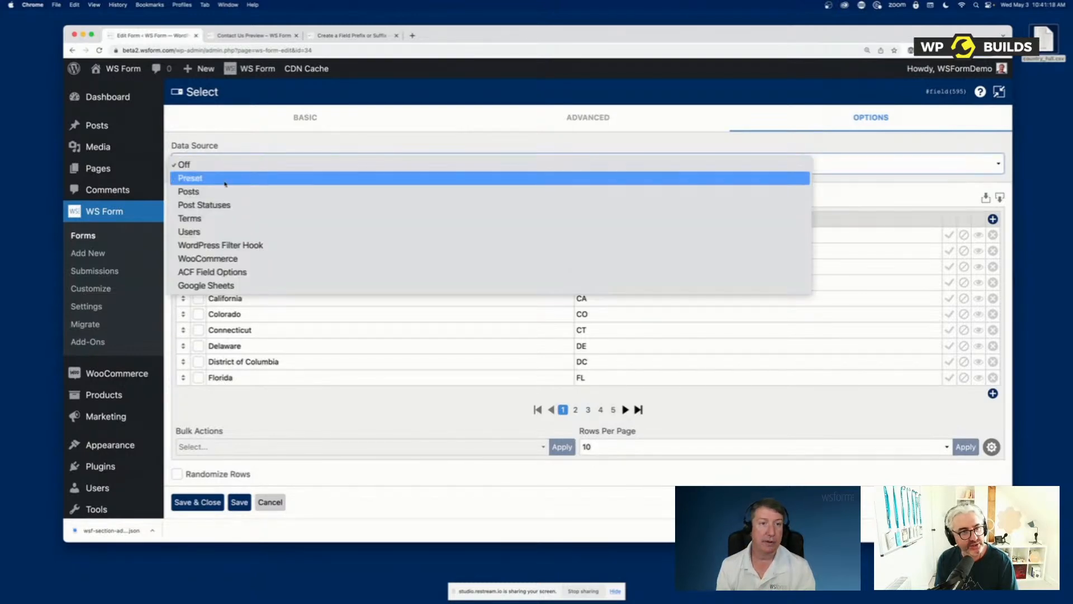
left_click(227, 178)
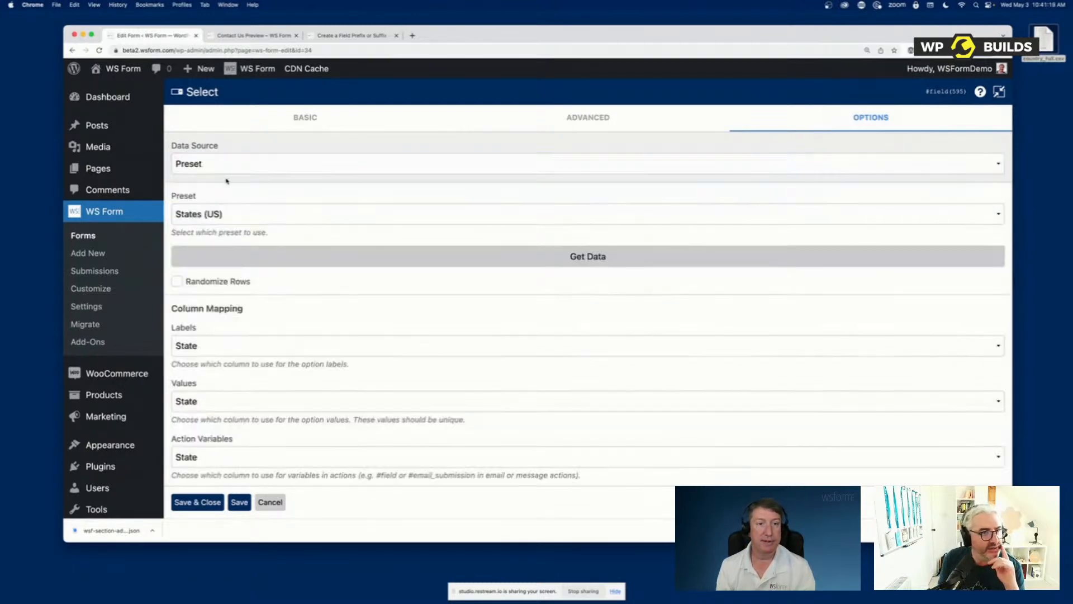
left_click(236, 216)
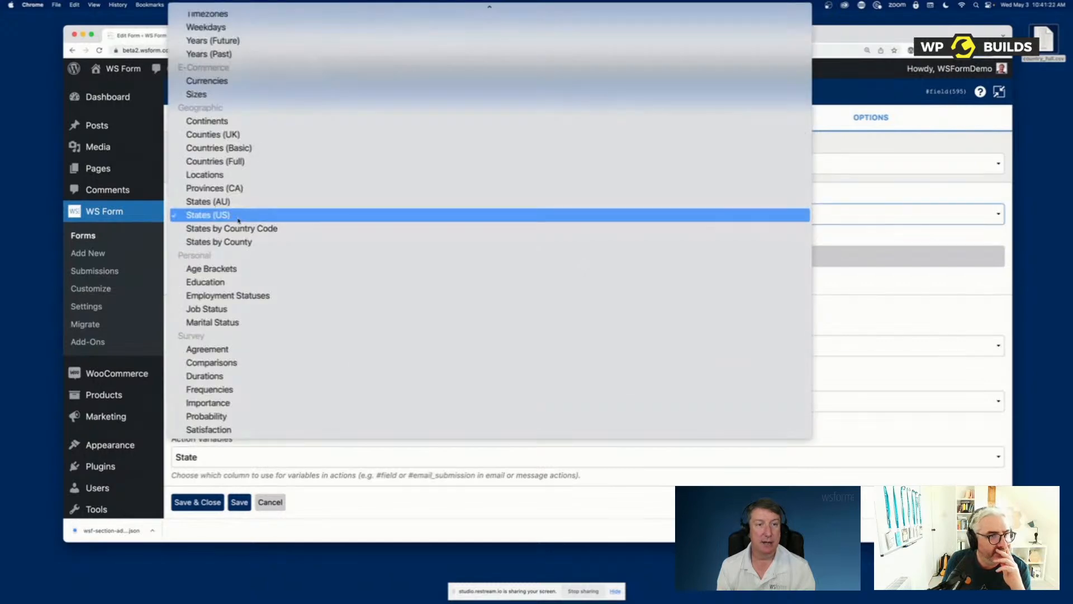
scroll(238, 220, "up", 5)
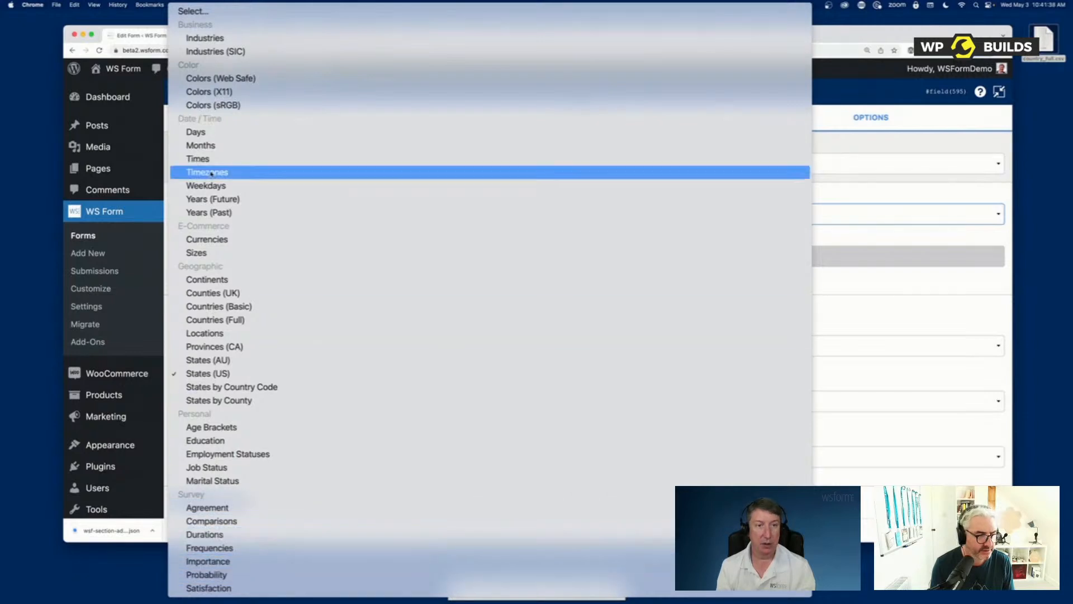
left_click(205, 322)
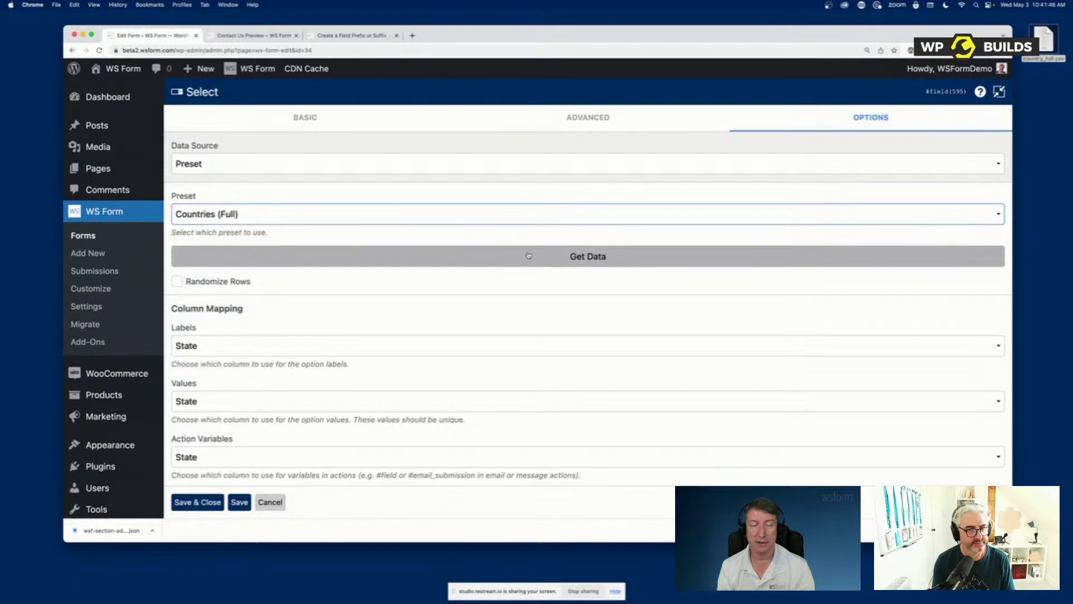
left_click(571, 256)
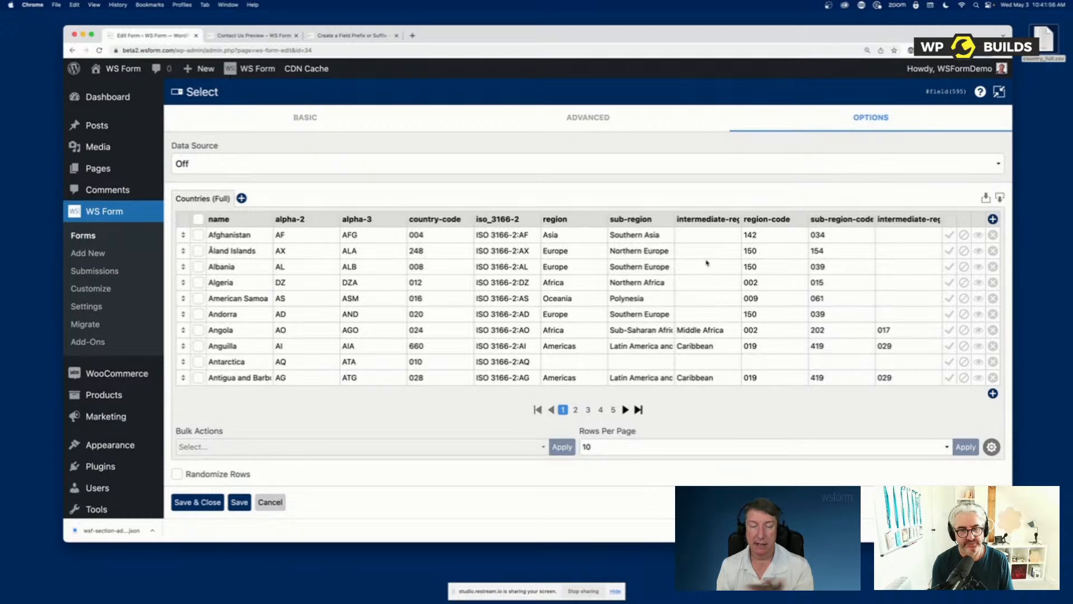
Export the Select field's options as CSV and import the downloaded countries-full.csv back into the options table
left_click(1000, 198)
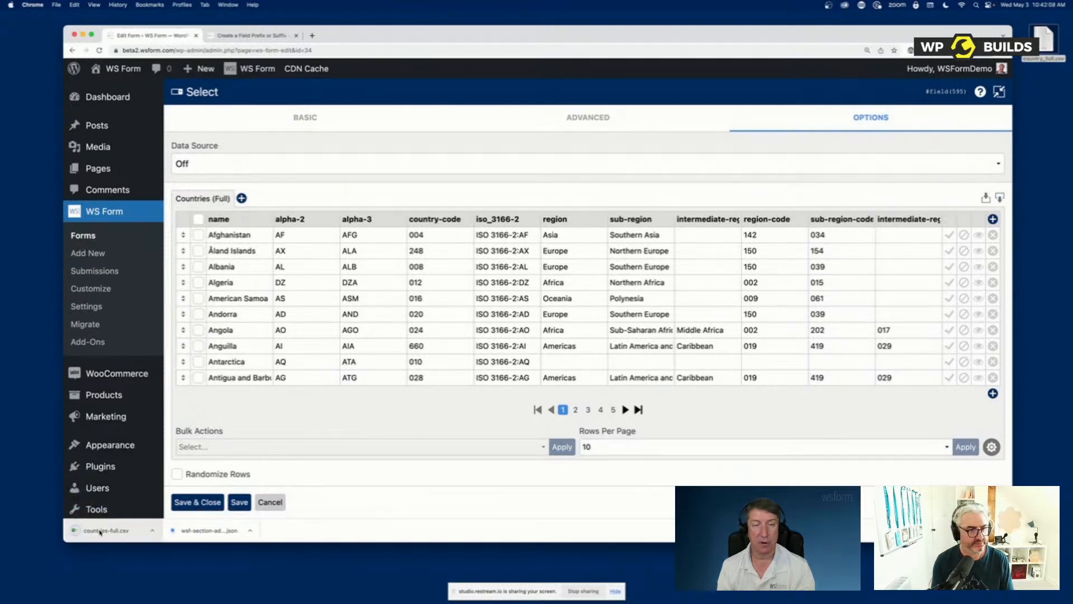
left_click_drag(112, 526, 565, 318)
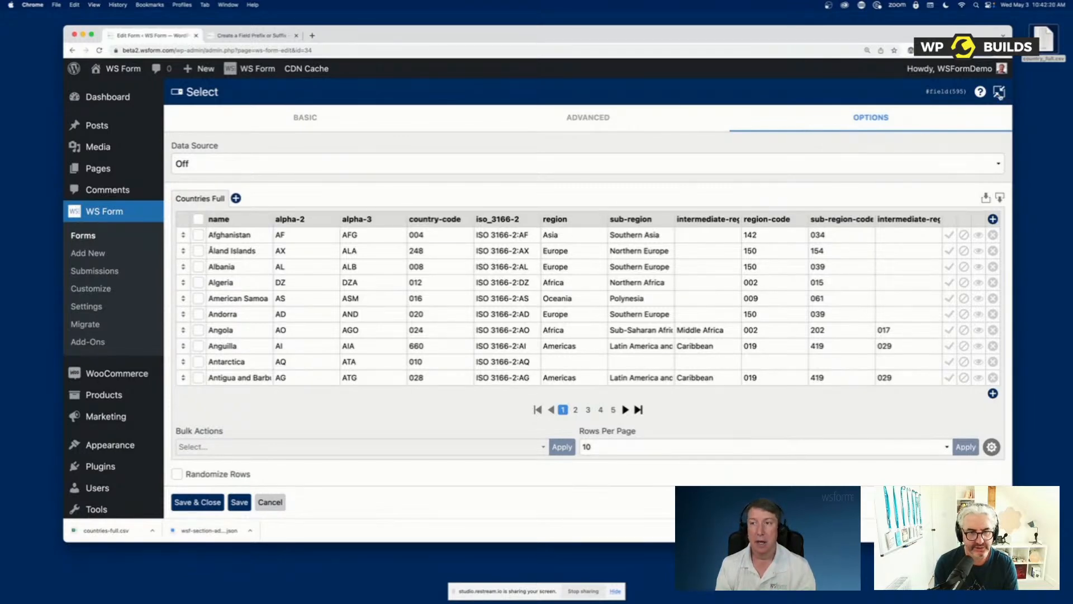
Collapse the expanded settings, enable Select2 in the Select field's basic settings, and save and close them
left_click(998, 92)
left_click(833, 117)
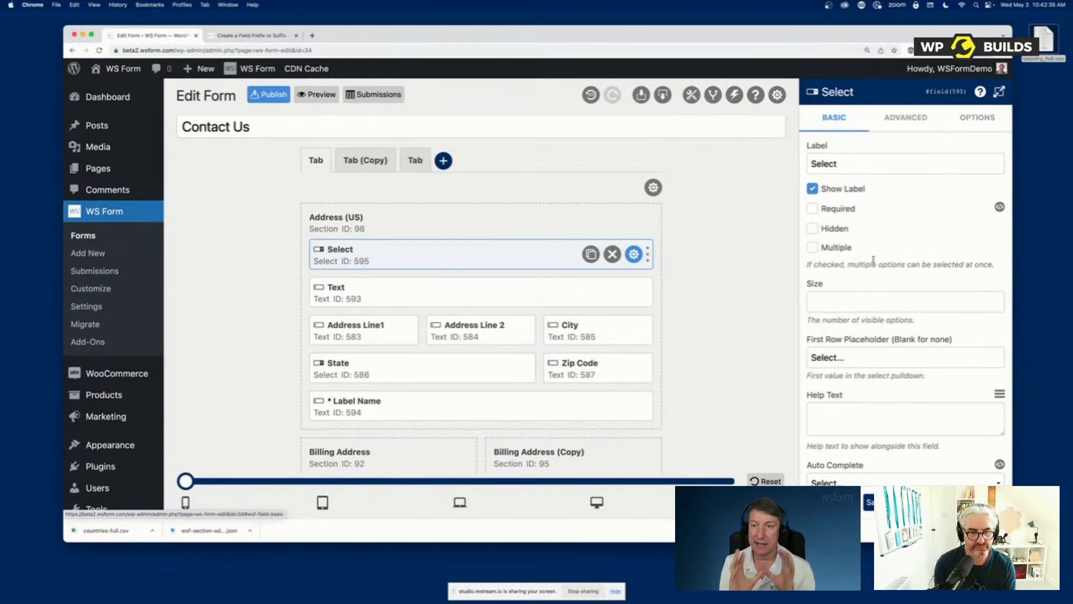
scroll(872, 260, "down", 10)
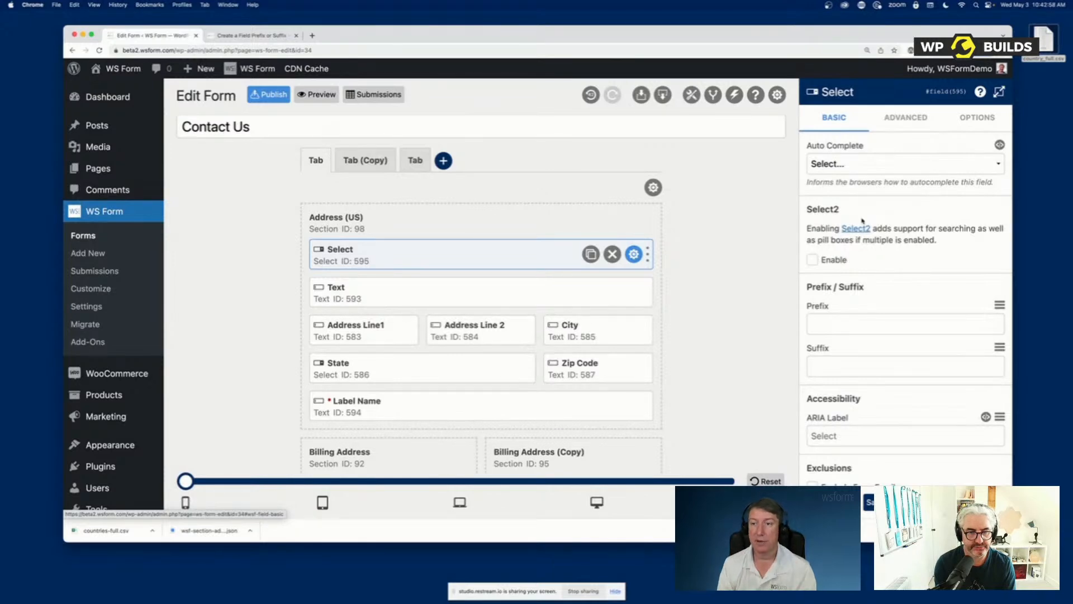
left_click(832, 260)
scroll(832, 261, "down", 1)
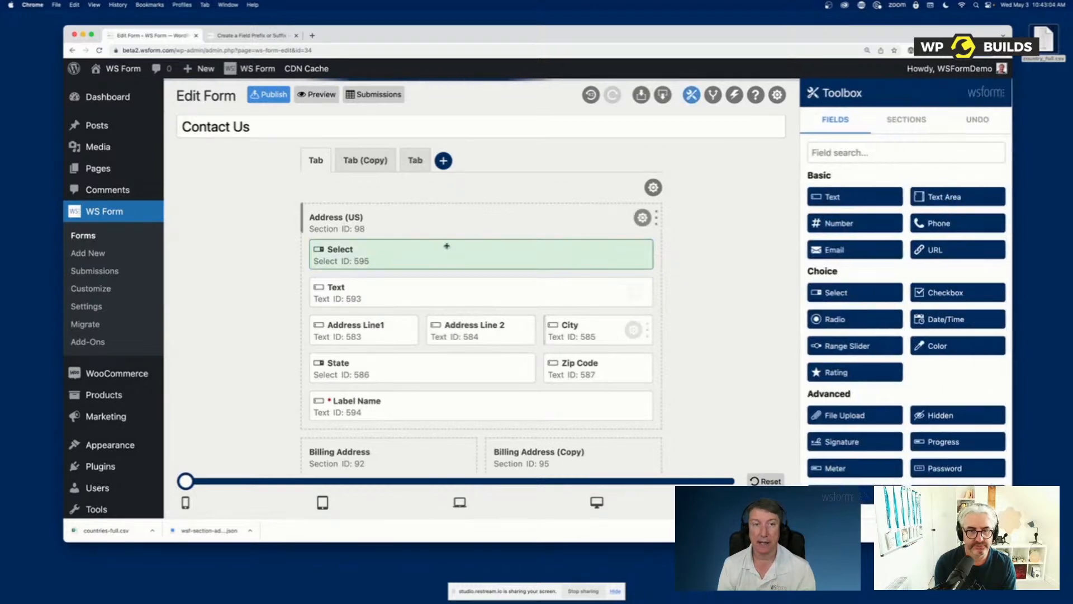
Preview the Contact Us form and search the Select field's country options for "us"
left_click(246, 35)
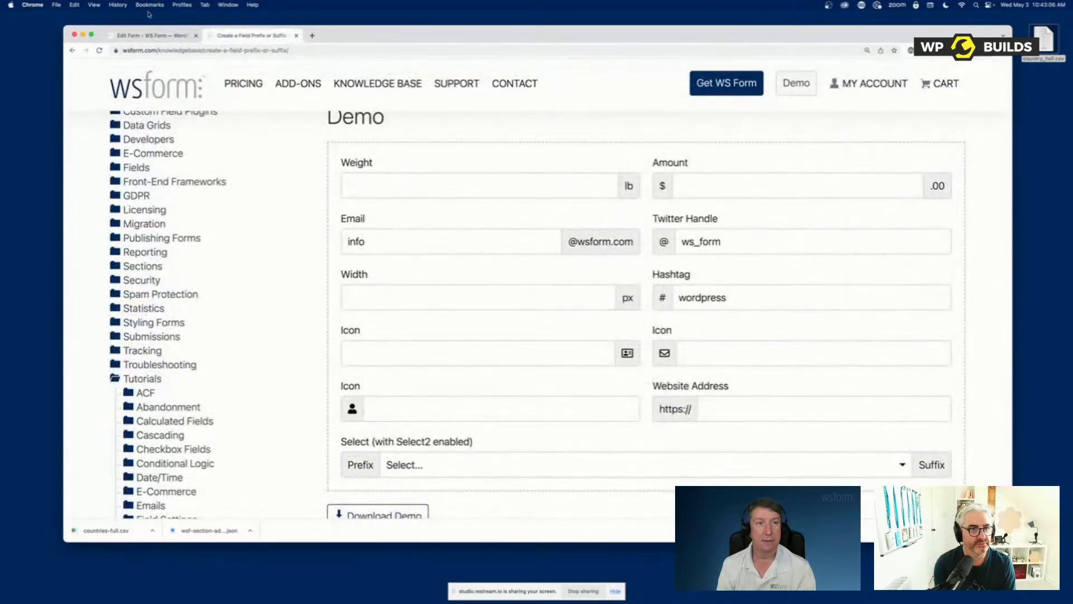
left_click(150, 35)
left_click(313, 95)
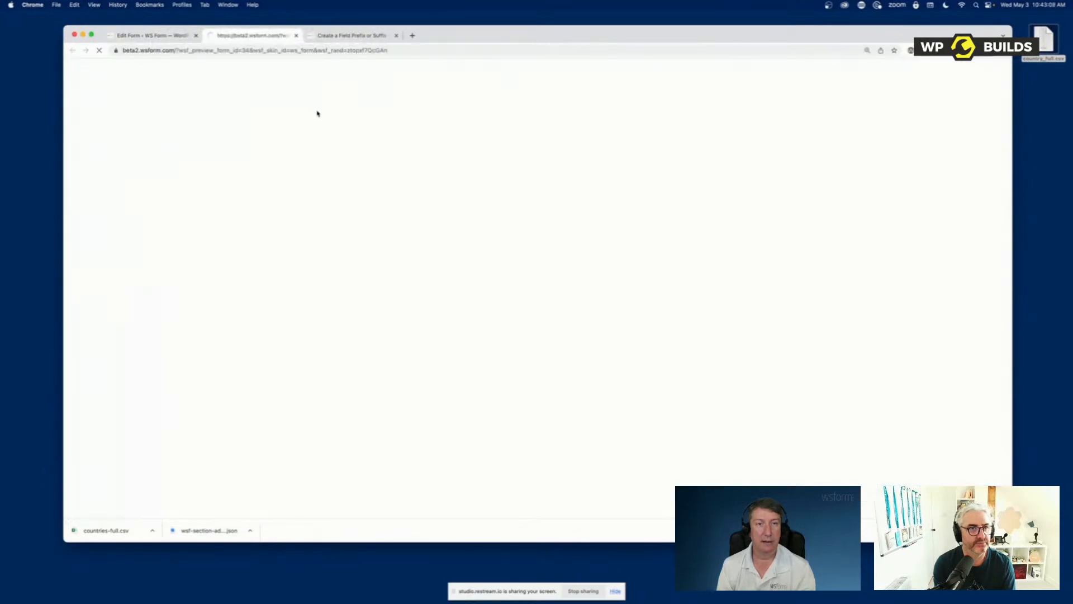
left_click(188, 201)
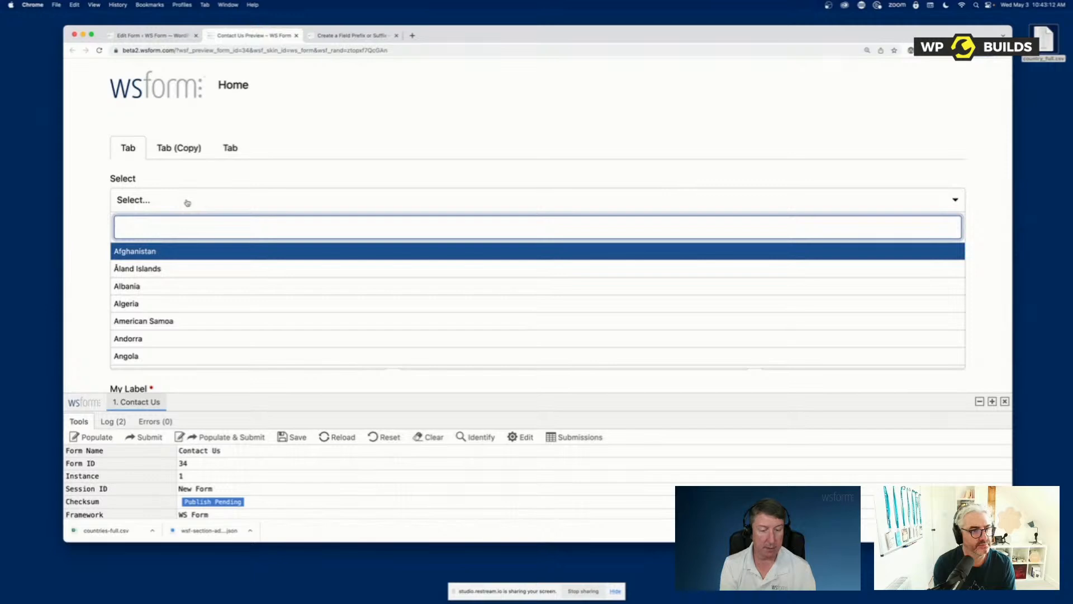
type("us")
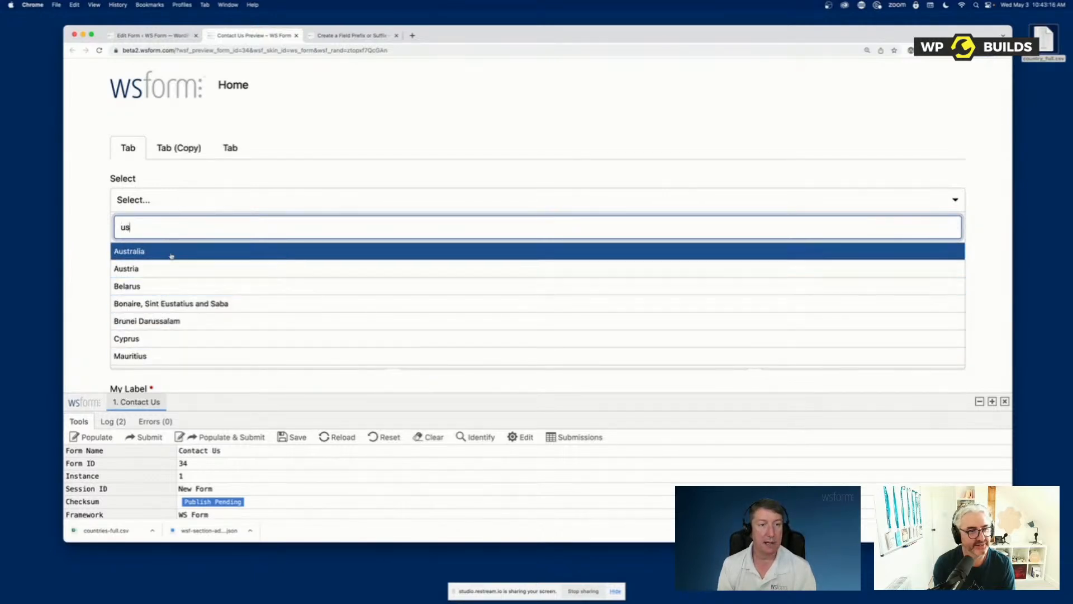
Back in the form editor, try the Select field's Use AJAX option, disable Select2, and save and close the settings
left_click(179, 36)
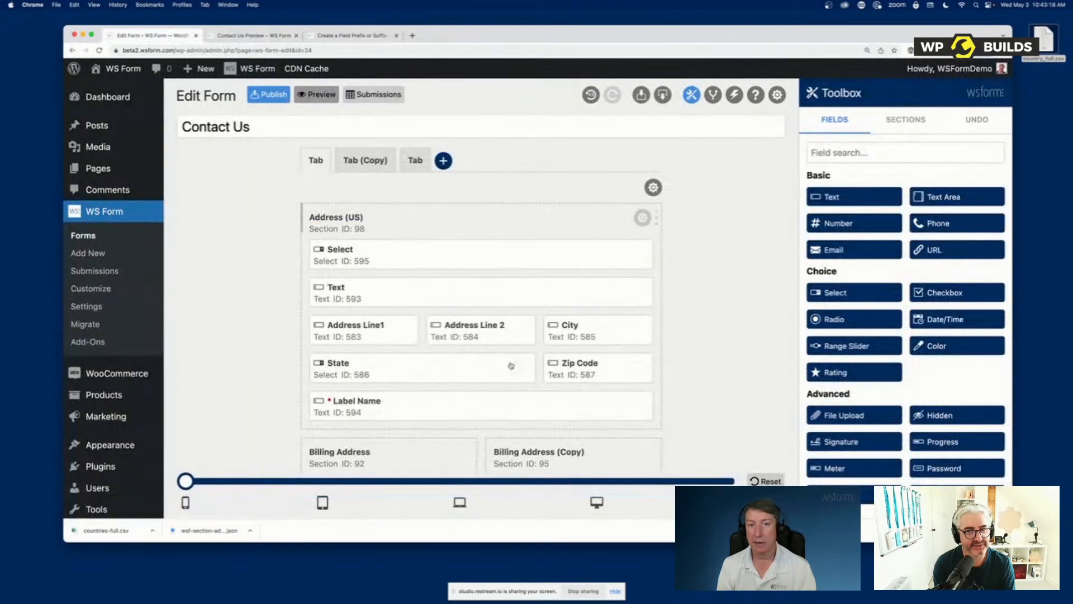
left_click(633, 254)
scroll(883, 242, "down", 5)
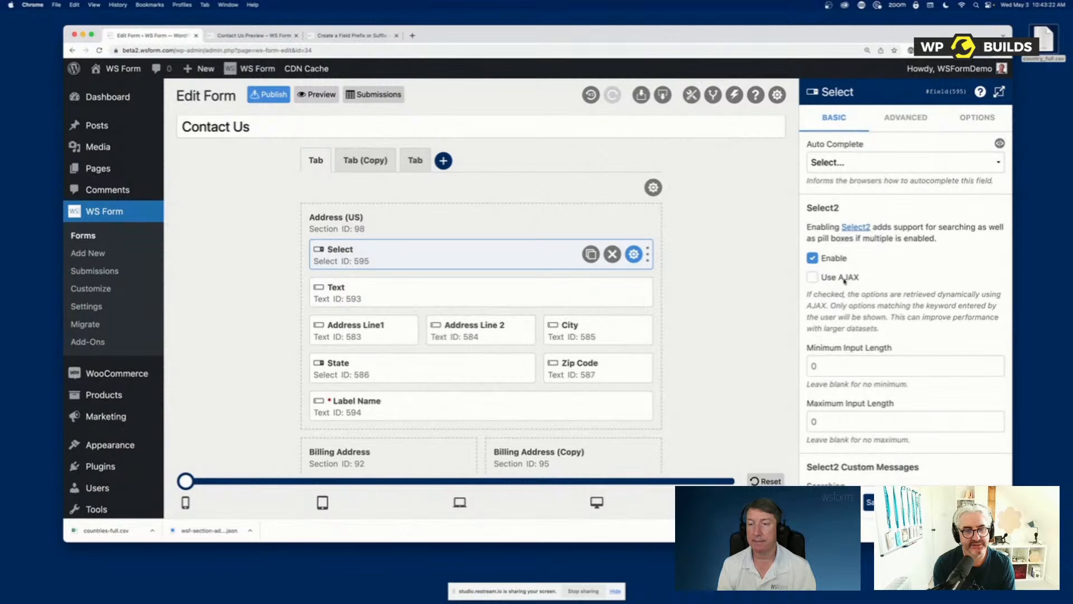
left_click(845, 281)
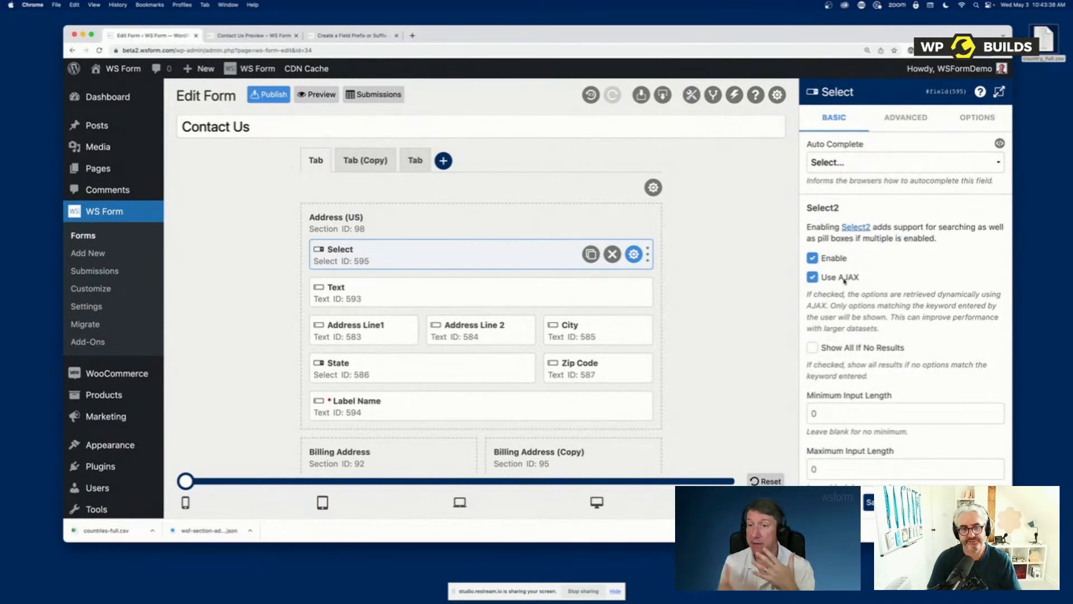
left_click(844, 279)
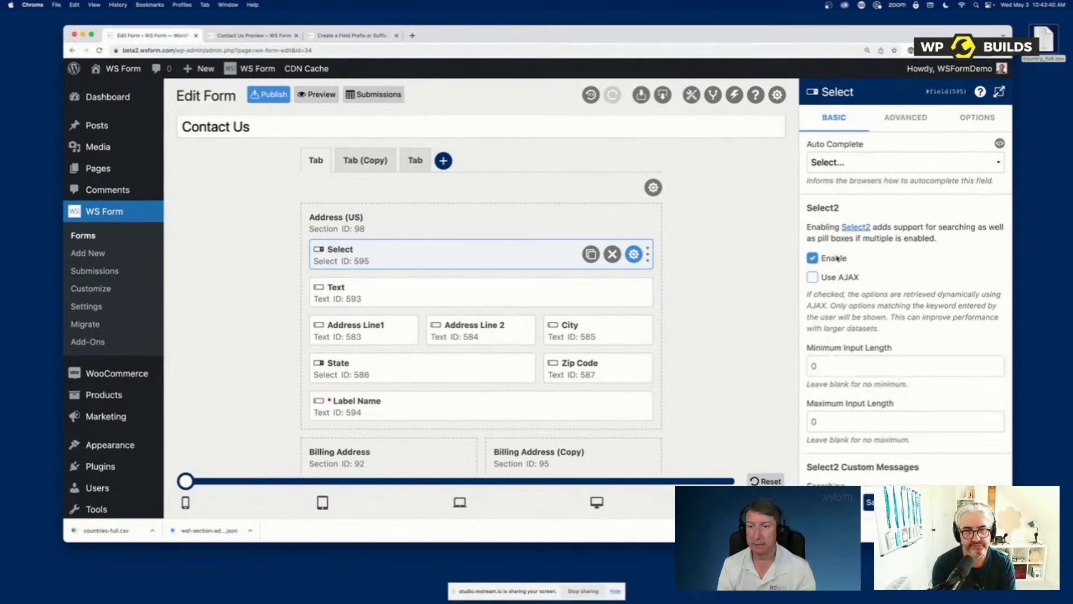
left_click(837, 259)
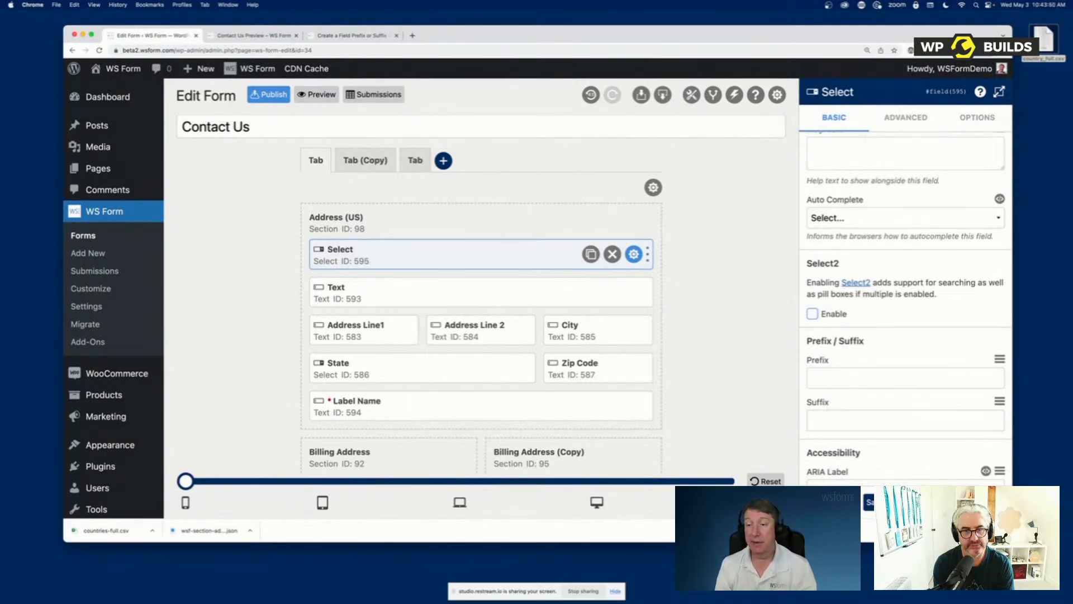
left_click(833, 502)
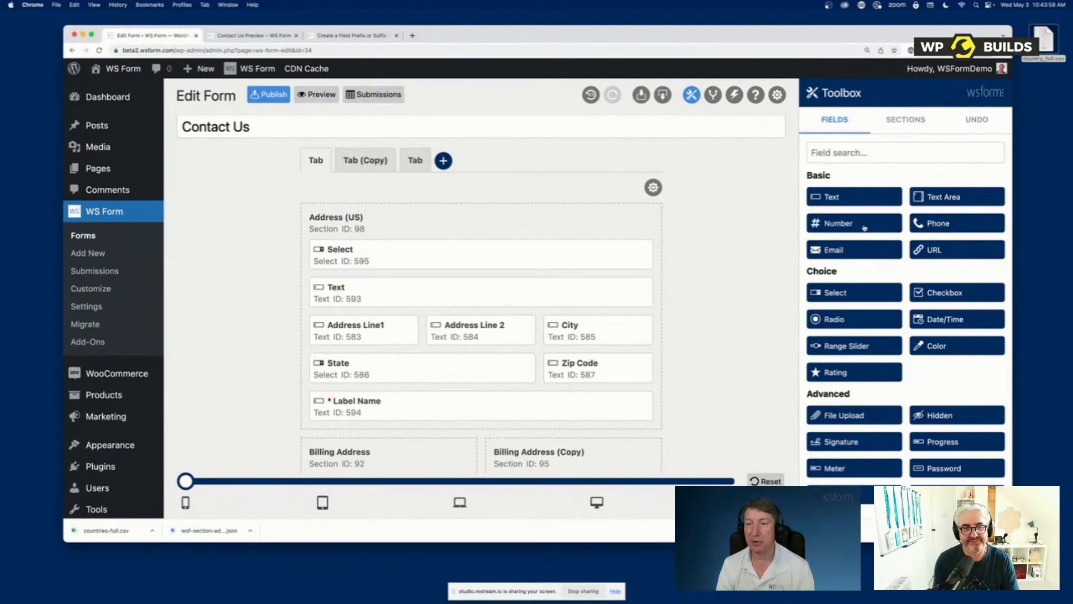
Add a Number field above the Select field in the Address (US) section and open its advanced settings
left_click_drag(865, 227, 442, 258)
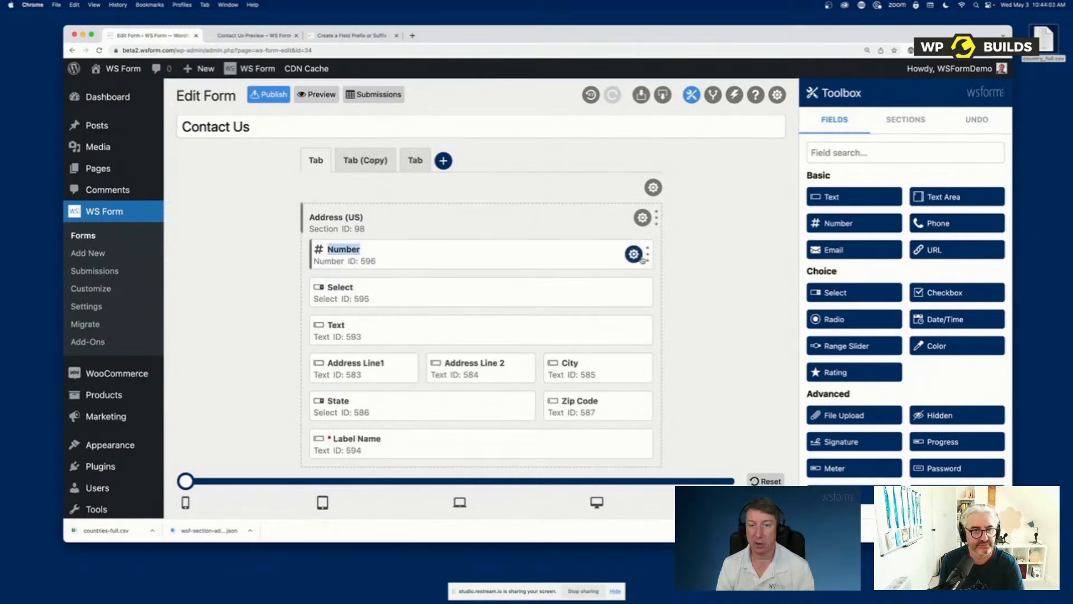
left_click(637, 256)
left_click(906, 118)
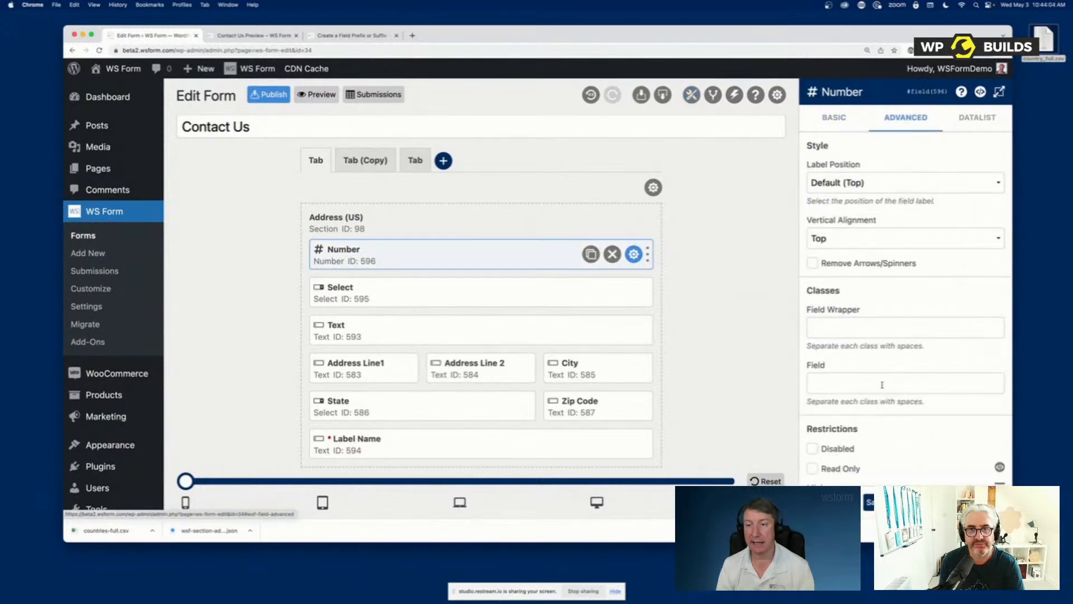
scroll(875, 391, "down", 5)
scroll(875, 395, "down", 2)
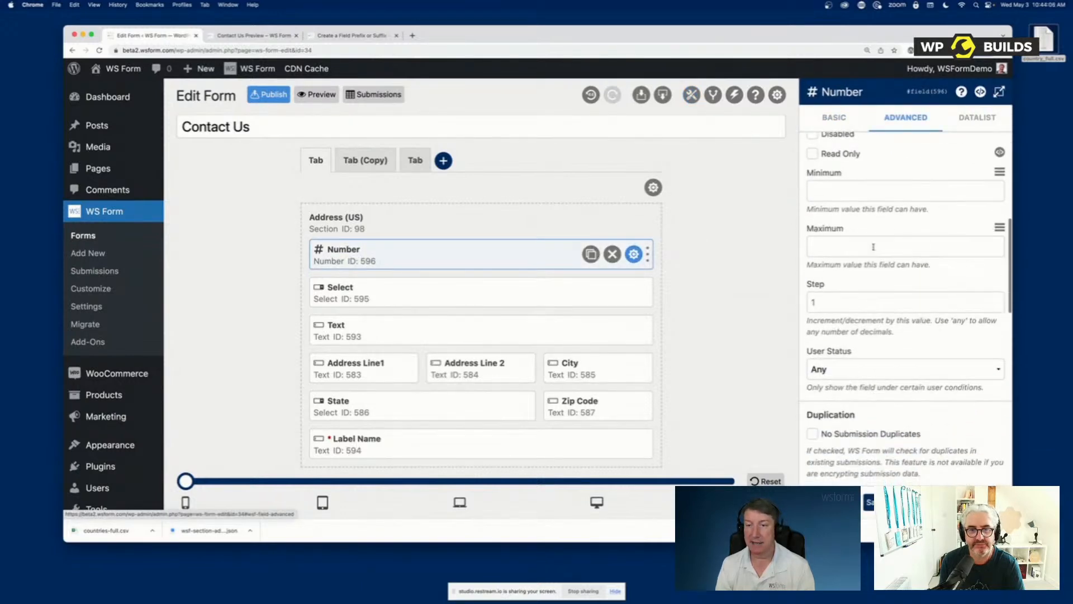
Try a Step value of 10 and the value "any" in the Number field's advanced settings
left_click(837, 304)
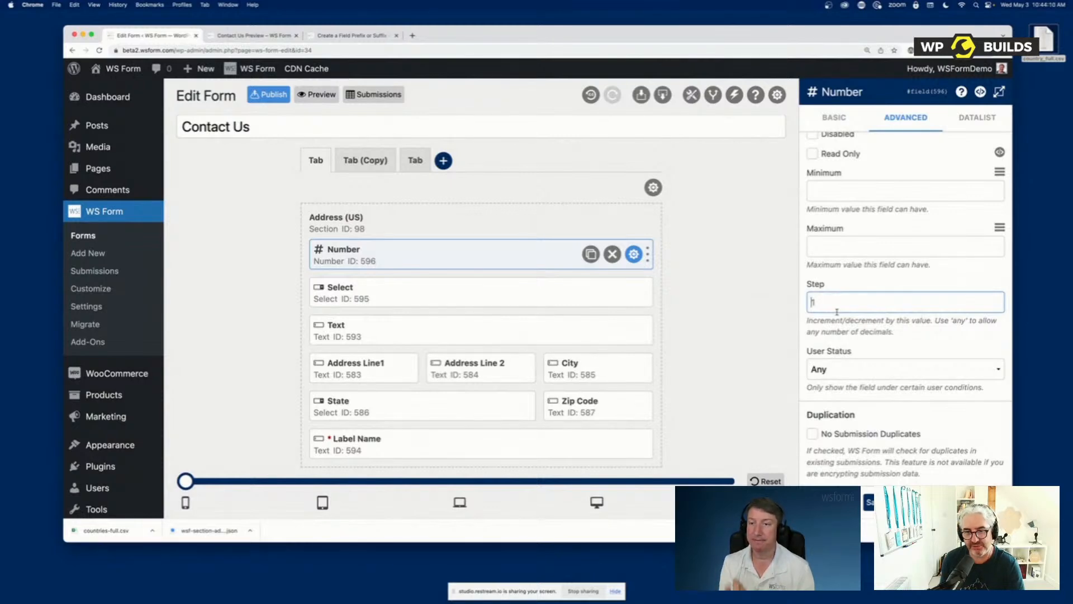
type("0")
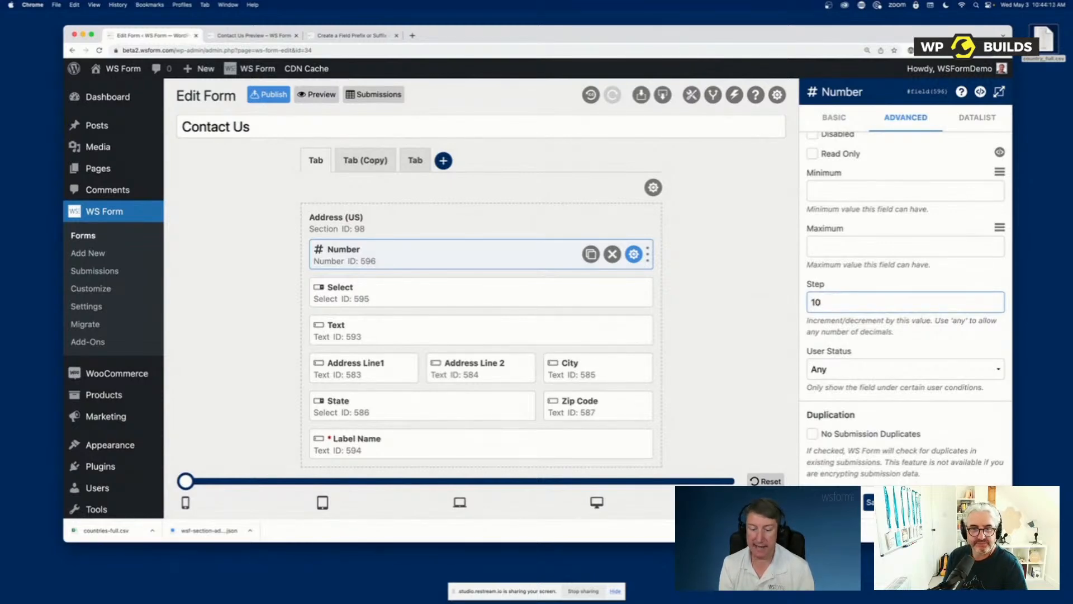
key("BackSpace")
key("BackSpace")
type("any")
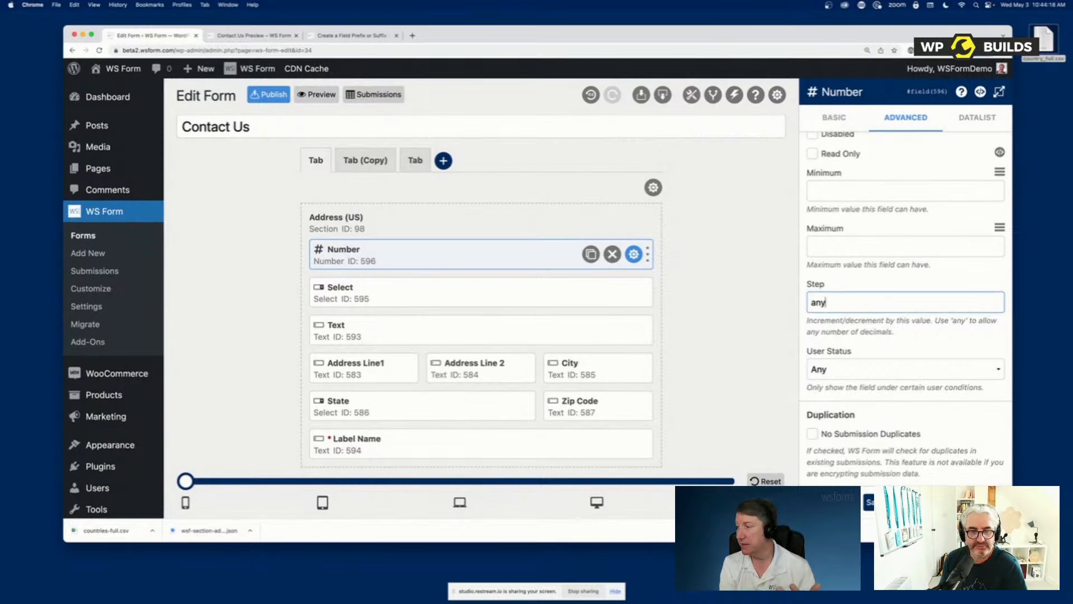
Try a Step value of 0.01 for the Number field, clear it, and close the field settings
key("BackSpace")
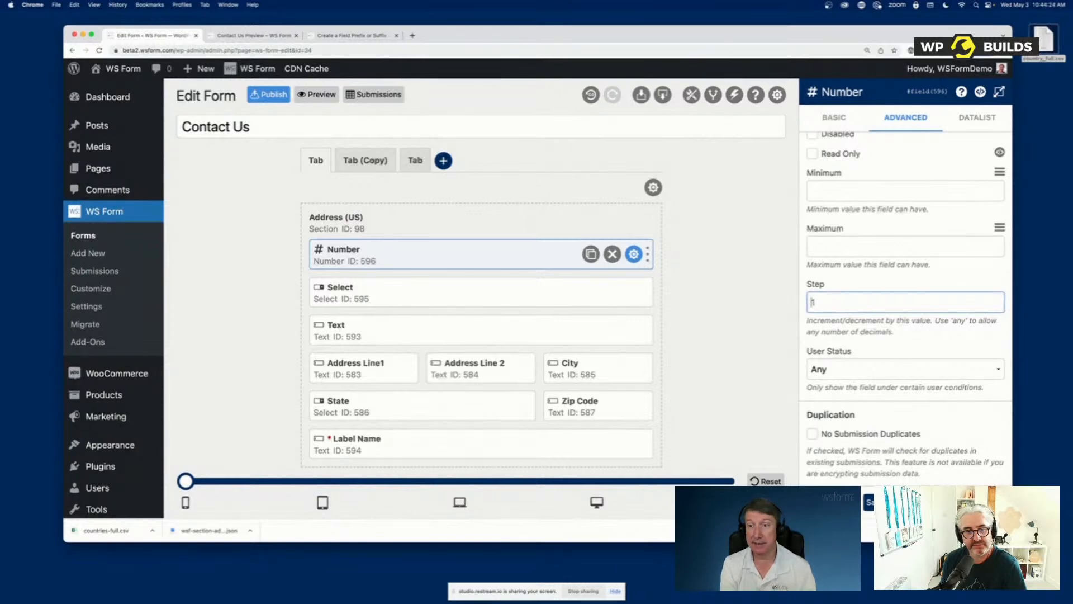
type("0.0")
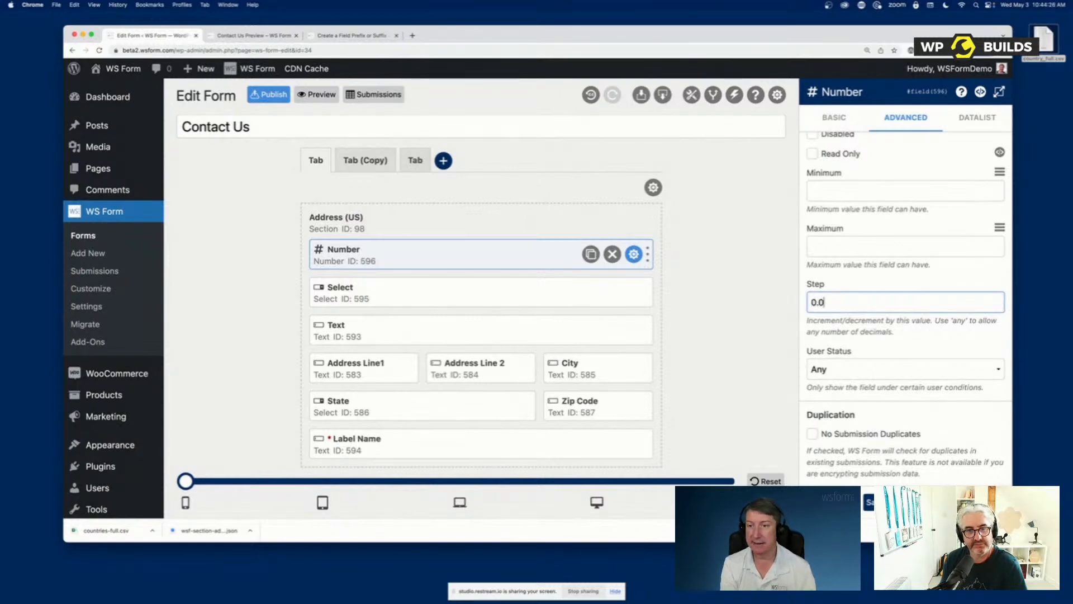
type("1")
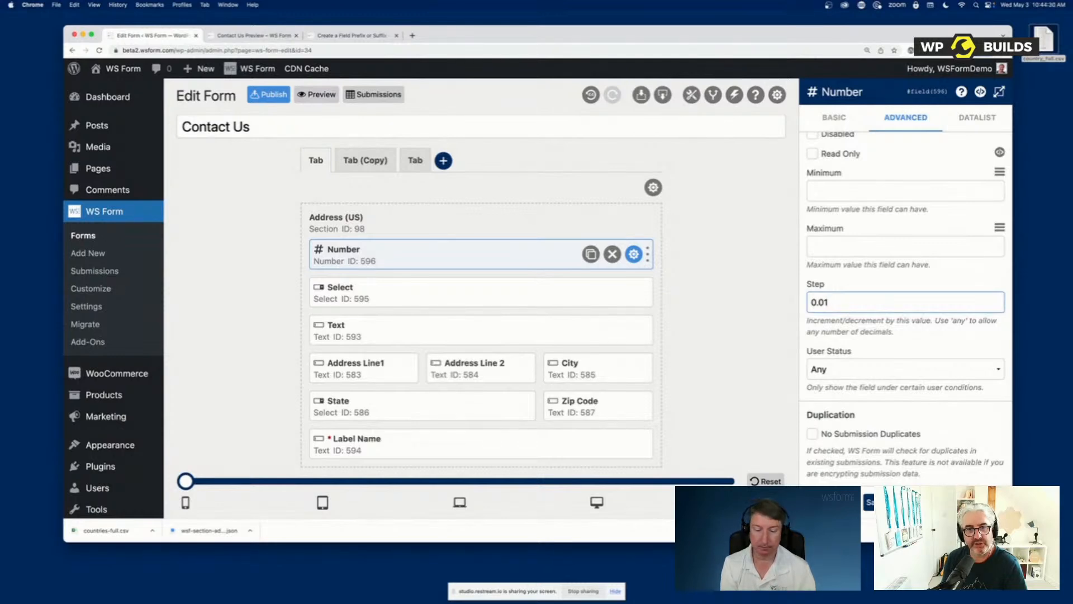
key("BackSpace")
key("BackSpace")
key("BackSpace")
key("BackSpace")
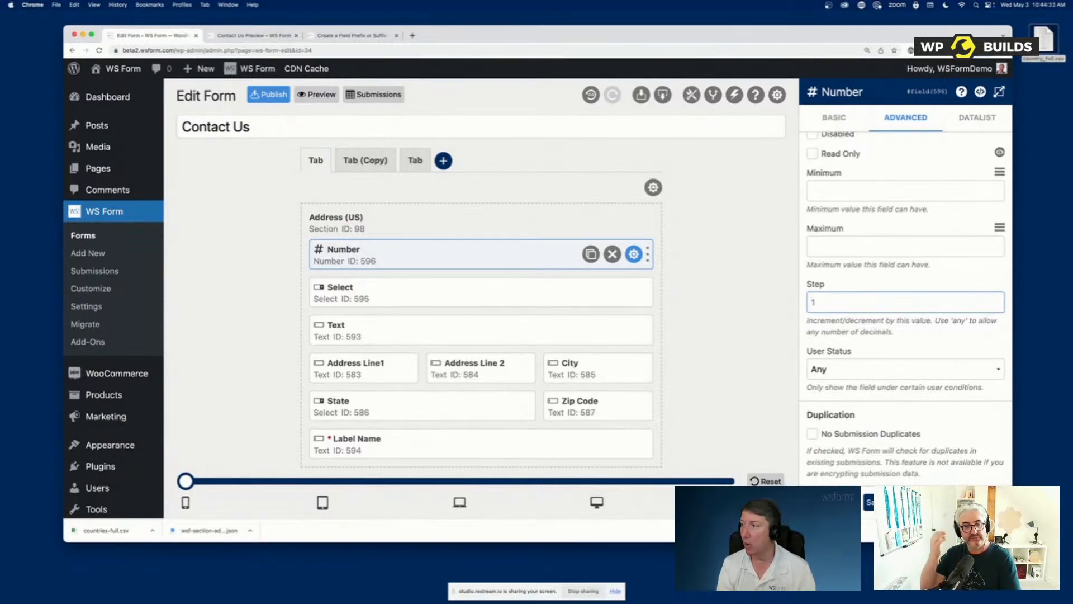
left_click(869, 501)
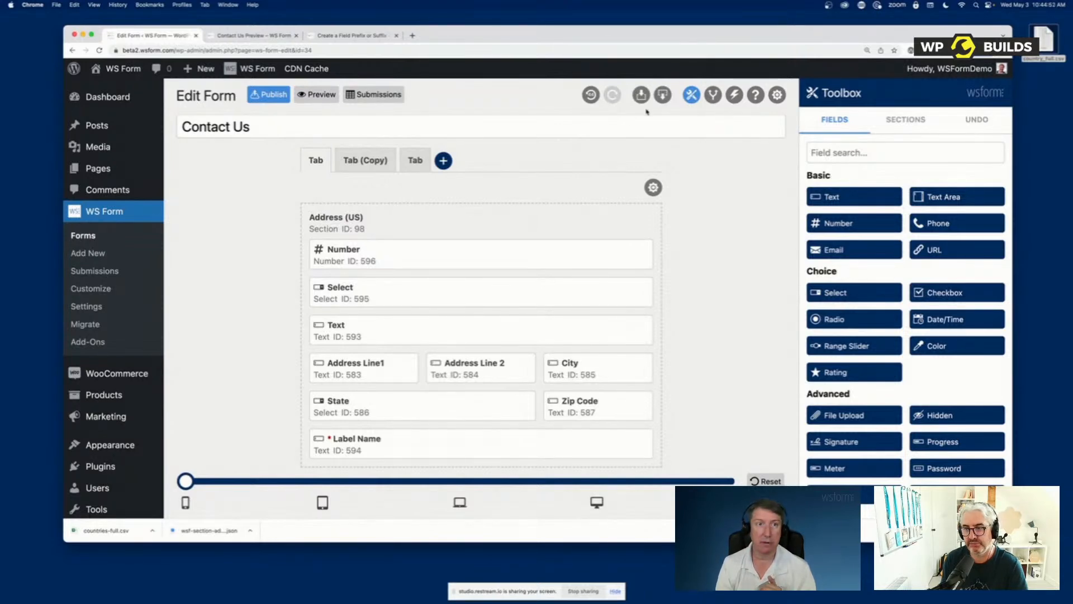
Switch to the WS Form website and search its Knowledge Base for "cascading"
left_click(337, 36)
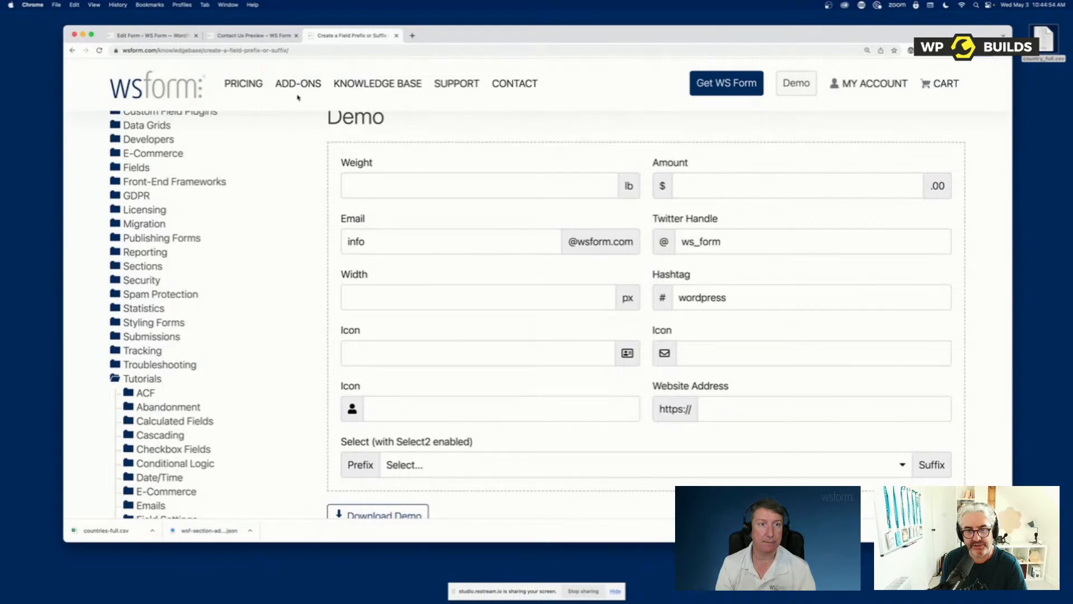
left_click(344, 85)
left_click(180, 208)
type("cascading")
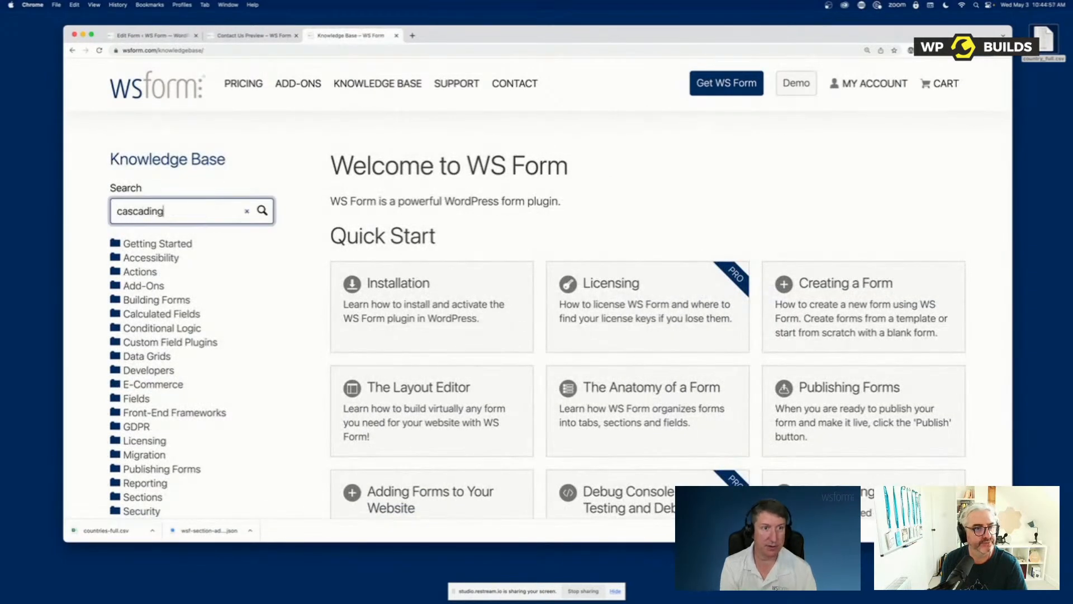
key("Return")
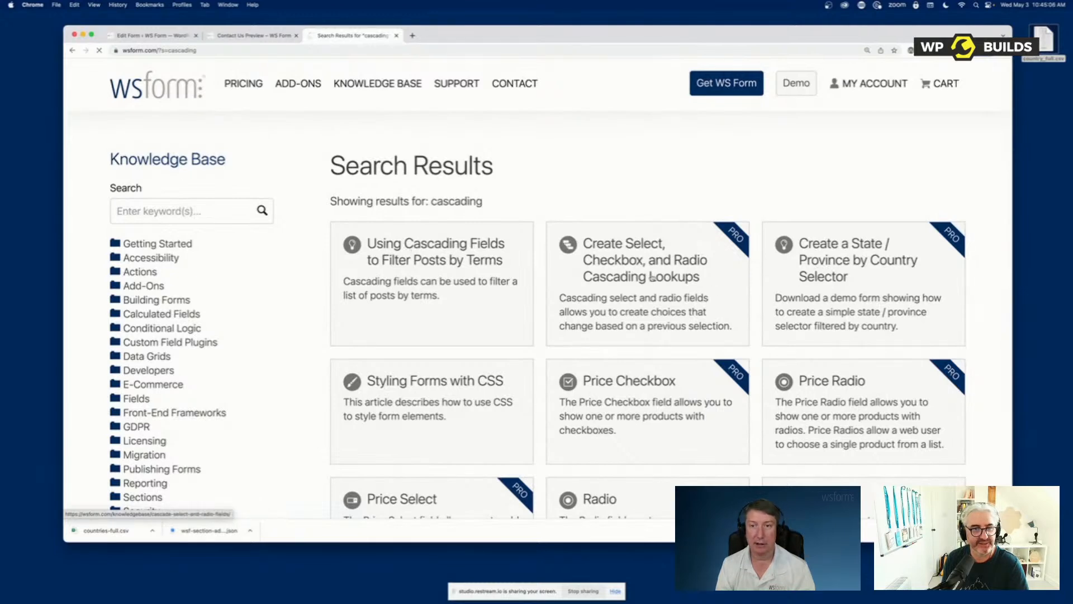
Open the Create Select, Checkbox, and Radio Cascading Lookups article and choose Dodge and Challenger in its Selects demo
scroll(651, 278, "down", 5)
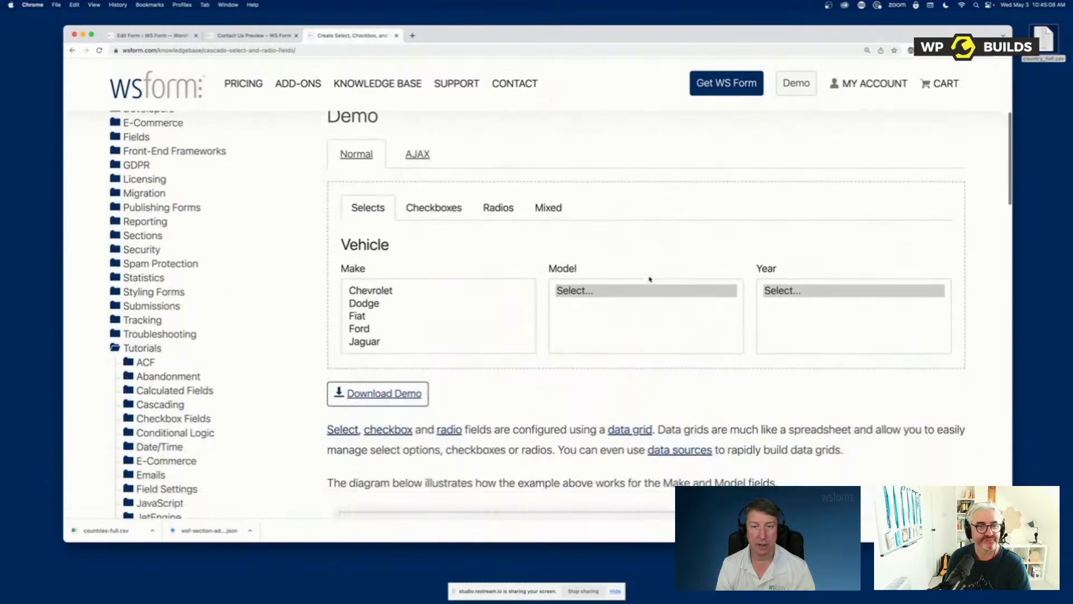
scroll(650, 278, "down", 1)
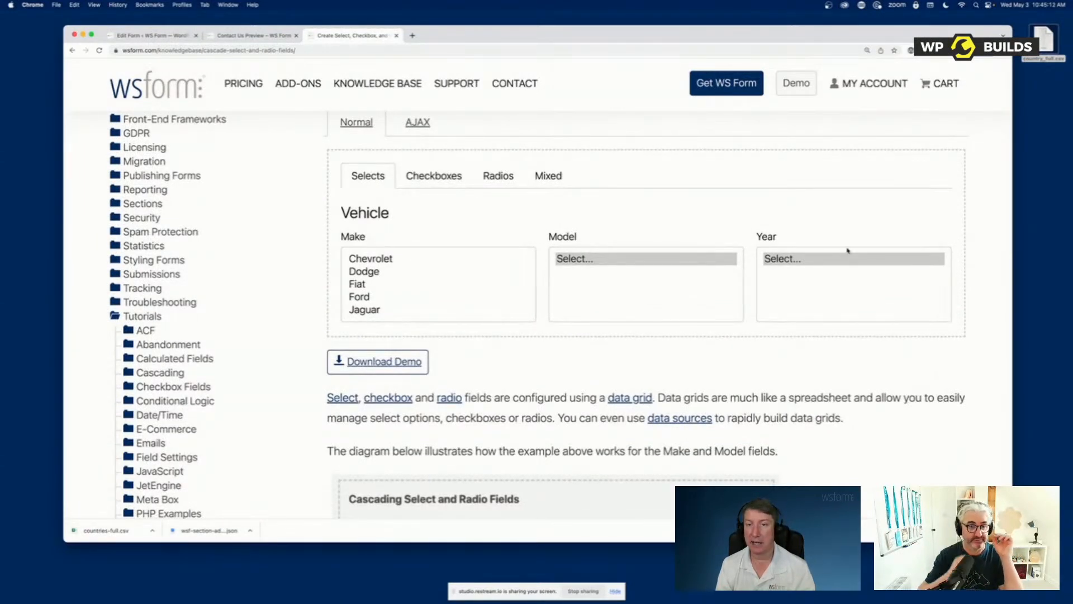
left_click(409, 272)
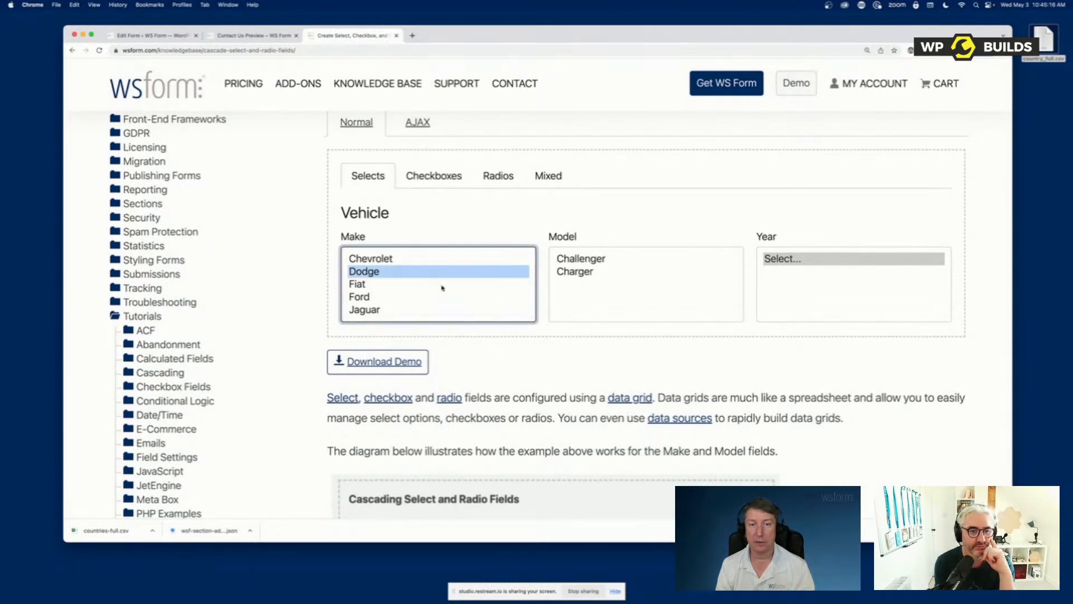
left_click(606, 259)
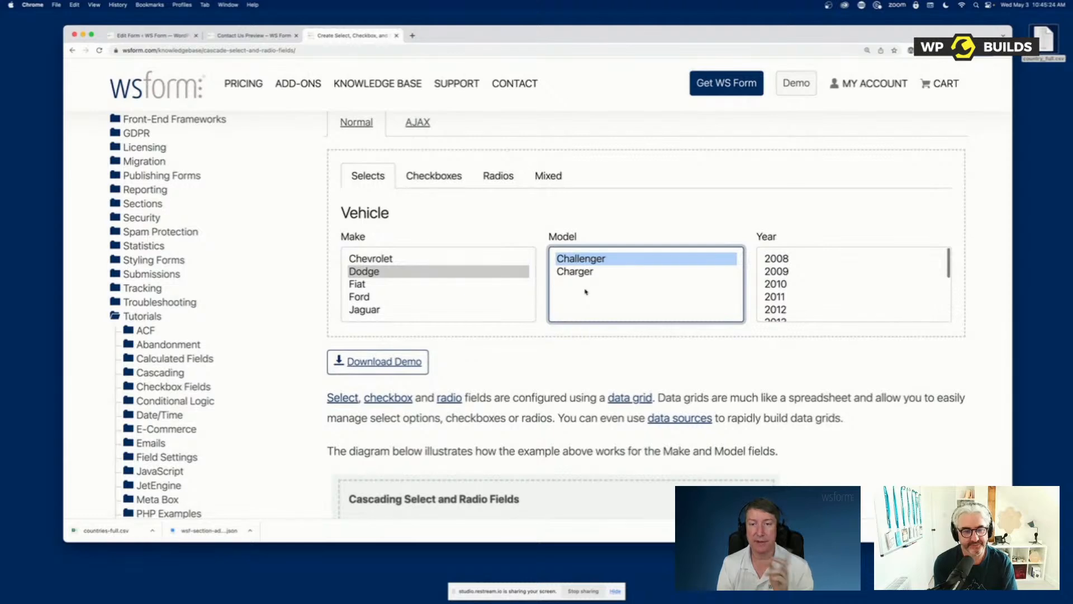
In the Checkboxes demo, tick the Interior category, the Dash Parts subcategory and the 2004-2006 Titan Armada bezel product
left_click(419, 182)
left_click(374, 239)
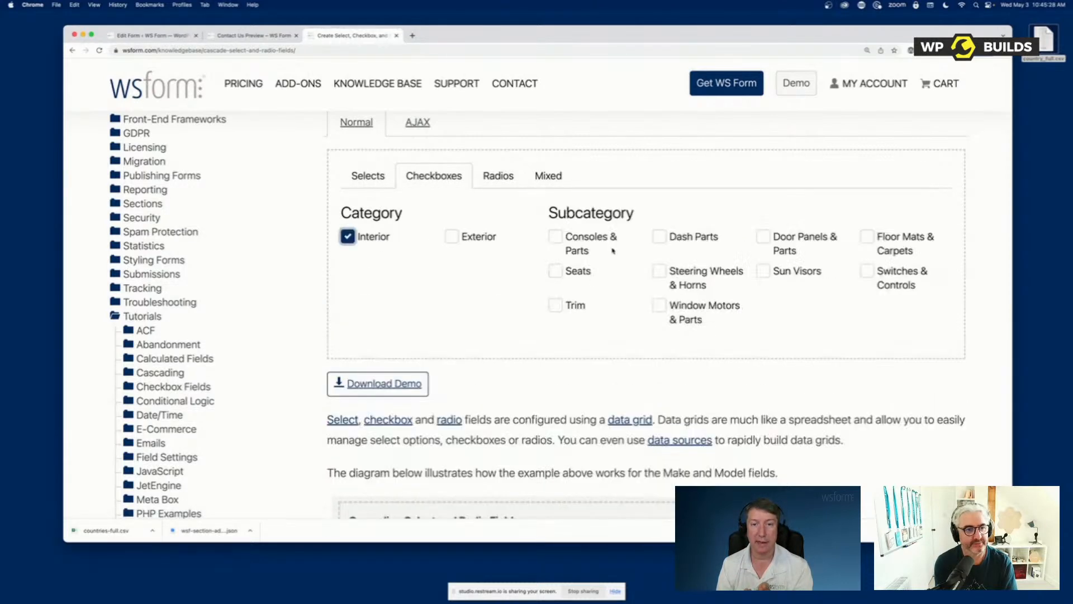
left_click(669, 239)
left_click(371, 382)
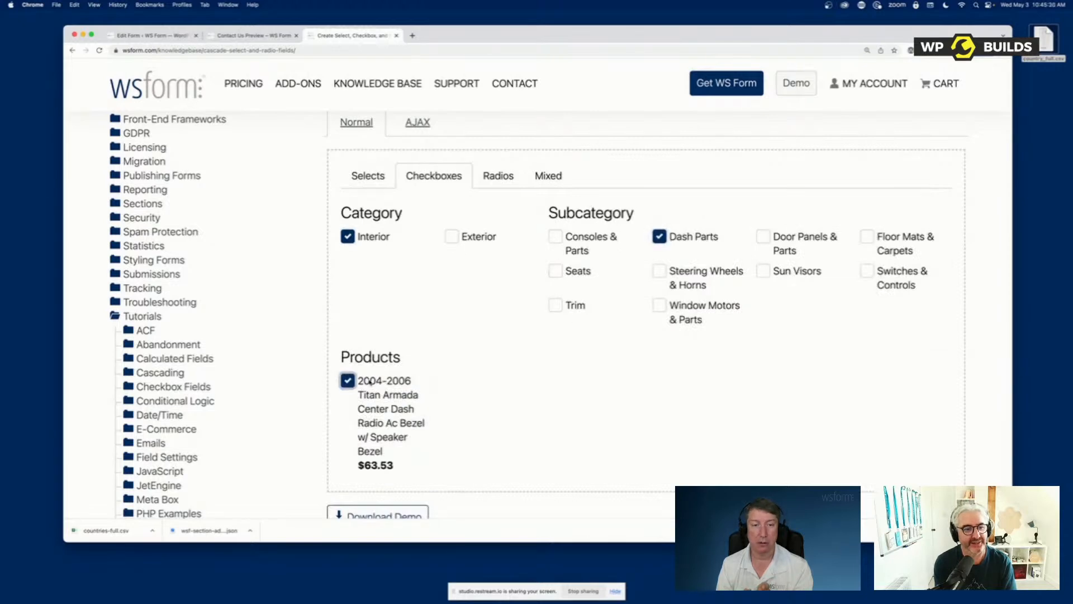
In the Radios demo, choose The Beatles, the Revolver album and the track Here, There and Everywhere
left_click(497, 178)
left_click(382, 236)
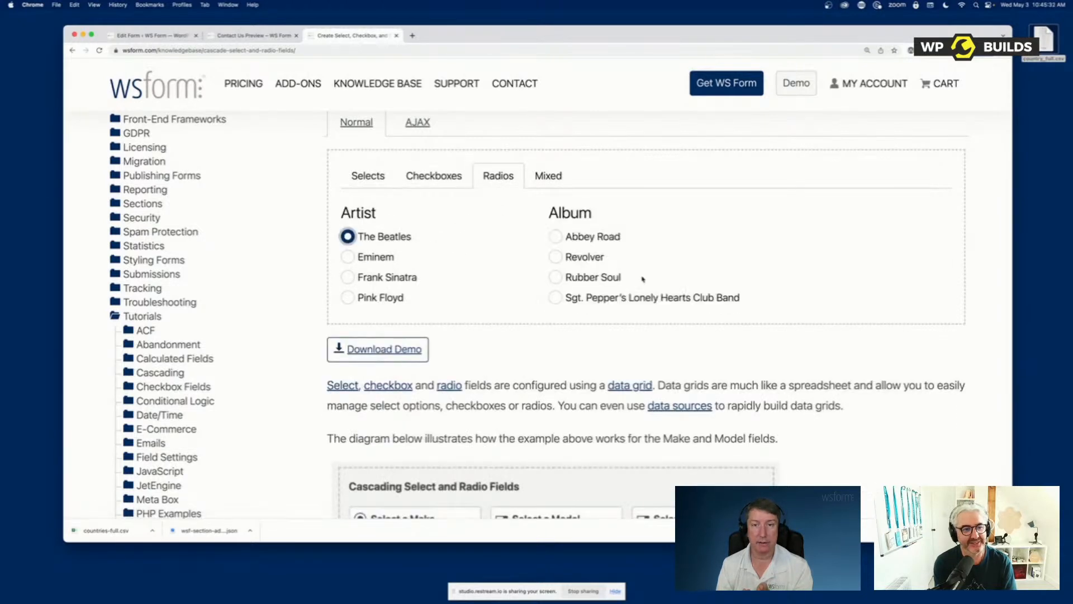
left_click(599, 258)
left_click(811, 320)
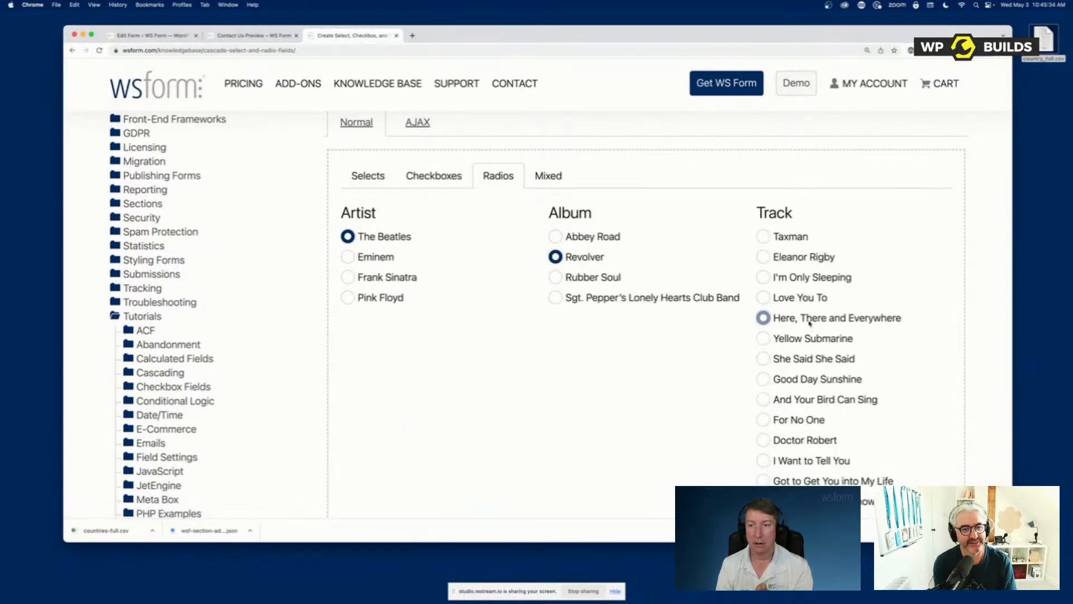
In the Mixed demo, tick Africa and Americas, and choose Latin America and the Caribbean with Belize as the country
left_click(558, 181)
left_click(380, 228)
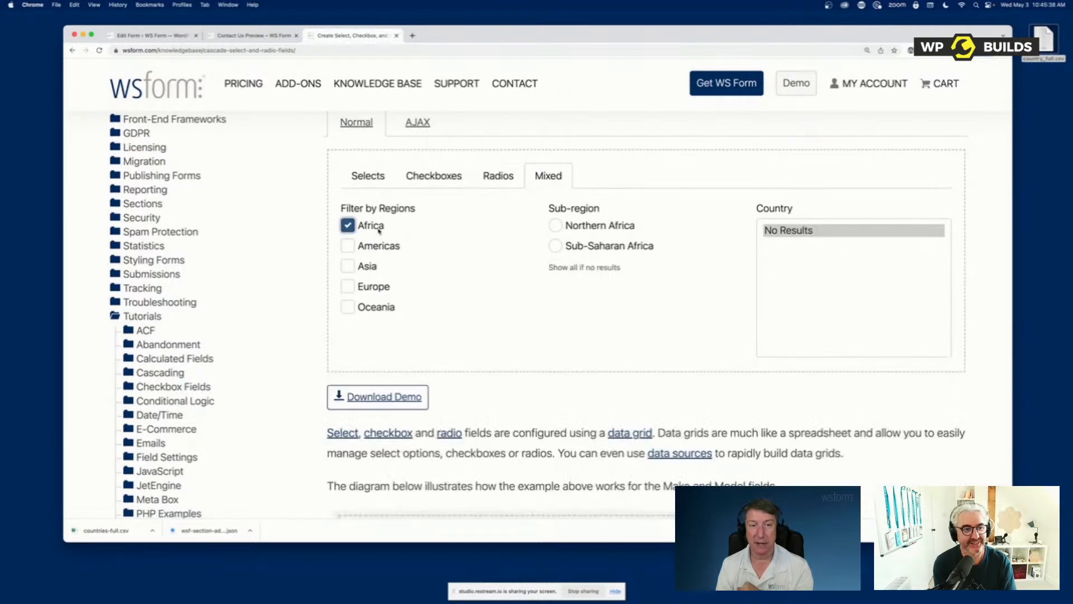
left_click(373, 250)
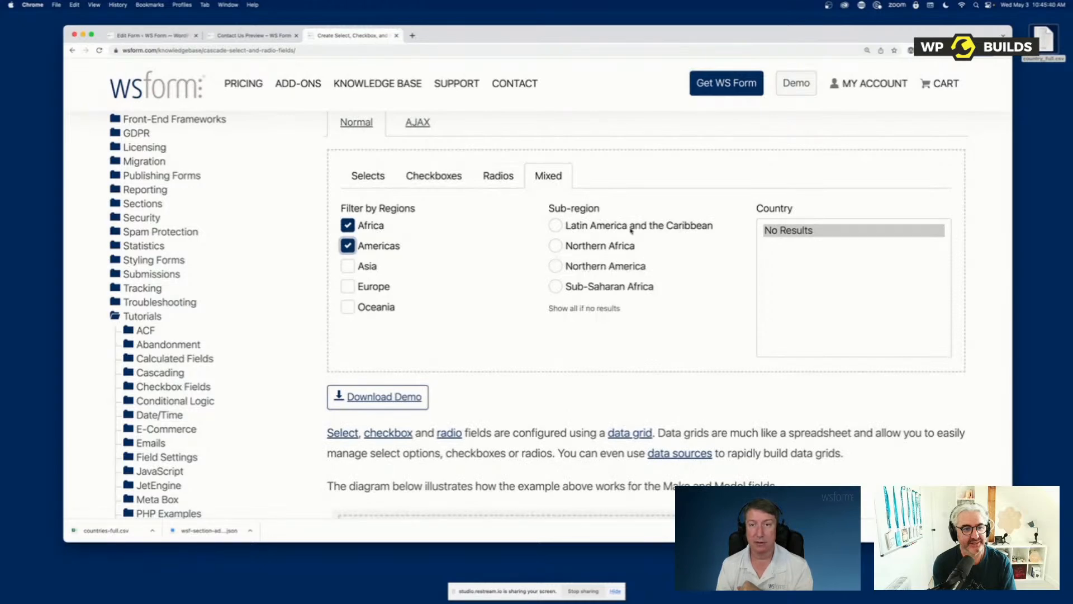
left_click(631, 230)
left_click(795, 307)
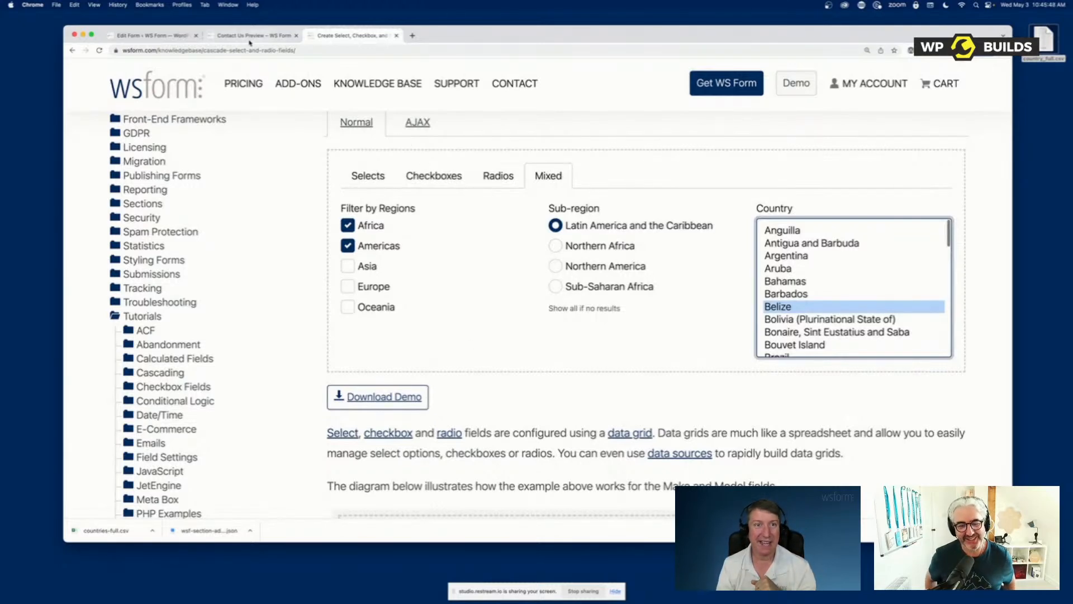
Return to the Contact Us form editor and add a File Upload field above the Number field in the Address (US) section
left_click(151, 35)
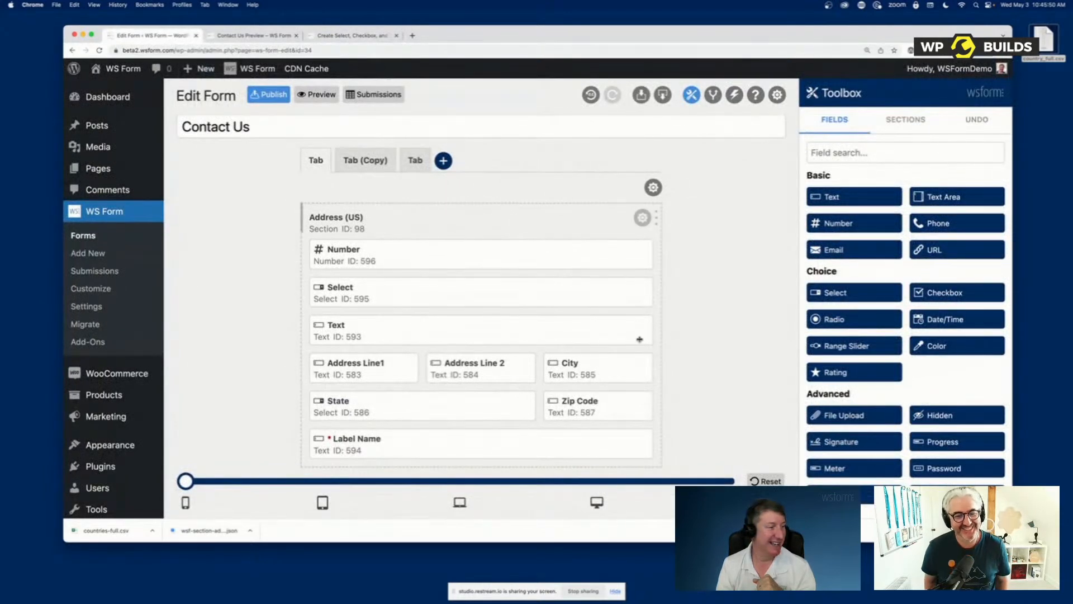
scroll(878, 408, "down", 3)
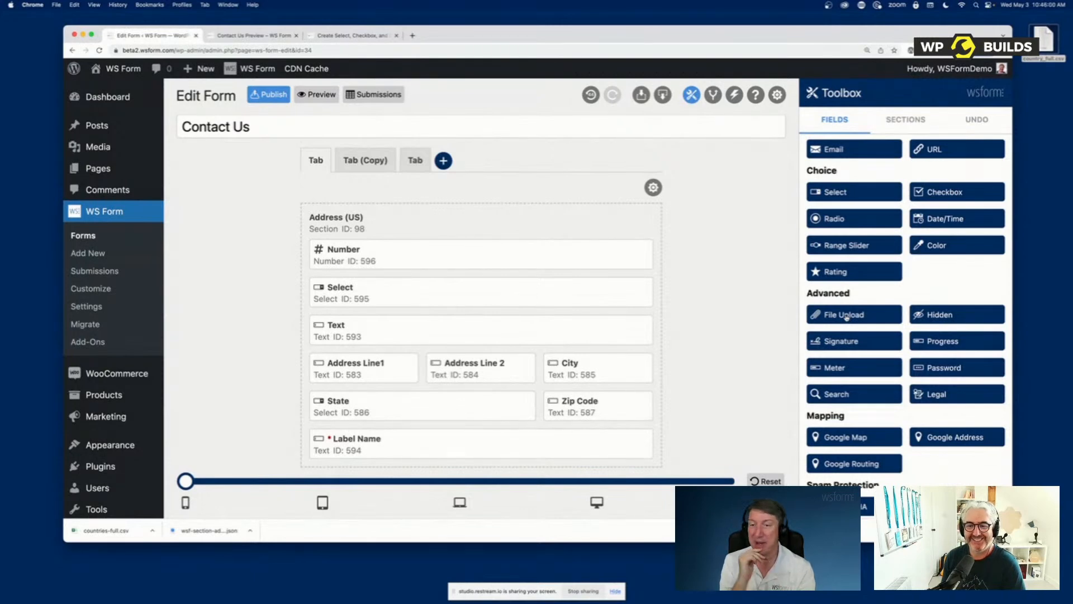
left_click_drag(845, 317, 313, 252)
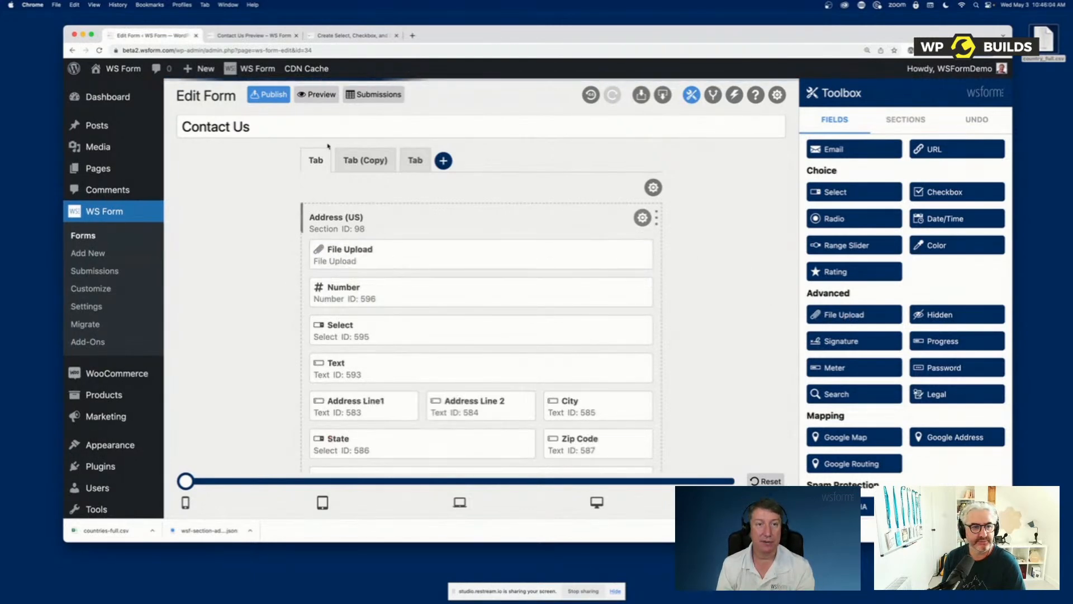
Preview the form, capture a screenshot of part of the page and add that image to the File Upload field
left_click(317, 95)
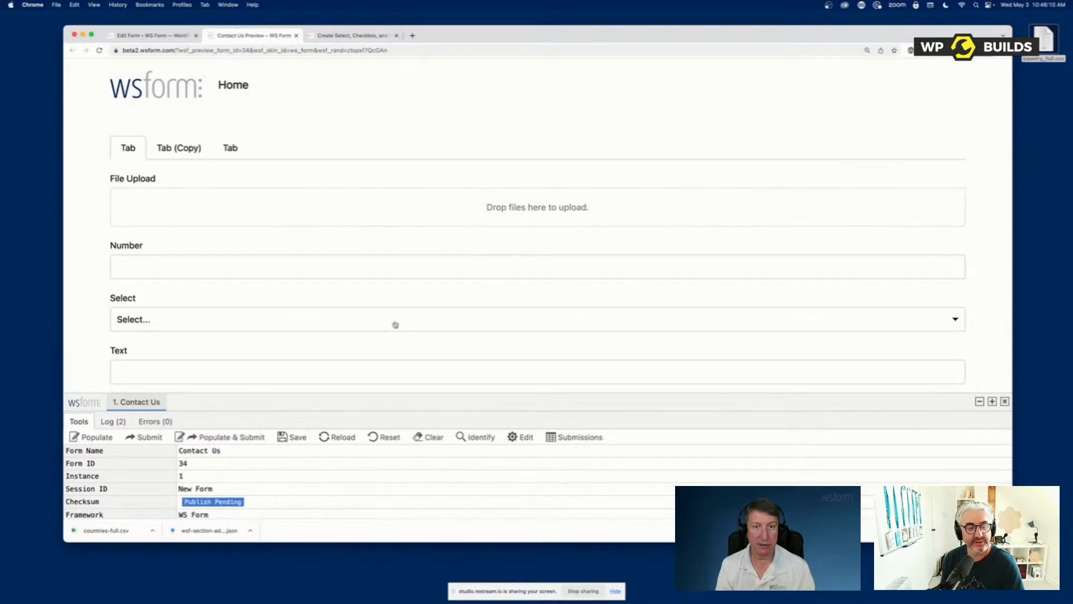
key("super+shift+4")
left_click_drag(230, 189, 339, 287)
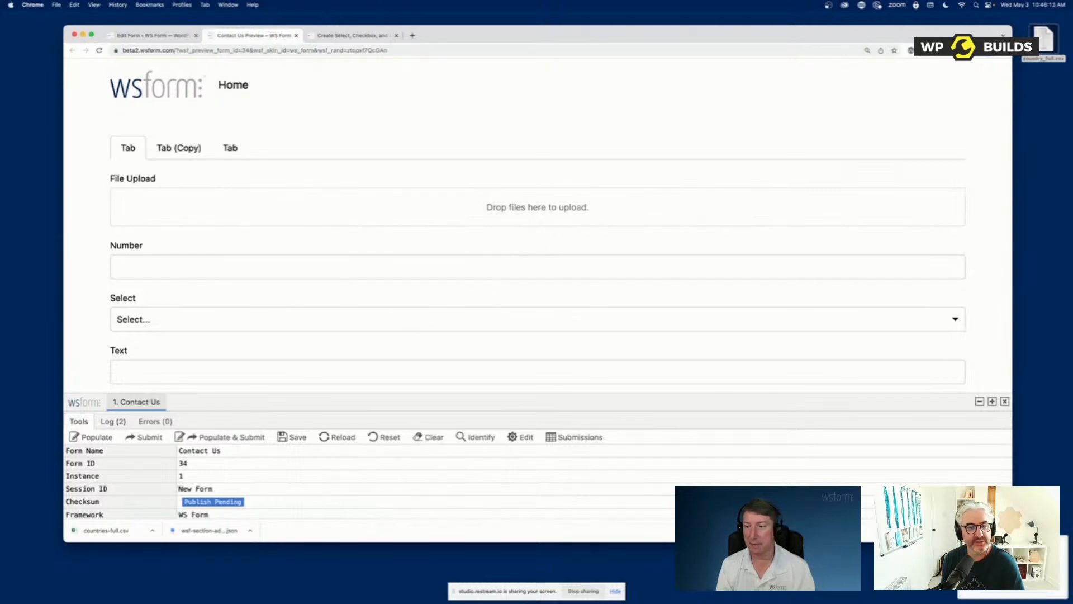
left_click_drag(1011, 564, 507, 207)
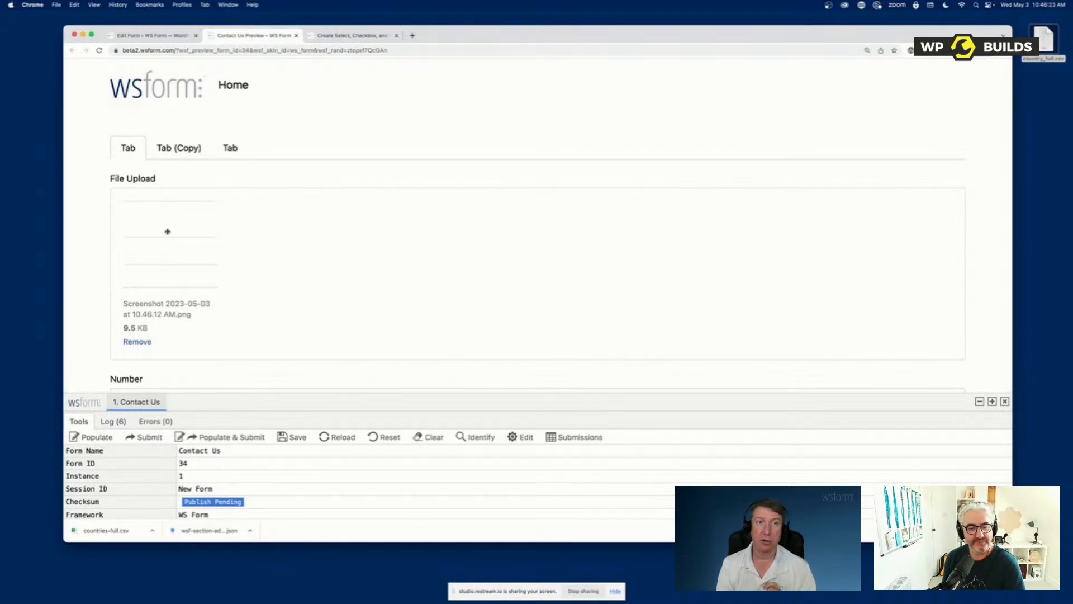
Back in the form editor, review the File Upload field's settings, including its Capture options and File Handler section, keeping Capture Off
left_click(150, 35)
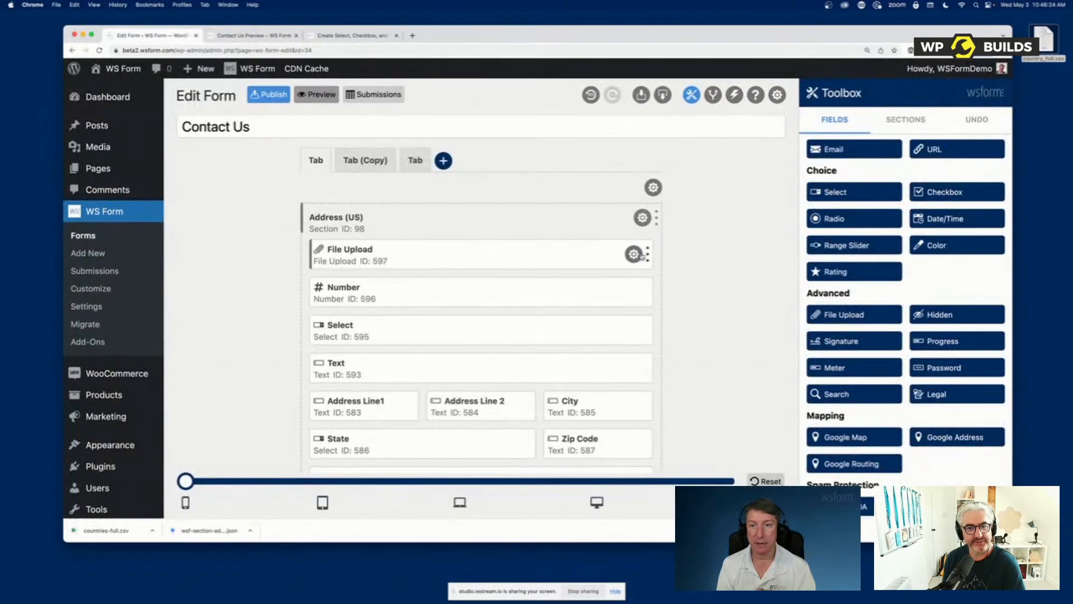
left_click(634, 254)
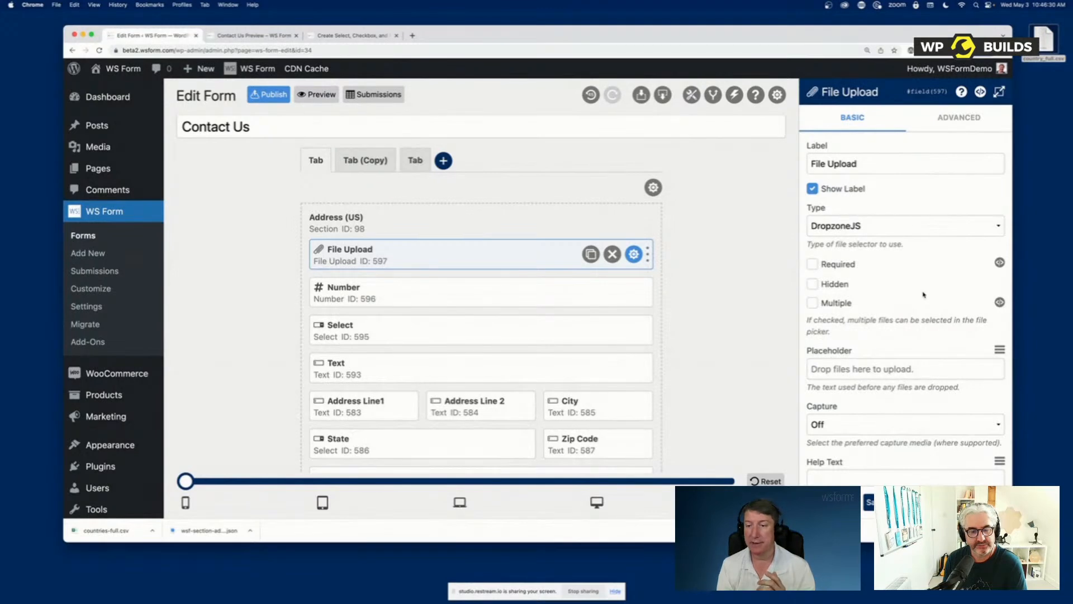
scroll(924, 293, "down", 3)
left_click(873, 330)
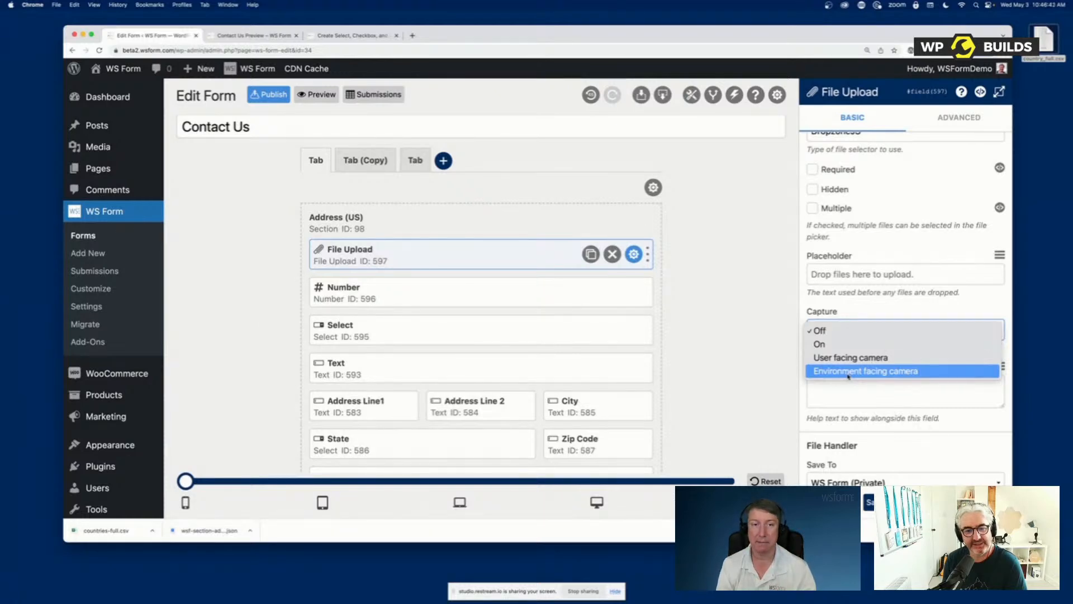
left_click(847, 330)
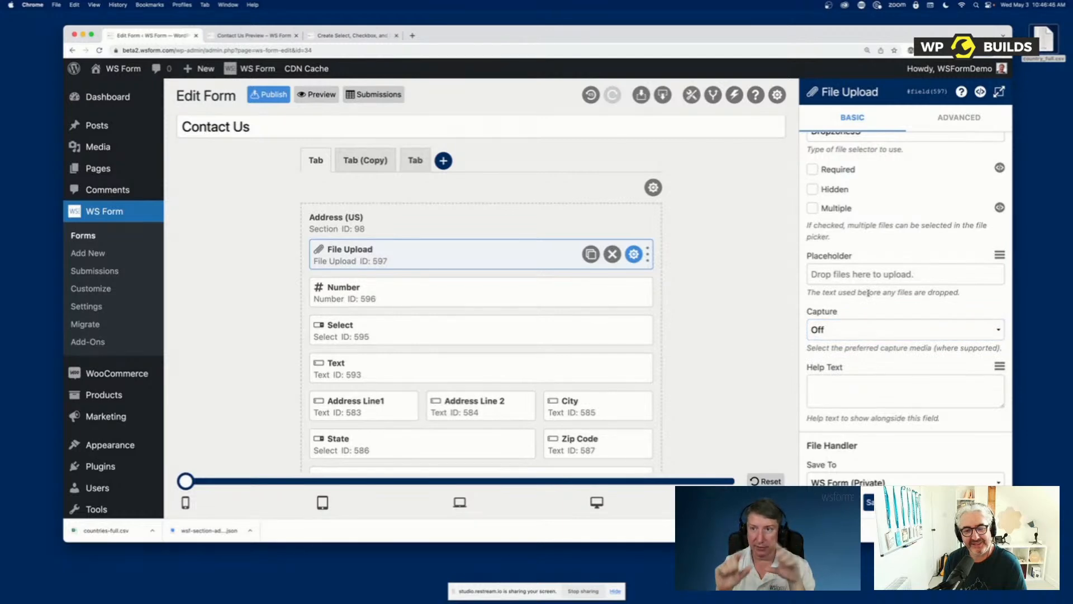
scroll(865, 293, "down", 4)
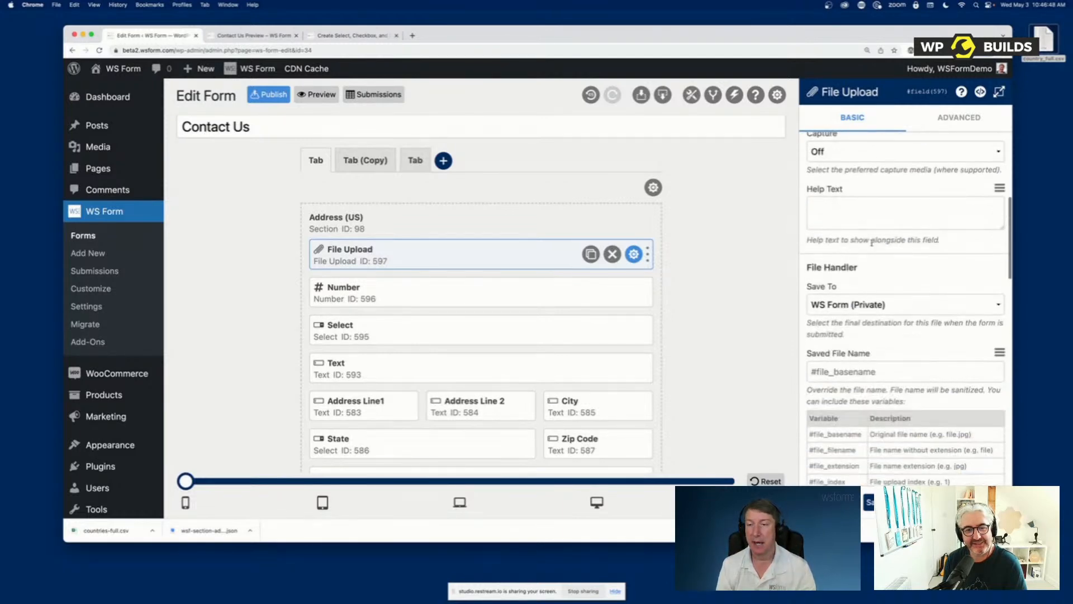
scroll(925, 295, "up", 6)
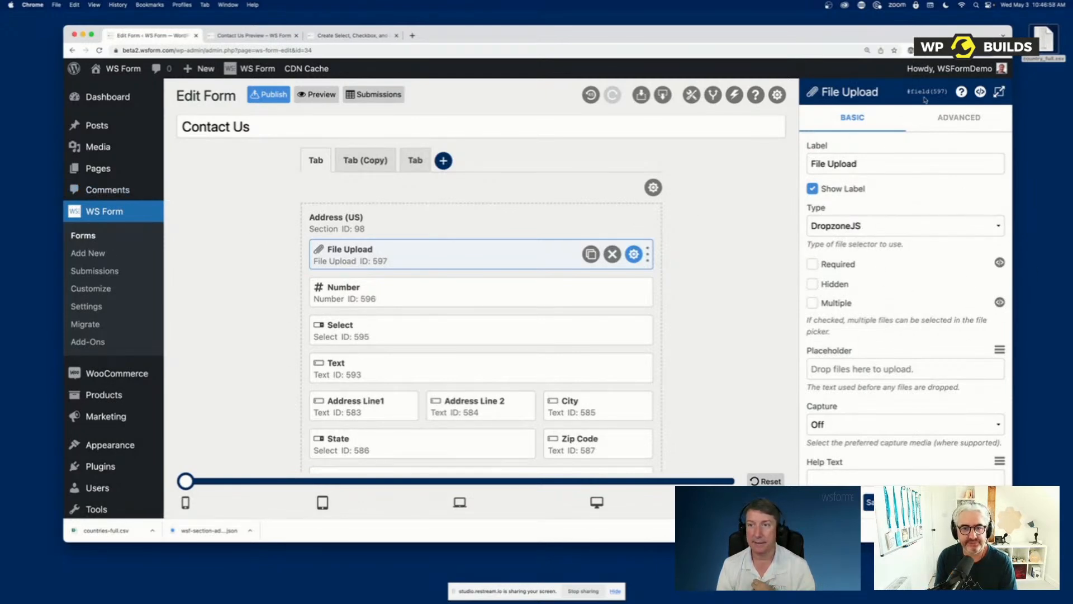
left_click(832, 502)
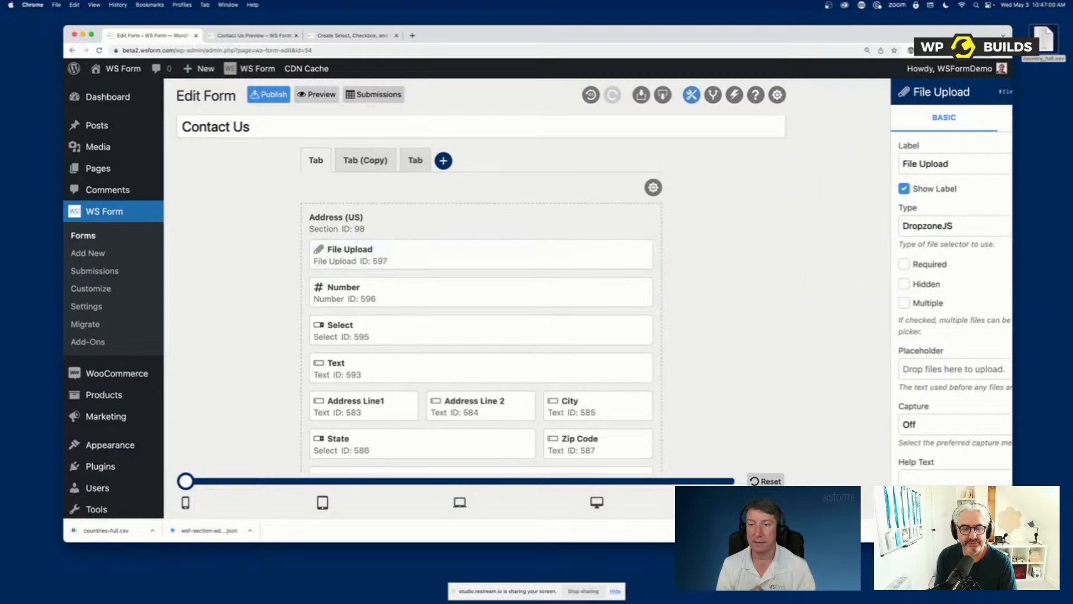
Add a Text Editor field above File Upload with the content "Some instructions", save it and preview the form
scroll(853, 417, "down", 5)
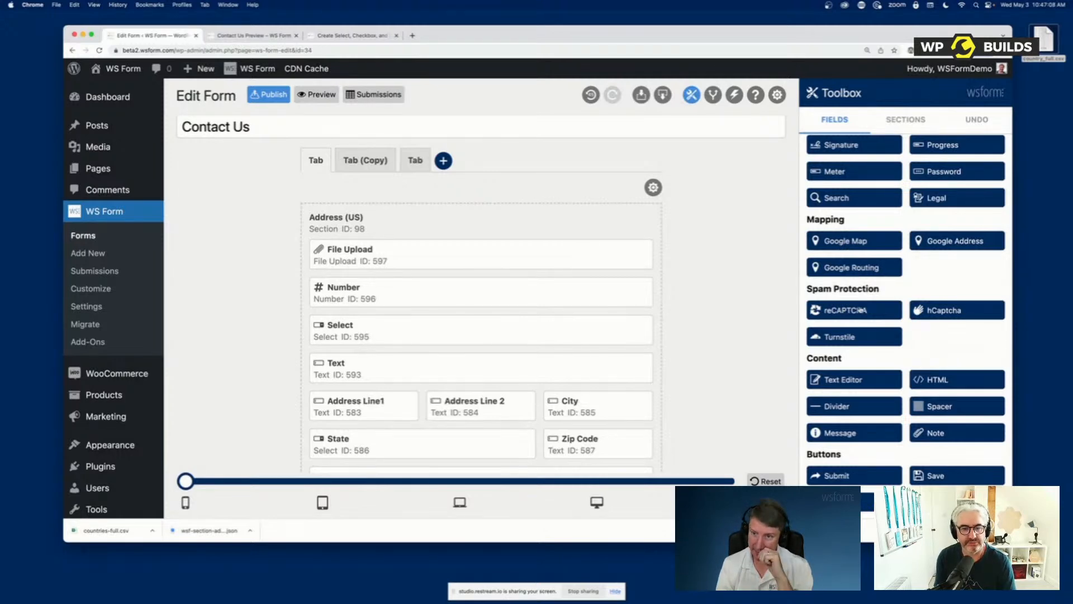
scroll(865, 395, "down", 3)
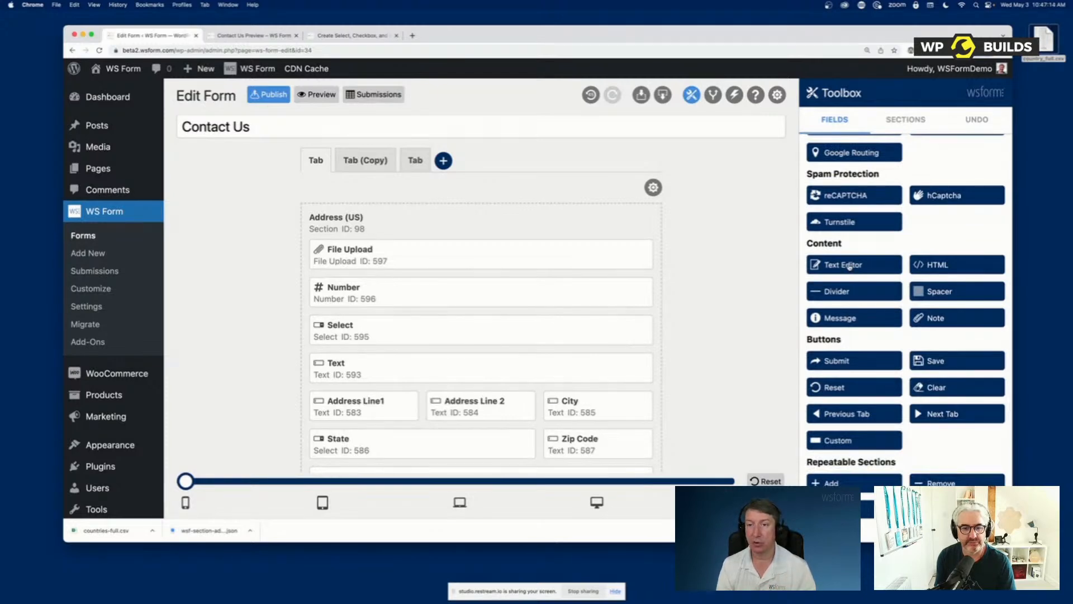
left_click_drag(849, 266, 350, 262)
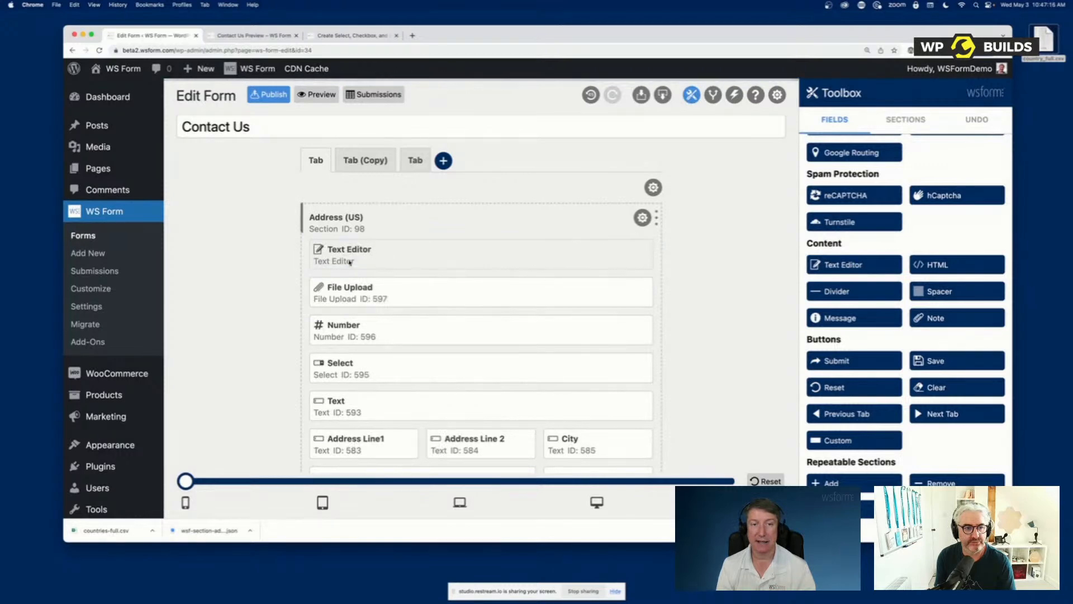
left_click(633, 255)
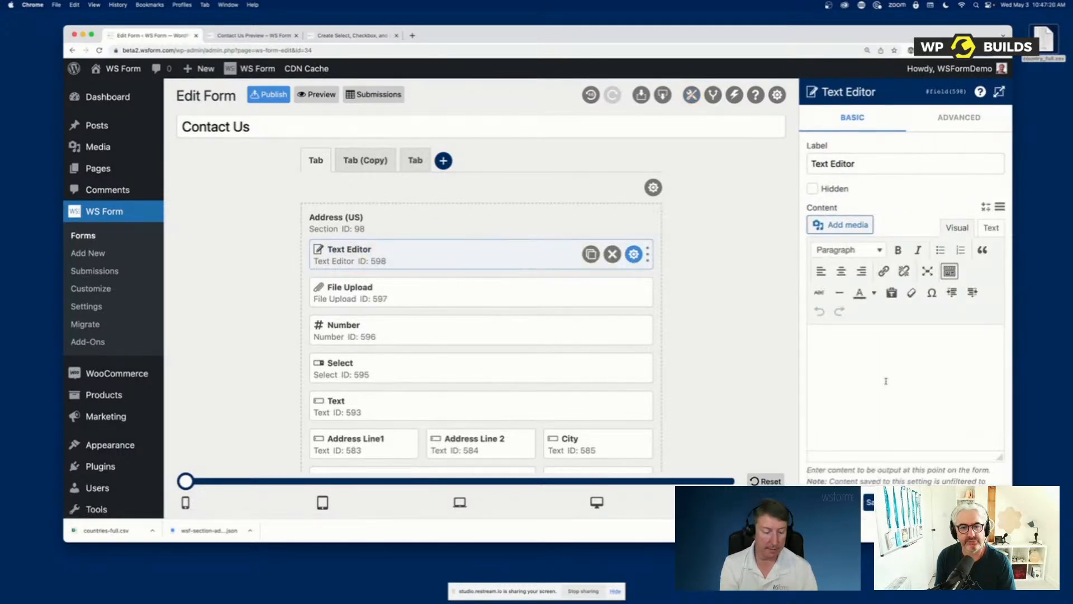
left_click(886, 381)
type("Some instructions")
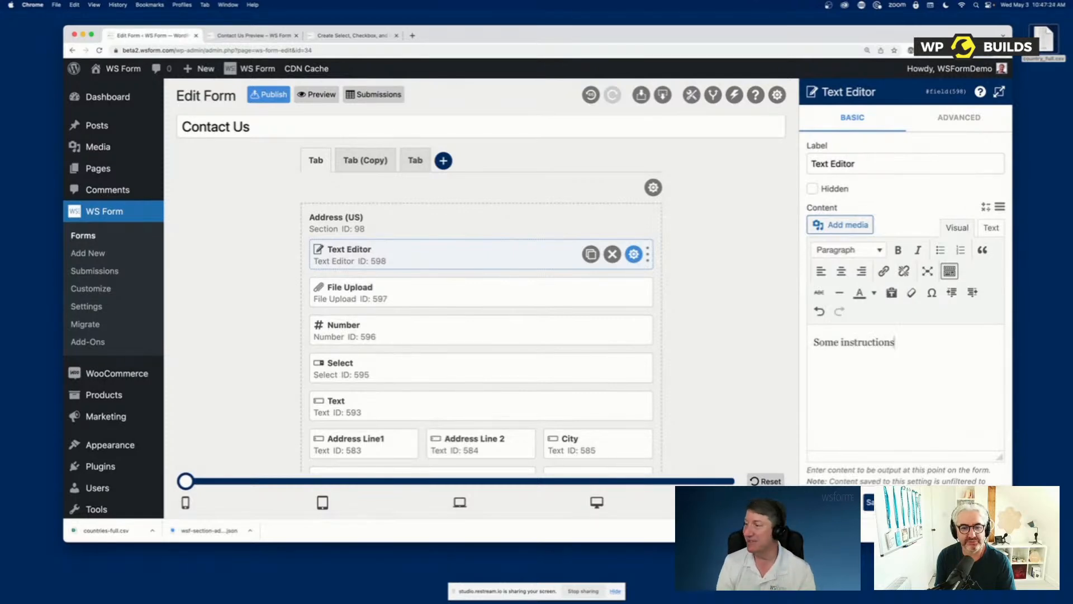
left_click(834, 502)
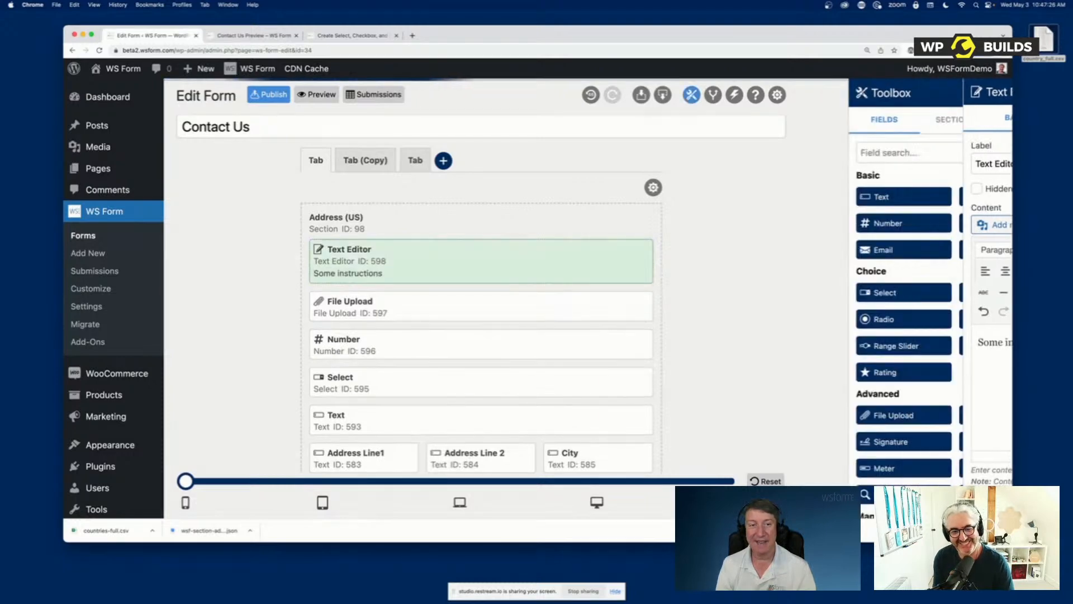
left_click(317, 94)
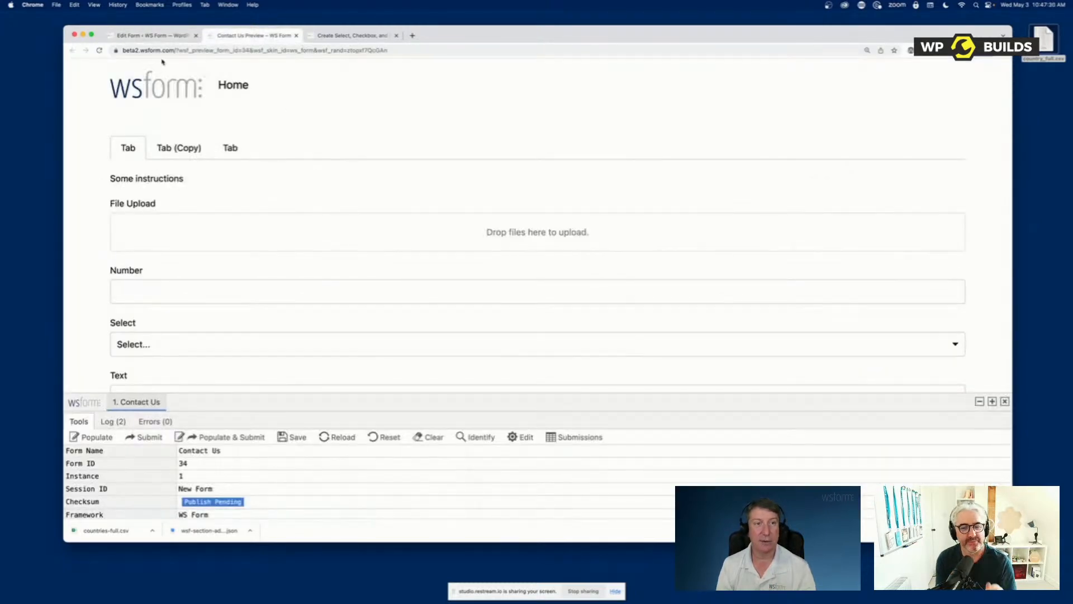
Return to the editor, add a Note above the Text Editor field with the text "Internal notes" and save it
left_click(162, 36)
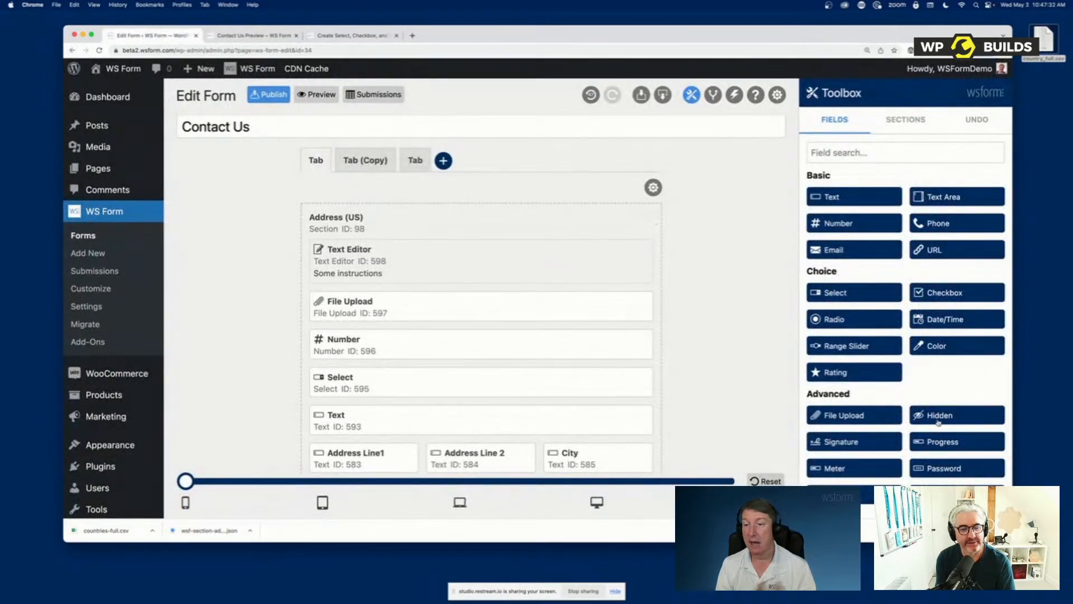
scroll(939, 422, "down", 3)
scroll(938, 422, "down", 4)
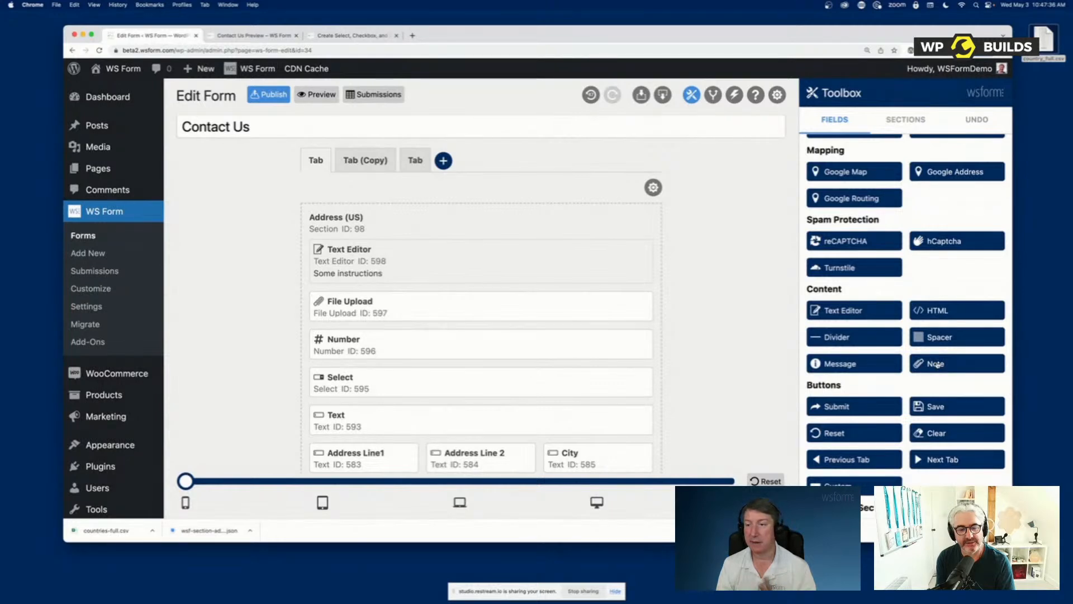
left_click_drag(938, 364, 363, 262)
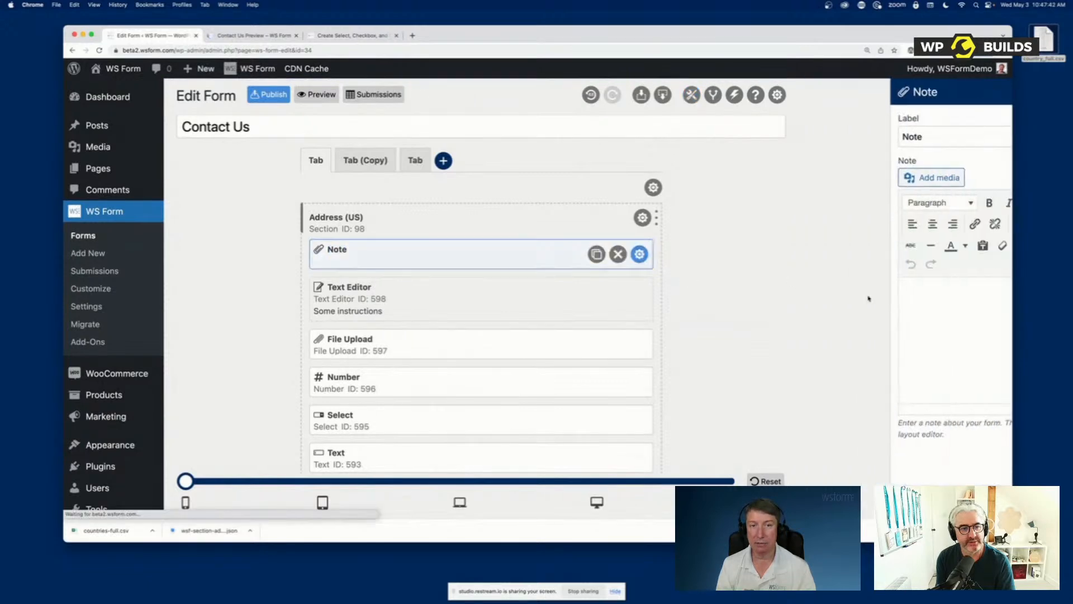
type("Internal notes")
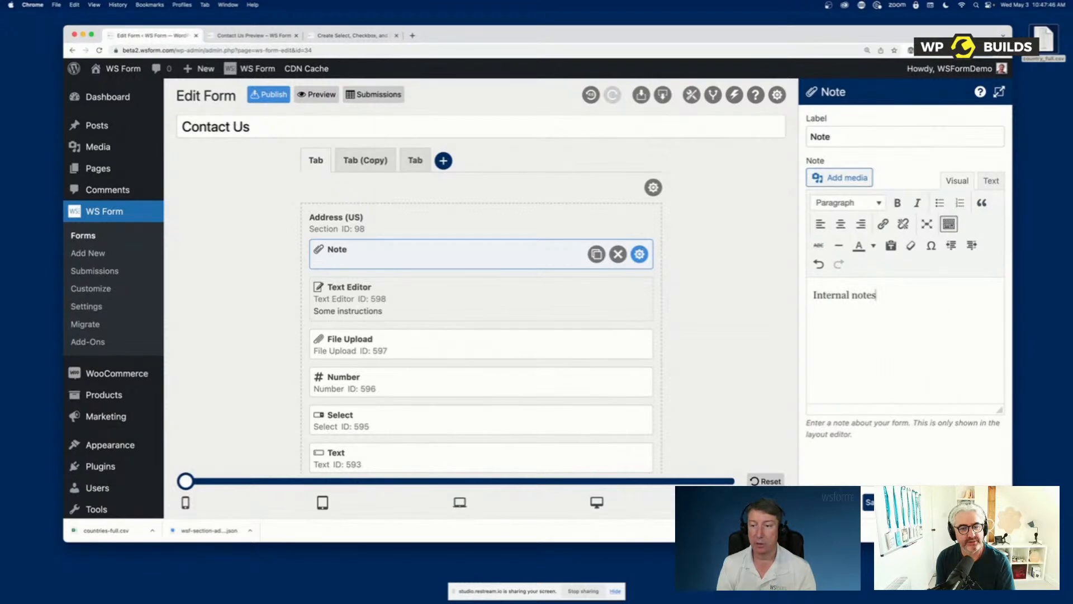
left_click(889, 502)
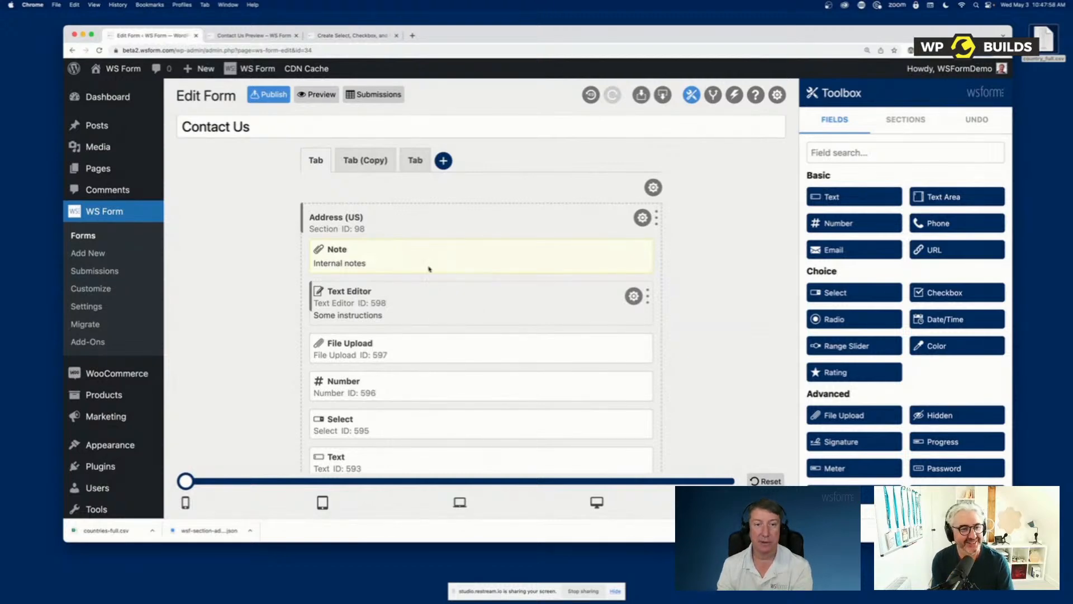
Add a second, empty Note between the Number and Select fields and close its settings
scroll(946, 455, "down", 4)
scroll(946, 455, "down", 6)
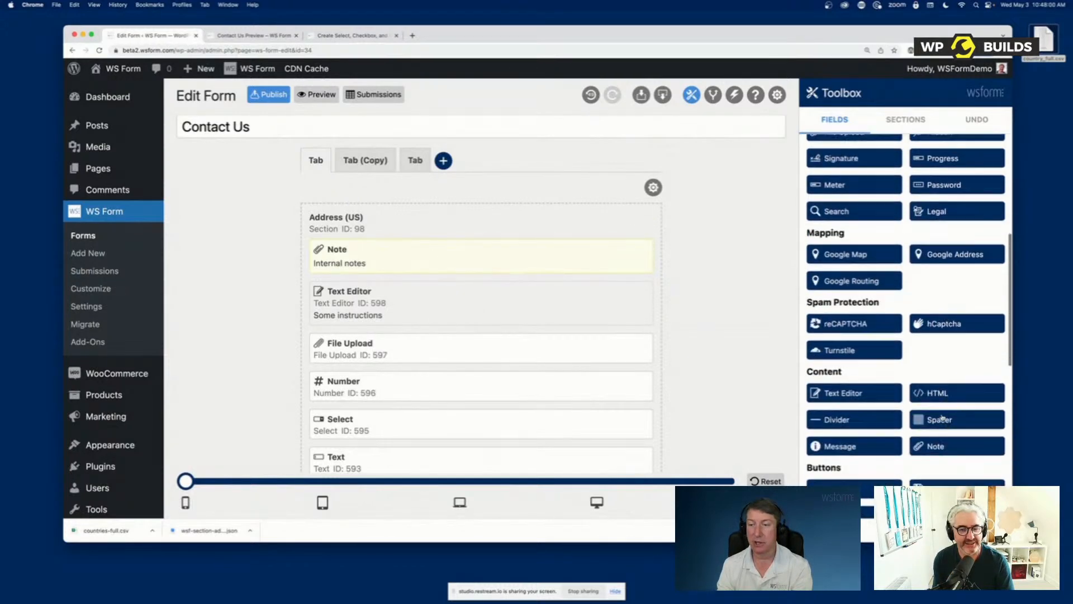
left_click_drag(938, 444, 326, 422)
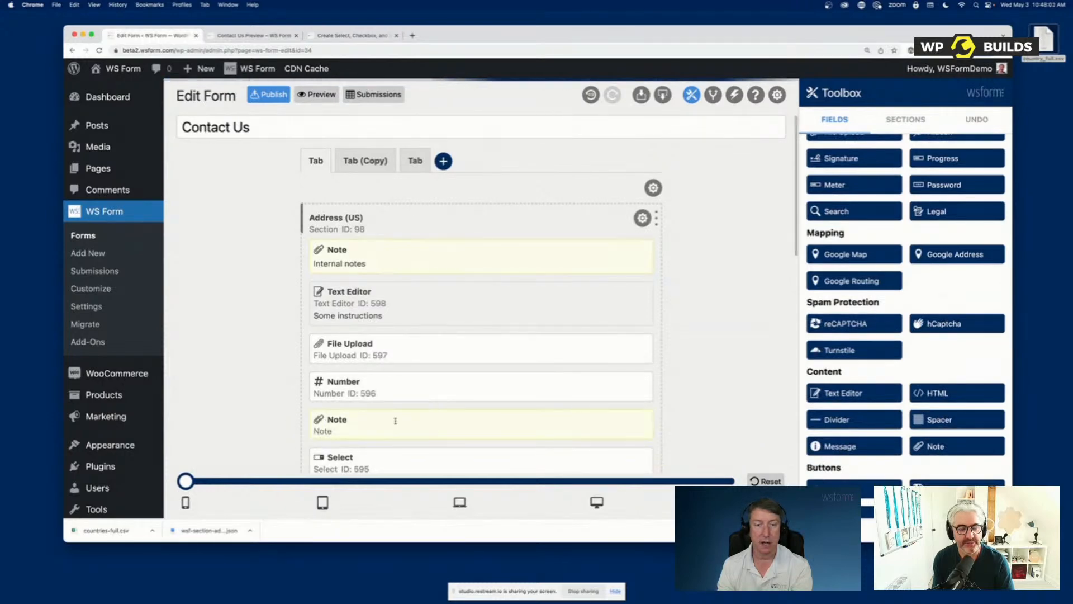
left_click(698, 353)
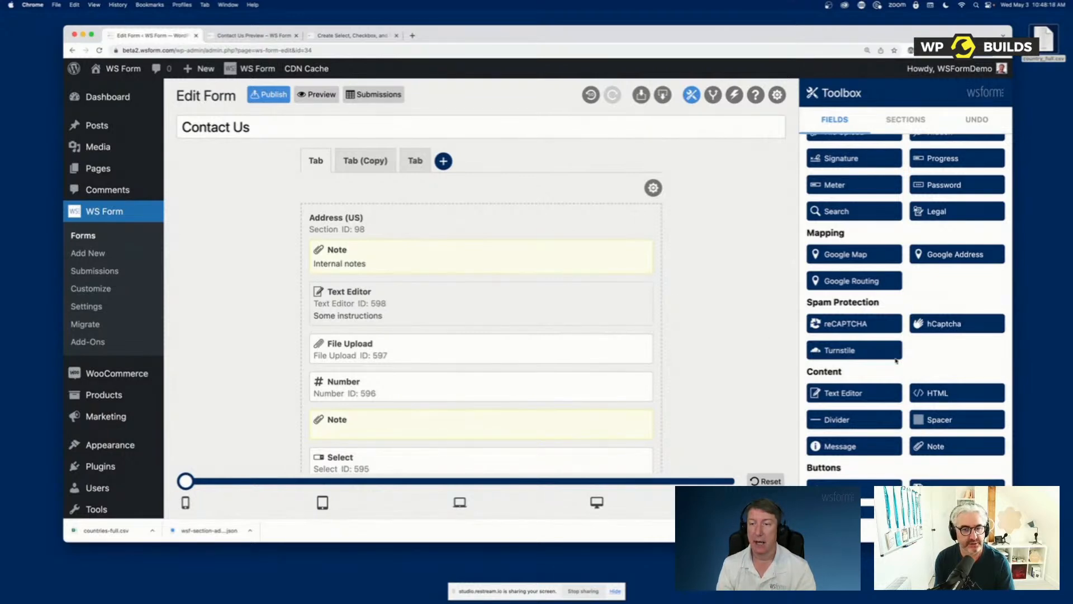
Add a Submit button at the start of the Address (US) section and a Save button above it
scroll(876, 407, "down", 5)
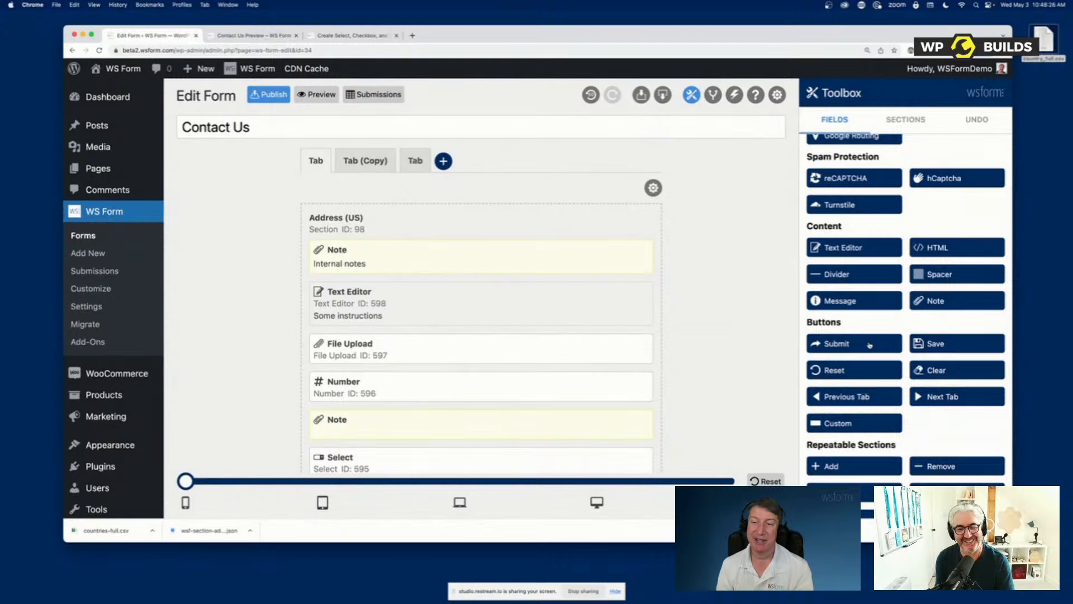
left_click_drag(869, 344, 367, 252)
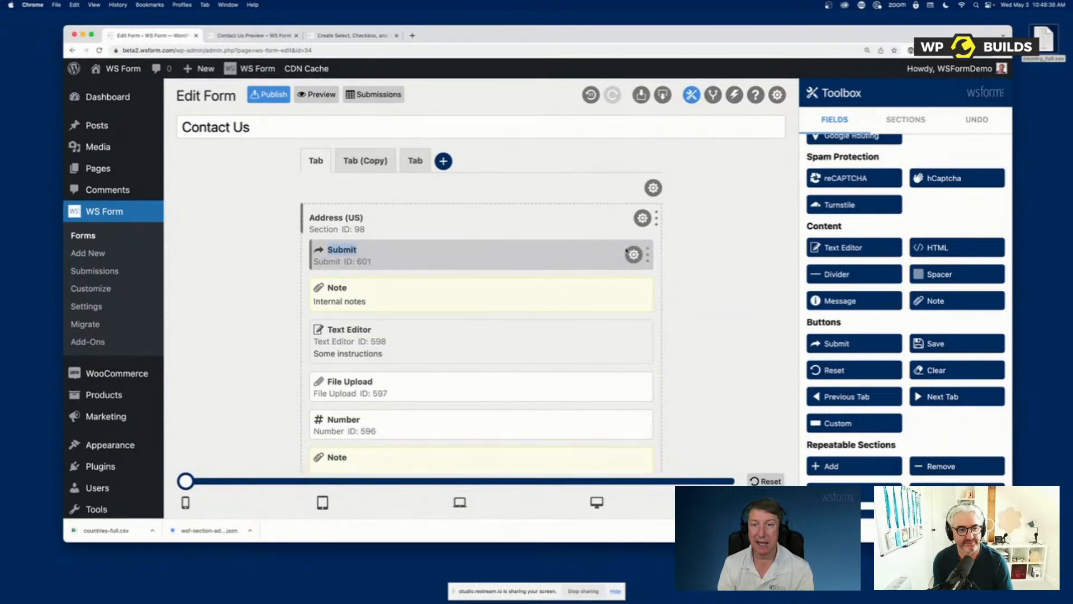
mouse_move(652, 249)
left_mouse_down()
mouse_move(407, 248)
mouse_move(640, 263)
left_mouse_up()
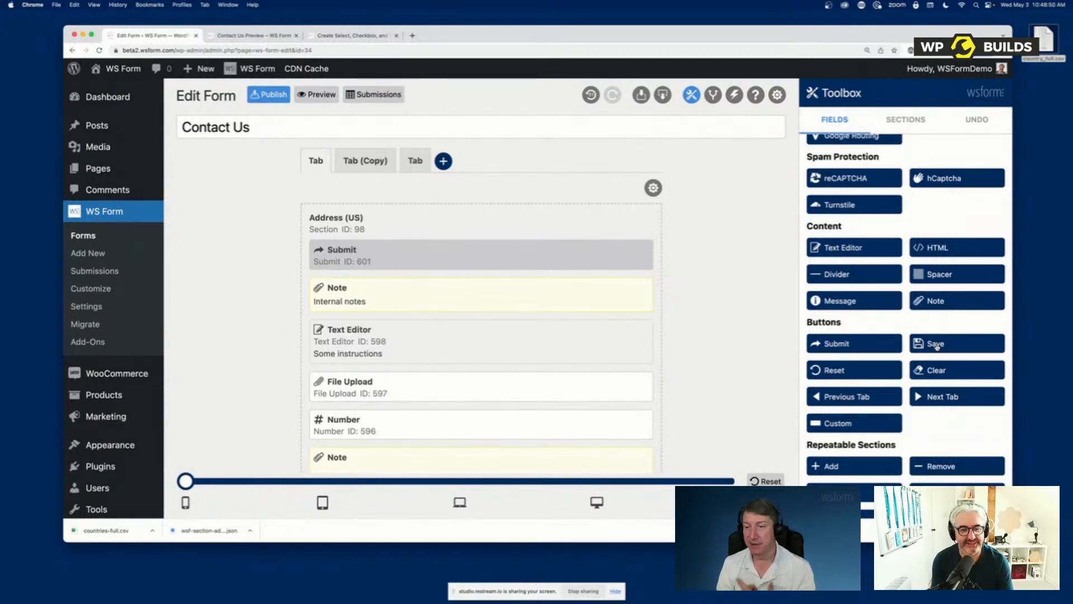
left_click_drag(921, 350, 366, 264)
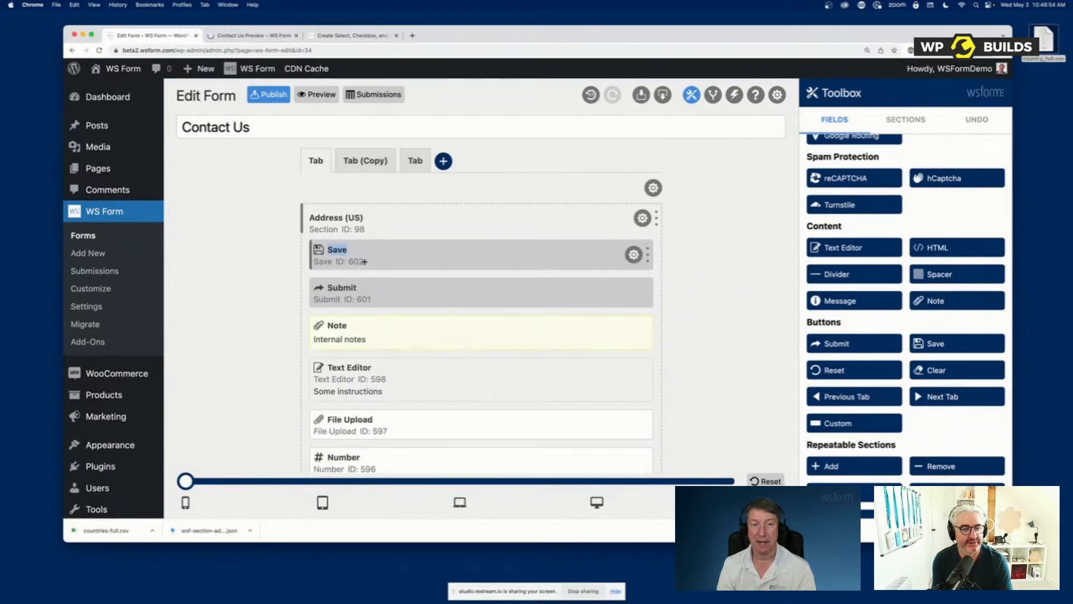
Preview the form, enter 1234 in the Number field and save the form's progress
left_click(316, 94)
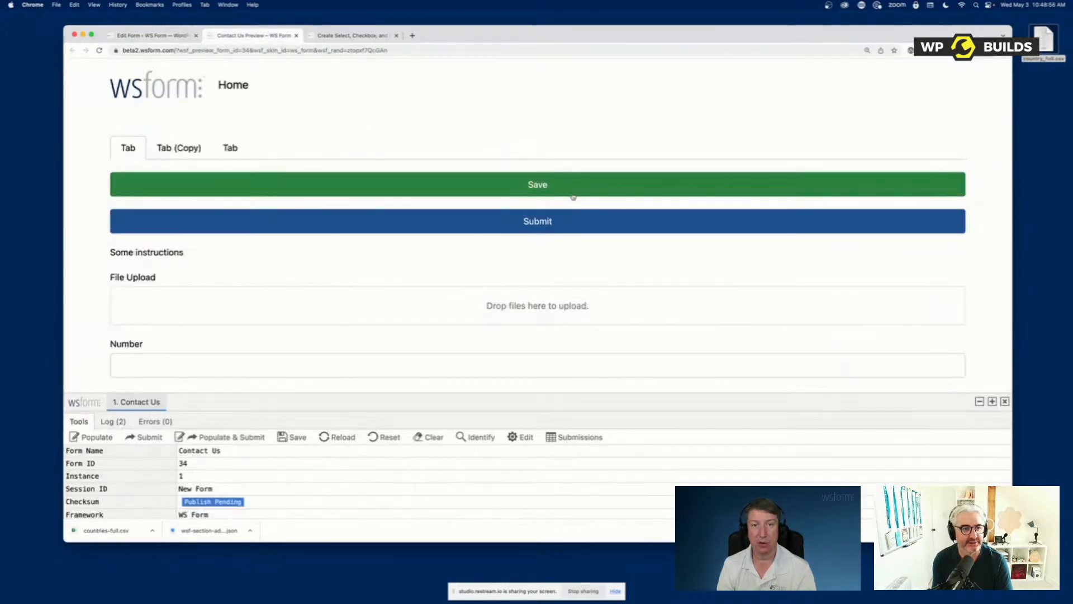
left_click(241, 366)
type("1234")
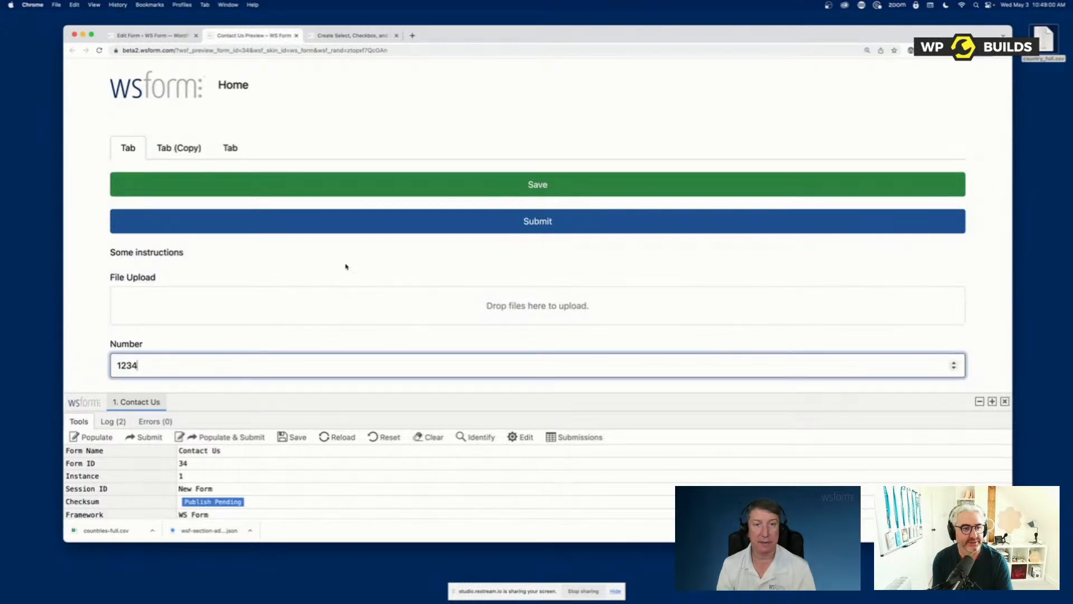
left_click(400, 192)
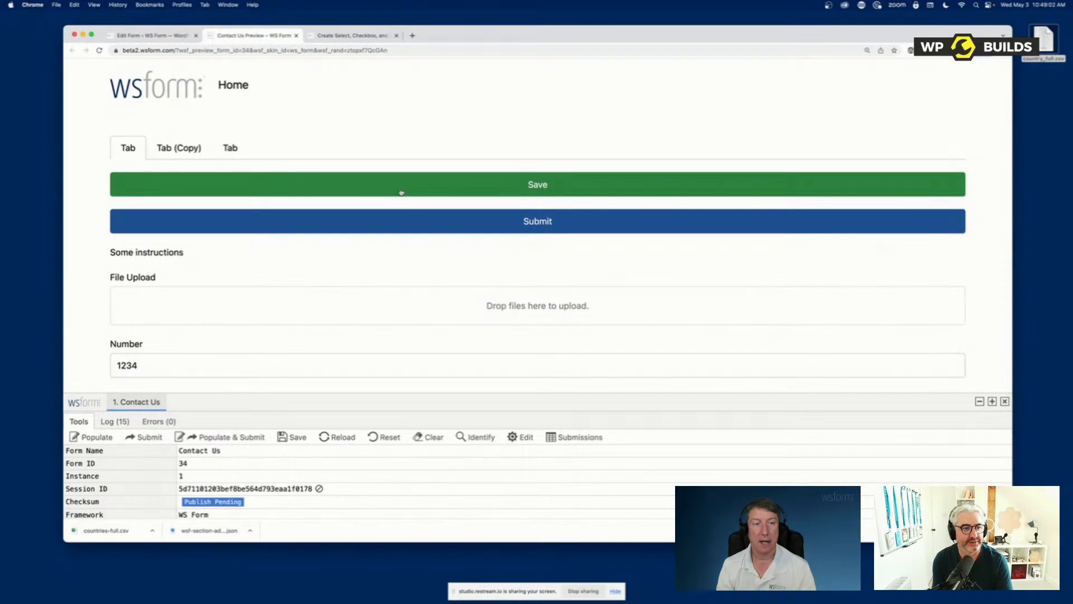
Reload the preview, and add half-width Previous Tab and Next Tab buttons side by side at the start of the Address (US) section
left_click(100, 50)
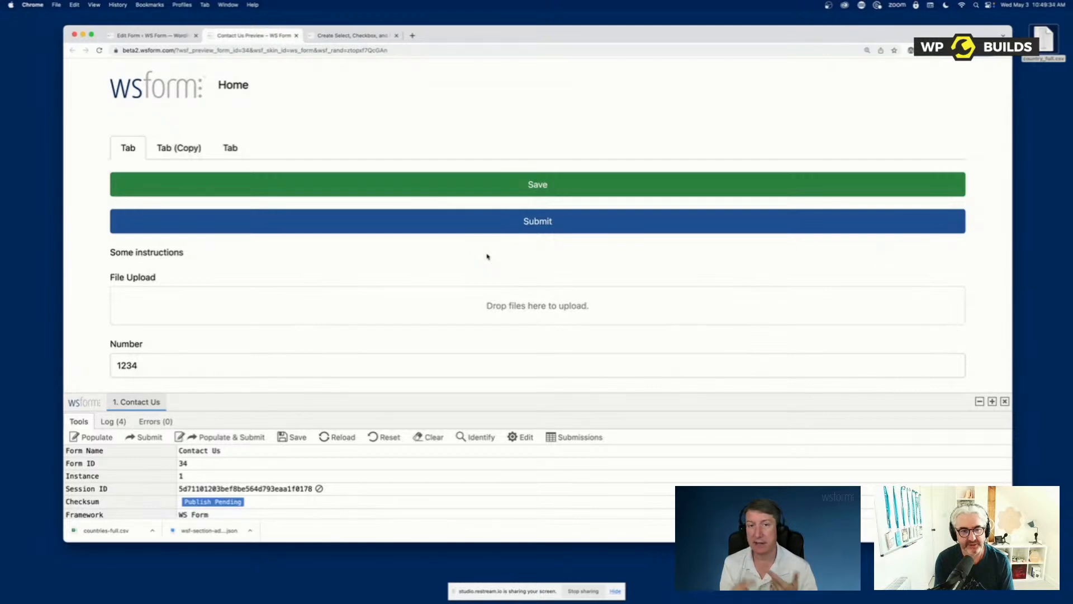
left_click(183, 36)
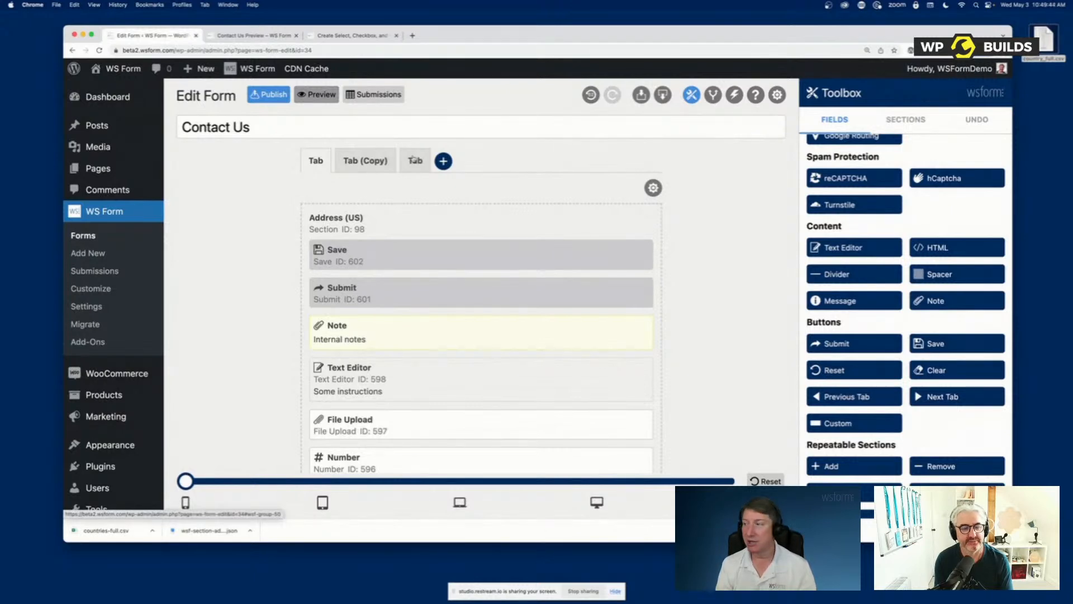
left_click_drag(852, 397, 527, 250)
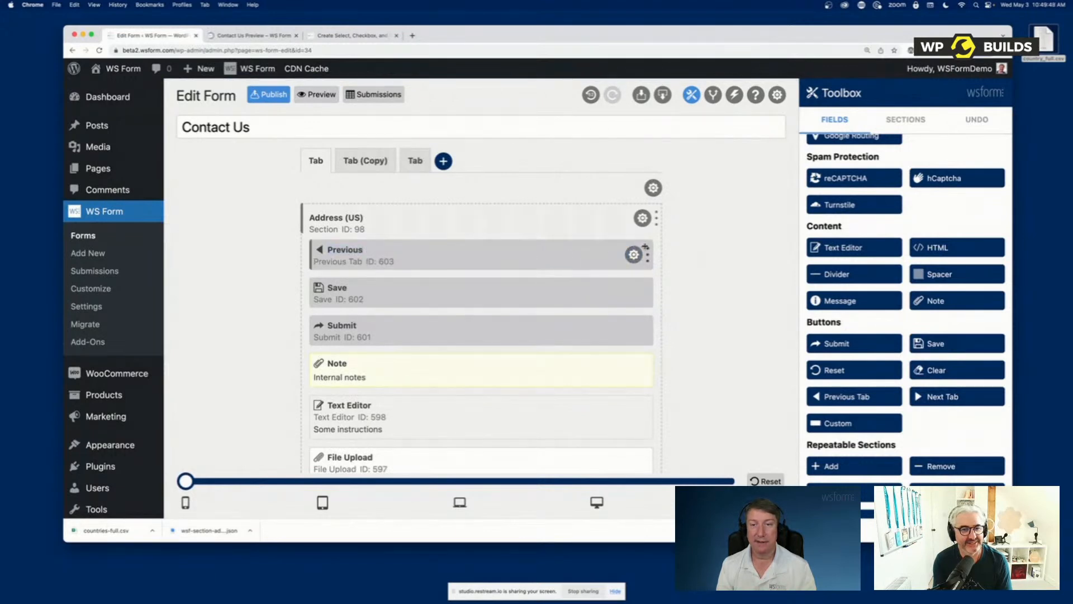
left_click_drag(637, 251, 476, 254)
left_click_drag(950, 400, 582, 291)
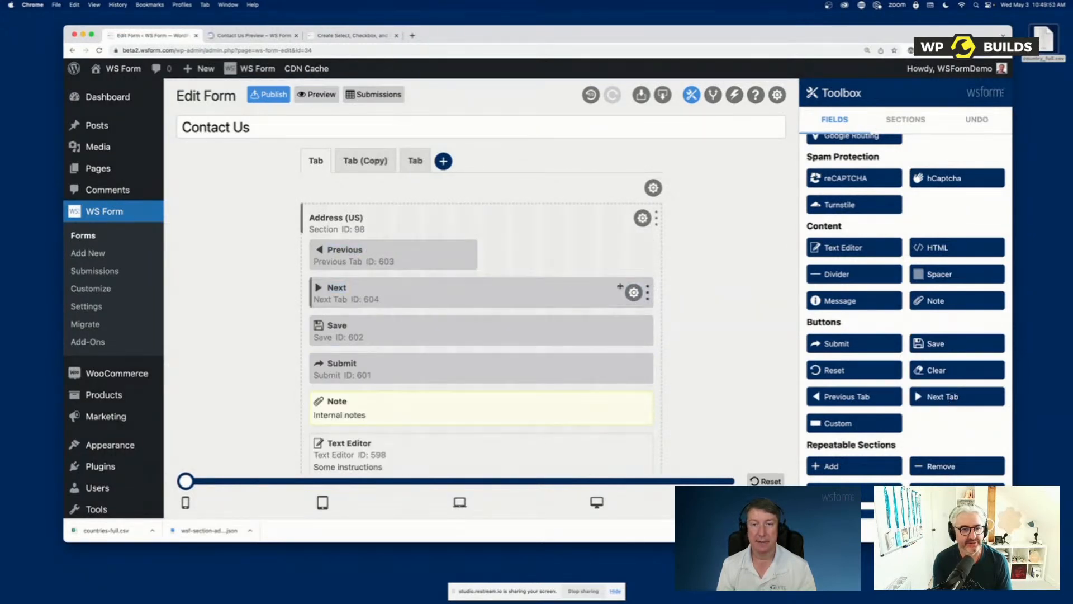
left_click_drag(648, 291, 476, 282)
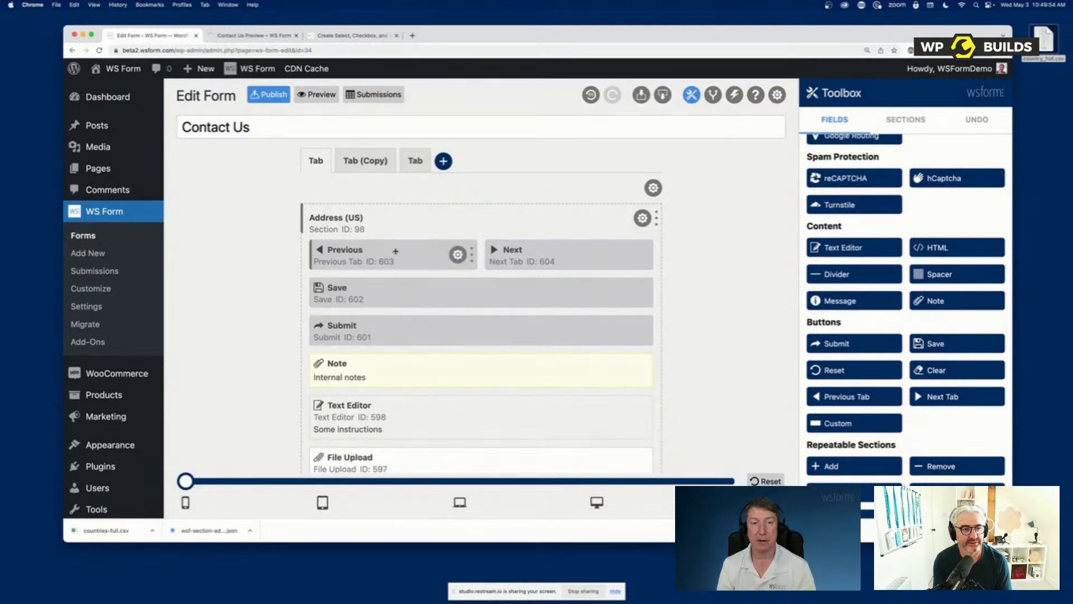
Preview the form, advance to the second tab with the Next button and return to the first tab
left_click(334, 103)
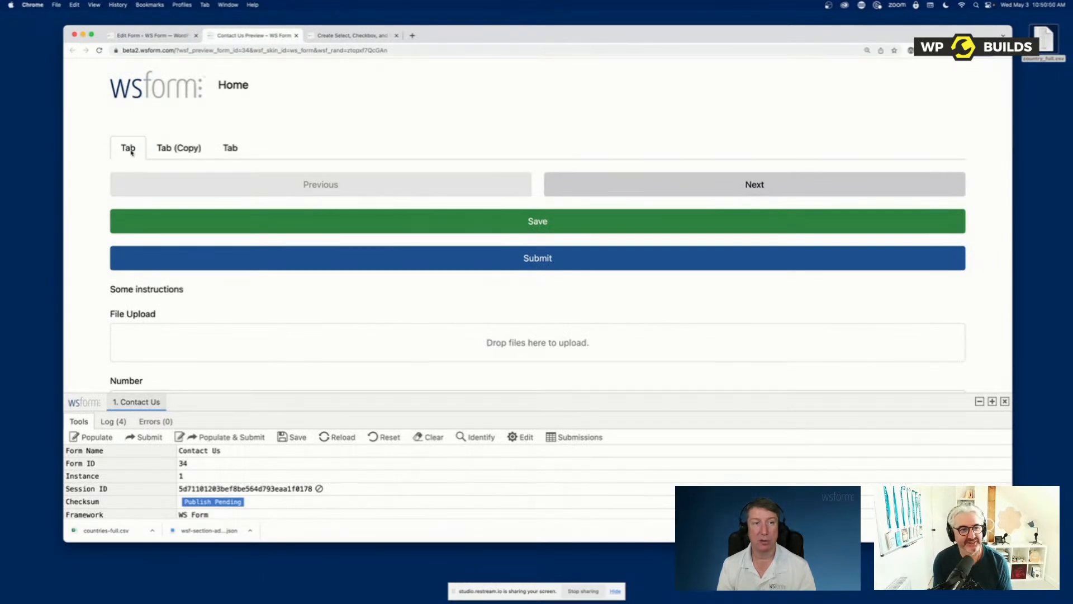
left_click(731, 187)
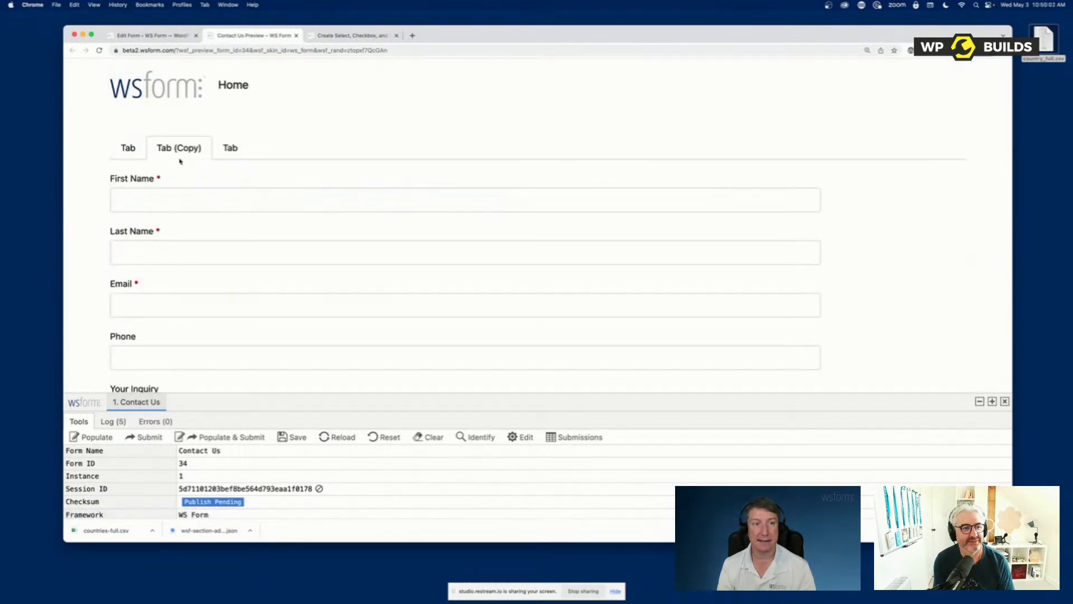
left_click(128, 148)
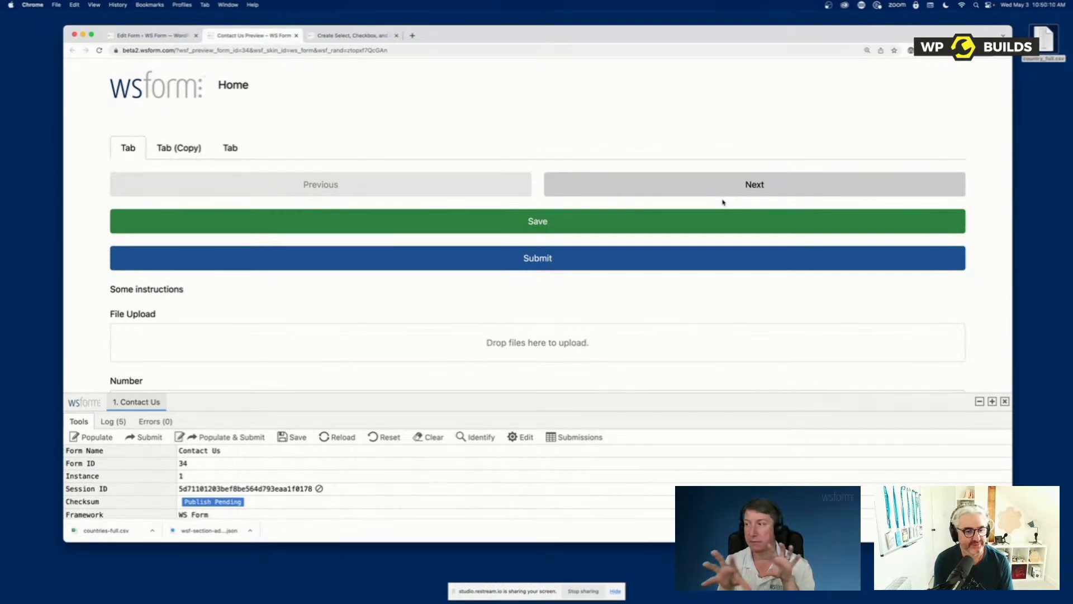
Return to the editor, make the Address Line1 and City fields required and save their settings
left_click(158, 37)
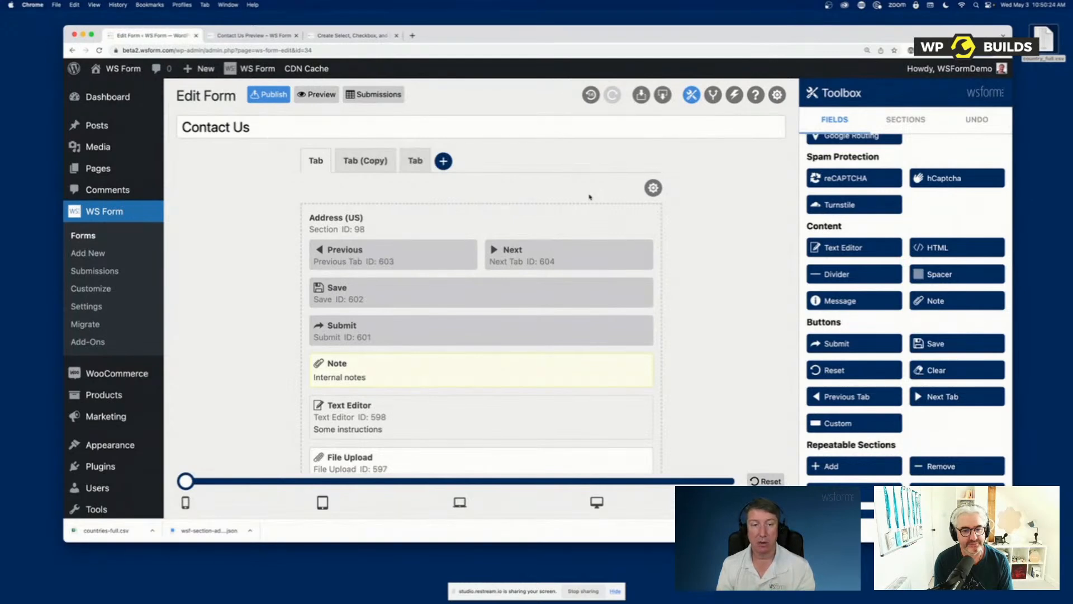
scroll(562, 278, "down", 5)
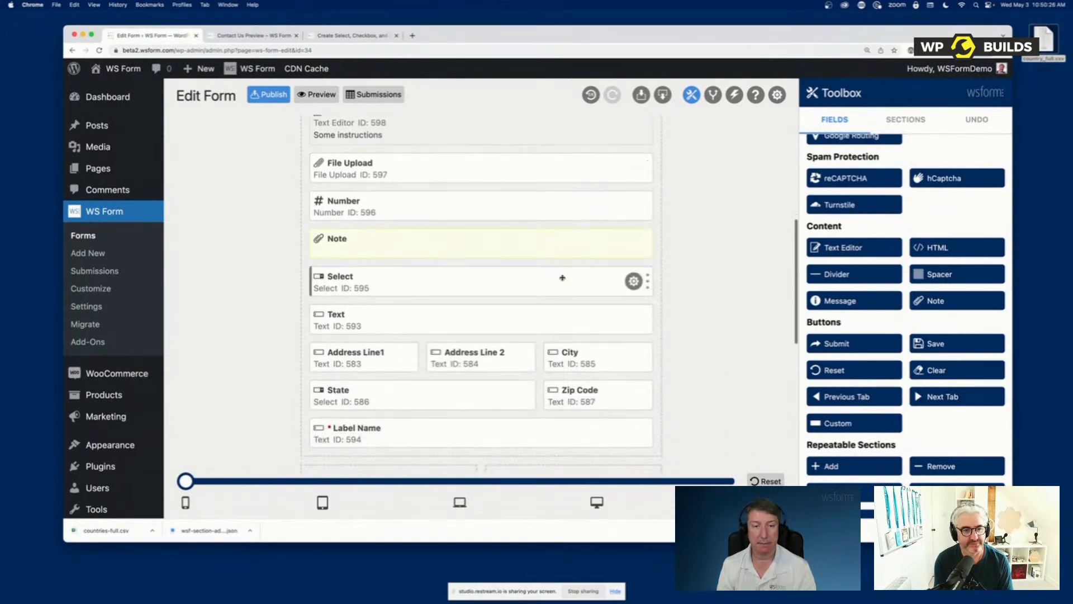
left_click(399, 356)
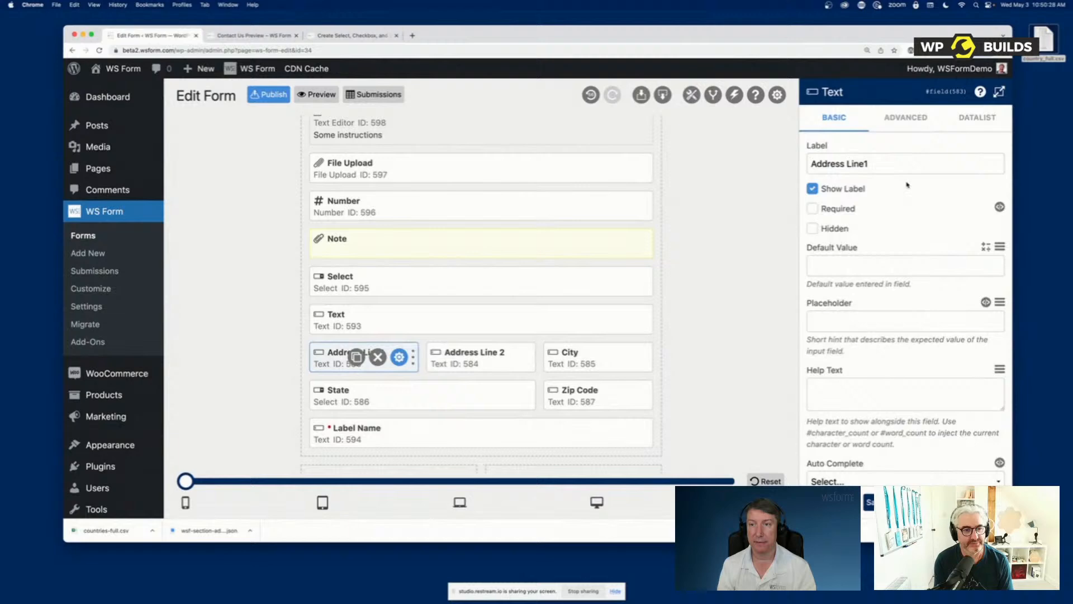
left_click(838, 208)
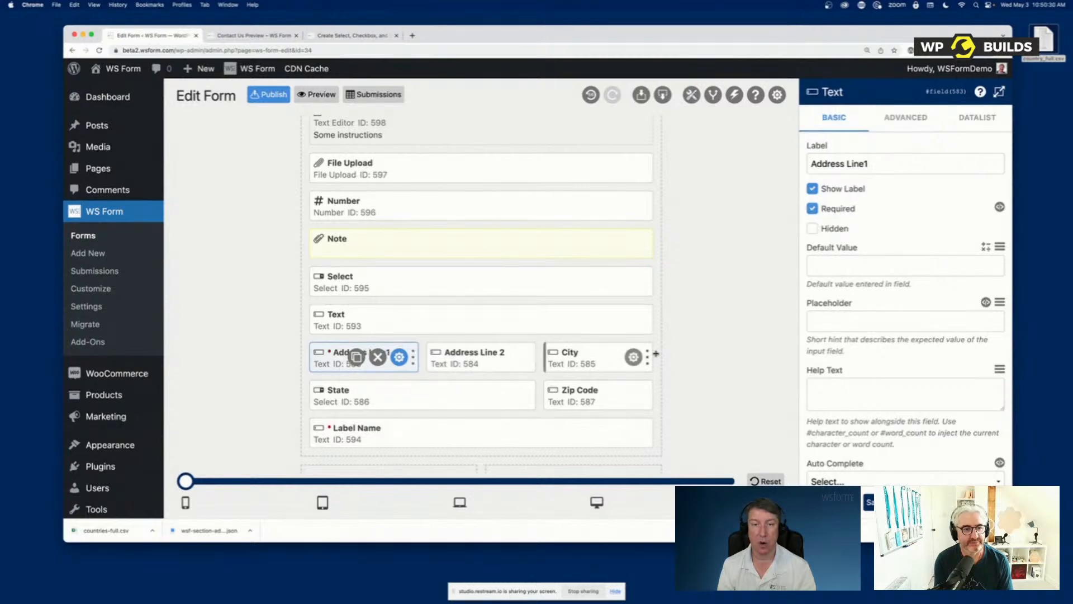
left_click(633, 357)
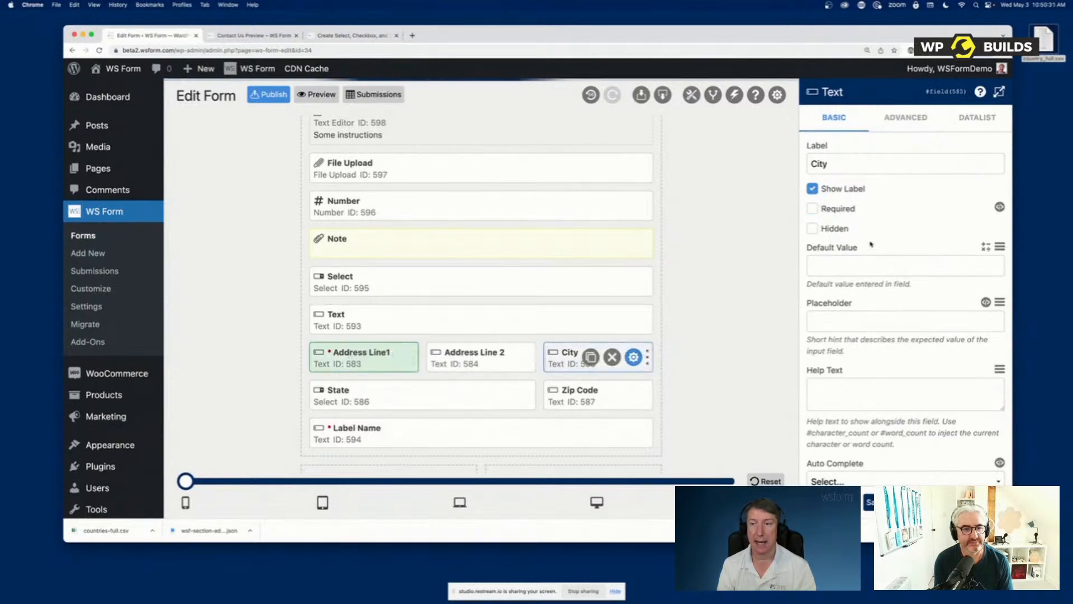
left_click(813, 209)
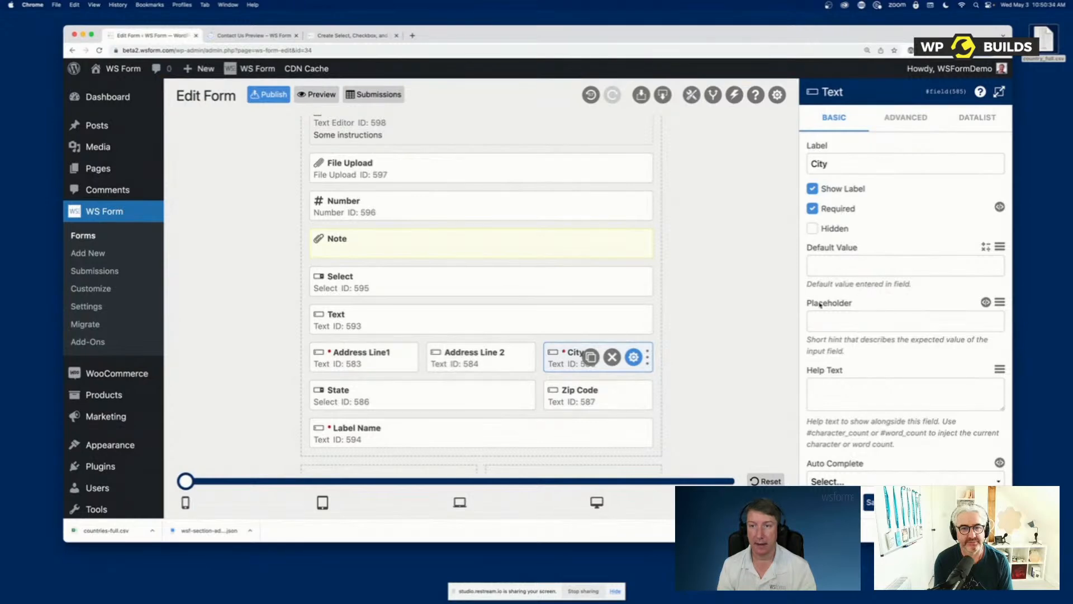
left_click(888, 502)
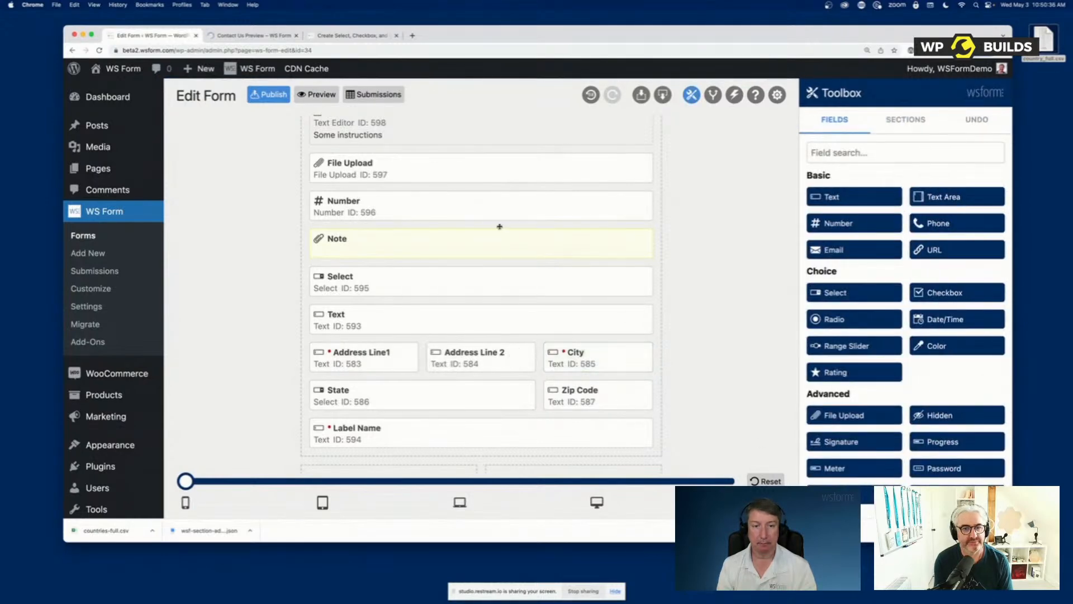
Check the required markers on the Address Line1 and City fields in the form preview
left_click(260, 41)
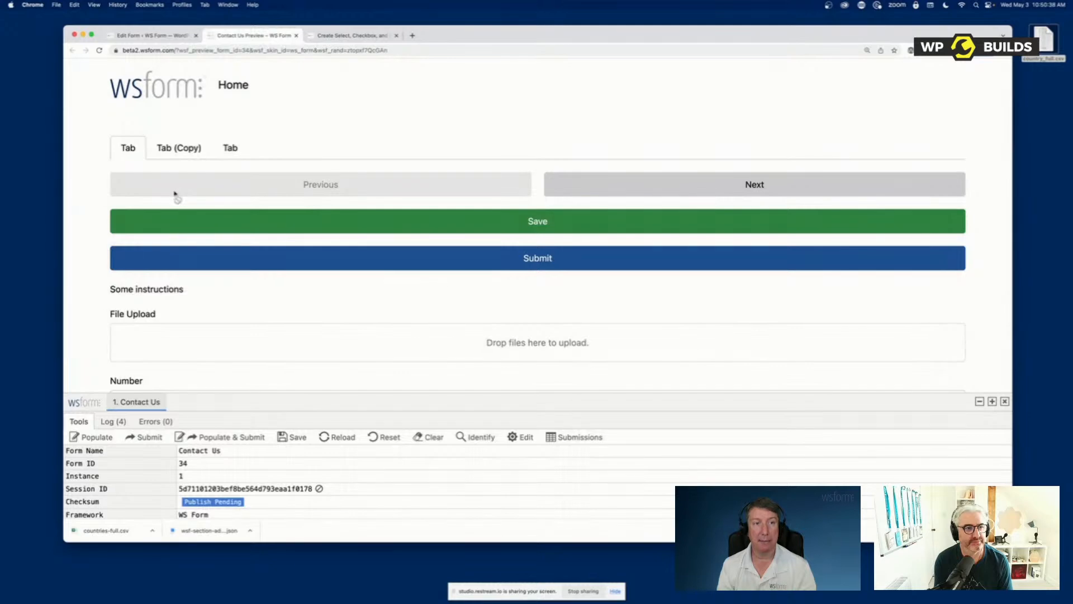
scroll(256, 333, "down", 5)
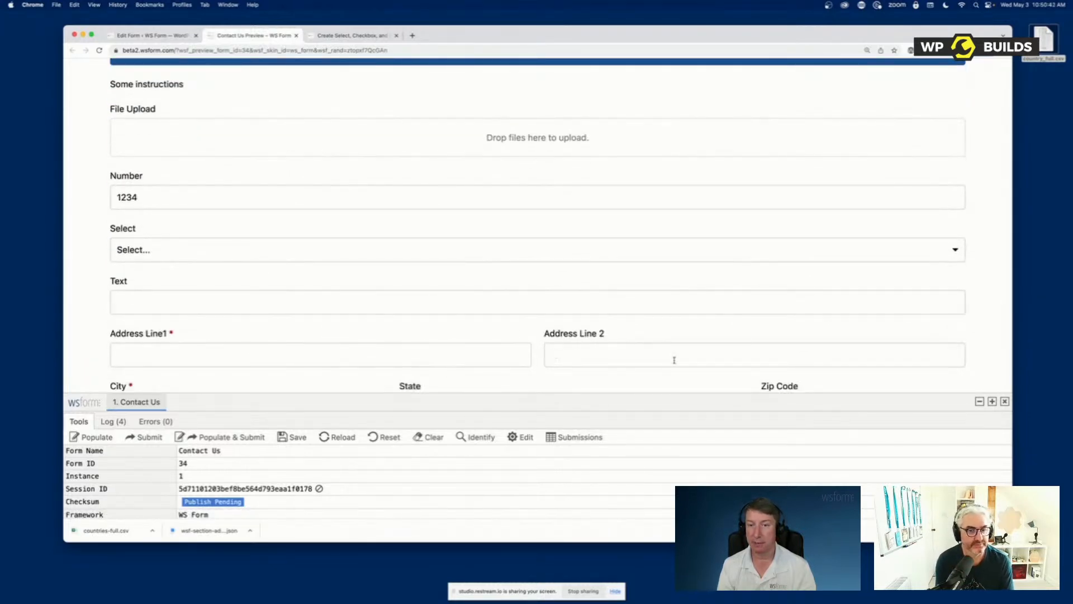
scroll(493, 280, "up", 5)
Enable Tab Validation in the form's settings and check the tabs and required fields in the preview
left_click(148, 36)
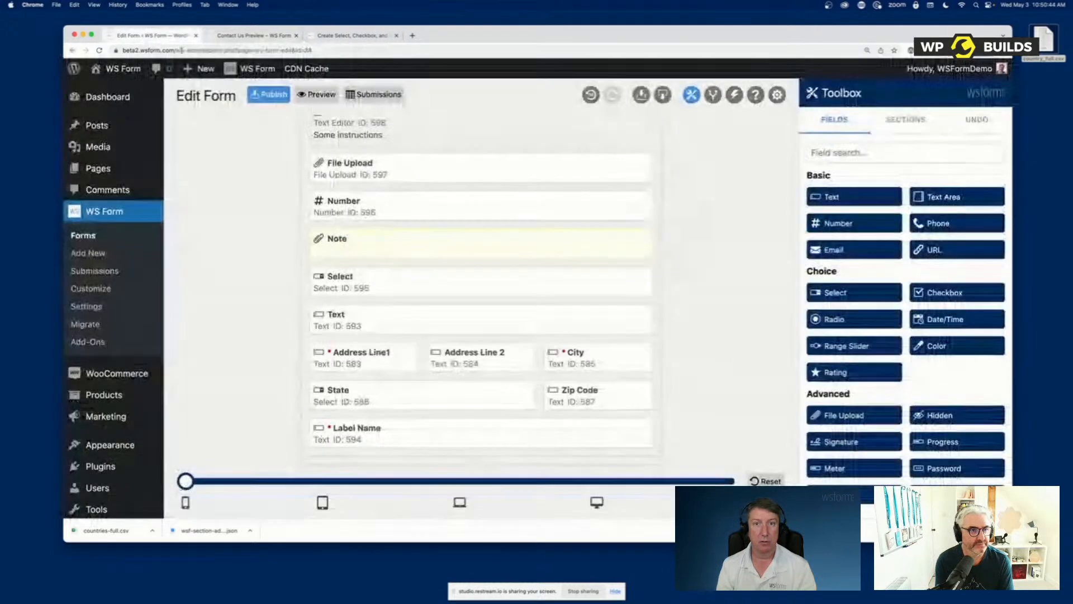
left_click(776, 95)
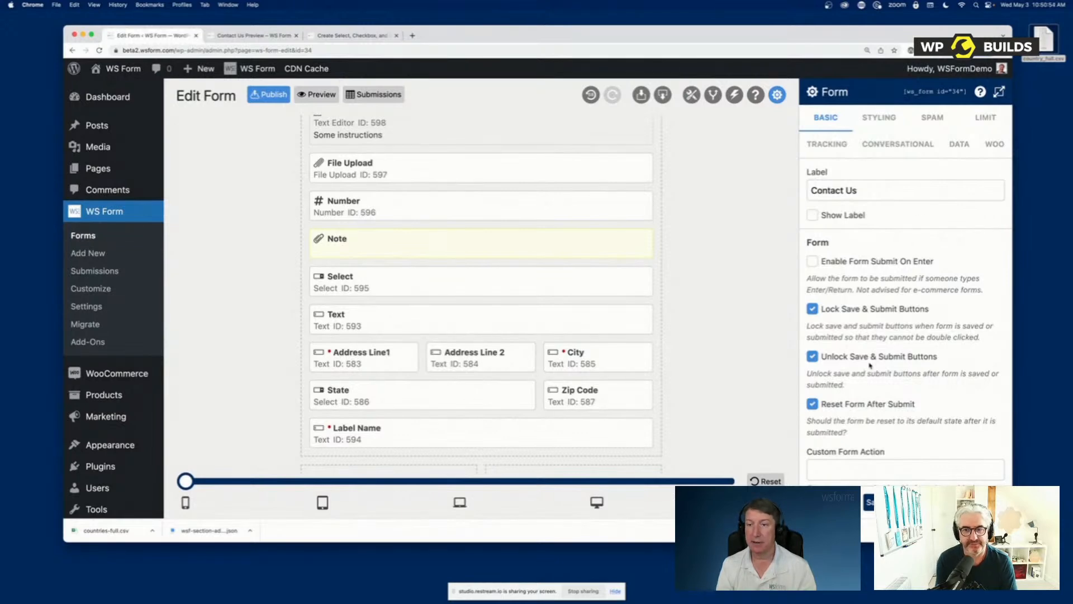
scroll(869, 363, "down", 5)
scroll(869, 364, "down", 2)
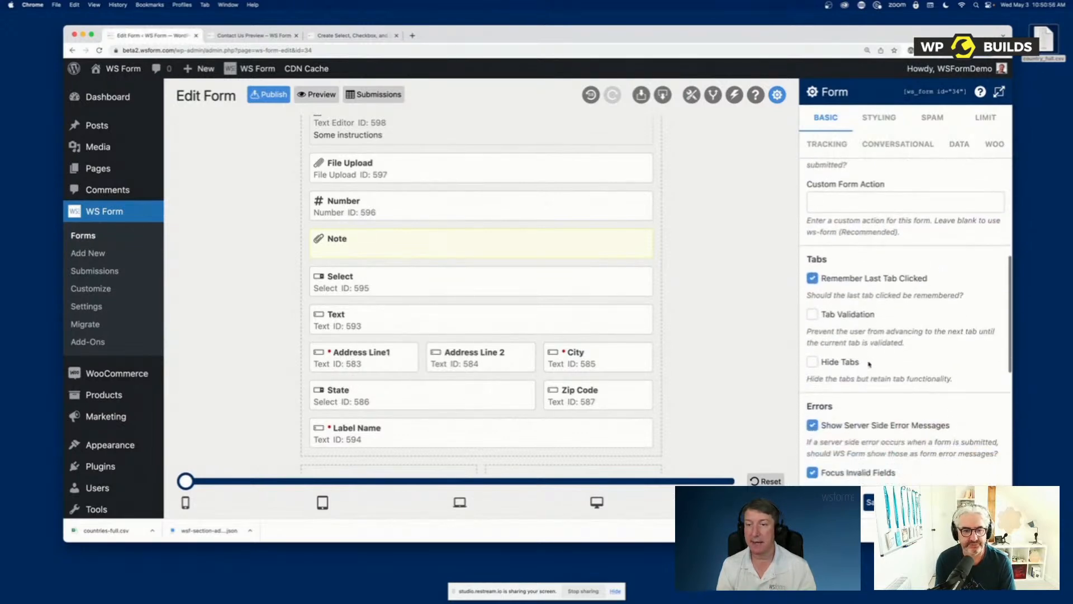
left_click(848, 316)
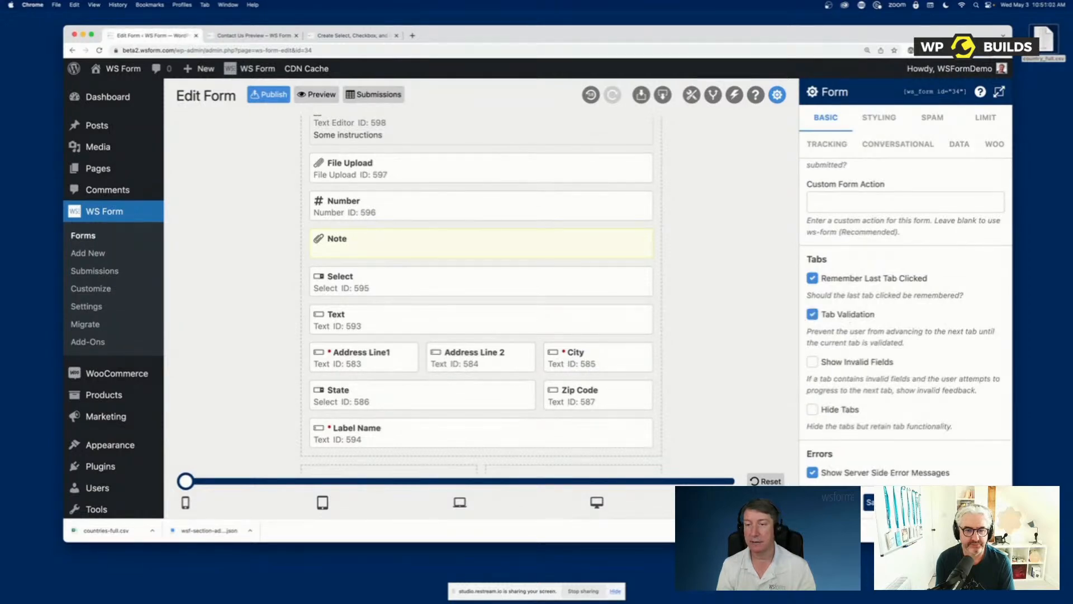
left_click(777, 94)
left_click(252, 35)
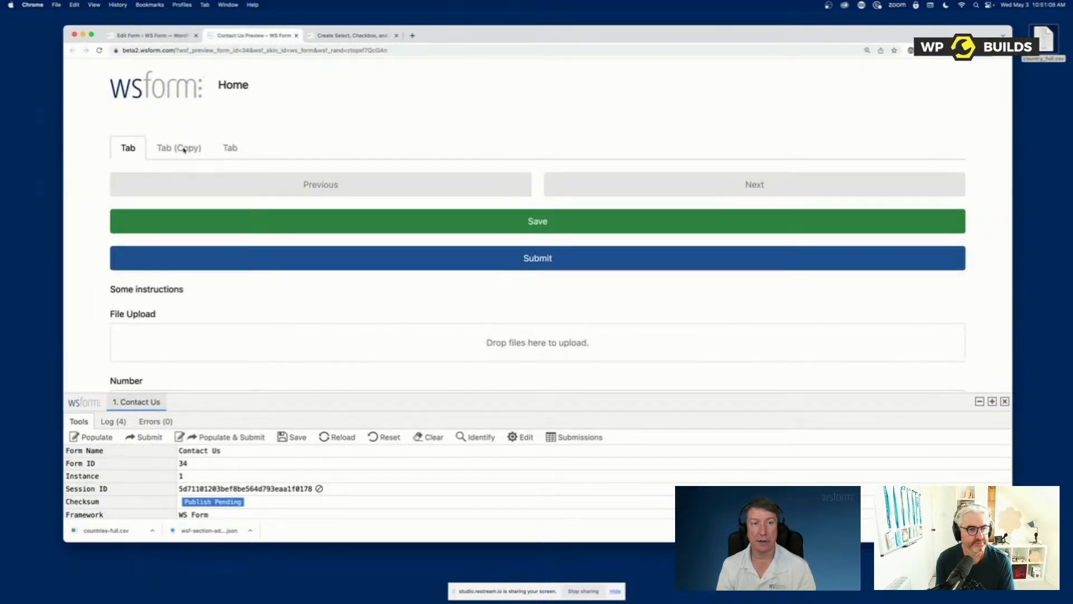
scroll(297, 302, "down", 10)
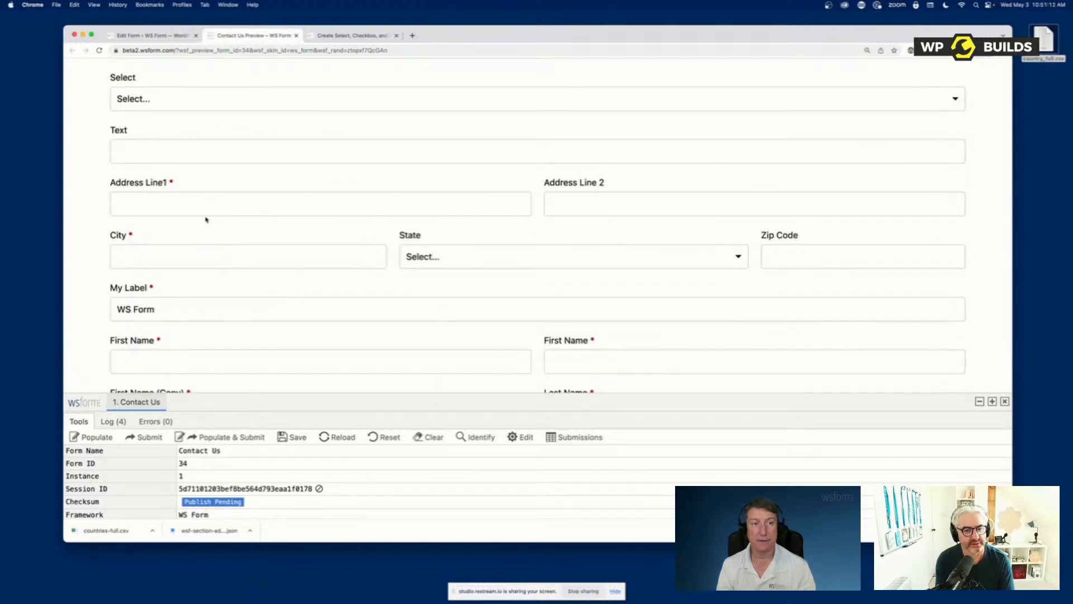
Return to the editor and enable Show Invalid Fields for tab validation in the form's settings
left_click(148, 35)
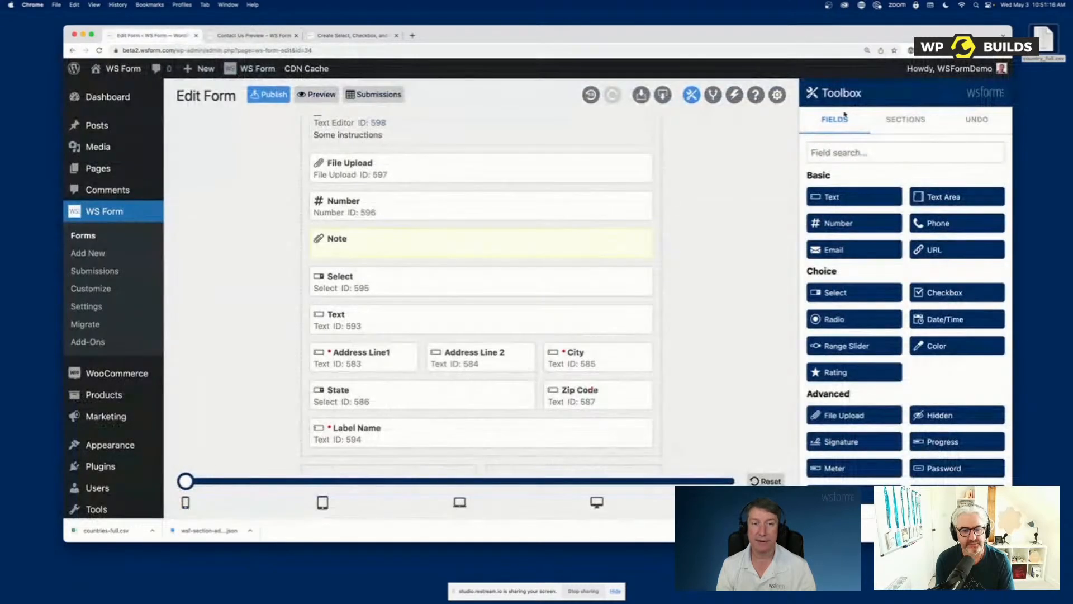
left_click(775, 95)
scroll(868, 361, "down", 6)
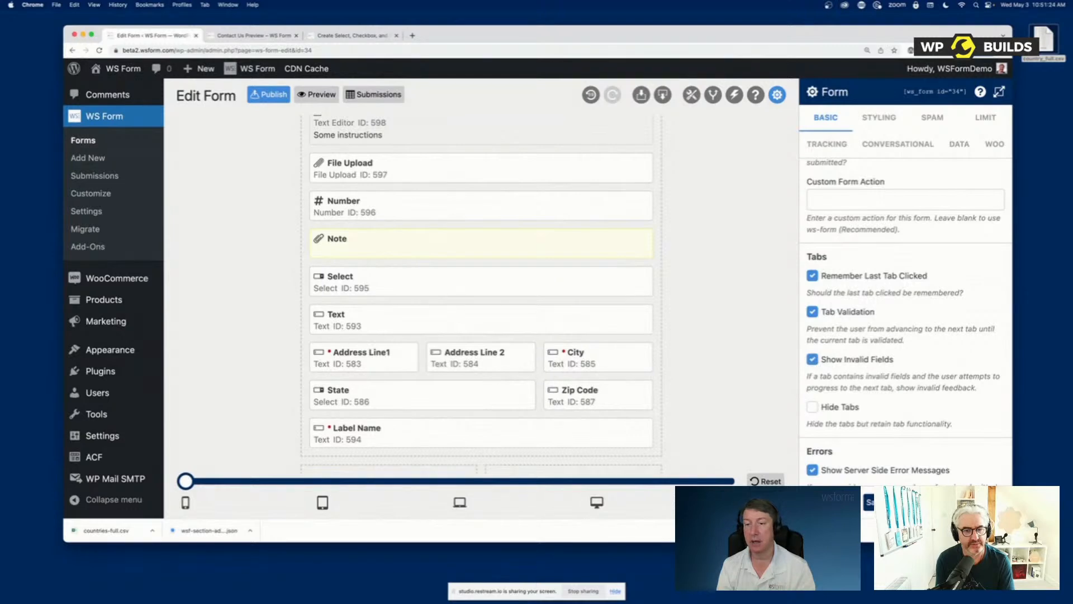
left_click(691, 95)
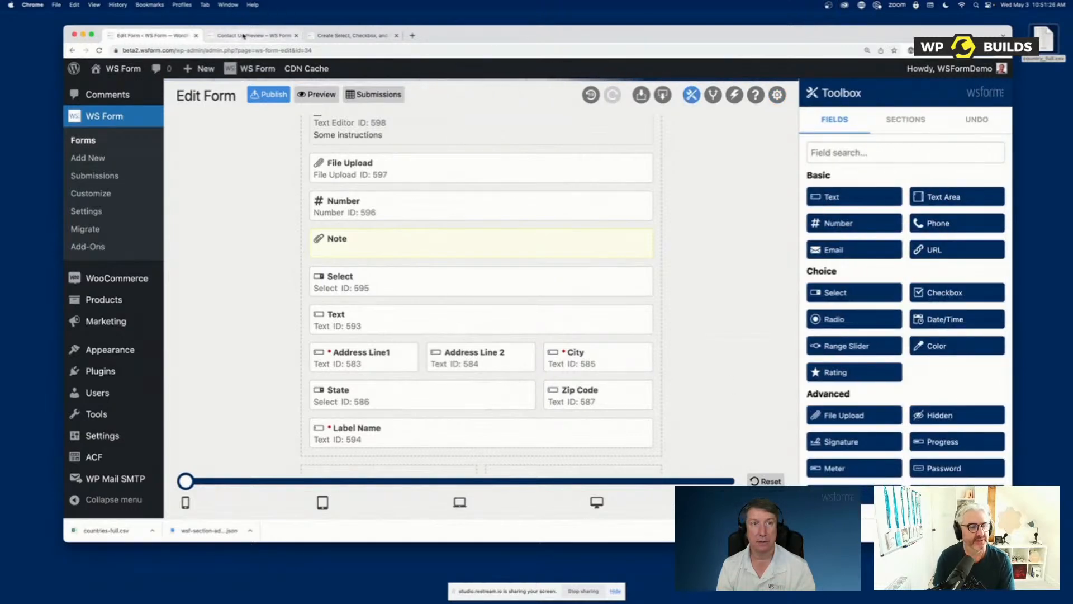
In the preview, try to advance to the next tab with the required fields empty and review the validation feedback
left_click(243, 37)
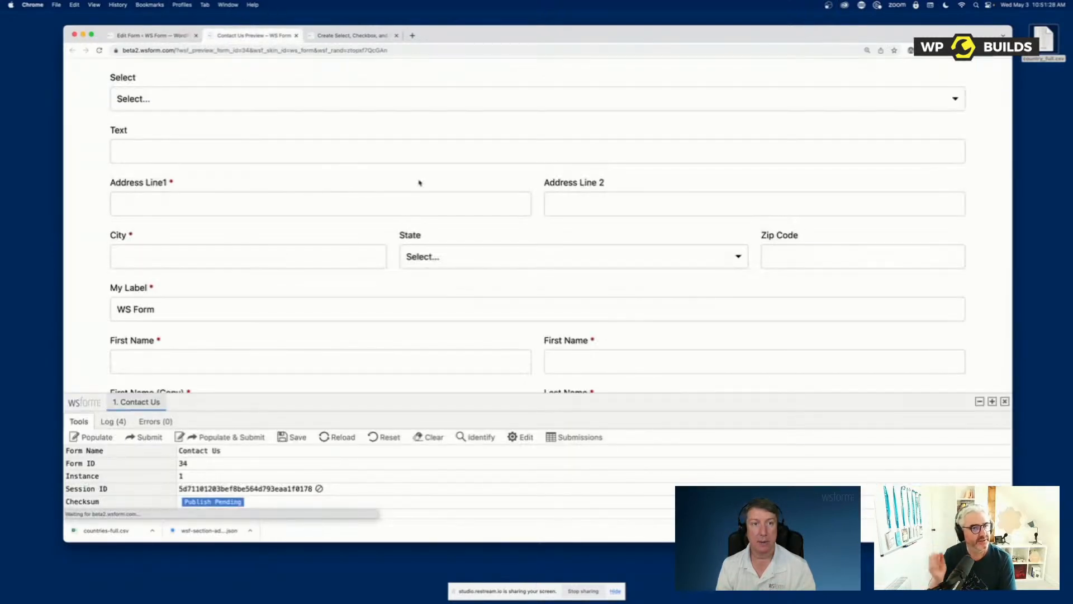
scroll(419, 183, "up", 5)
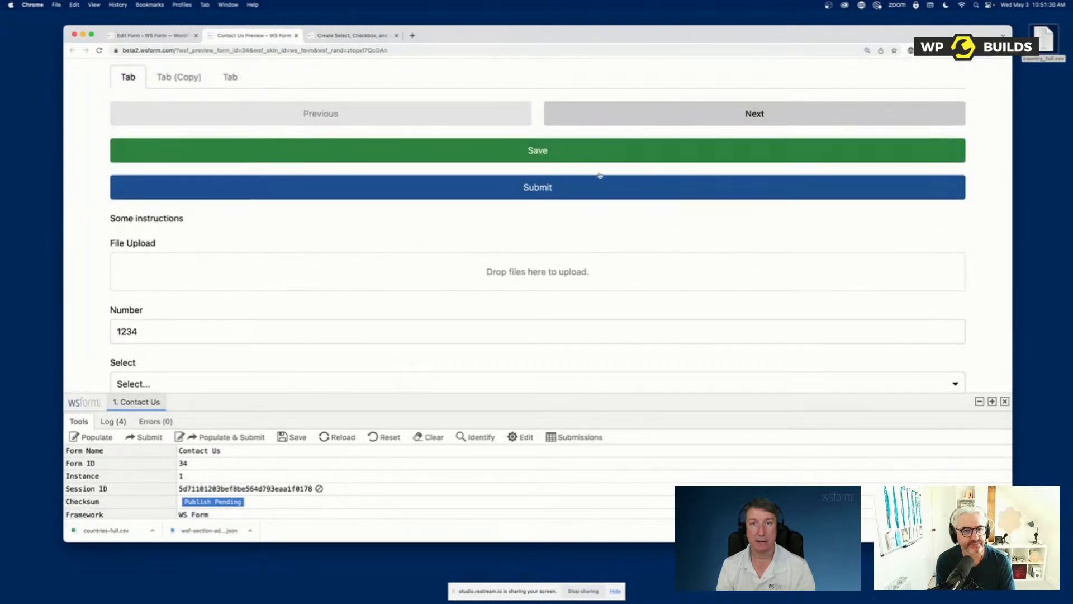
left_click(599, 178)
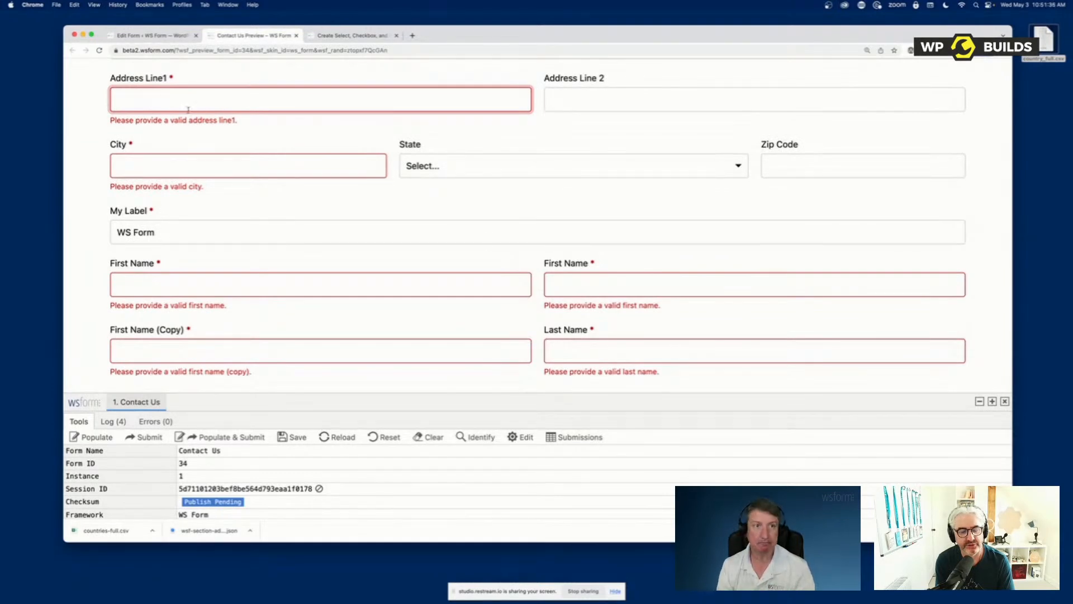
scroll(302, 168, "up", 10)
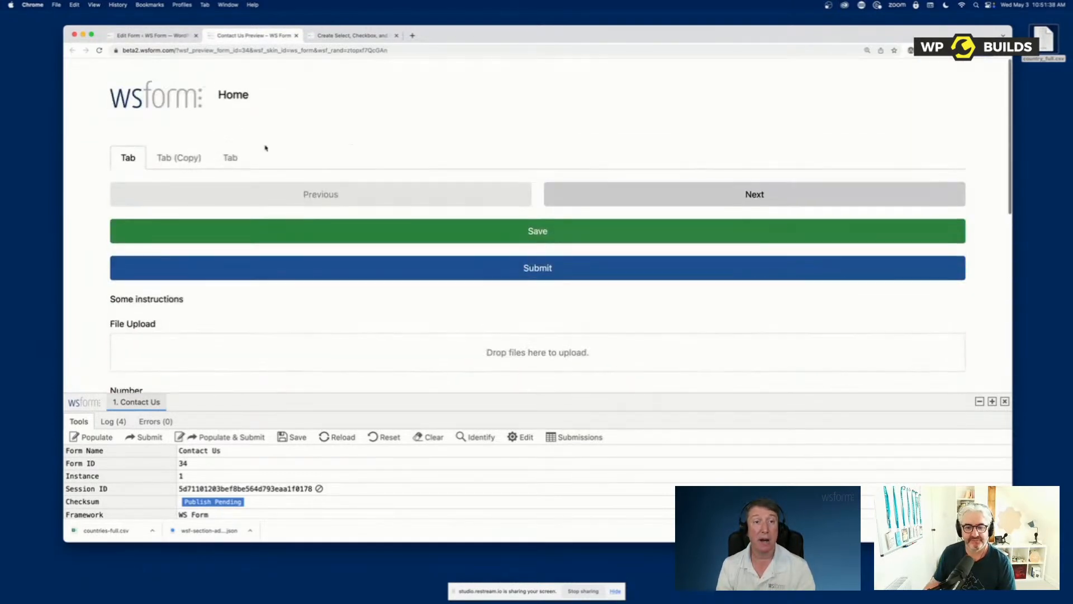
Enable Hide Tabs in the form's settings, save and check the form in the preview
left_click(167, 35)
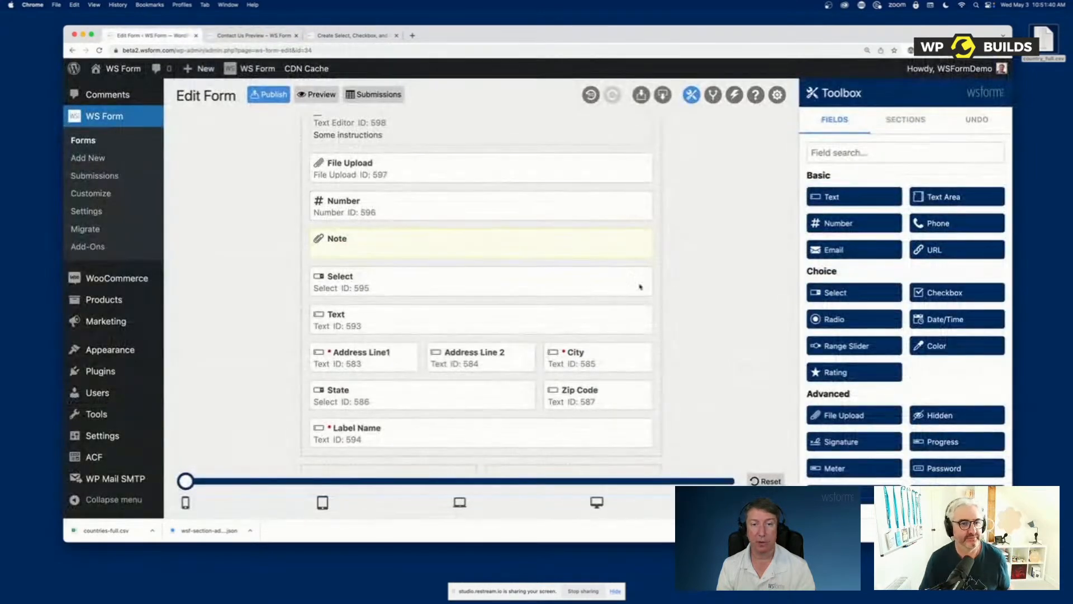
left_click(777, 94)
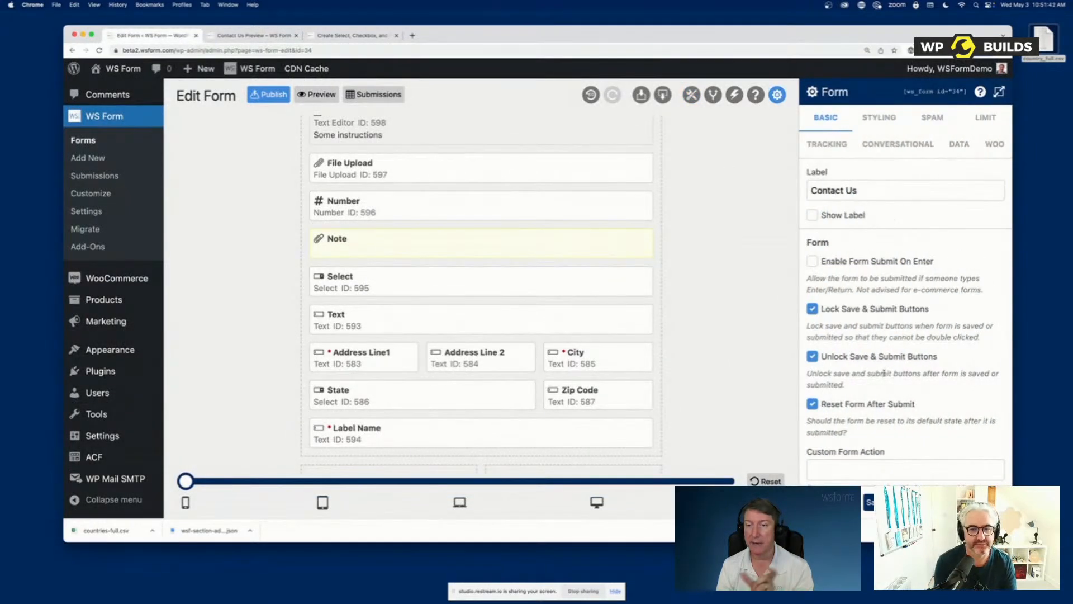
scroll(876, 415, "down", 5)
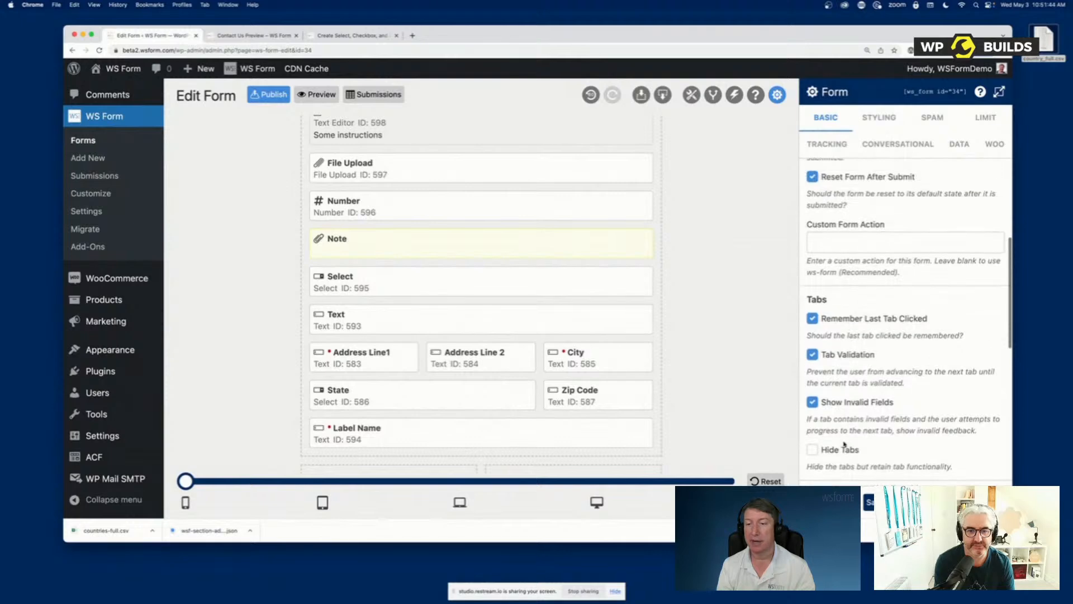
left_click(833, 502)
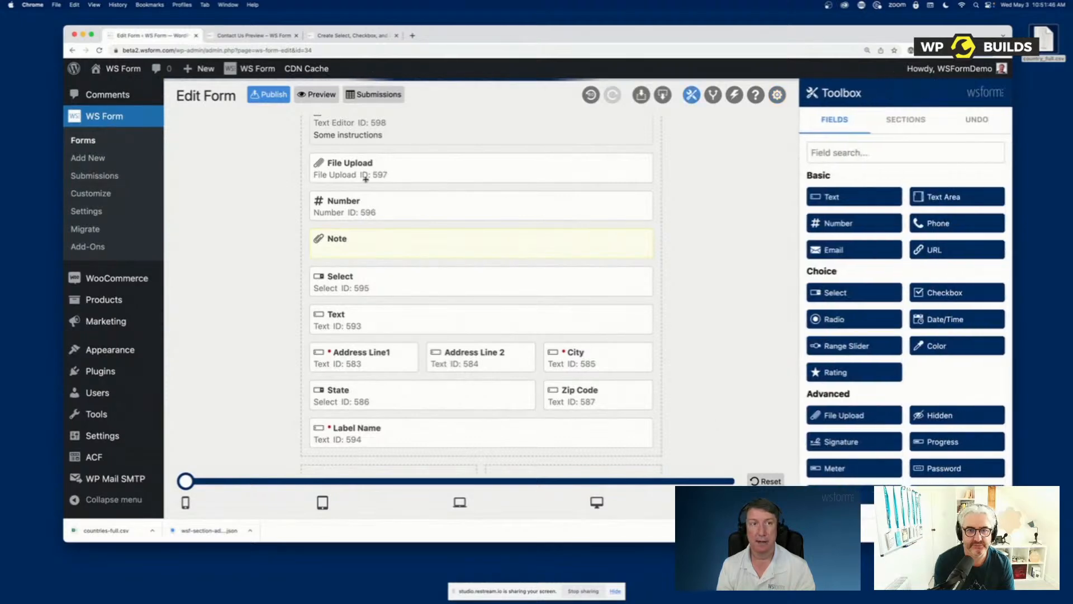
left_click(255, 36)
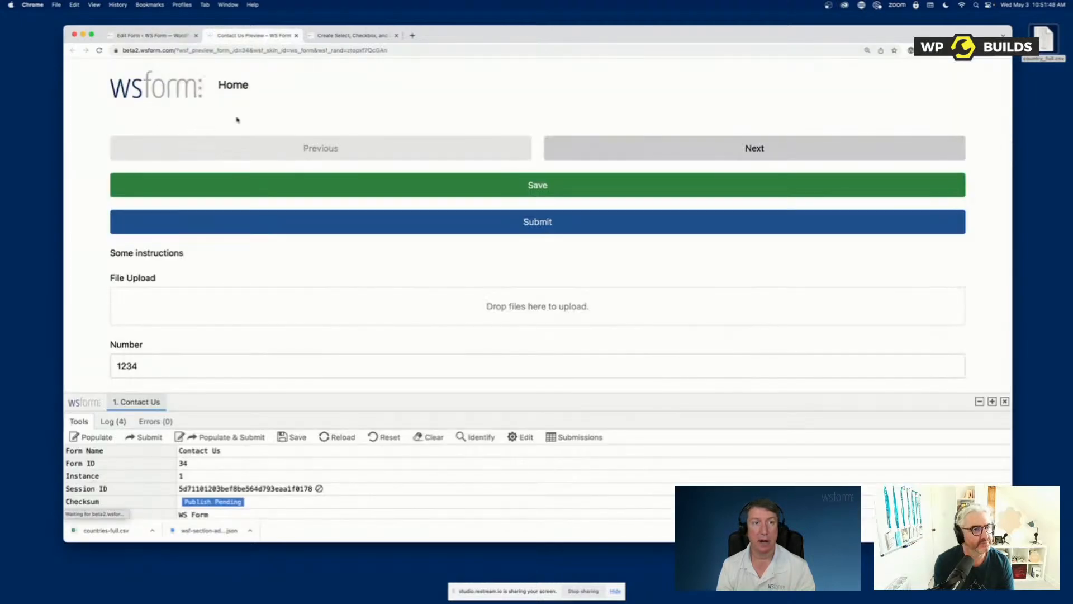
In the preview with hidden tabs, try to advance past the empty required fields, then return to the form editor
left_click(679, 152)
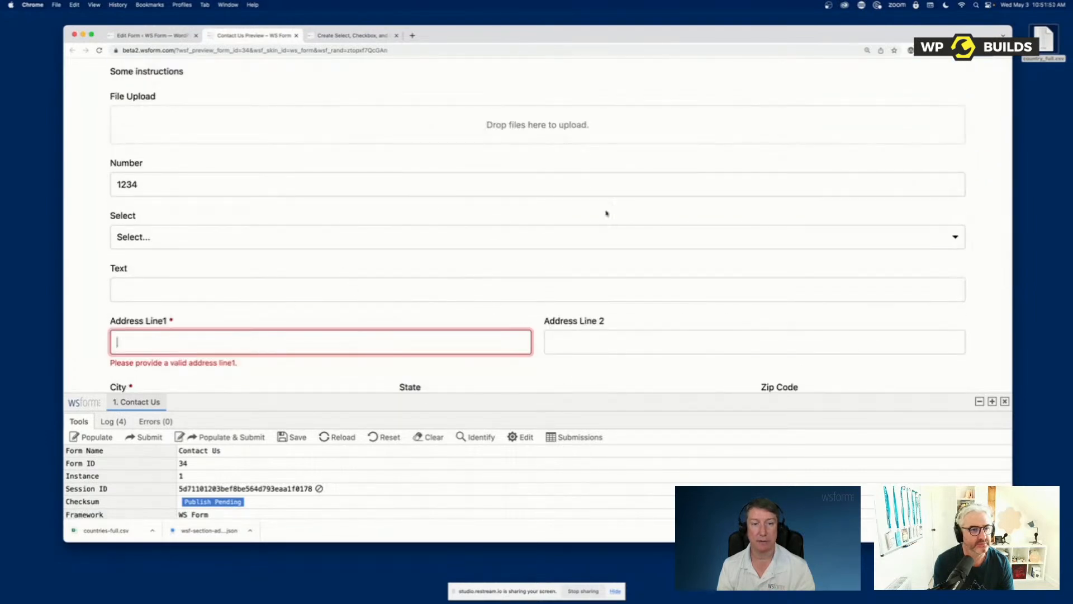
scroll(496, 220, "up", 5)
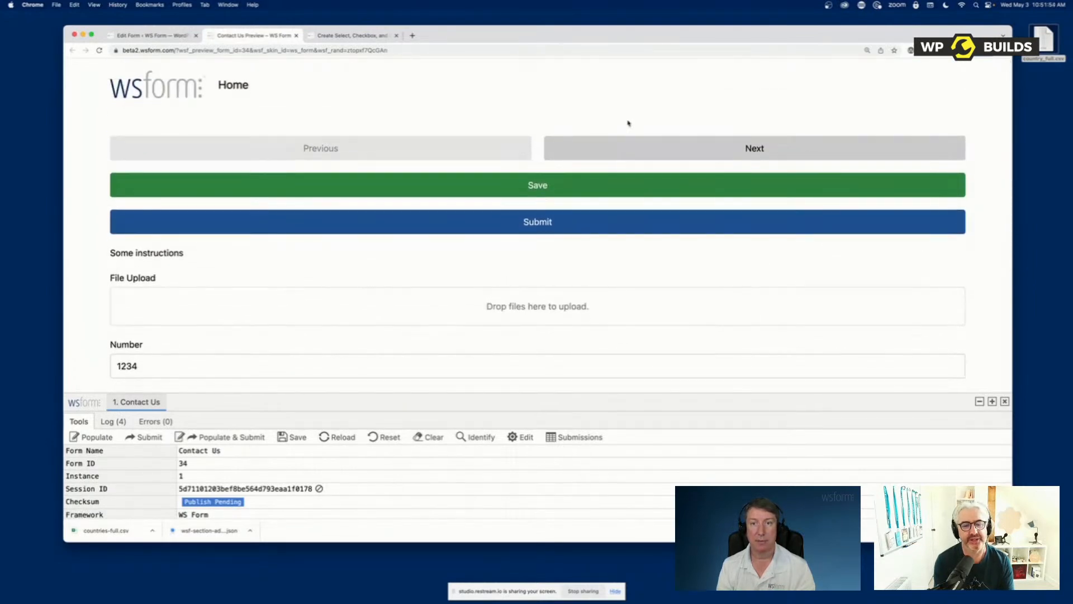
left_click(150, 35)
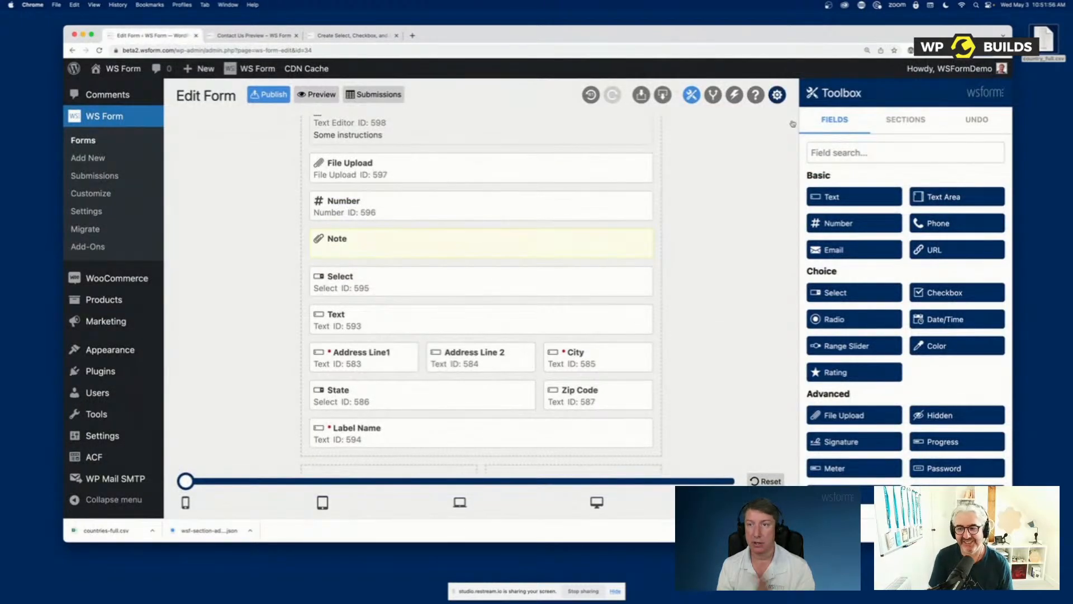
Disable Hide Tabs, Show Invalid Fields and Tab Validation in the form's settings and save them
left_click(776, 94)
scroll(906, 313, "down", 5)
scroll(914, 331, "down", 2)
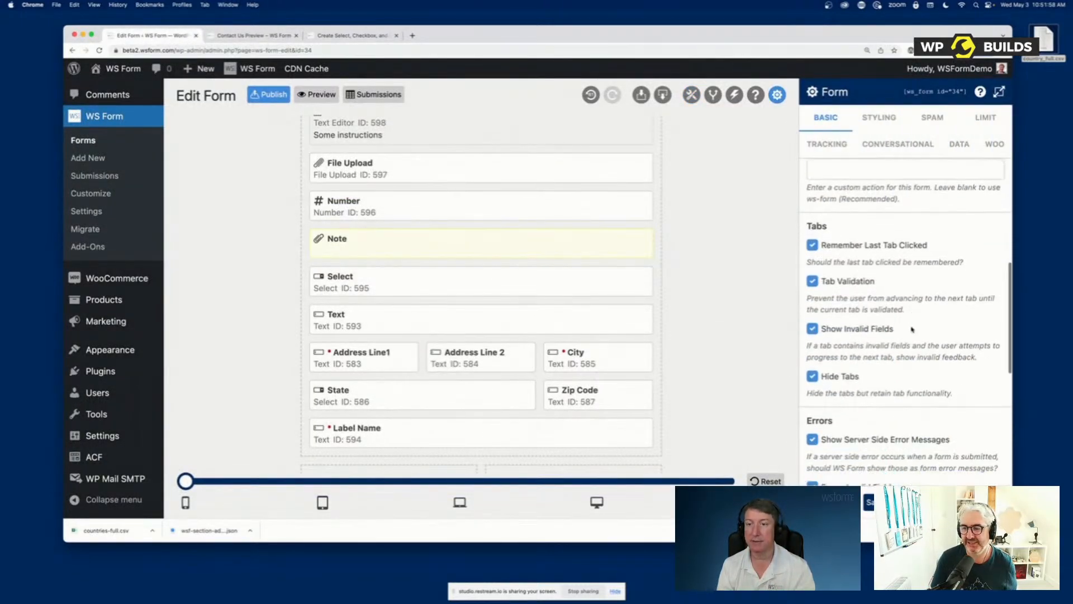
left_click(837, 375)
left_click(837, 329)
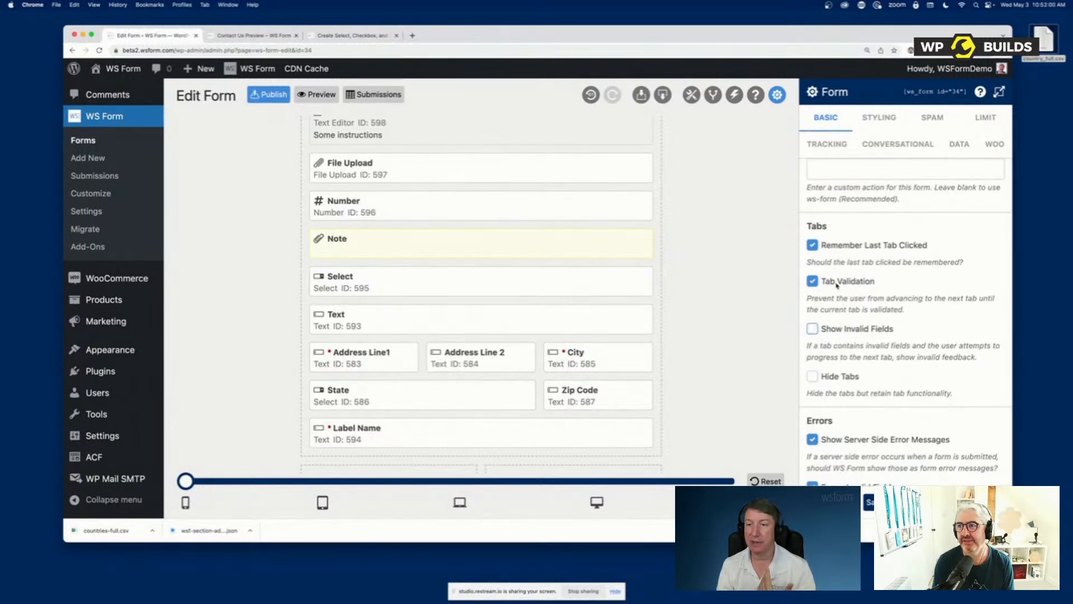
left_click(835, 282)
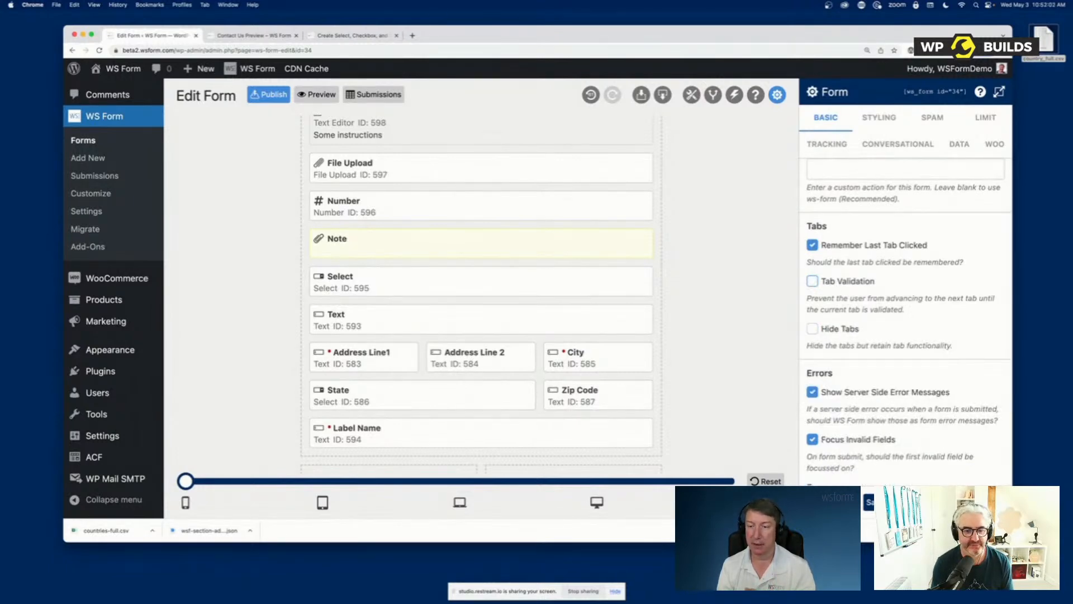
left_click(833, 502)
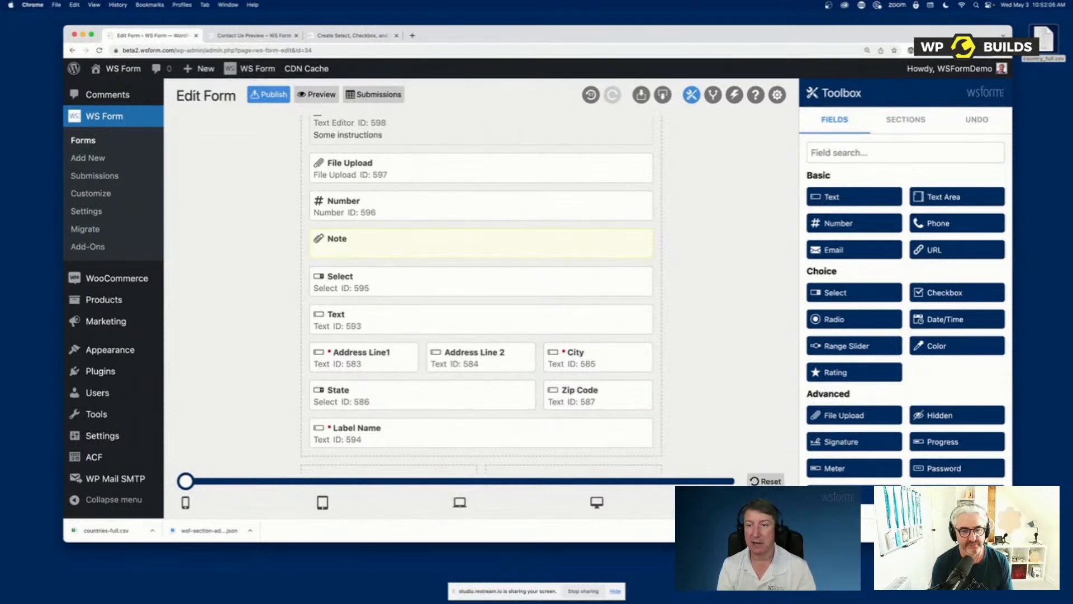
Create a new form from the Contact Us template
scroll(905, 358, "down", 10)
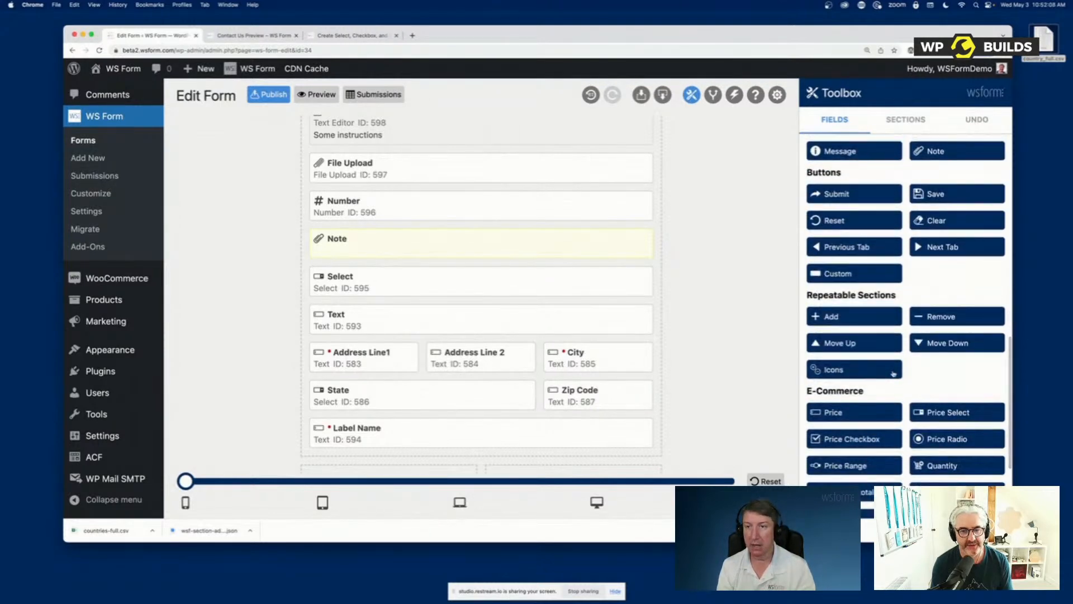
scroll(917, 349, "up", 2)
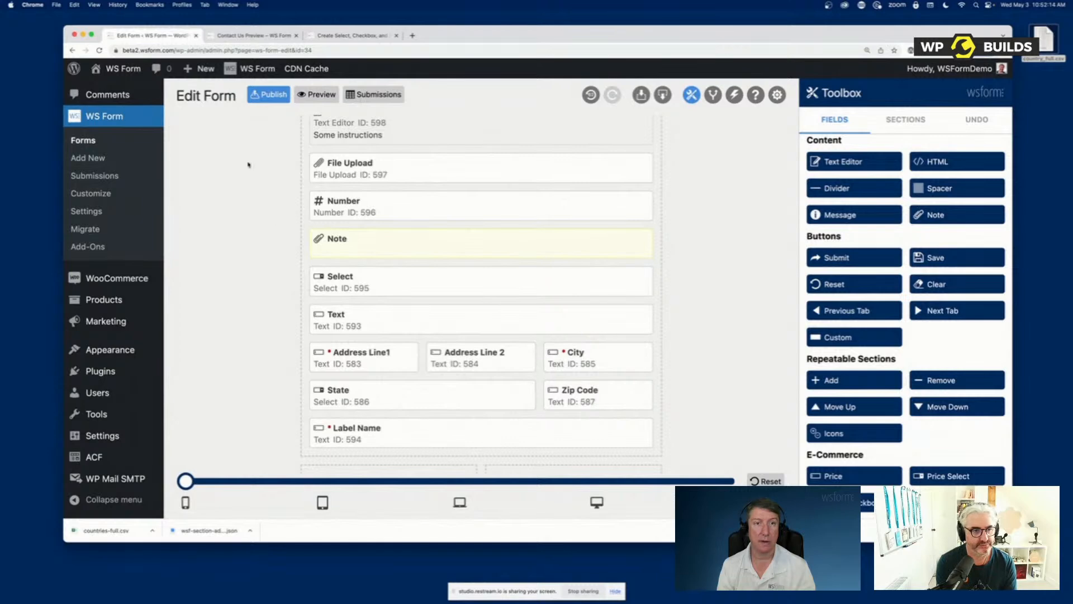
left_click(88, 157)
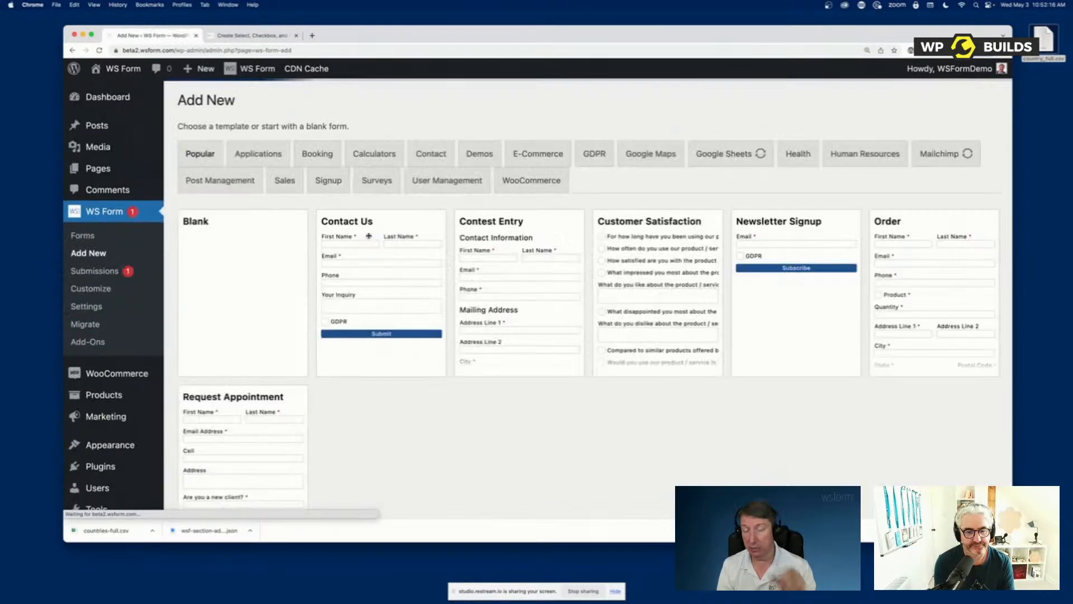
mouse_move(372, 254)
left_click(373, 282)
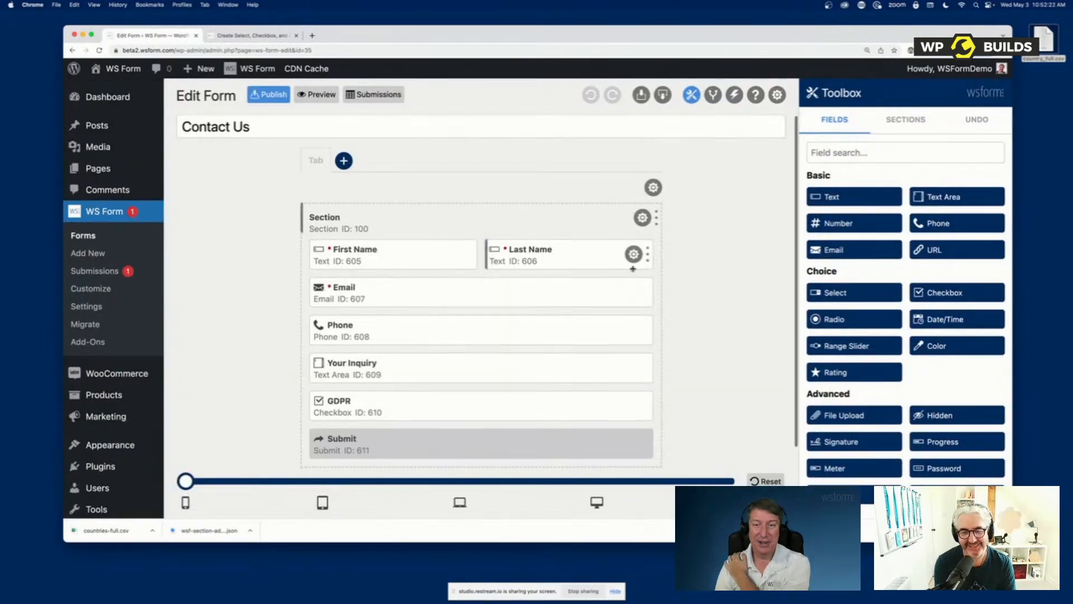
Add a new section to the form and move it above the existing contact section
scroll(633, 266, "down", 1)
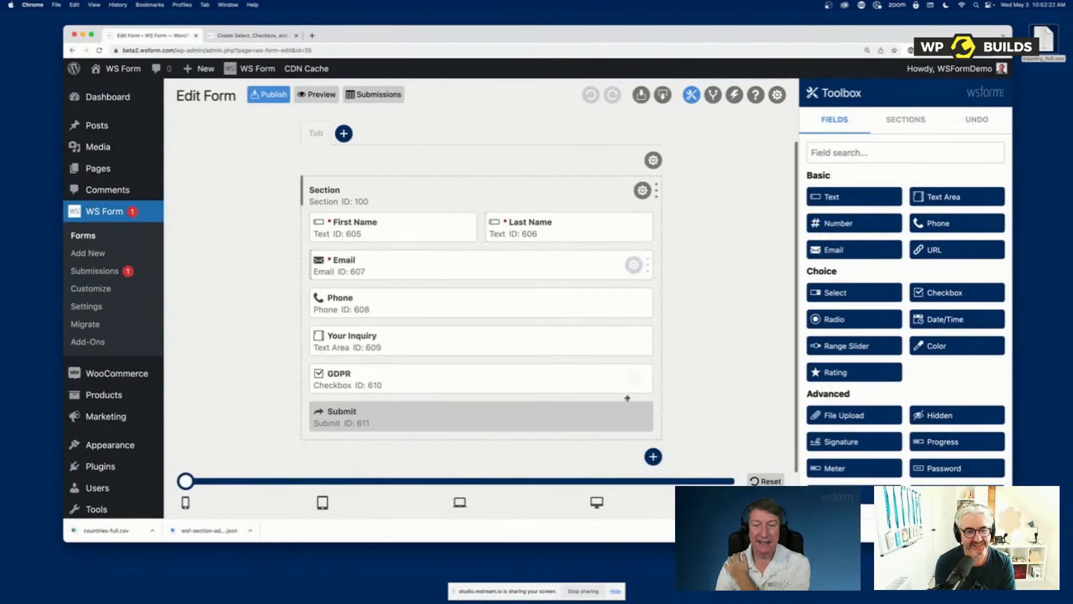
left_click(652, 457)
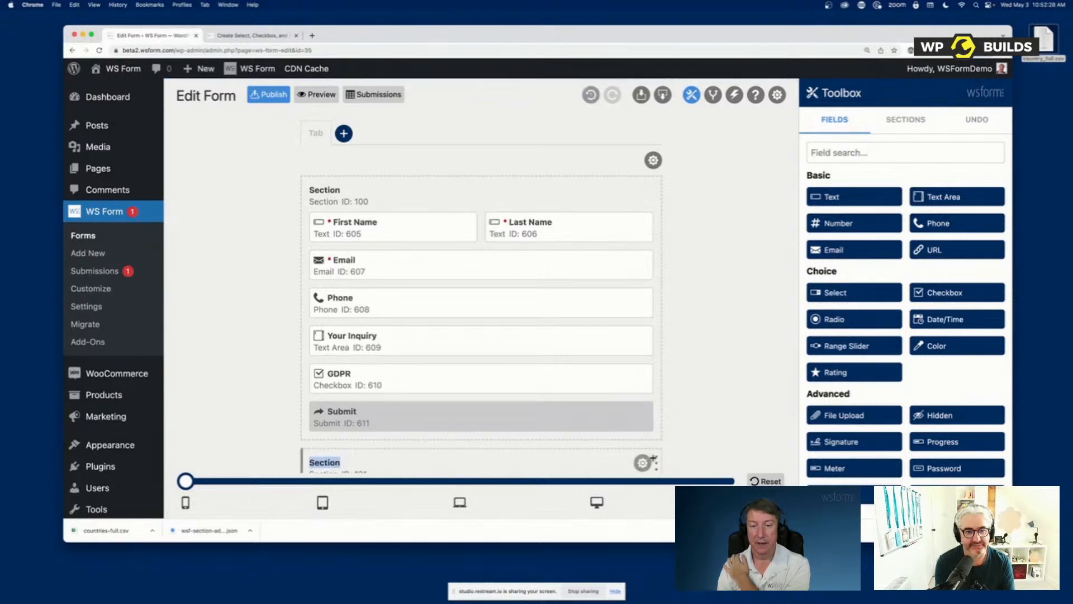
left_click_drag(573, 450, 565, 196)
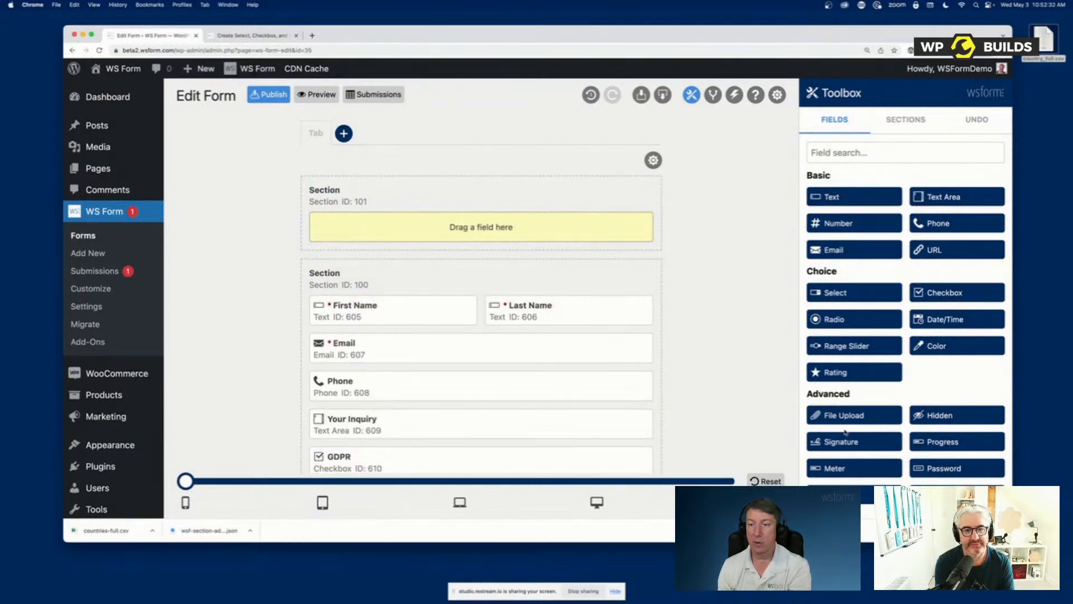
Add two half-width text fields side by side in the new section, labelled First Name and Last Name
left_click(847, 200)
left_click(846, 200)
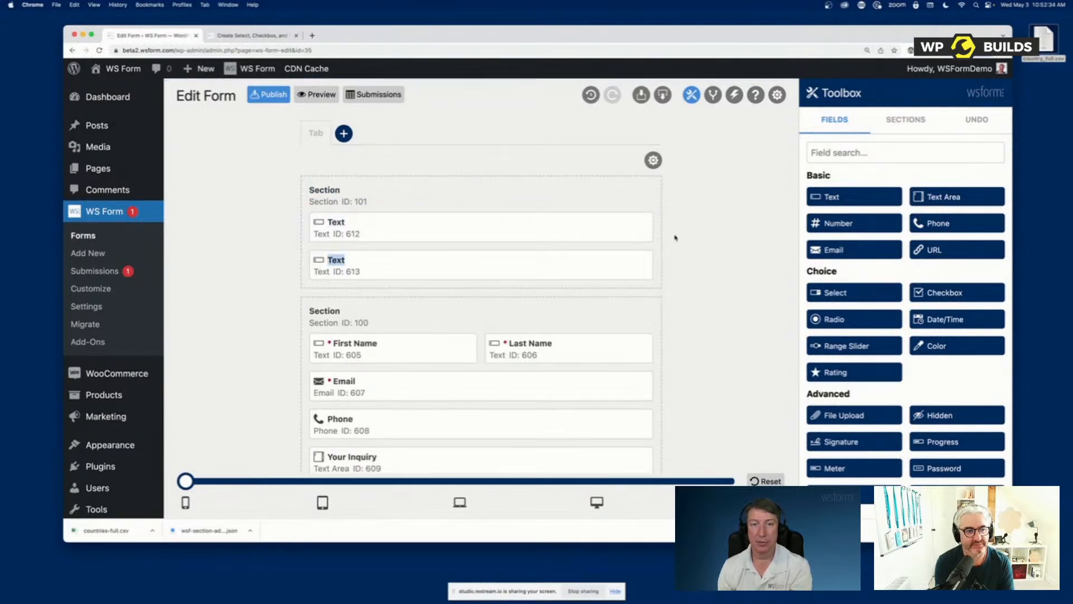
left_click_drag(575, 226, 476, 227)
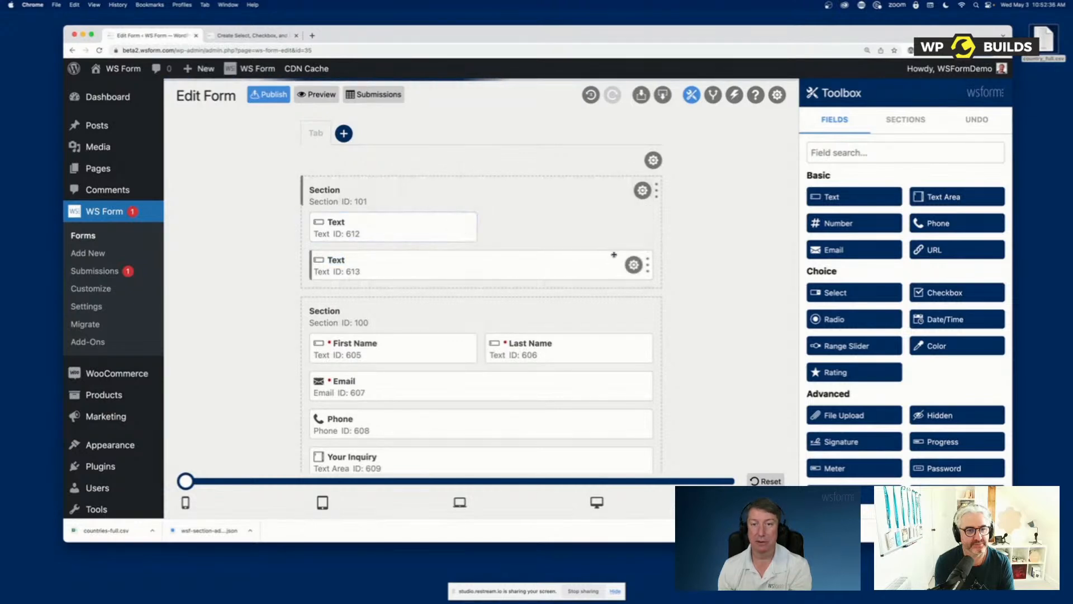
left_click_drag(646, 260, 494, 256)
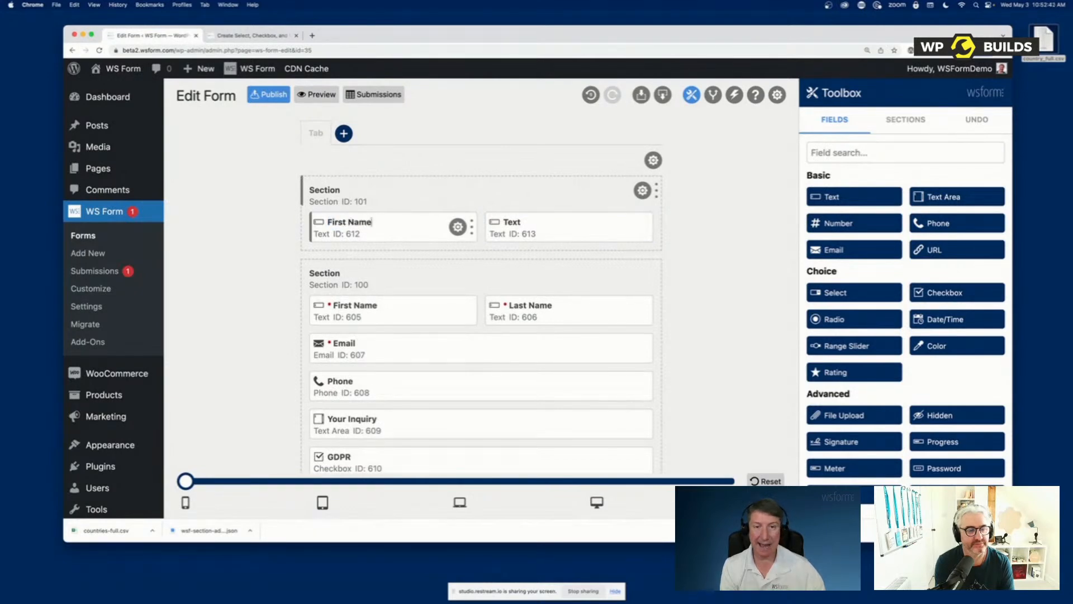
key("Tab")
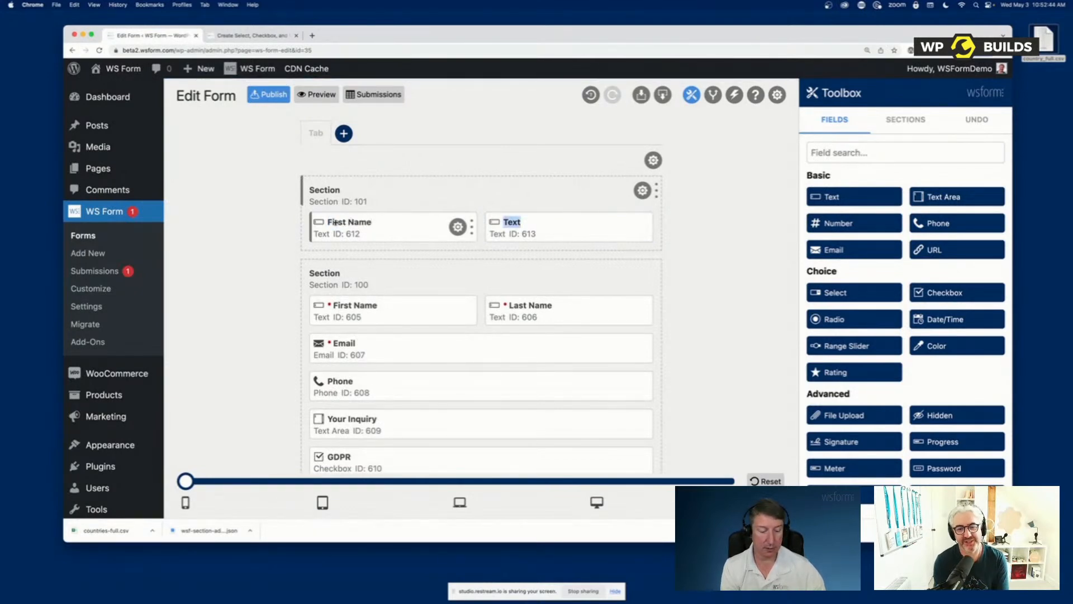
type("Last Name")
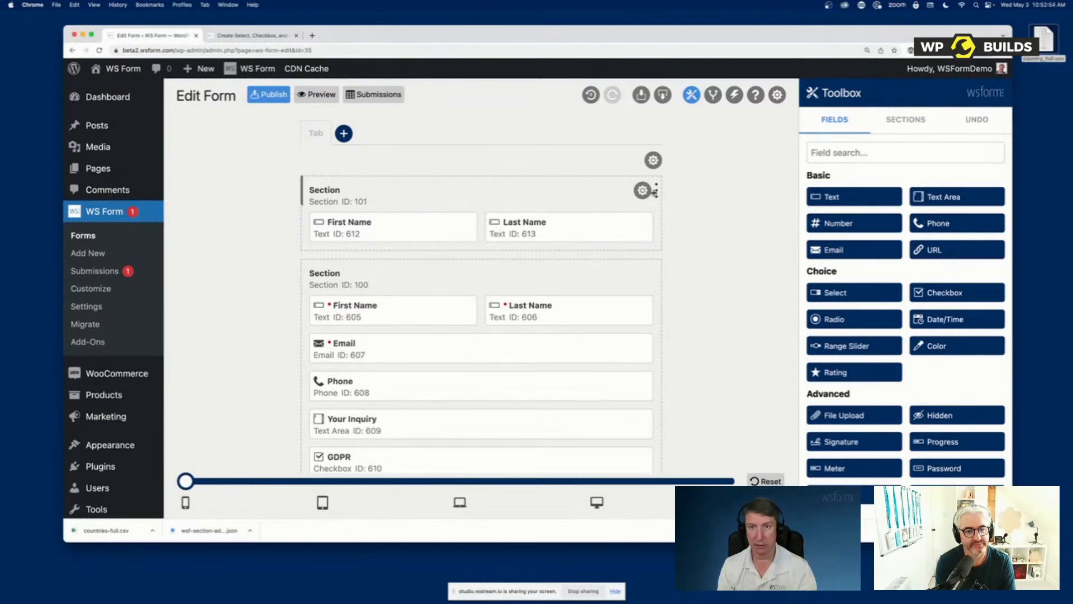
Make the new name section repeatable, save the setting and add an Icons field below its name fields
left_click(643, 190)
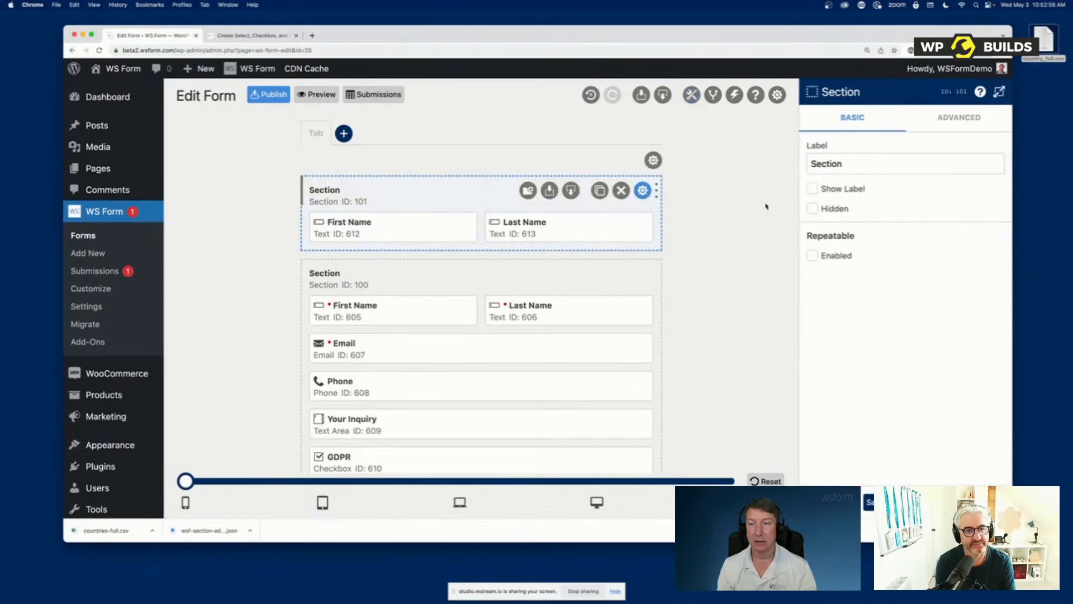
left_click(840, 256)
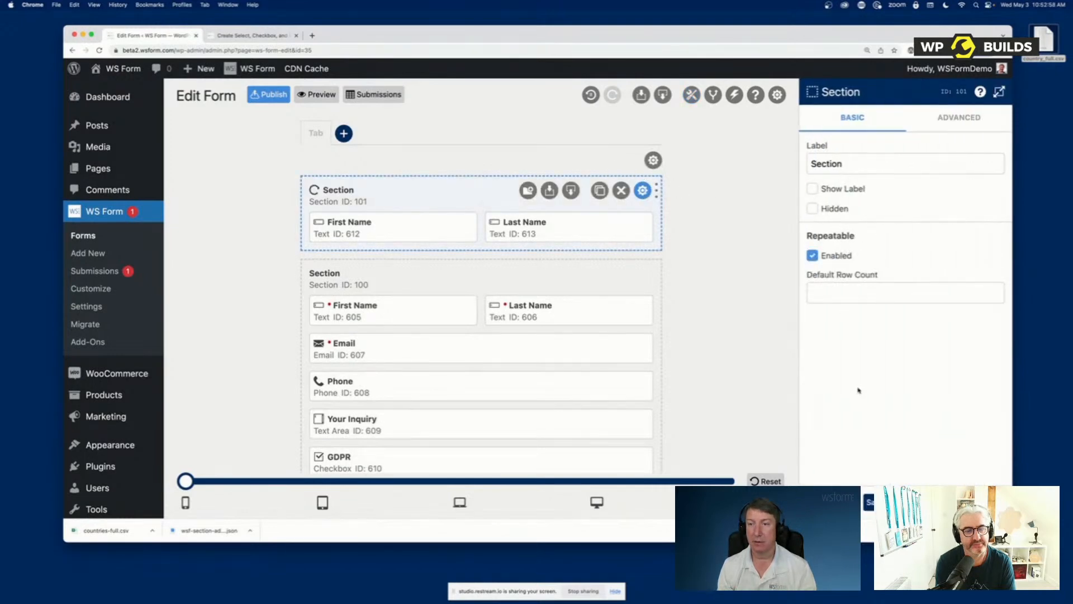
left_click(833, 502)
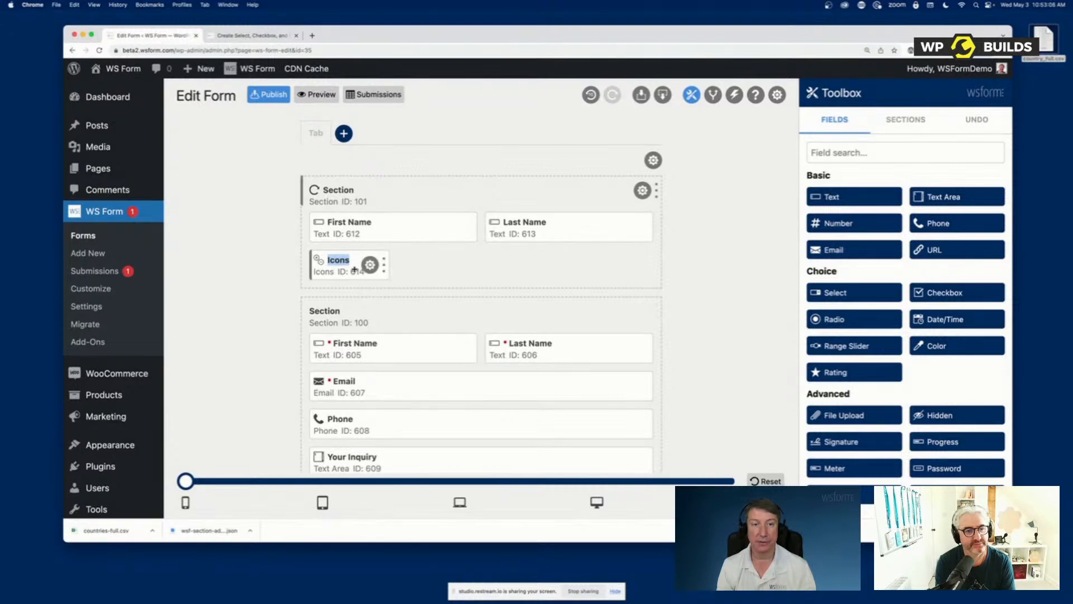
Preview the form and test the repeatable section by entering Test in both name fields, adding a row and removing the first row
left_click(323, 95)
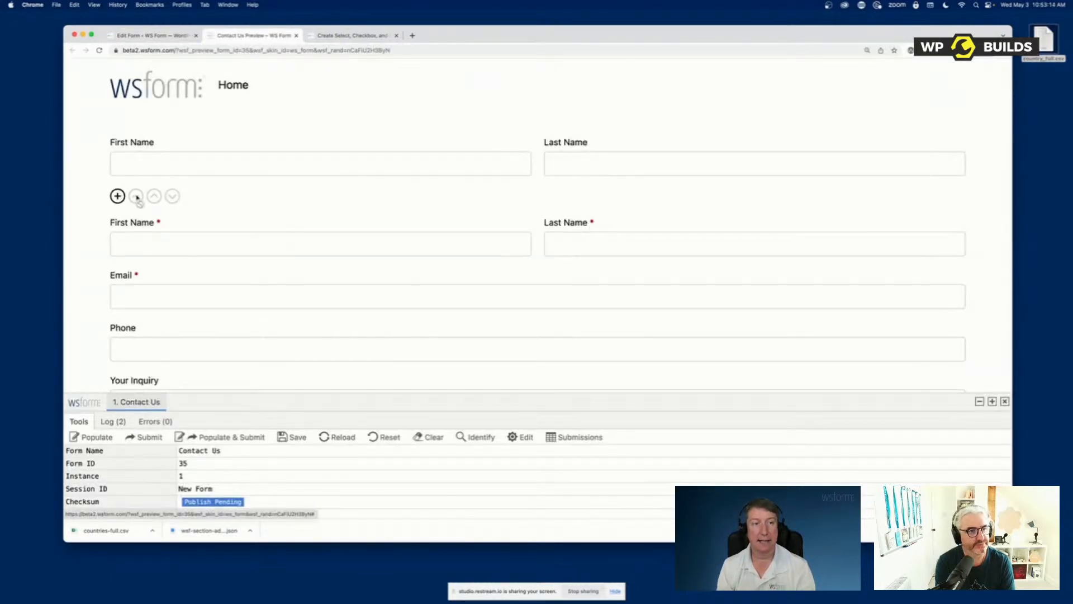
left_click(182, 162)
type("Test")
key("Tab")
type("Test")
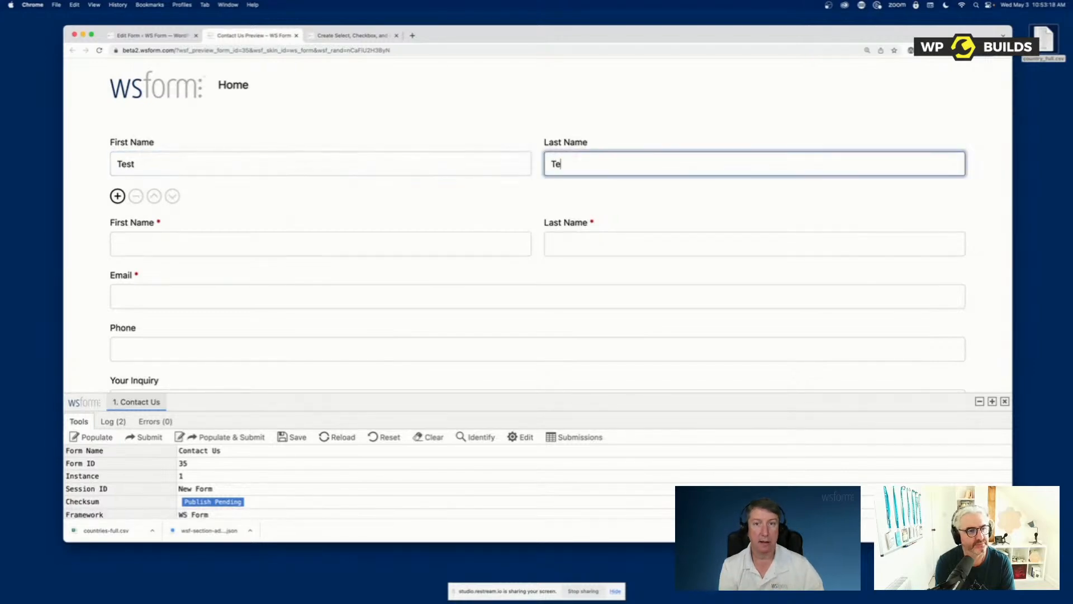
left_click(117, 196)
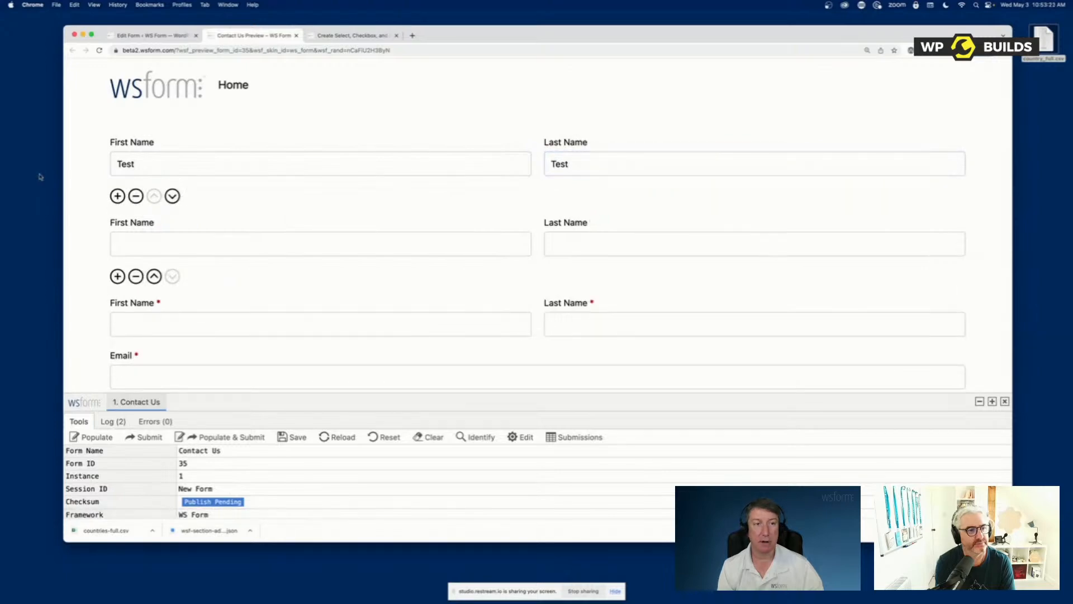
left_click(135, 196)
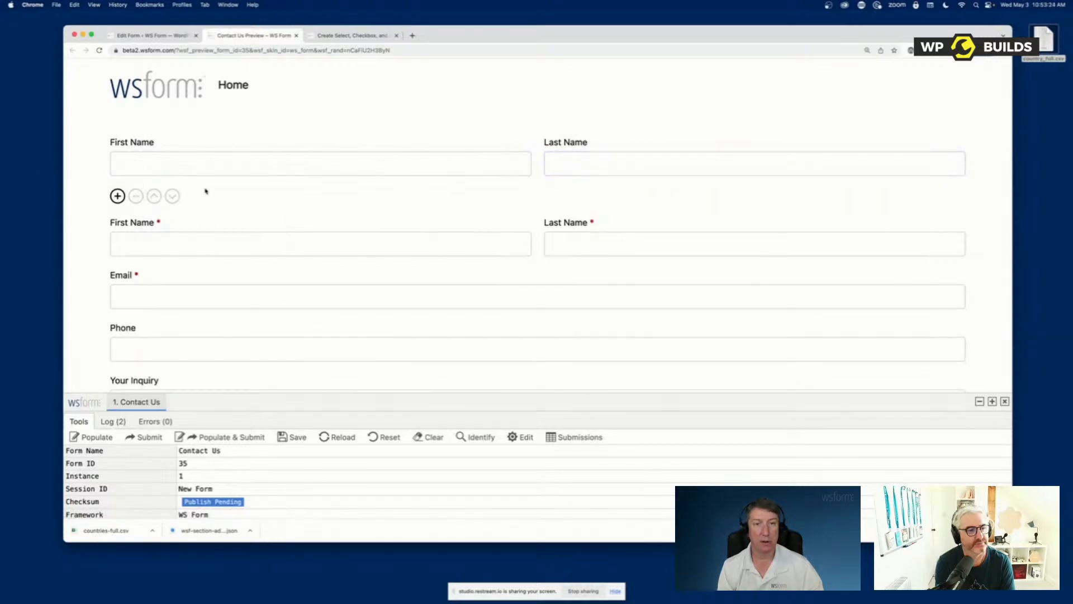
In the Icons field's settings, add a Drag icon, remove the Move Up and Move Down icons, and save
left_click(150, 36)
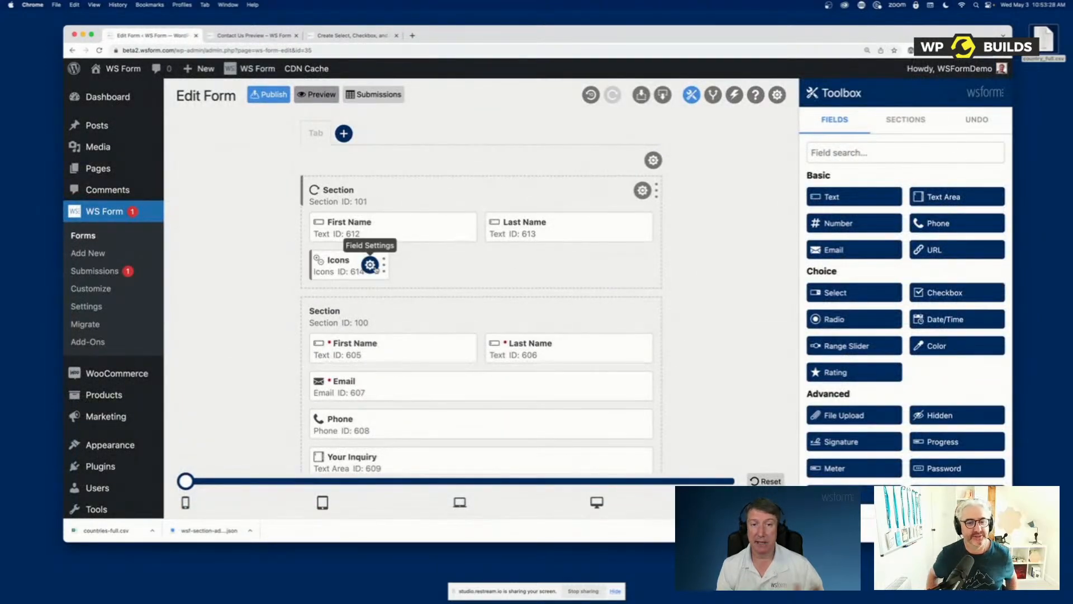
left_click(370, 265)
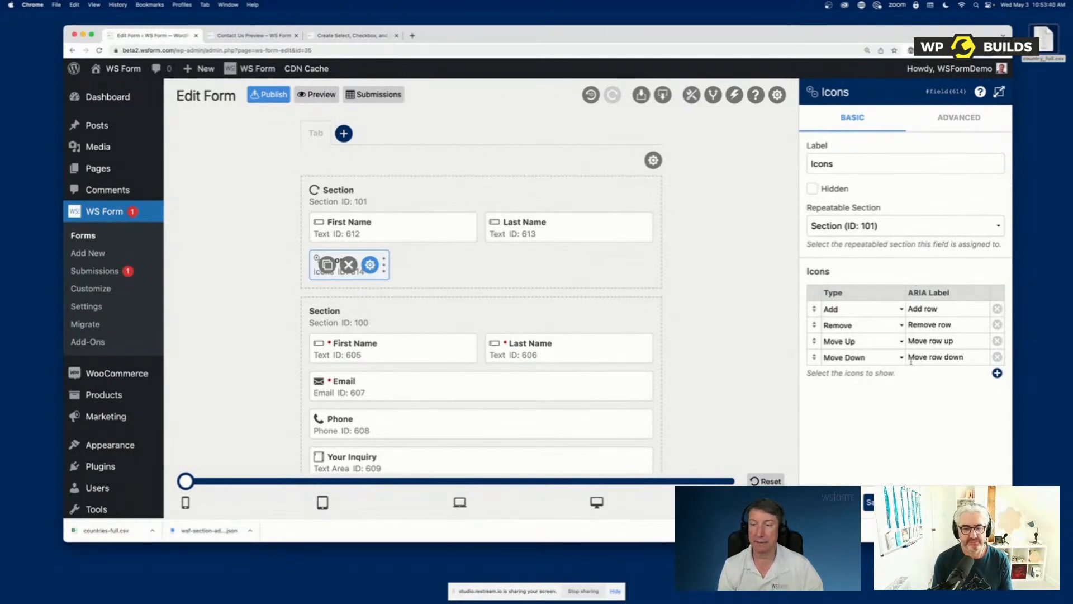
left_click(997, 373)
left_click(873, 374)
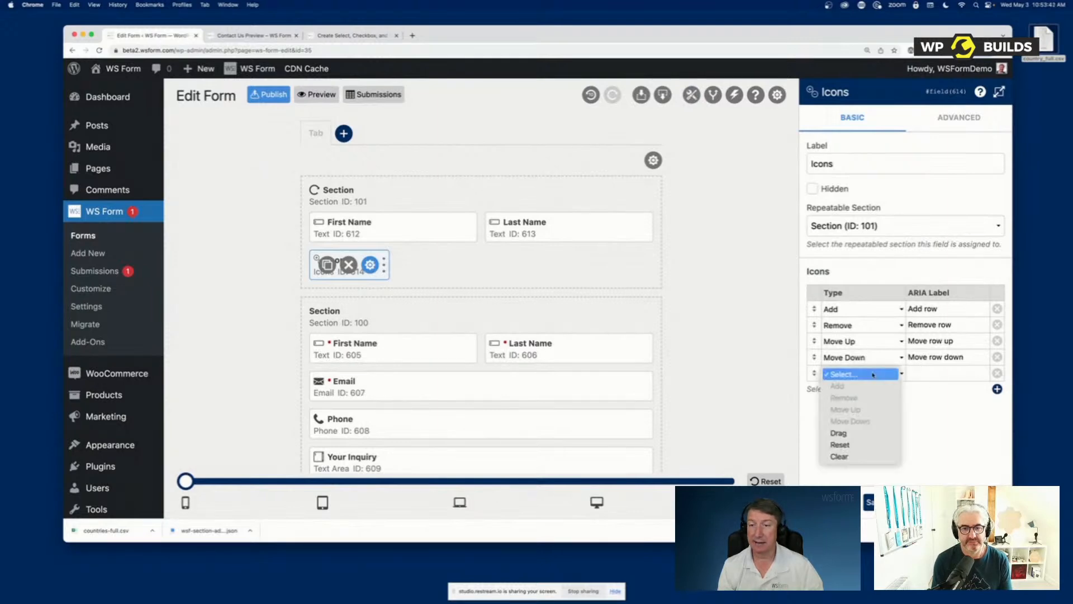
left_click(867, 439)
left_click(997, 340)
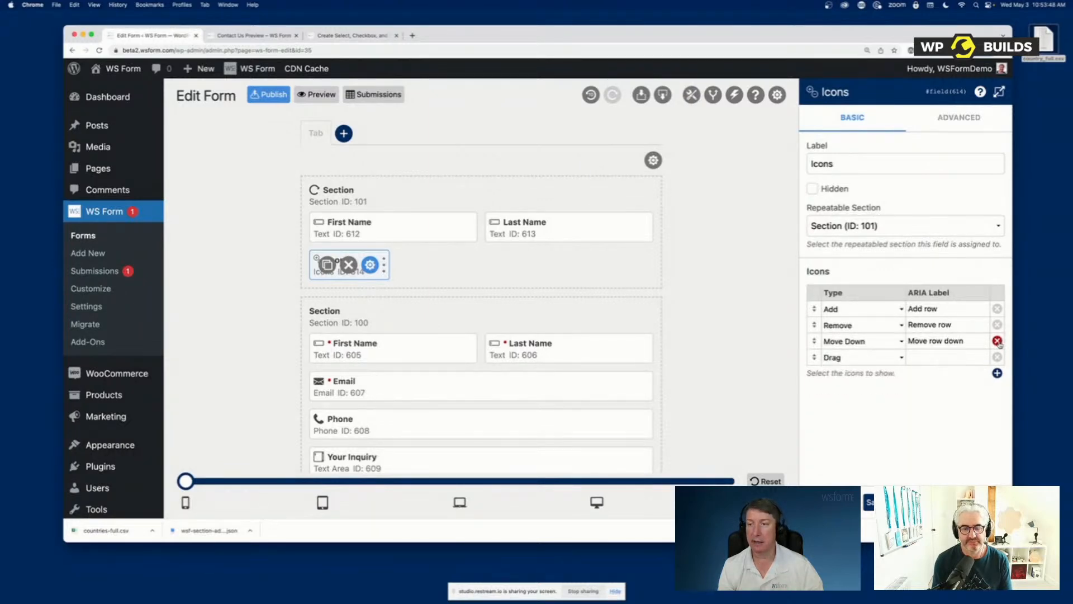
left_click(997, 340)
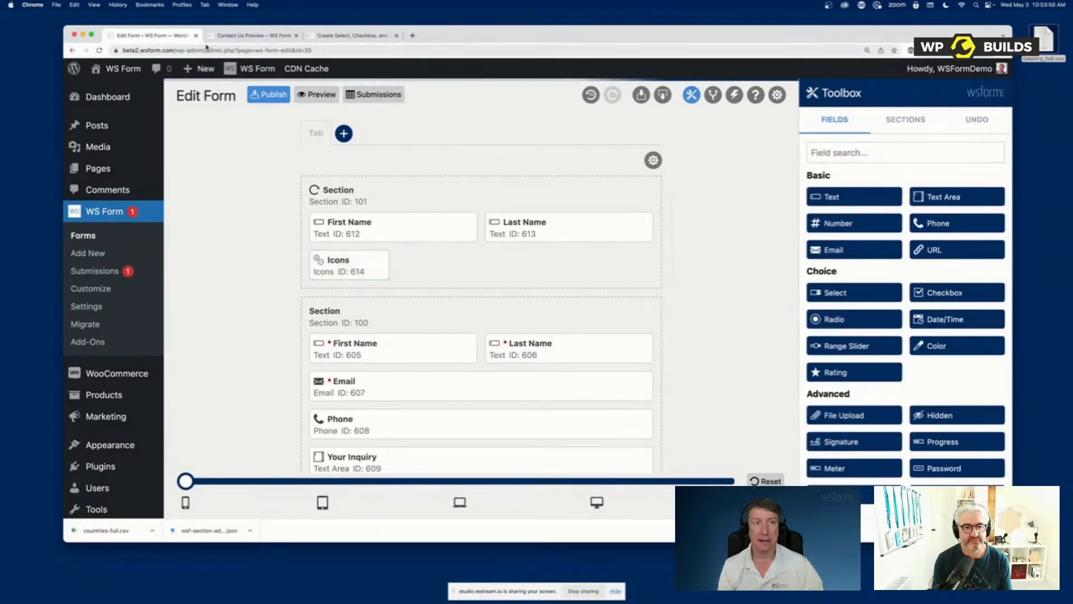
In the refreshed preview, enter a in both name fields, add a second repeatable row and enter b in both of its fields
left_click(226, 35)
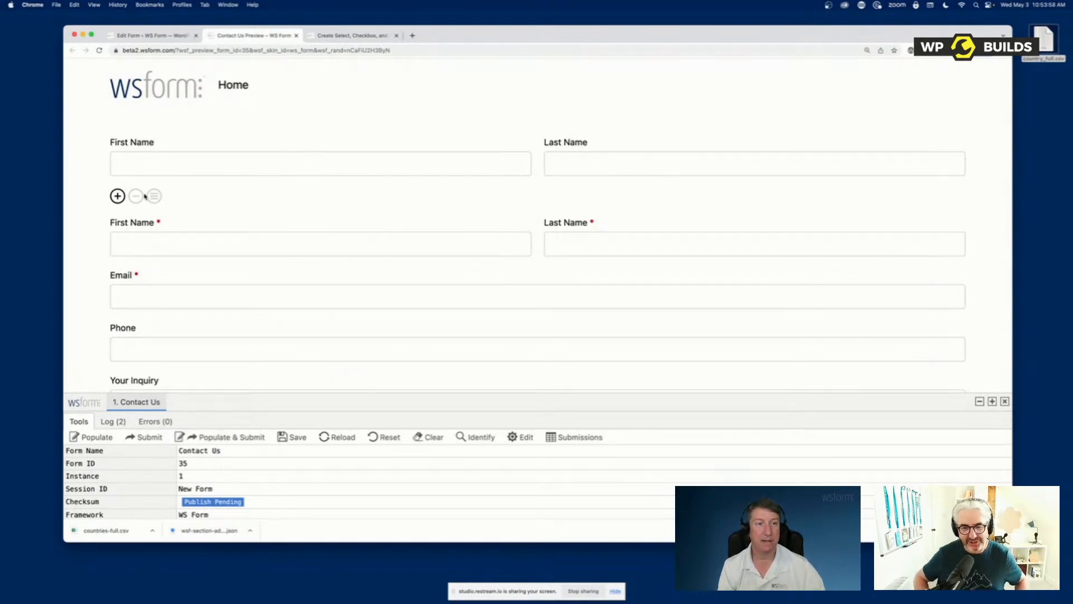
left_click(161, 160)
type("a")
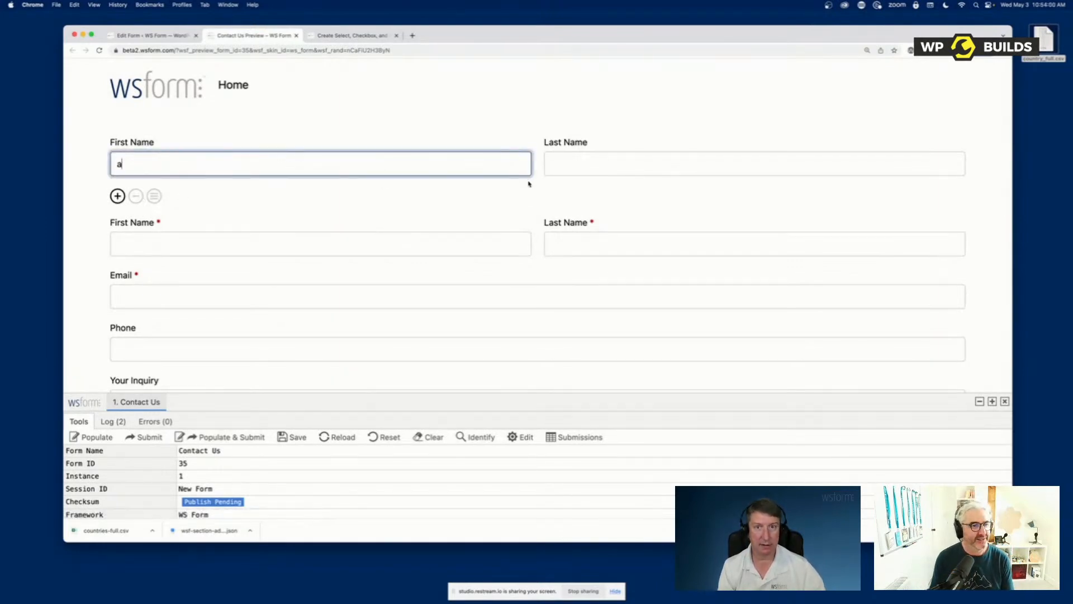
key("Tab")
type("a")
left_click(118, 196)
left_click(154, 239)
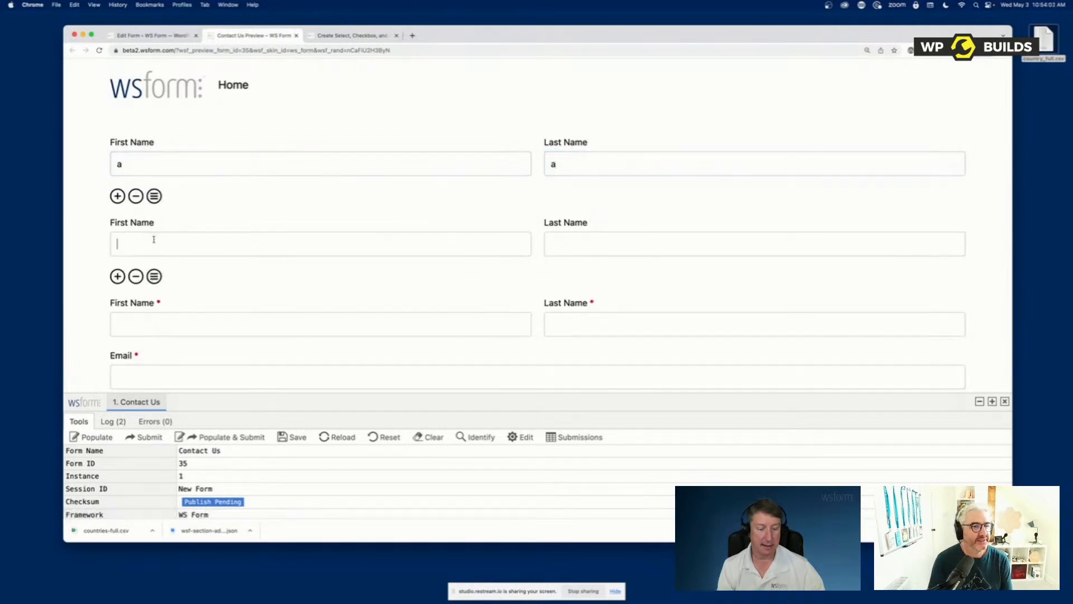
type("b")
left_click(599, 238)
type("b")
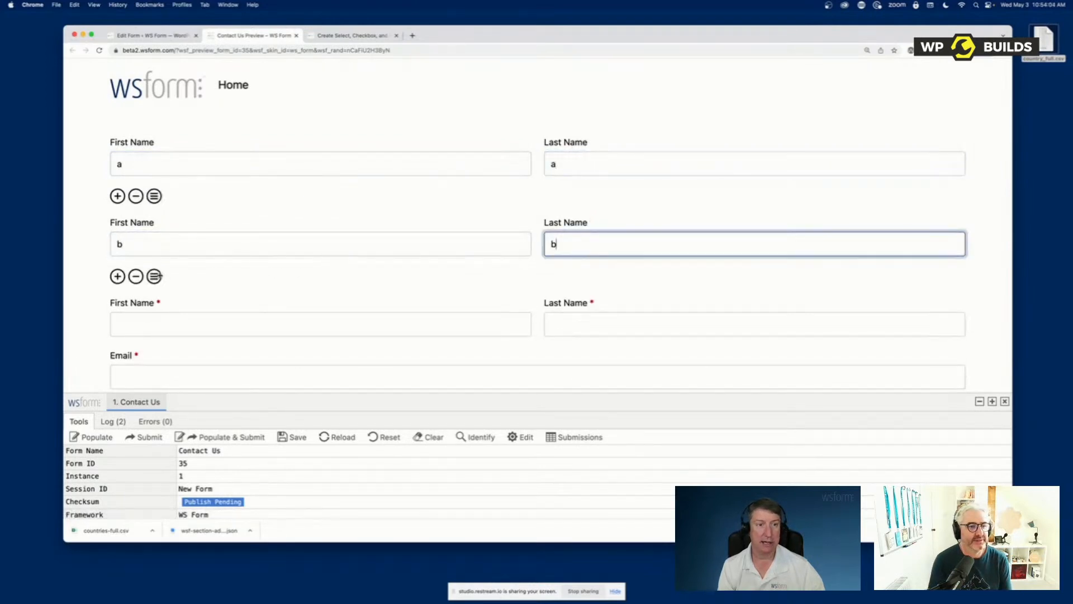
Try to reorder the second repeatable row with its Drag icon, and return to the form editor
mouse_move(154, 276)
left_mouse_down()
mouse_move(154, 199)
mouse_move(154, 263)
left_mouse_up()
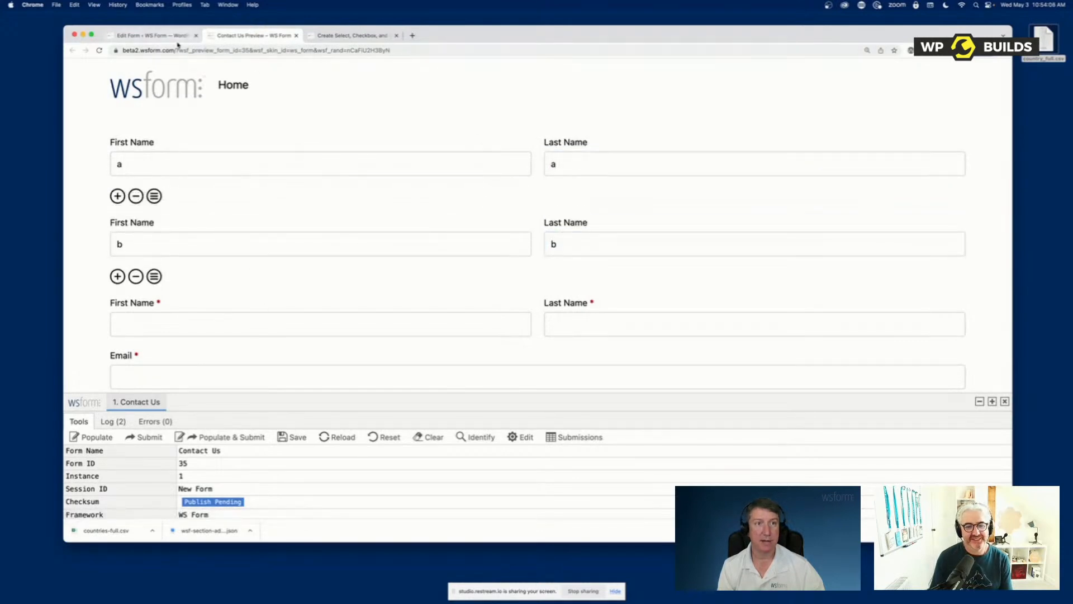
left_click(175, 37)
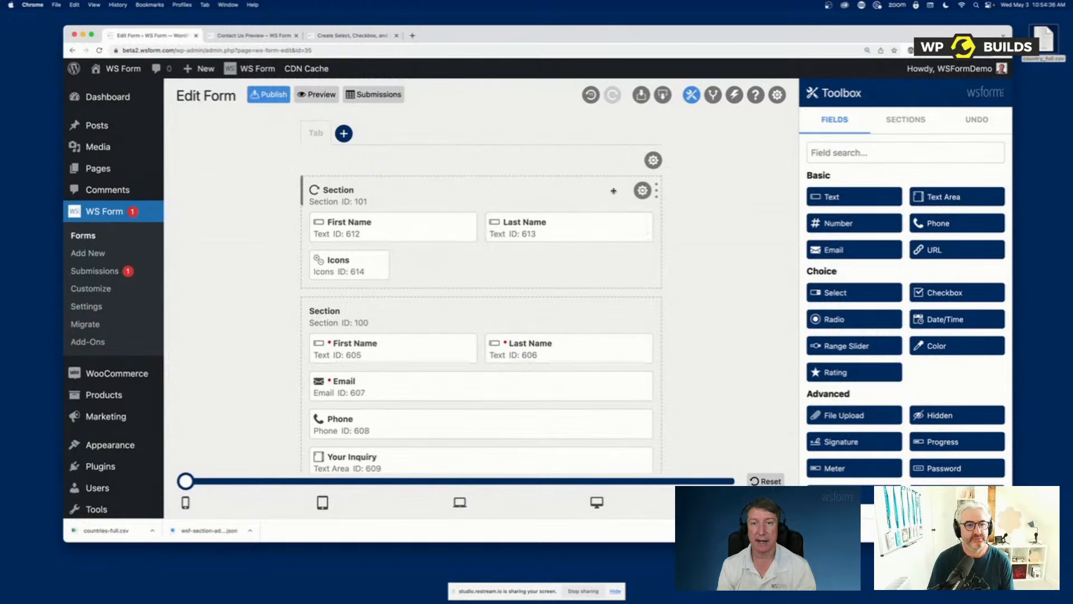
Resize the repeatable section to half the form's width and test adding another row in the preview
left_click_drag(658, 191, 475, 191)
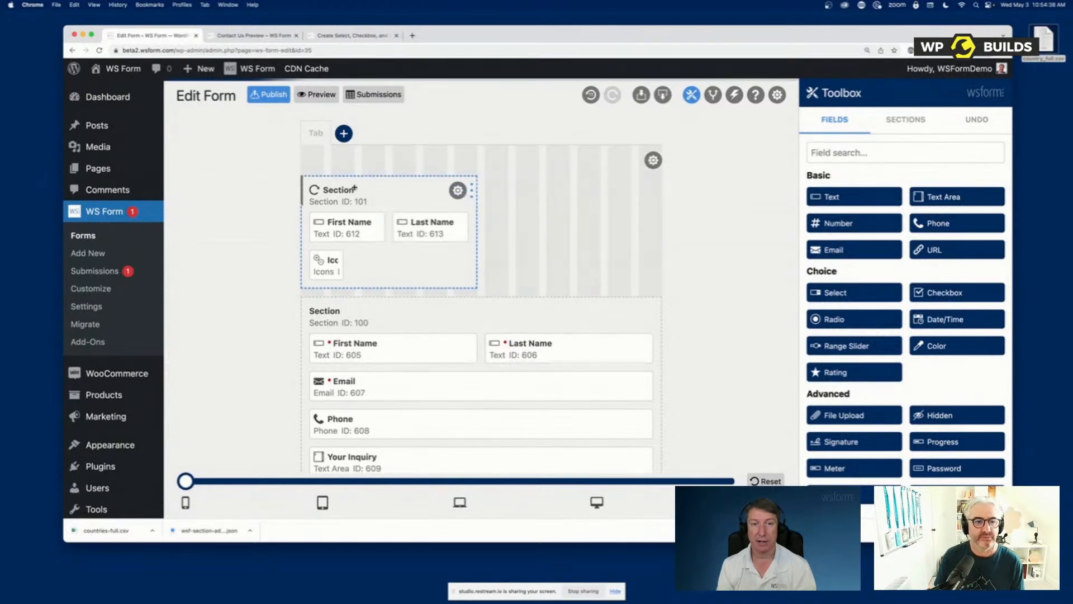
left_click(316, 94)
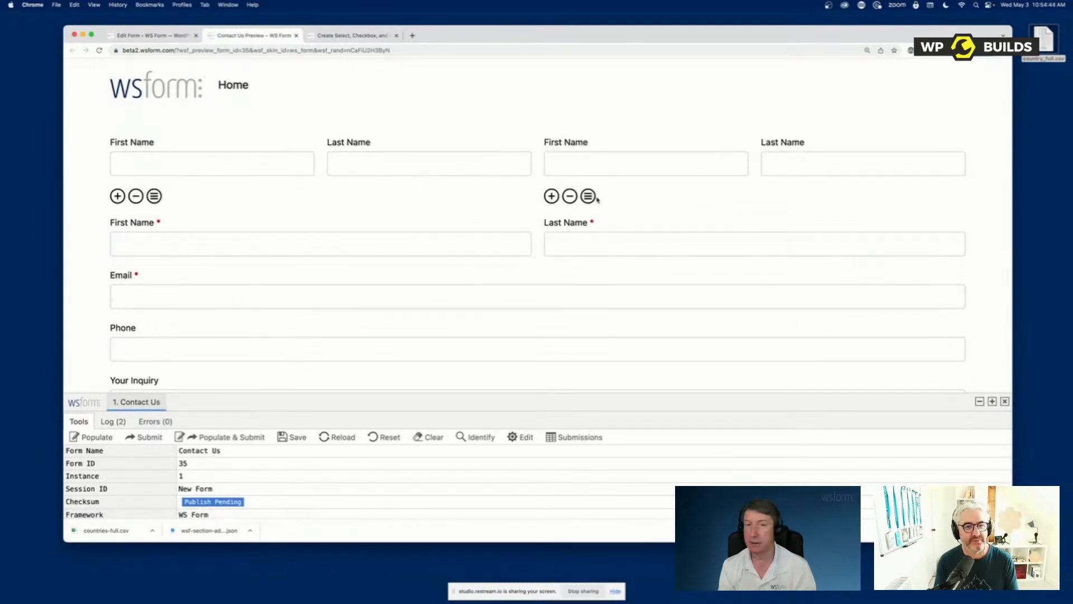
left_click(550, 196)
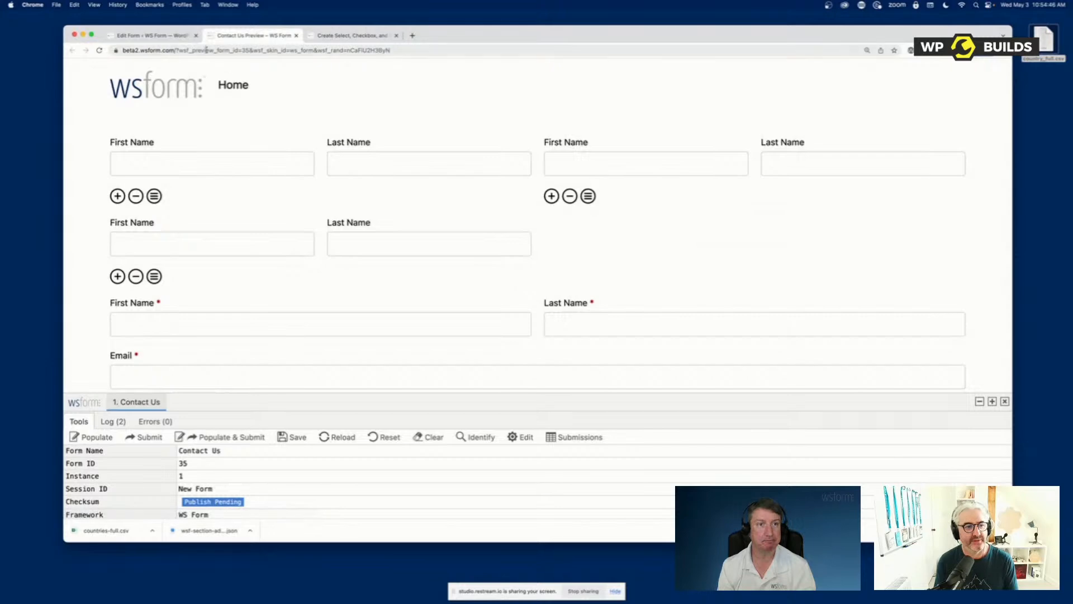
In the form editor, widen the repeatable section and its First Name, Last Name and Icons fields to full width
left_click(168, 35)
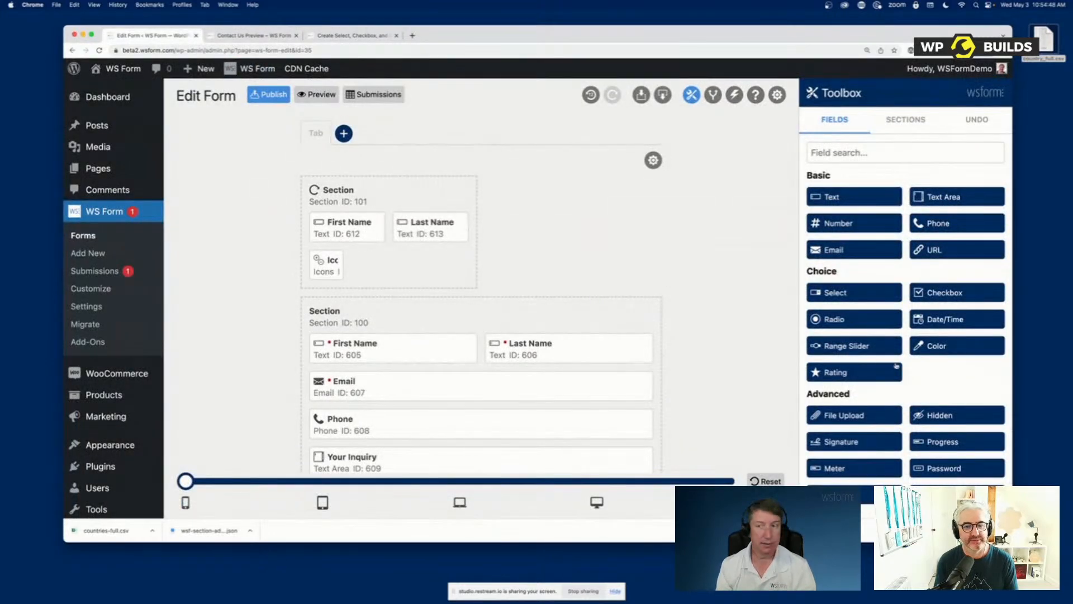
scroll(887, 358, "down", 10)
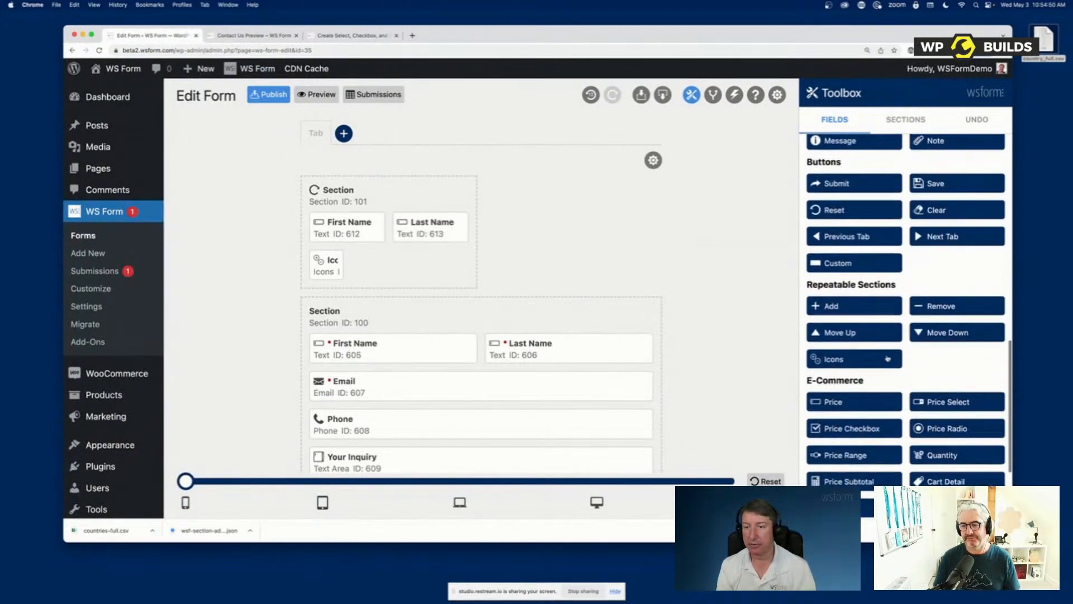
scroll(888, 358, "down", 1)
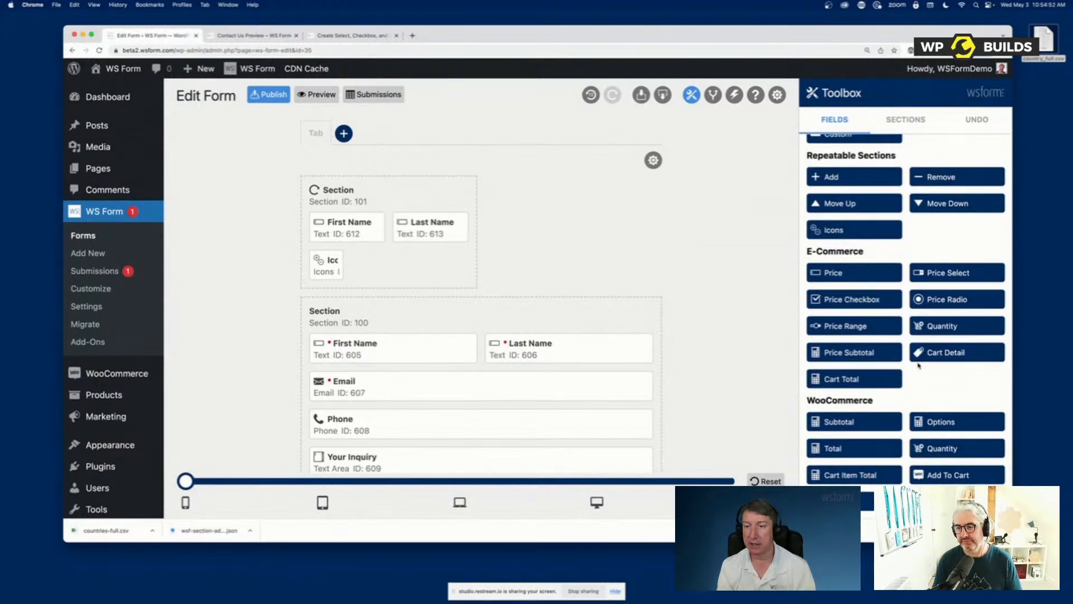
scroll(896, 321, "up", 10)
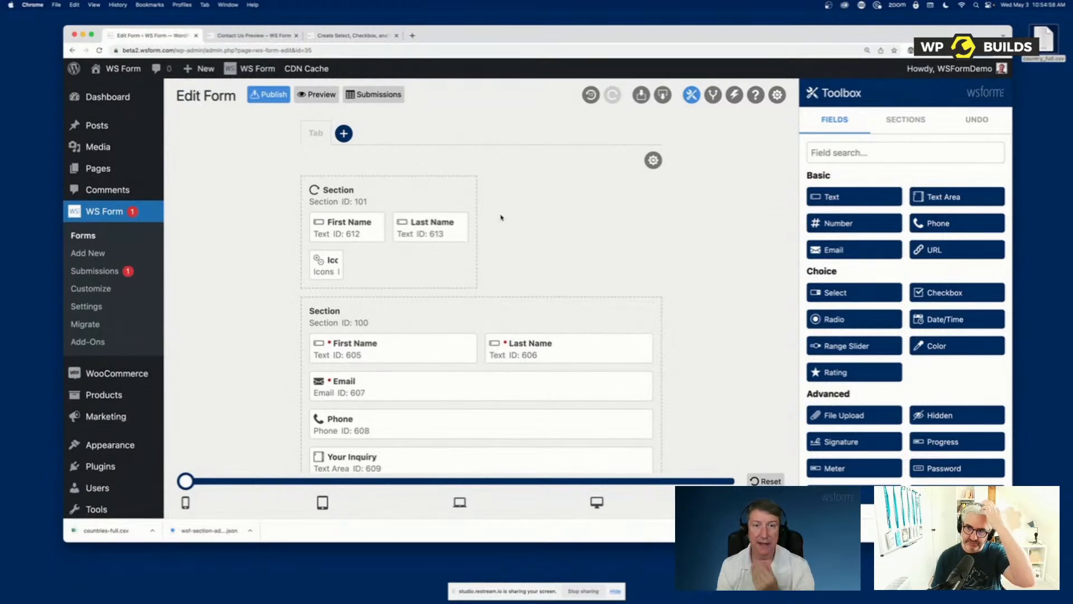
mouse_move(472, 190)
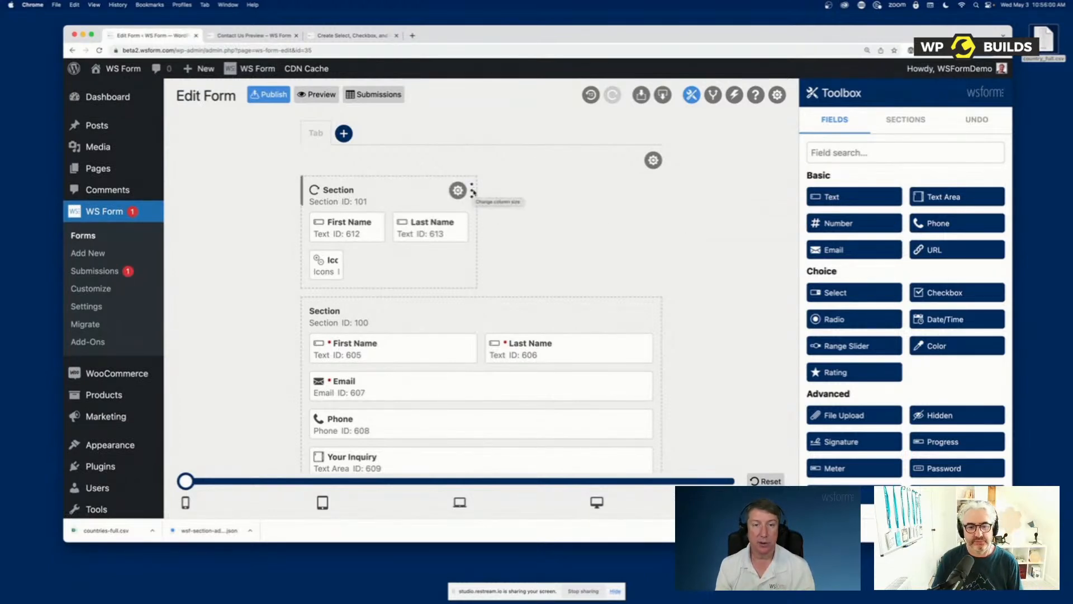
left_click_drag(477, 191, 659, 192)
left_click_drag(479, 226, 653, 226)
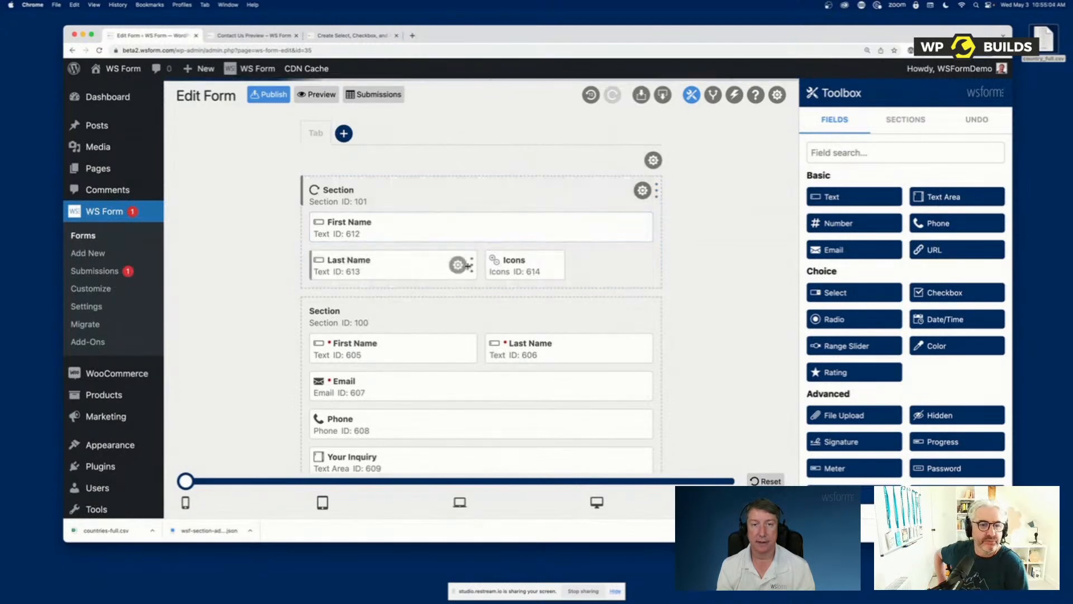
left_click_drag(477, 263, 653, 267)
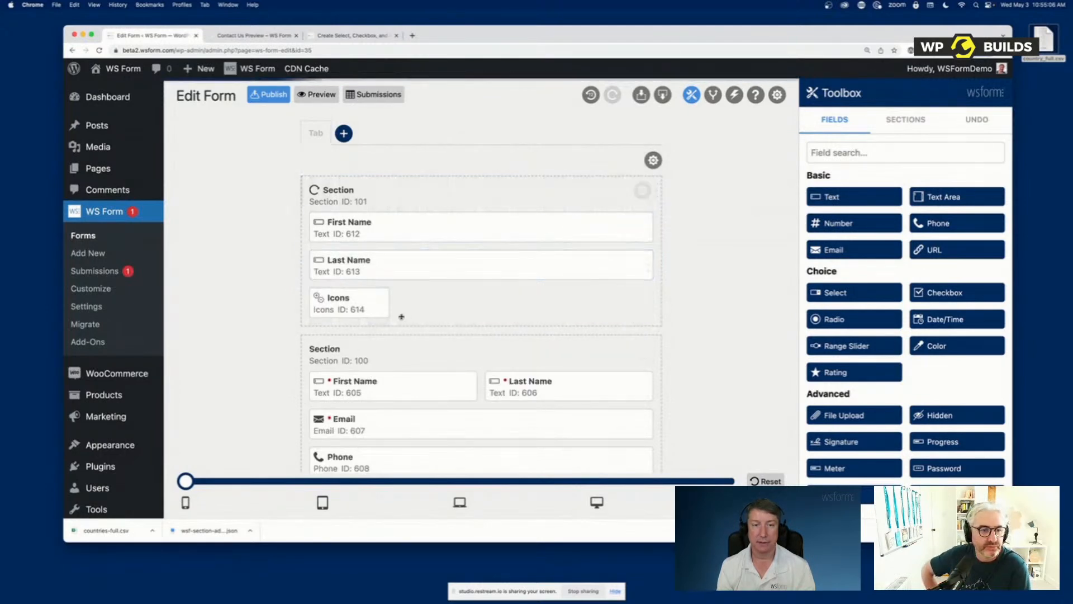
left_click_drag(388, 304, 643, 316)
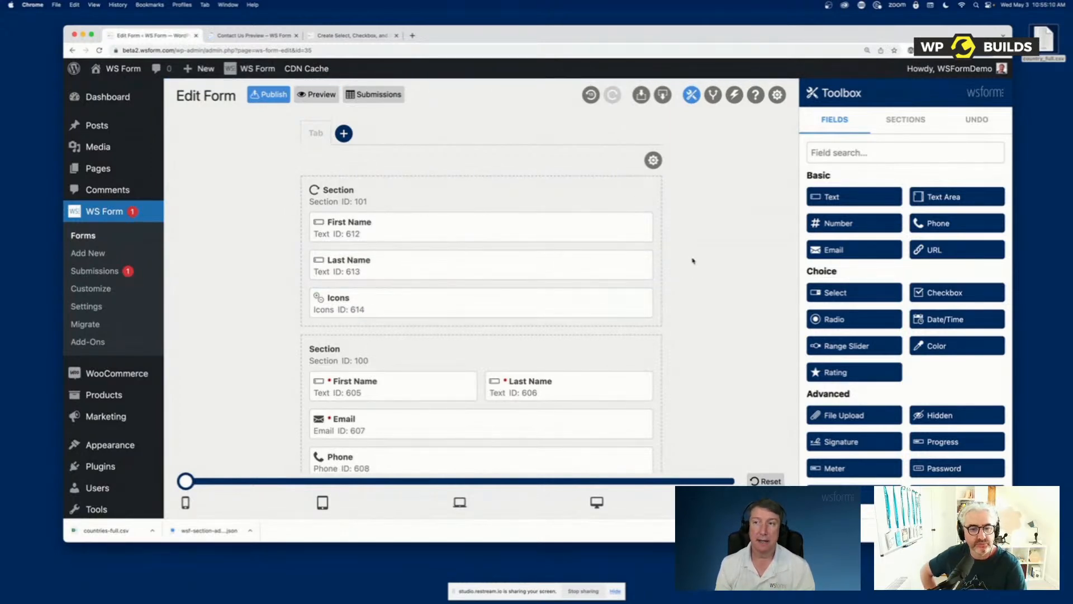
Open the form's undo history, undo the width changes of the Icons, Last Name and First Name fields, and redo all three
left_click(956, 123)
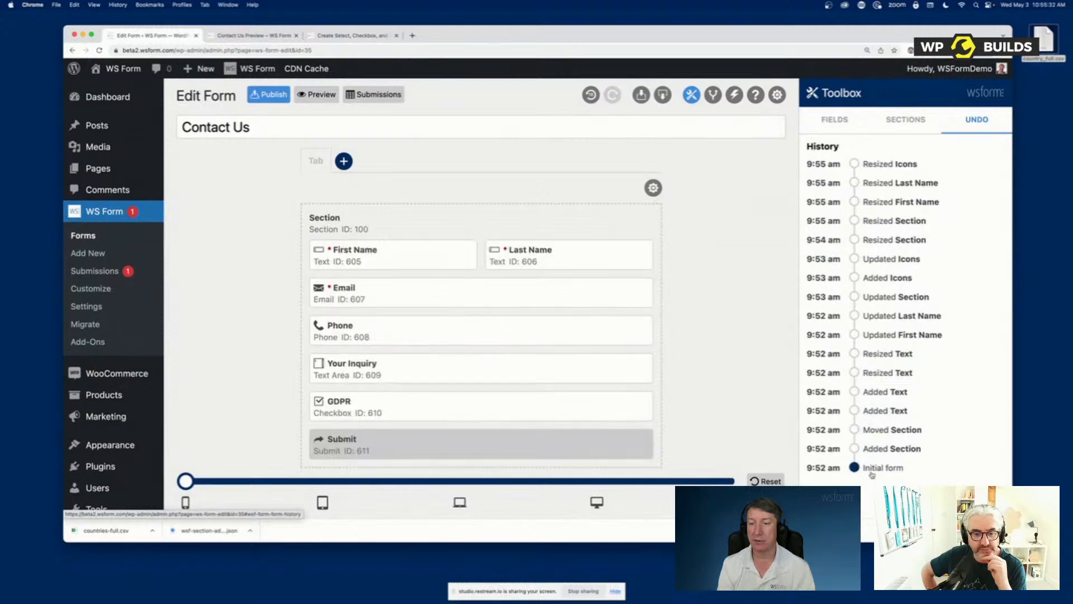
left_click(591, 95)
left_click(591, 95)
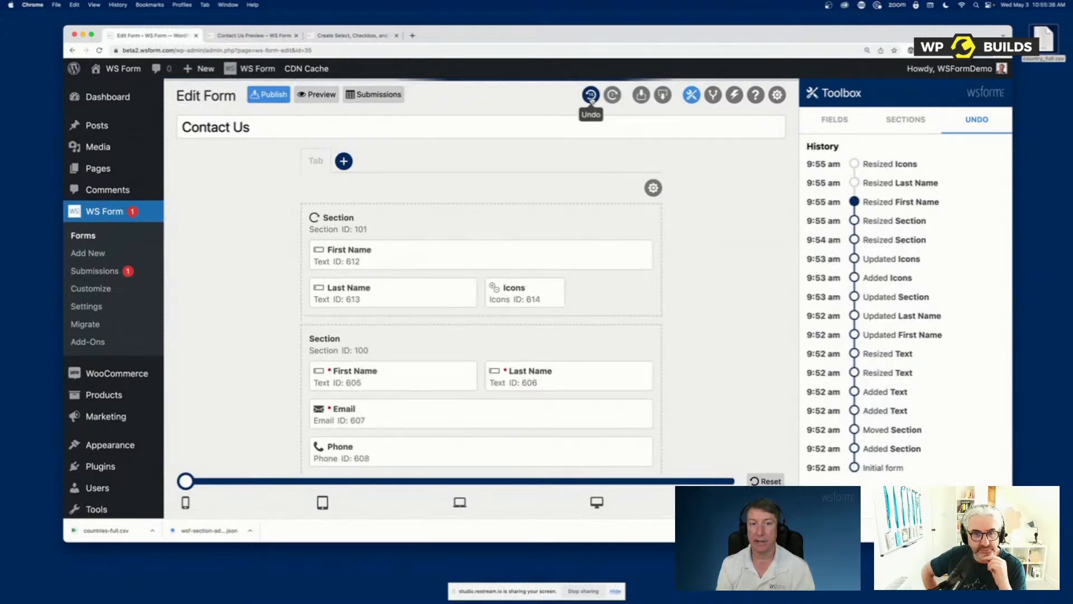
left_click(591, 95)
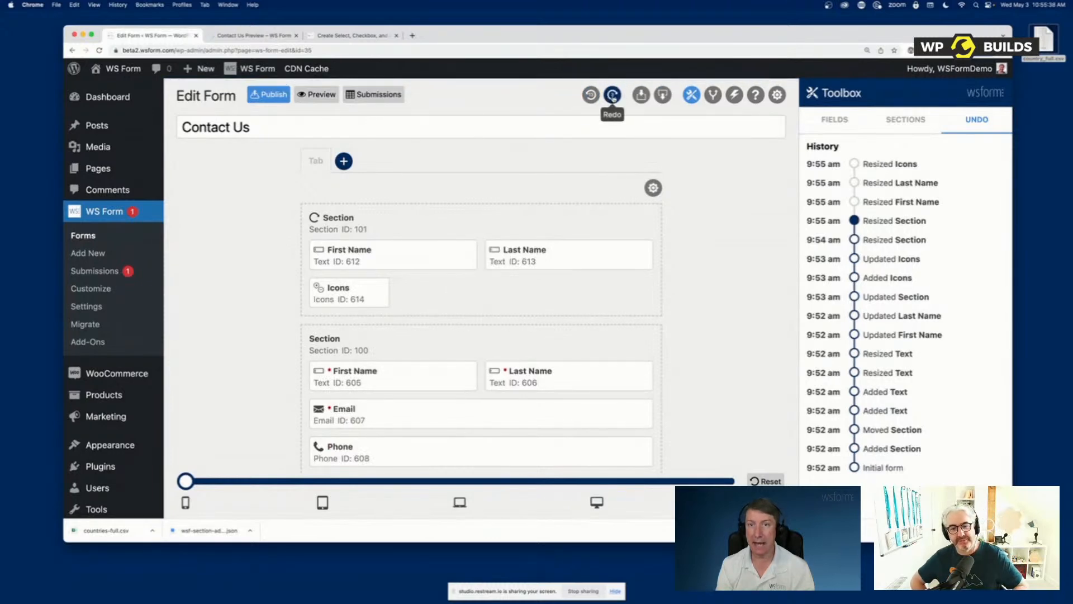
left_click(612, 95)
left_click(612, 95)
left_click(612, 95)
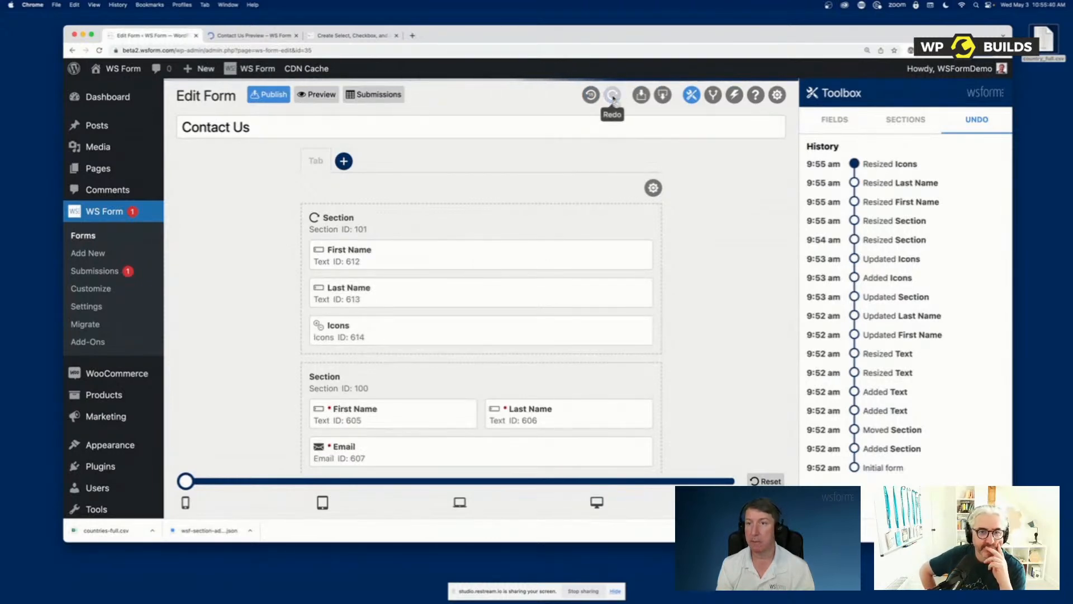
Undo all the field and section resizes in the change history, and redo them up to the Icons resize
left_click(588, 96)
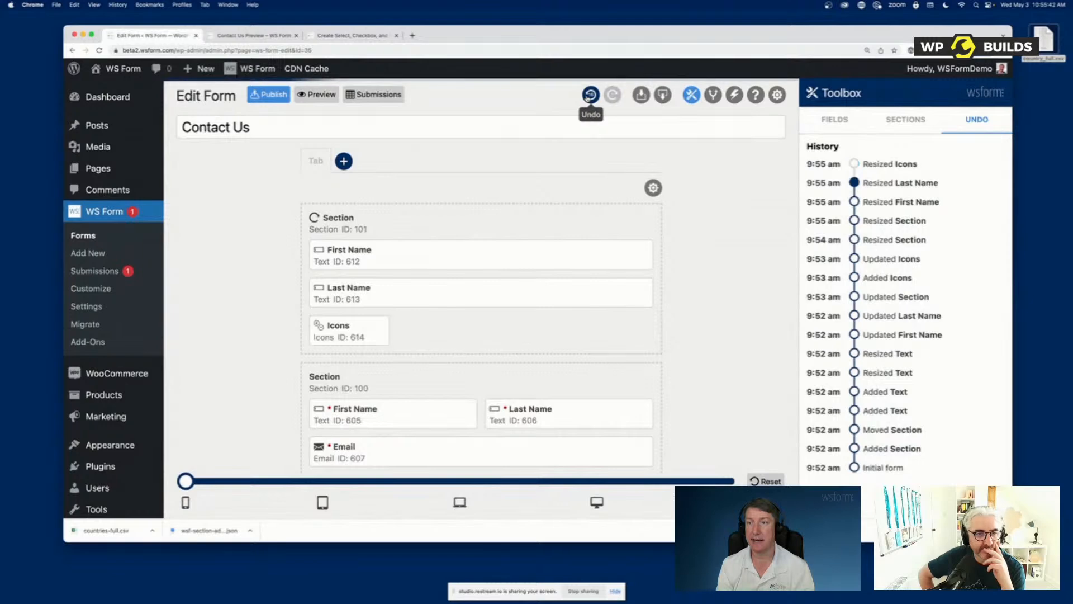
left_click(588, 96)
left_click(588, 96)
left_click(588, 96)
left_click(588, 96)
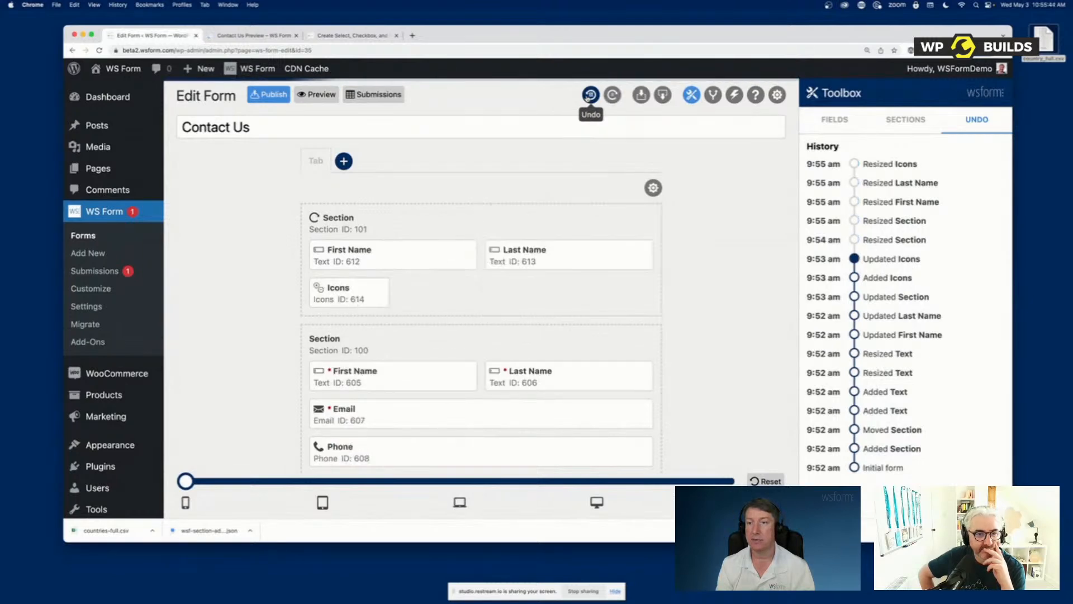
left_click(588, 96)
left_click(612, 95)
left_click(612, 95)
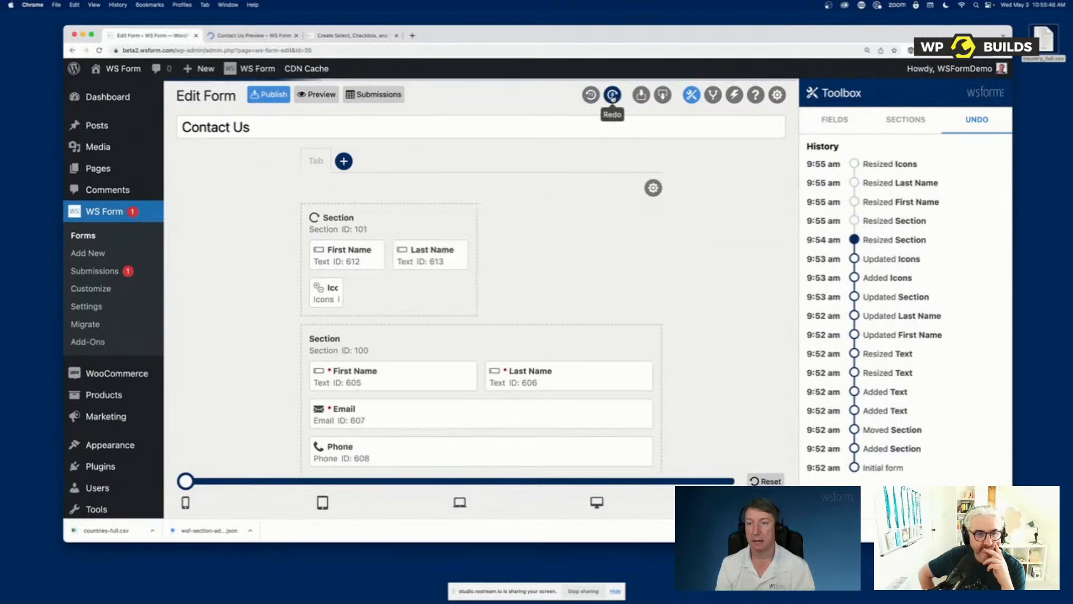
left_click(612, 95)
left_click(612, 95)
left_click(612, 95)
left_click(612, 95)
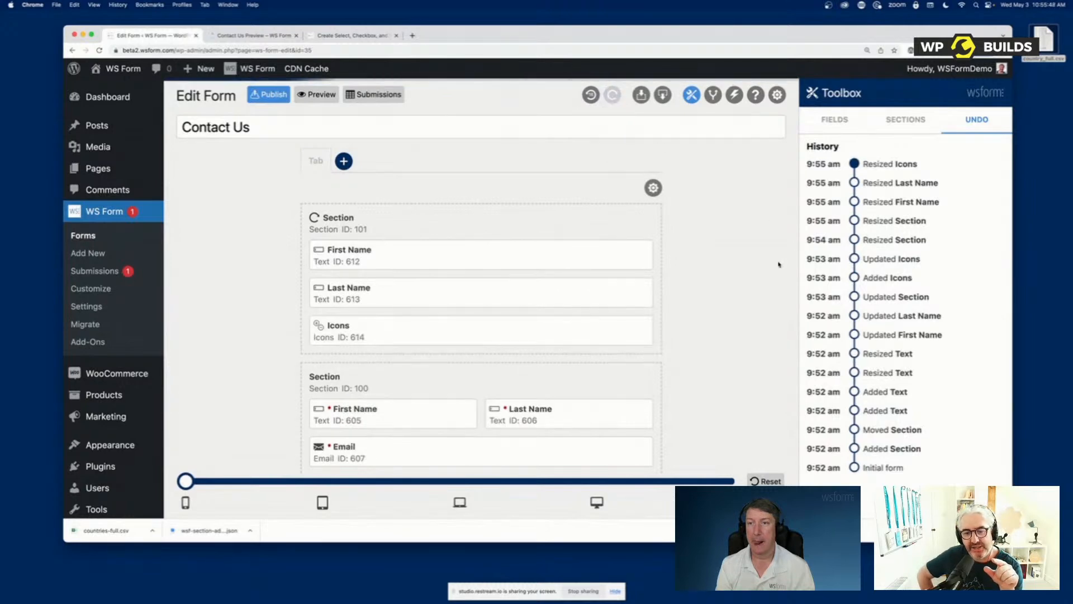
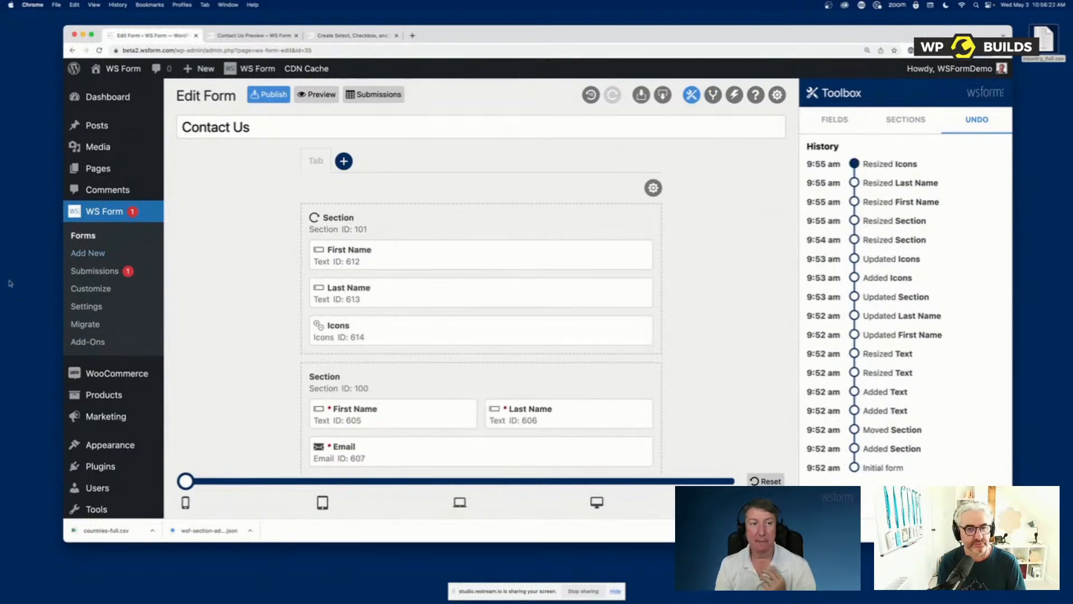
Create a new form from the Contact Us template and open its preview
left_click(78, 255)
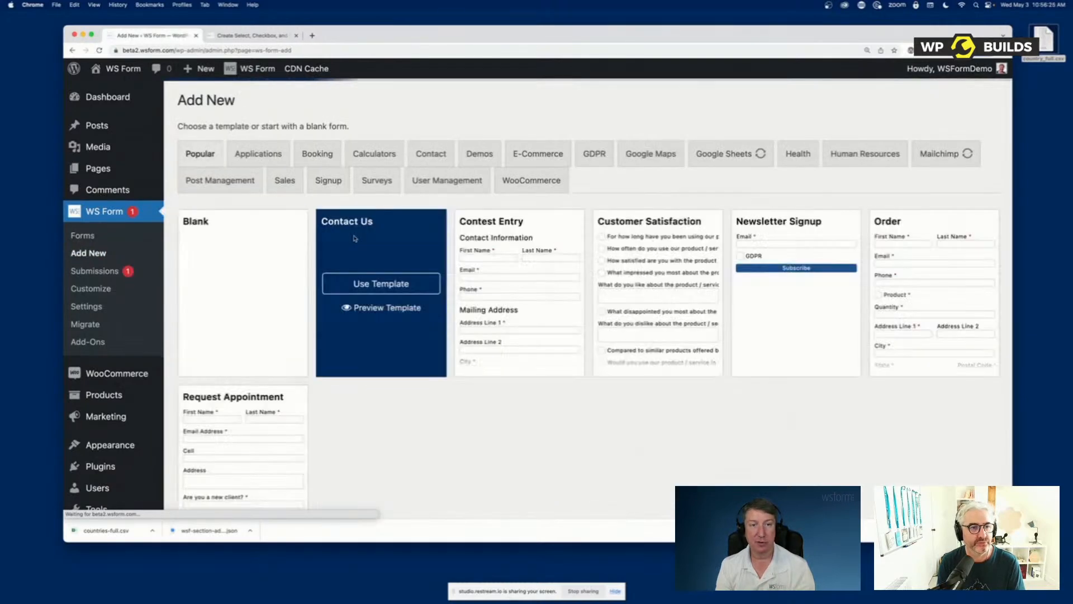
left_click(370, 282)
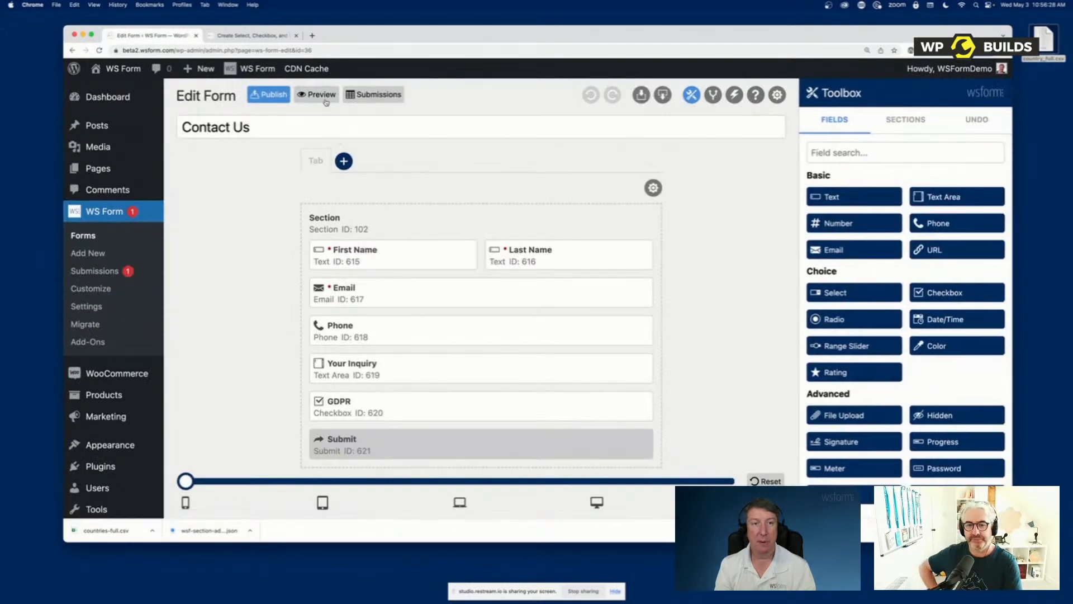
left_click(322, 95)
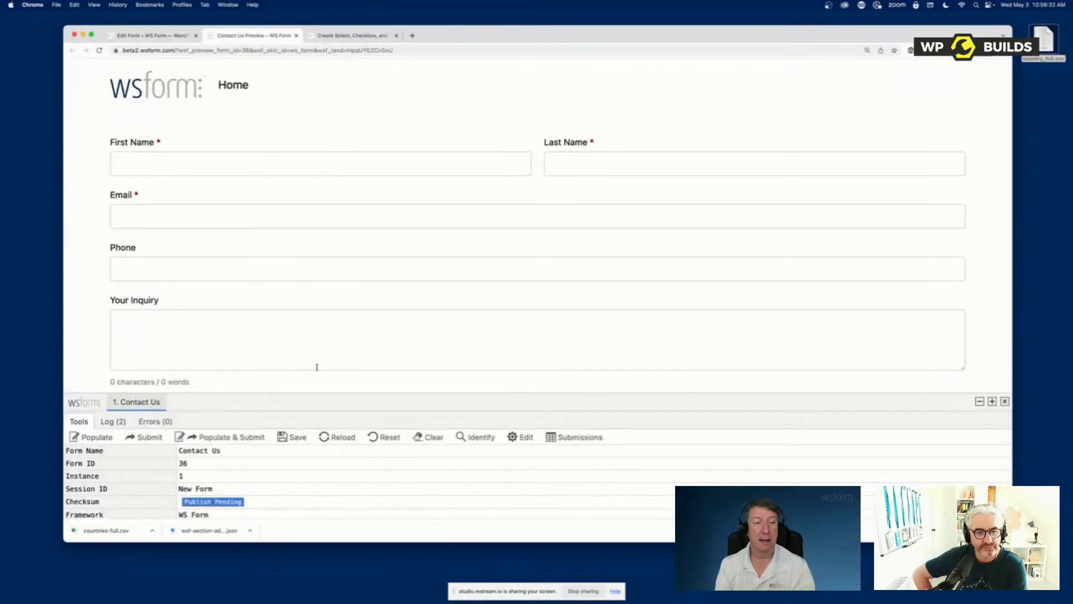
Enlarge the debug console beneath the Contact Us form preview while keeping the form's fields in view
scroll(316, 400, "down", 3)
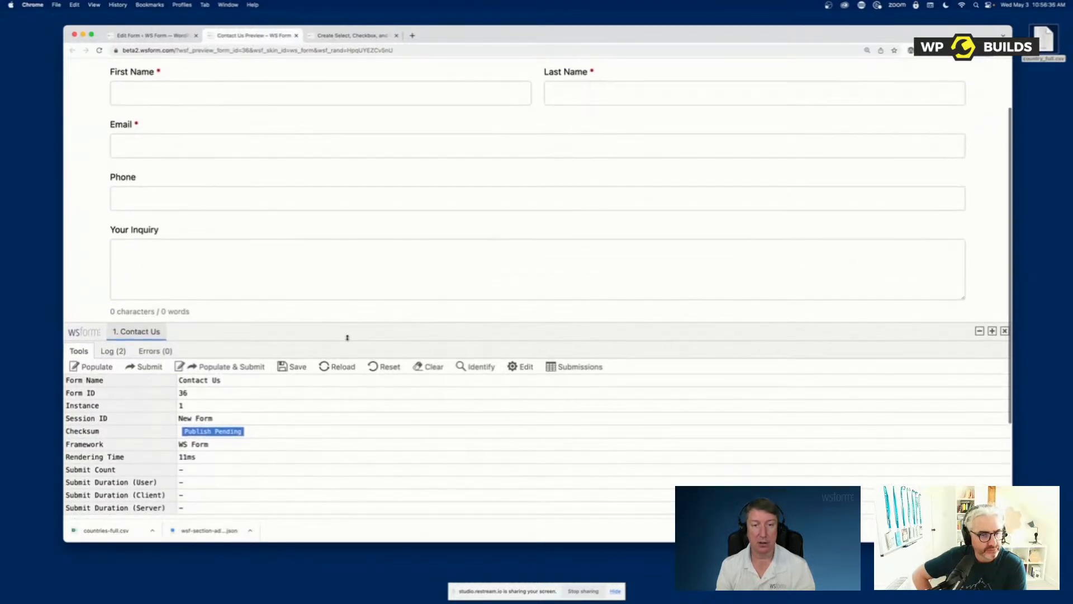
scroll(506, 212, "up", 3)
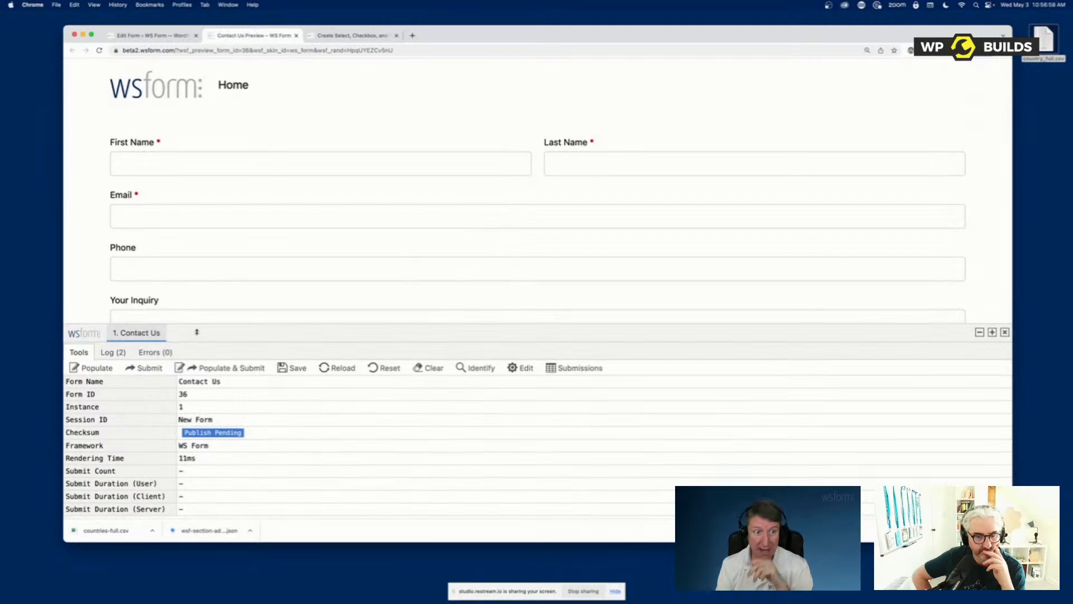
left_click_drag(196, 331, 147, 340)
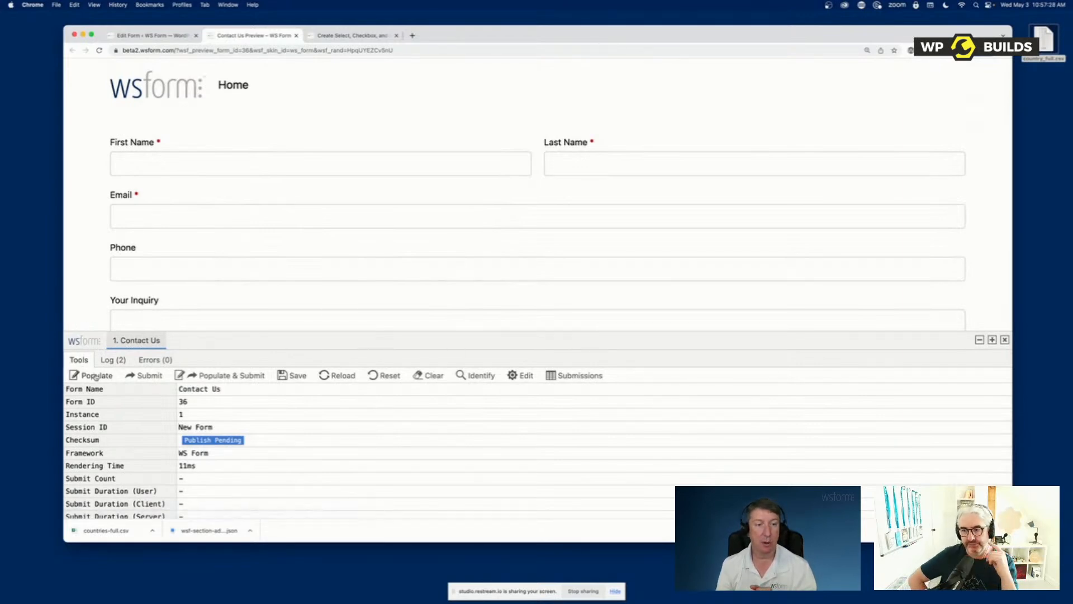
scroll(132, 319, "down", 2)
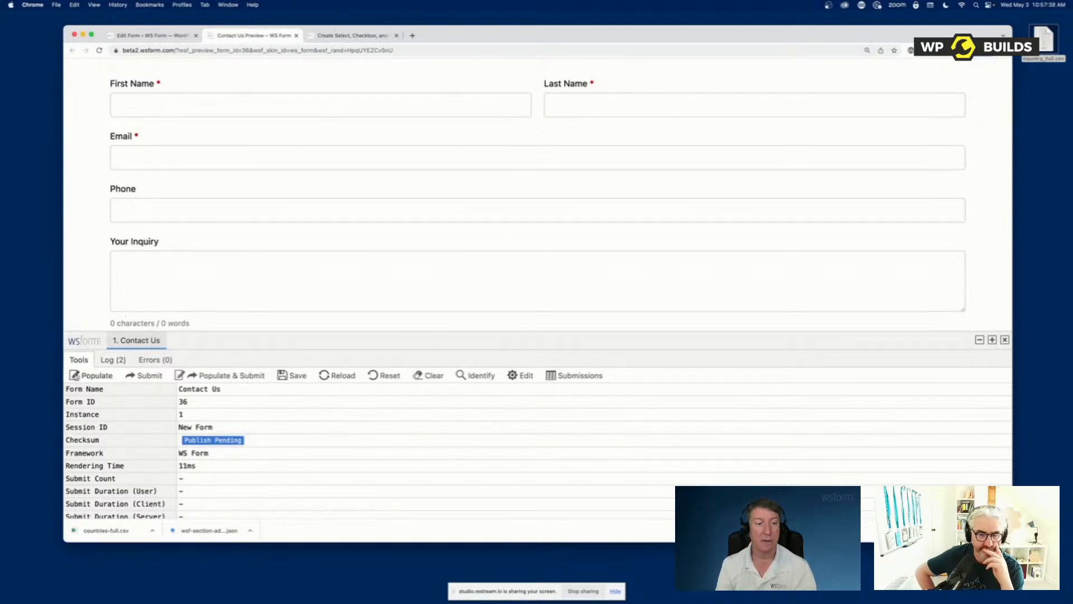
Populate the previewed form with random test data several times, and run a combined populate and submit
left_click(84, 375)
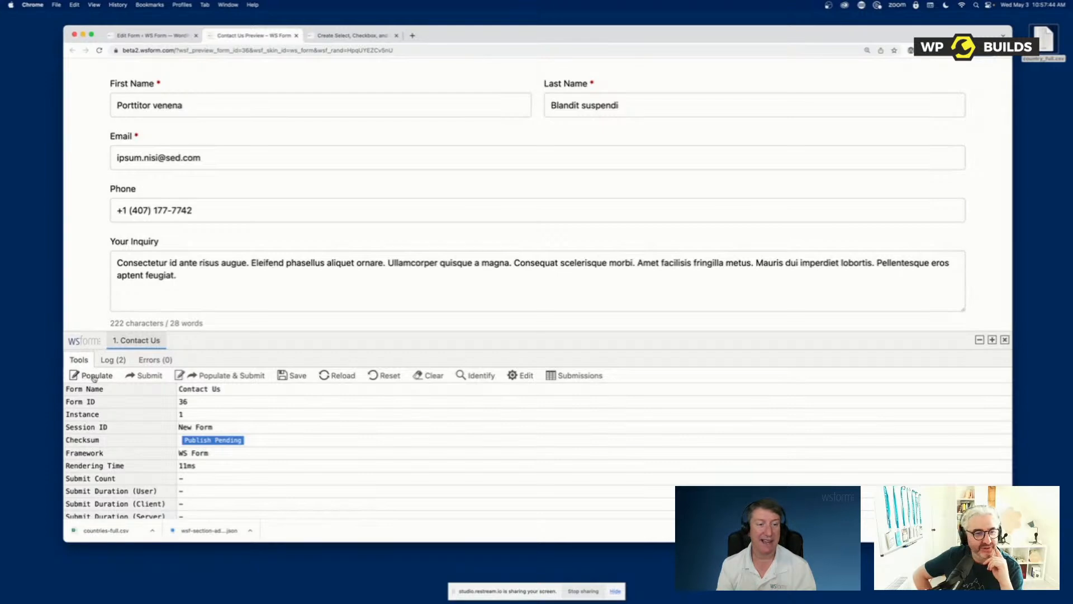
left_click(94, 377)
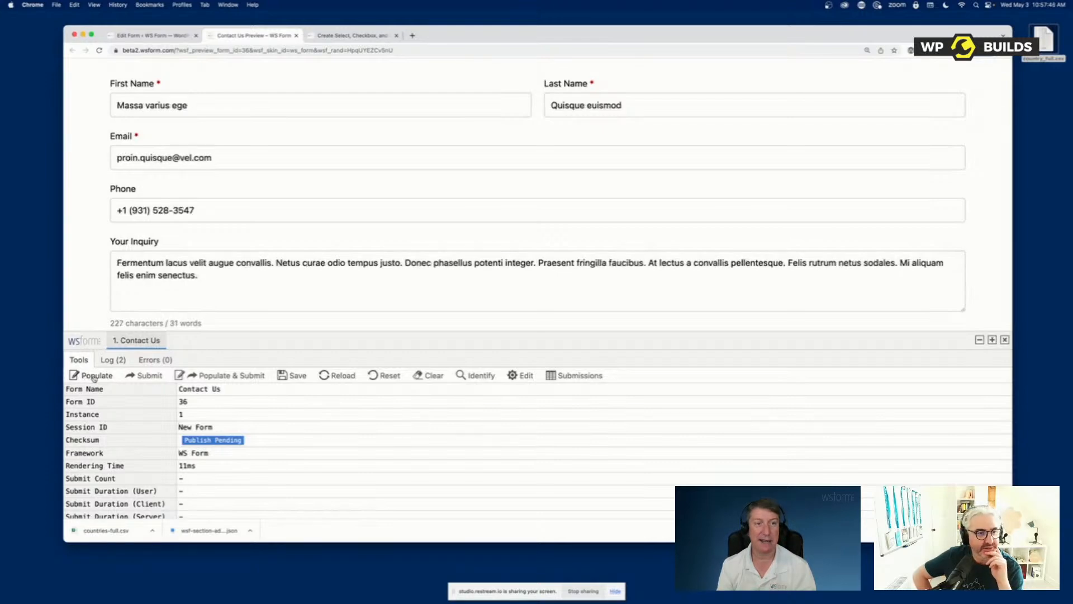
left_click(94, 378)
left_click(93, 377)
left_click(94, 378)
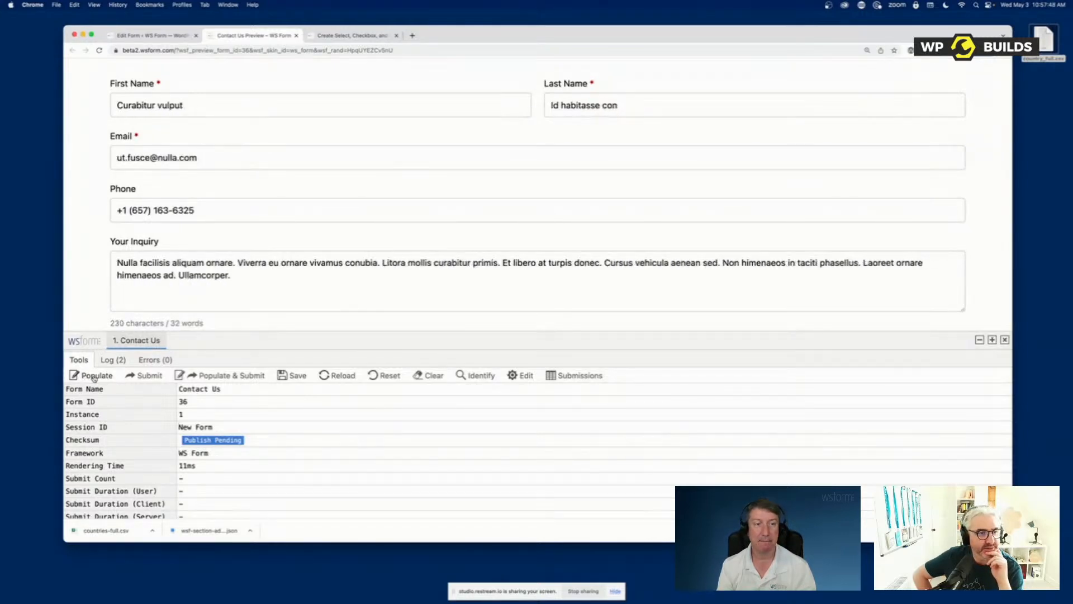
left_click(93, 378)
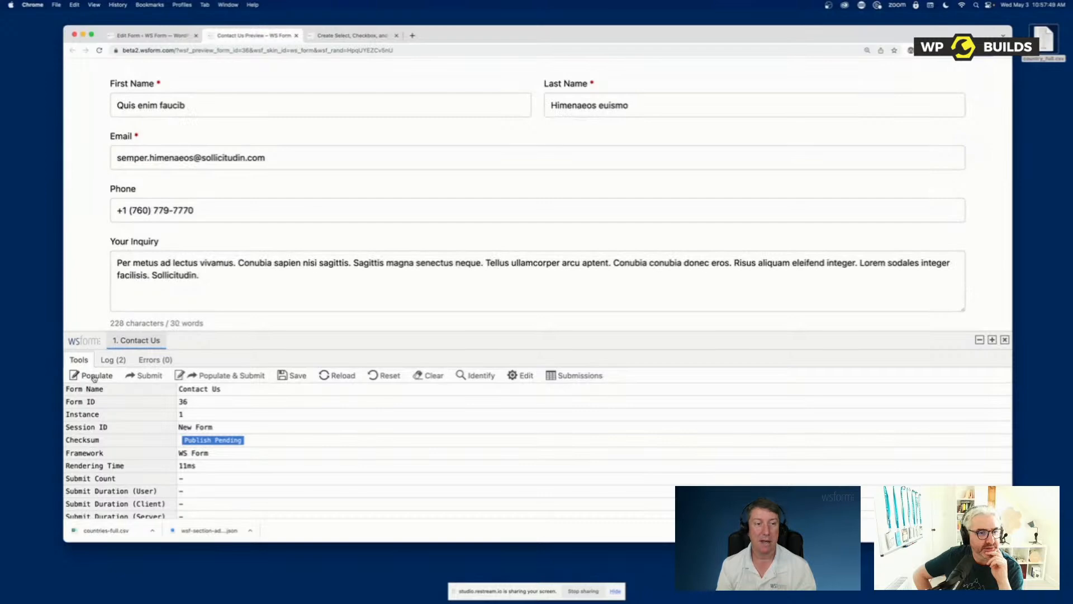
left_click(223, 380)
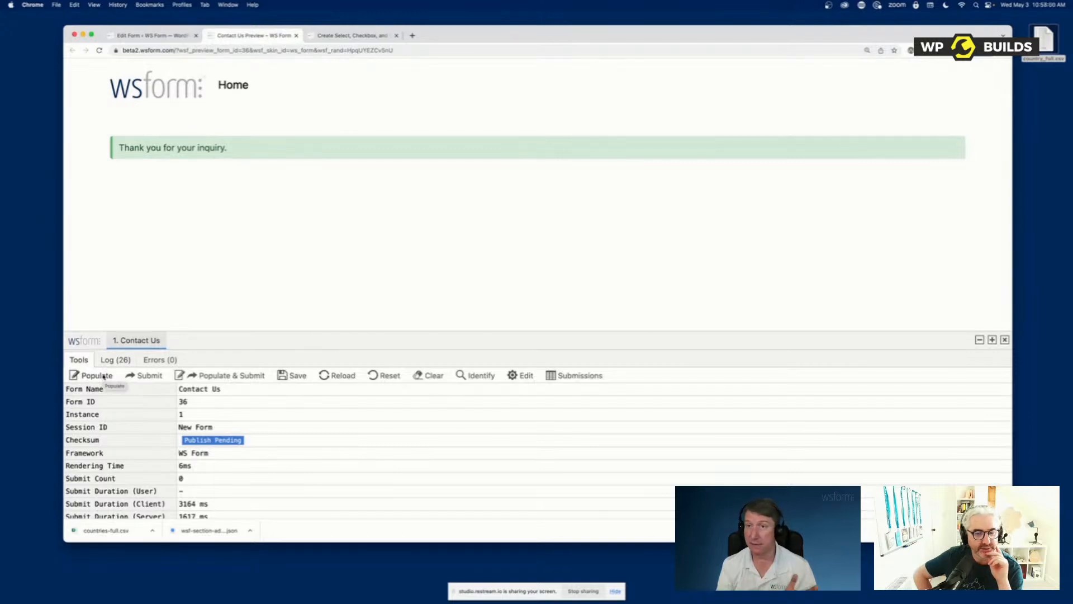
Add a Signature field above First Name in the form and populate the updated preview with test data
left_click(144, 36)
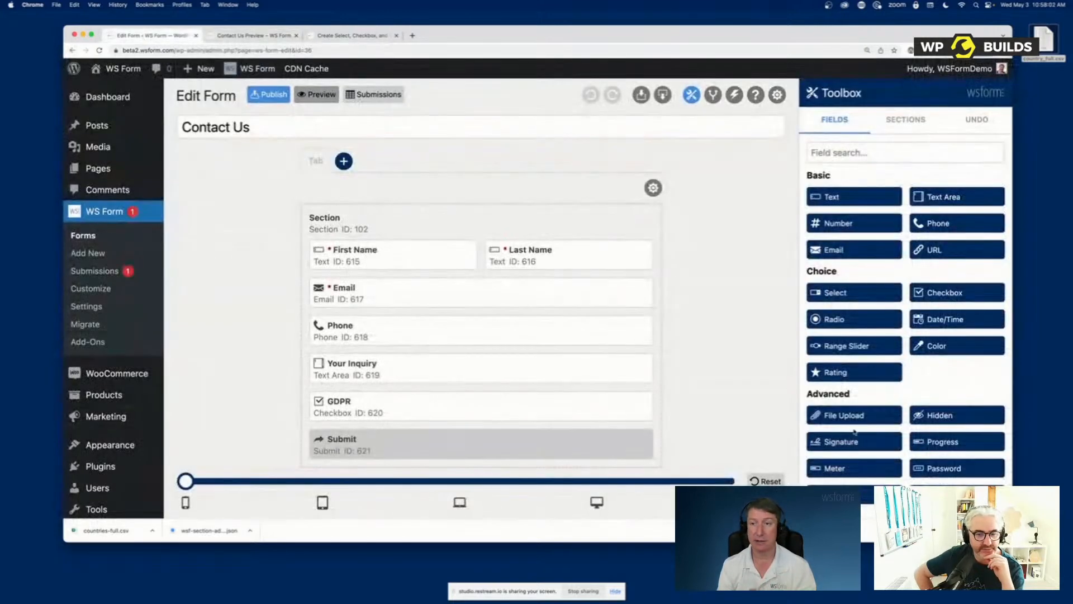
mouse_move(839, 441)
left_mouse_down()
mouse_move(352, 261)
mouse_move(361, 251)
left_mouse_up()
left_click(246, 36)
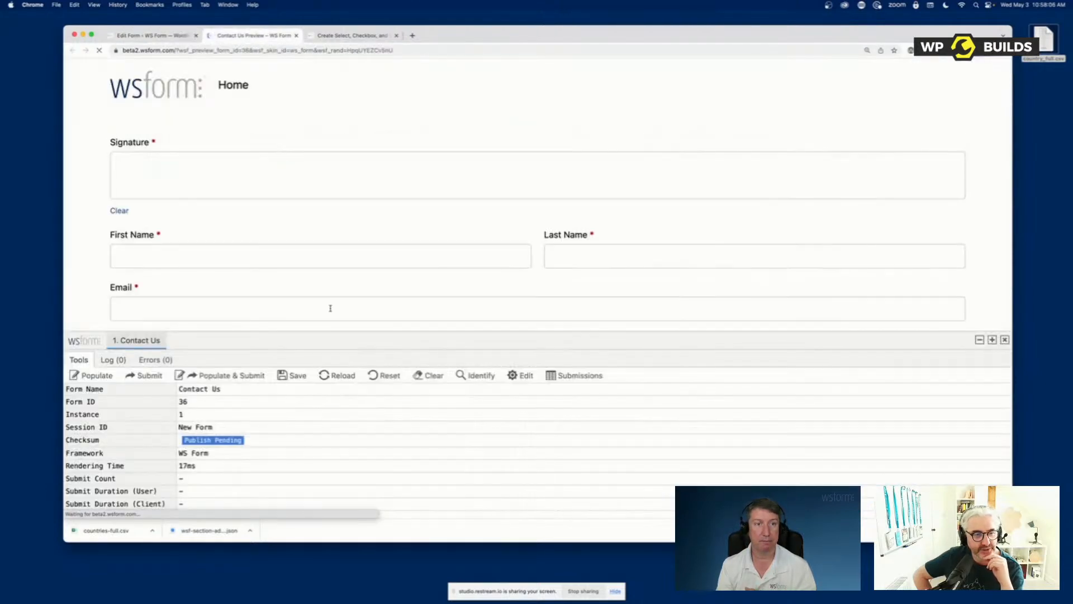
left_click(110, 372)
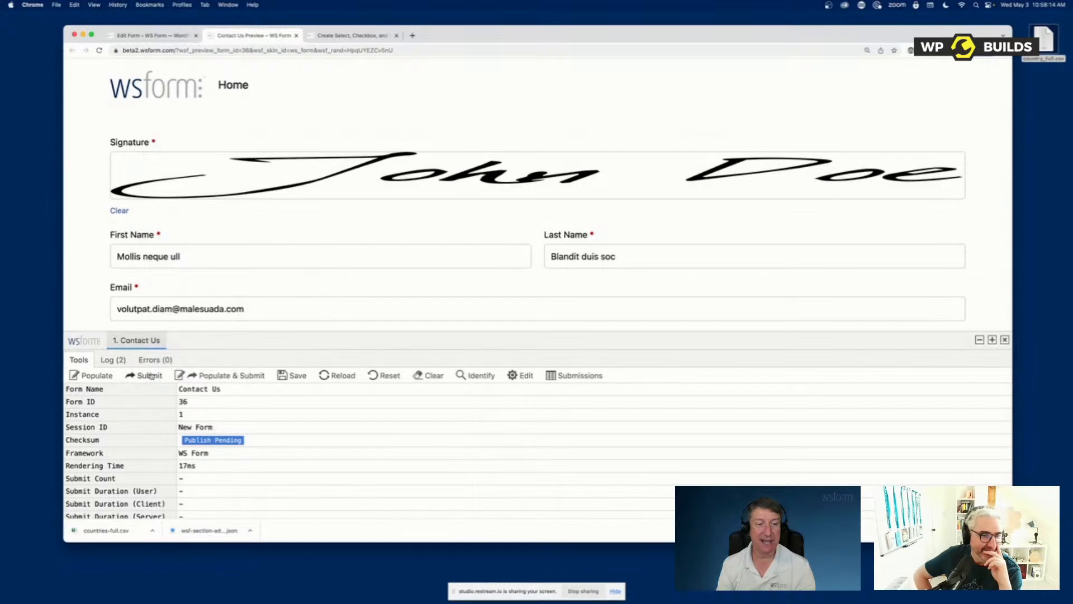
Examine the debug console's event log and error list, and make the console slightly shorter
left_click(114, 359)
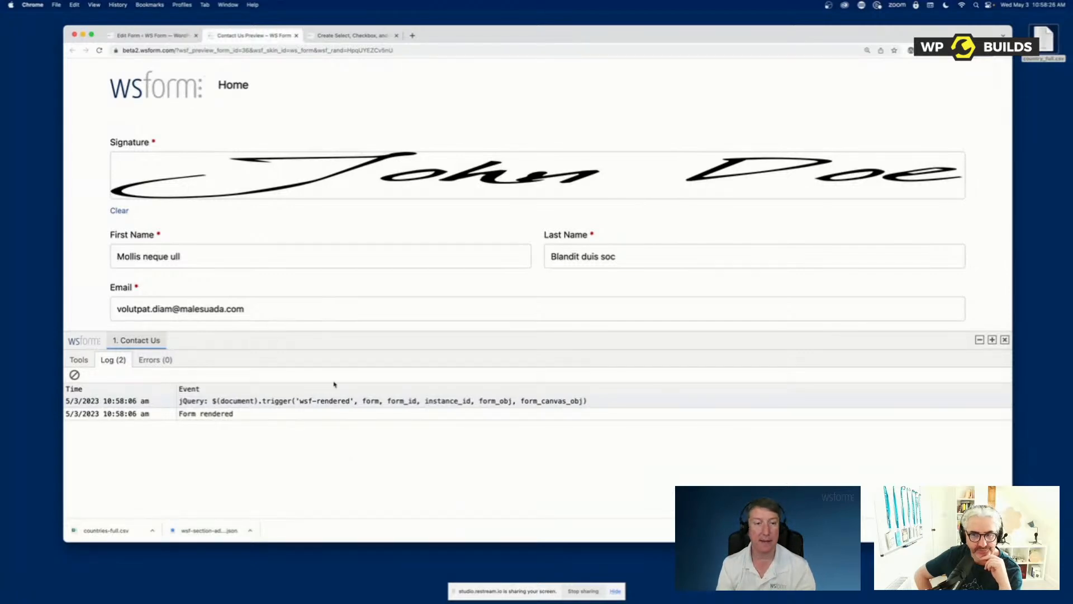
left_click(156, 360)
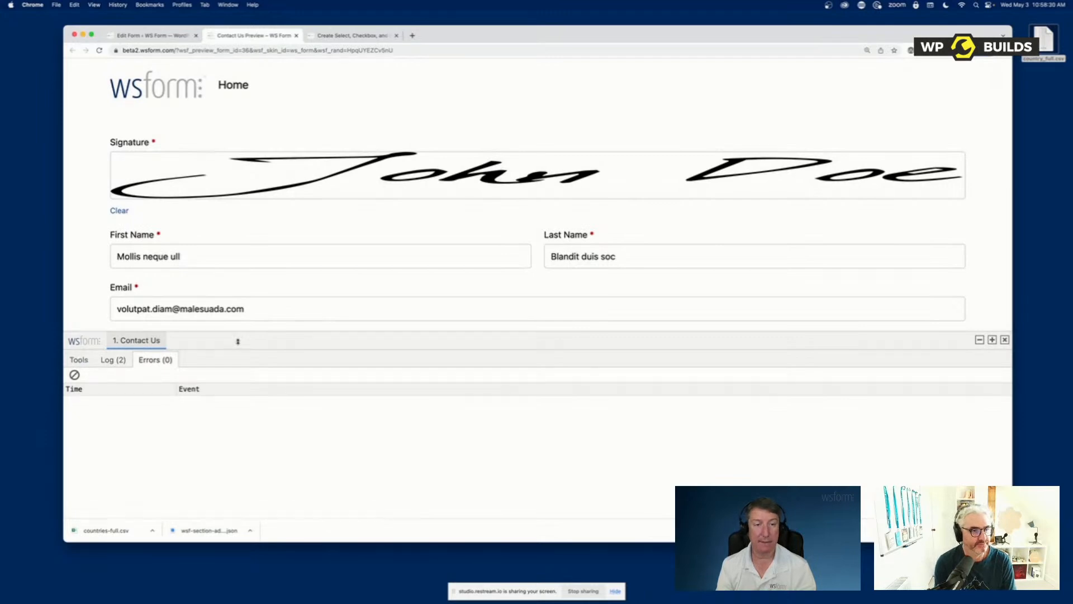
left_click_drag(237, 341, 274, 348)
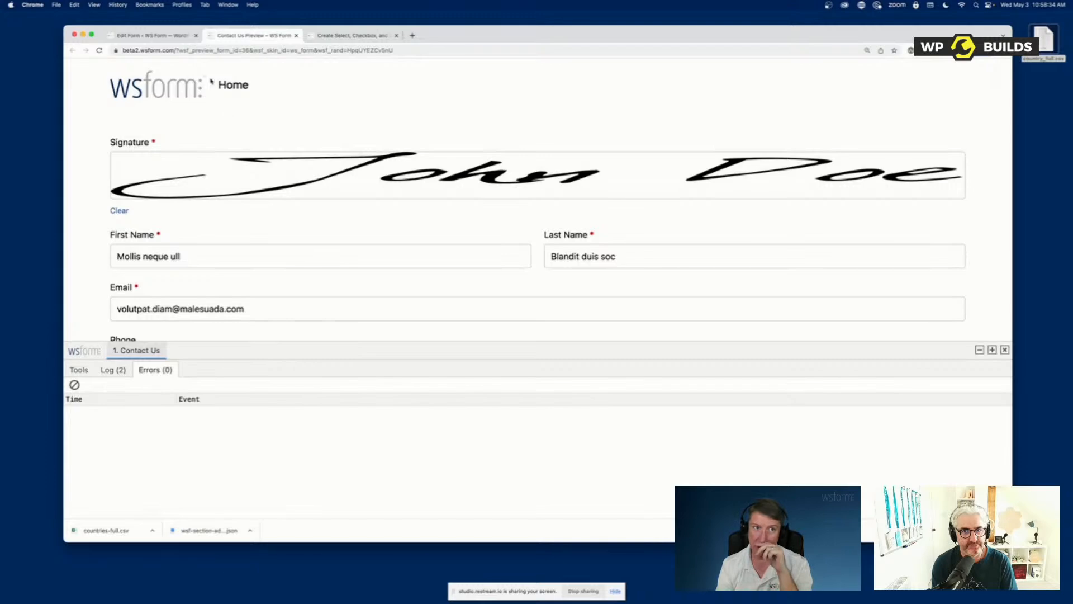
Add a conditional logic rule to the form whose IF condition is First Name equals "abc"
left_click(150, 35)
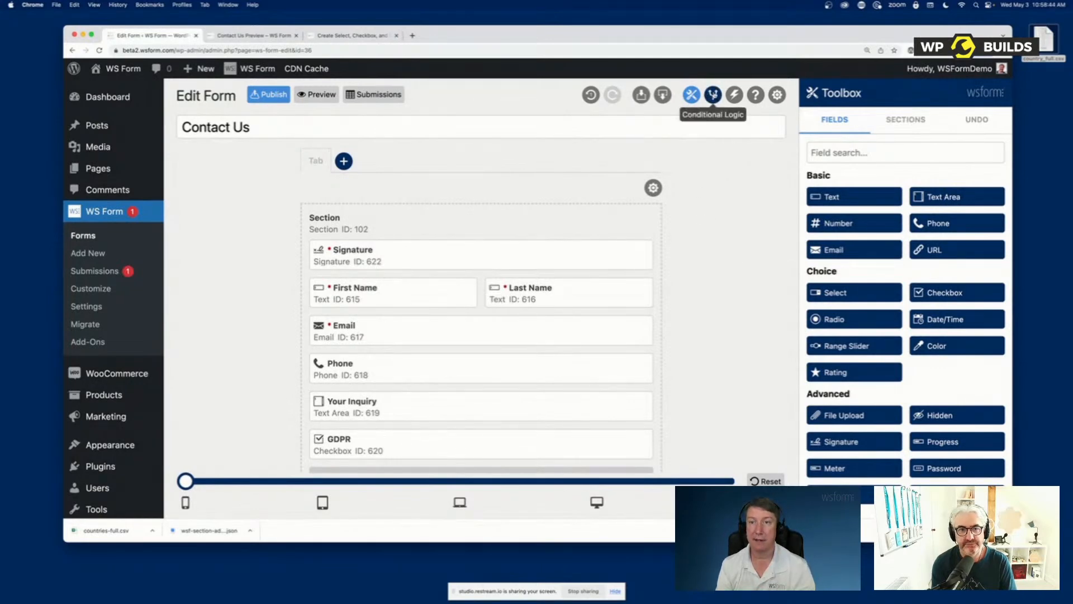
left_click(713, 95)
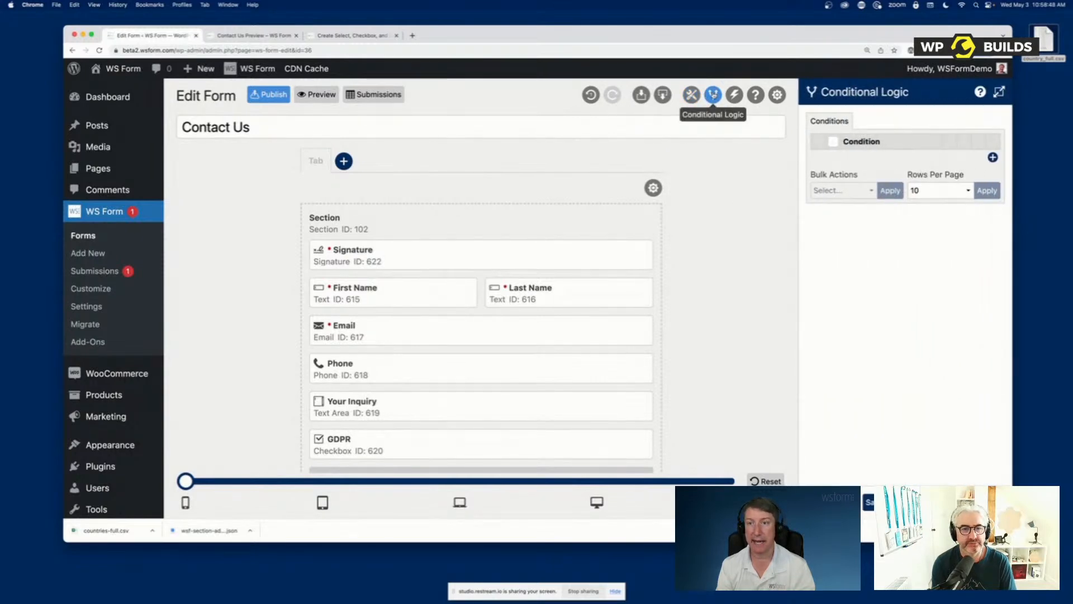
left_click(992, 157)
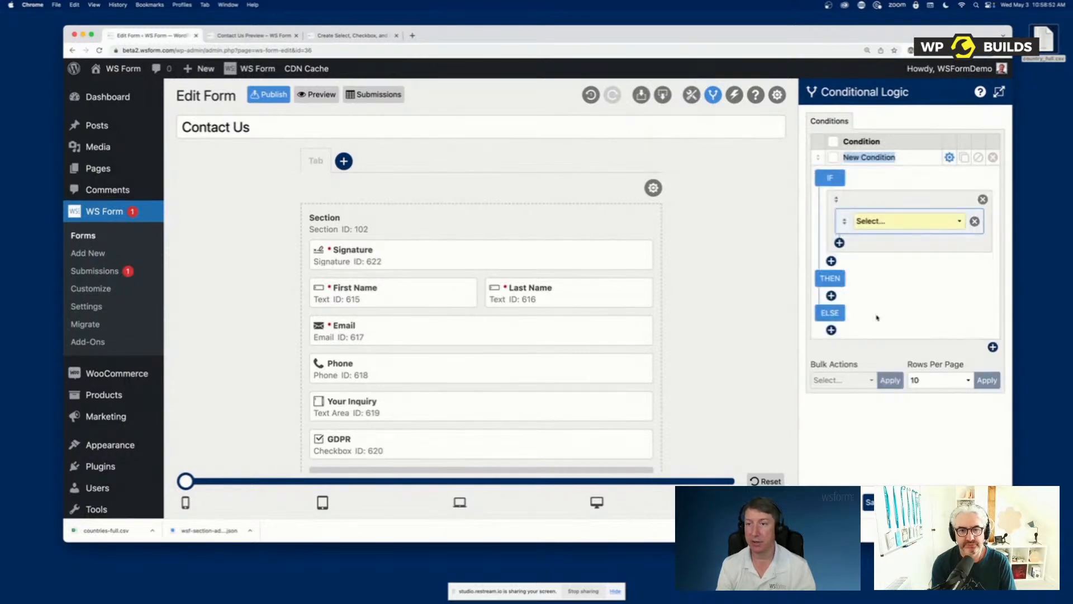
left_click(869, 218)
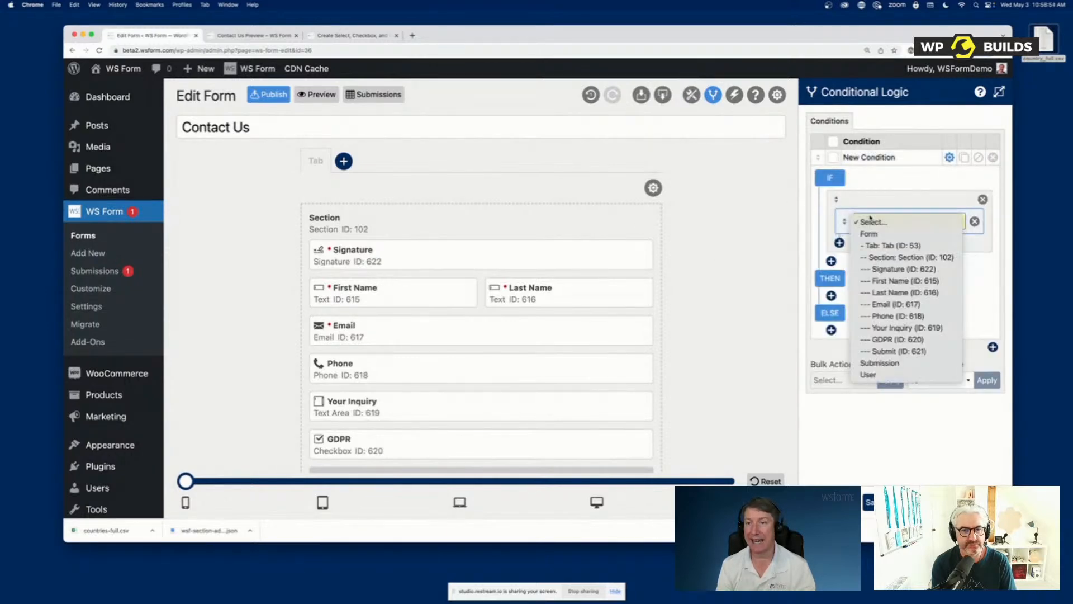
left_click(876, 280)
left_click(872, 243)
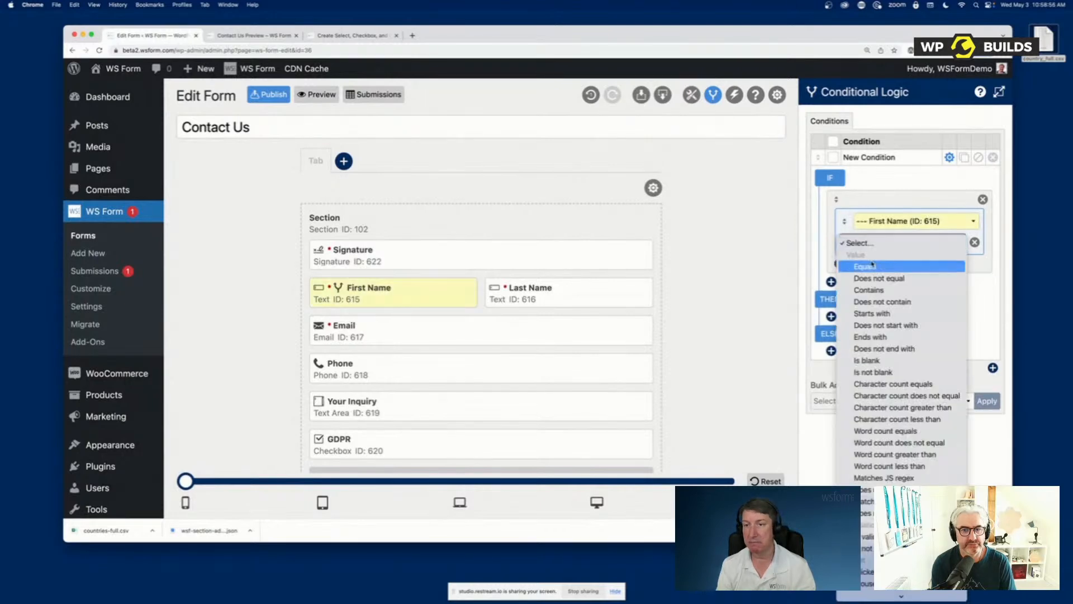
left_click(872, 265)
left_click(869, 262)
type("a")
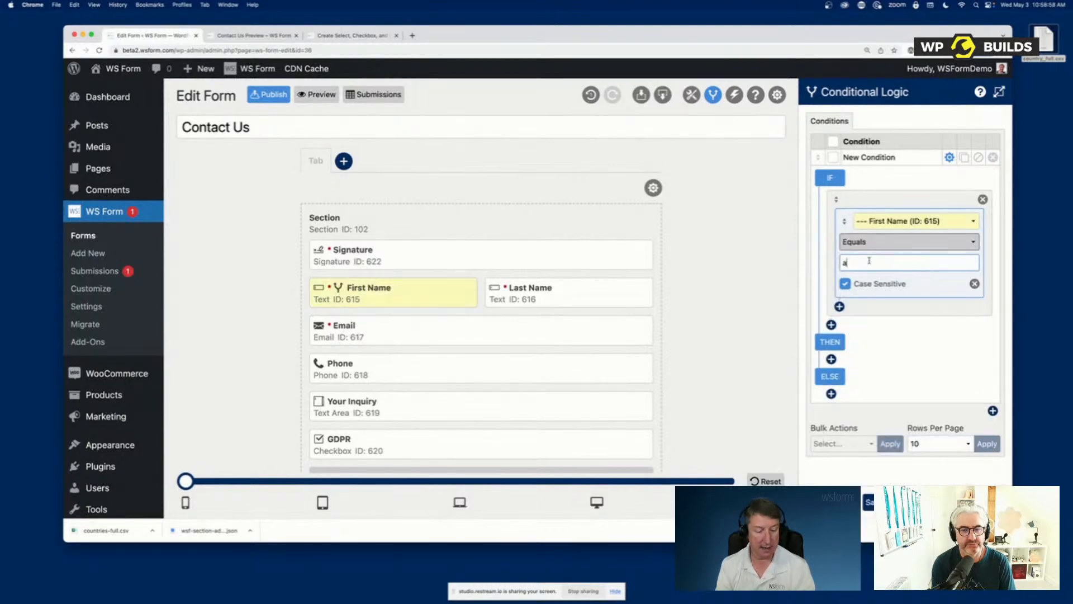
type("bc")
Add a THEN action that sets Last Name's value to "def", and save and close the expanded conditional logic
left_click(831, 359)
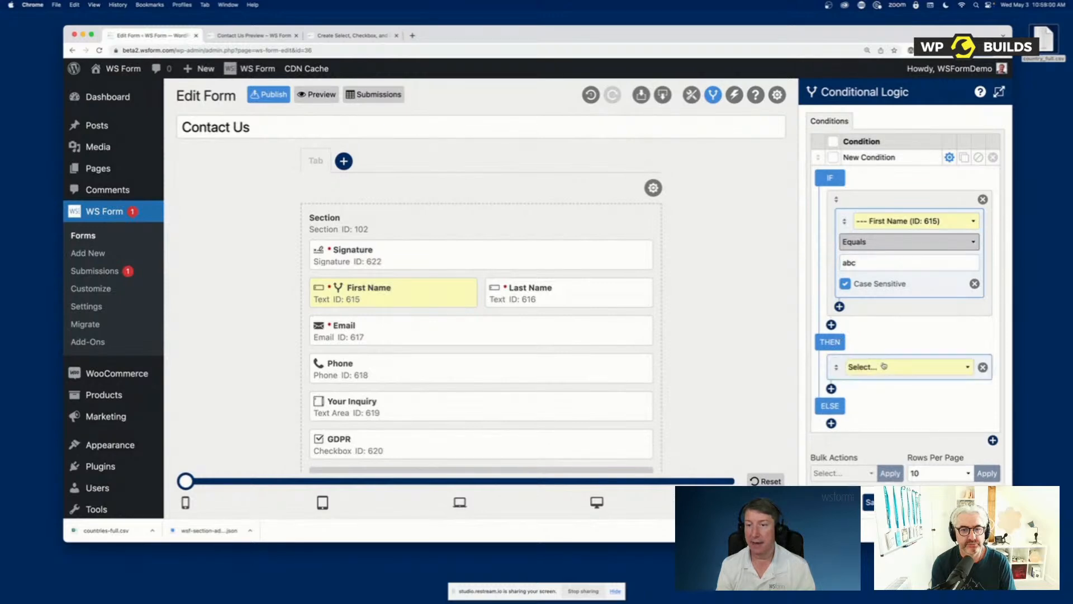
left_click(883, 366)
left_click(889, 435)
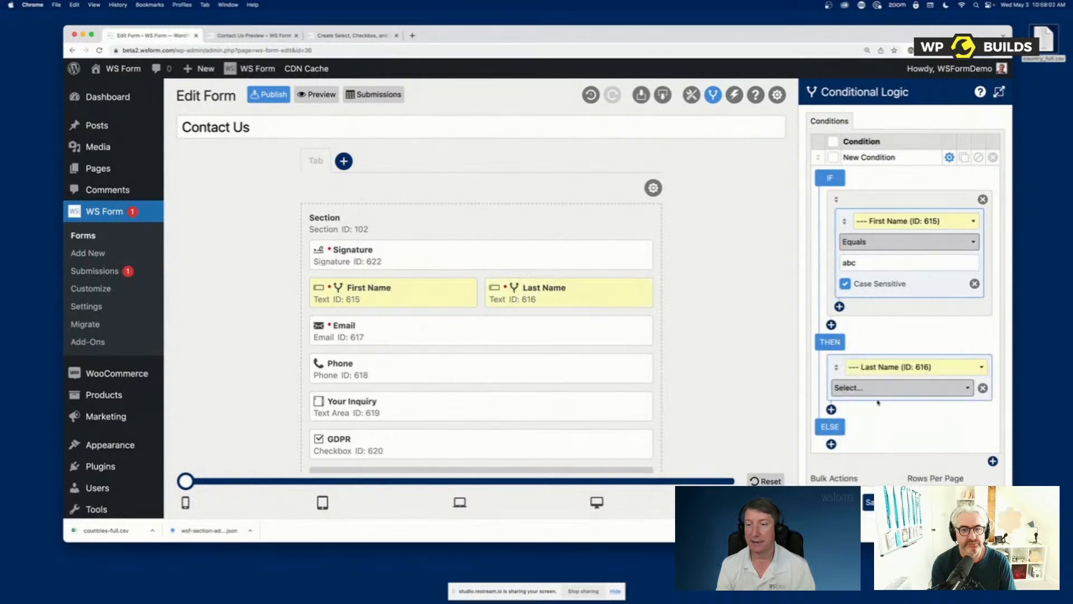
left_click(872, 391)
left_click(871, 437)
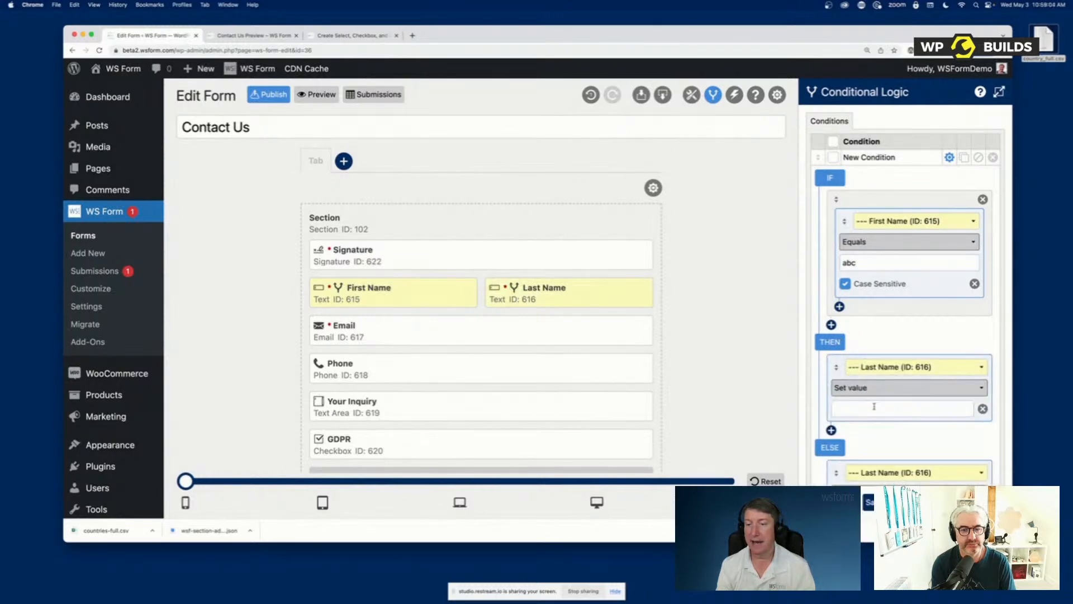
left_click(874, 406)
type("def")
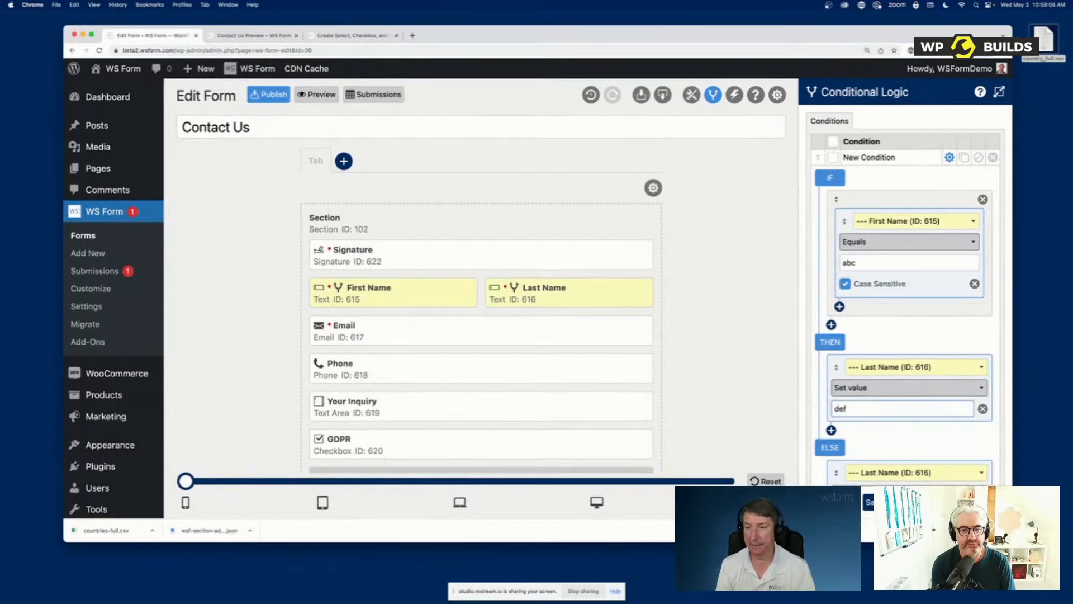
left_click(1000, 92)
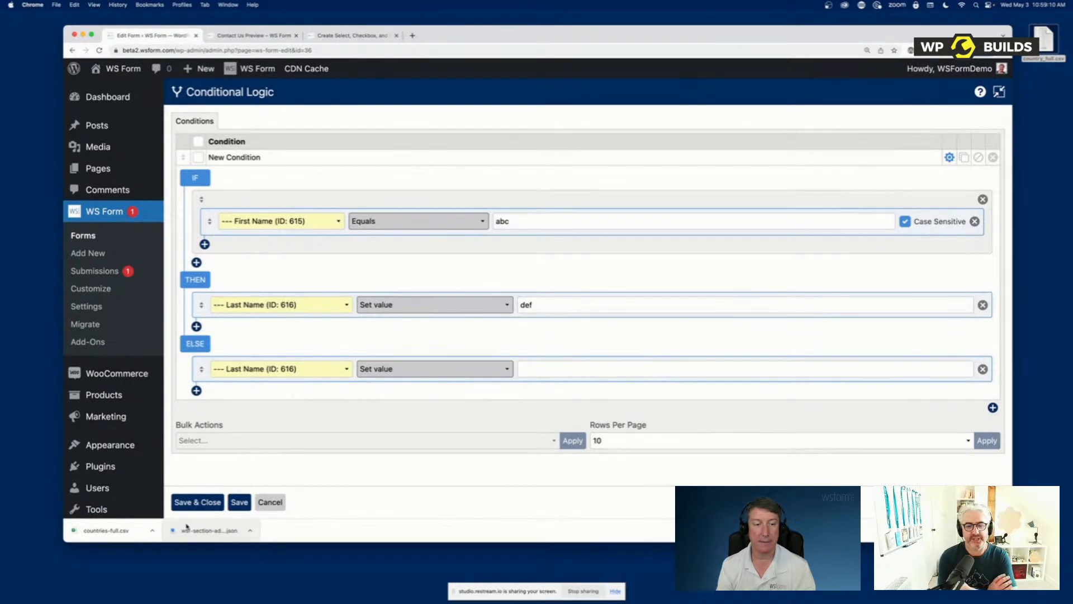
left_click(197, 501)
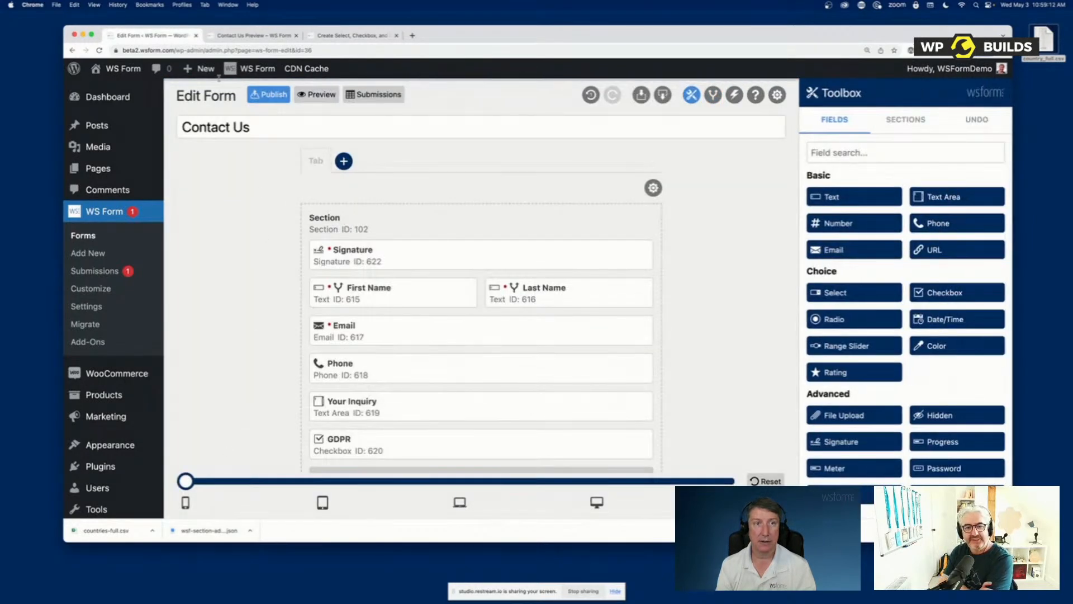
Preview the form and test the condition by entering "abc" as the First Name
left_click(316, 94)
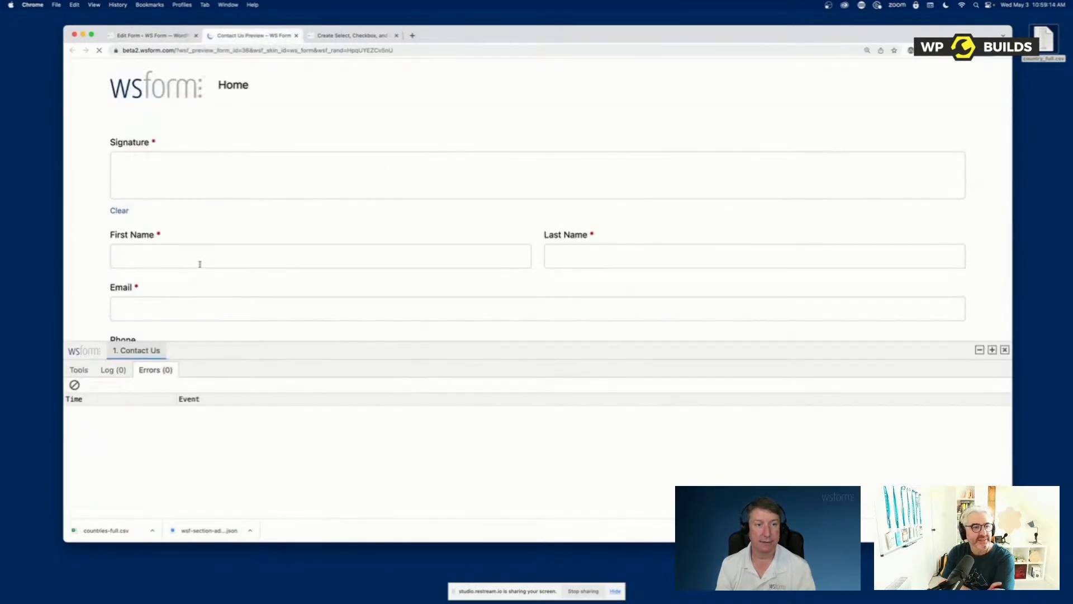
left_click(200, 264)
type("abc")
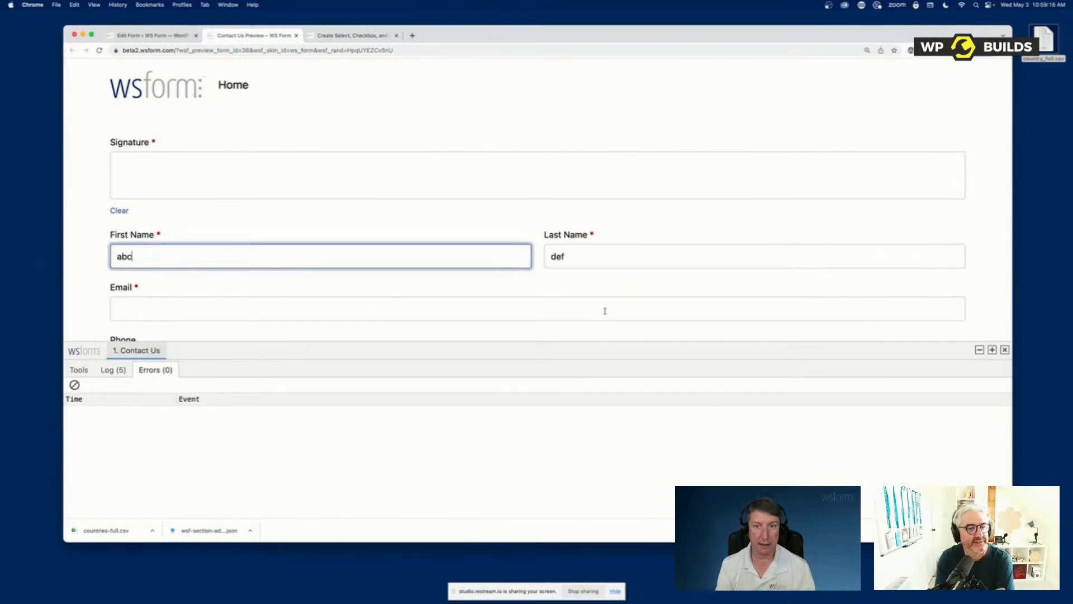
key("Tab")
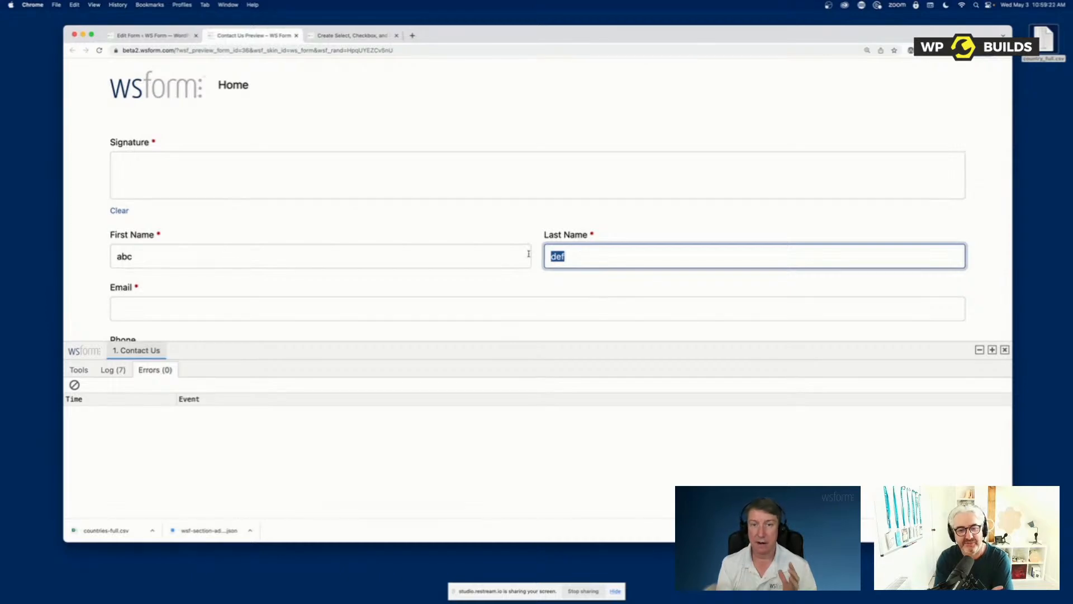
Return to the form editor and examine the comparison operators available for the First Name condition in the existing conditional logic rule
left_click(151, 35)
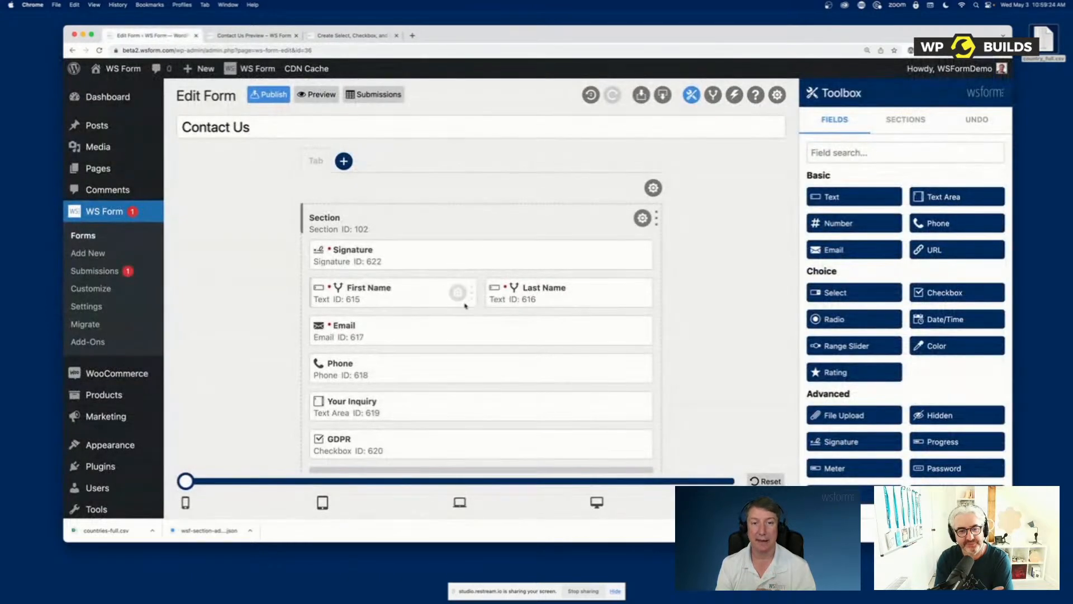
left_click(457, 293)
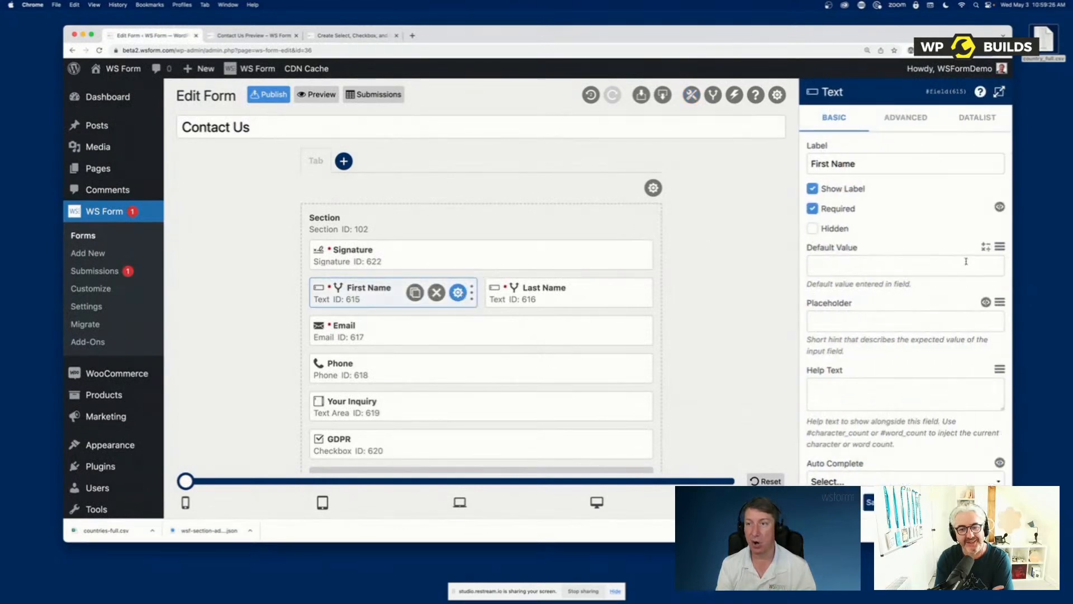
left_click(713, 96)
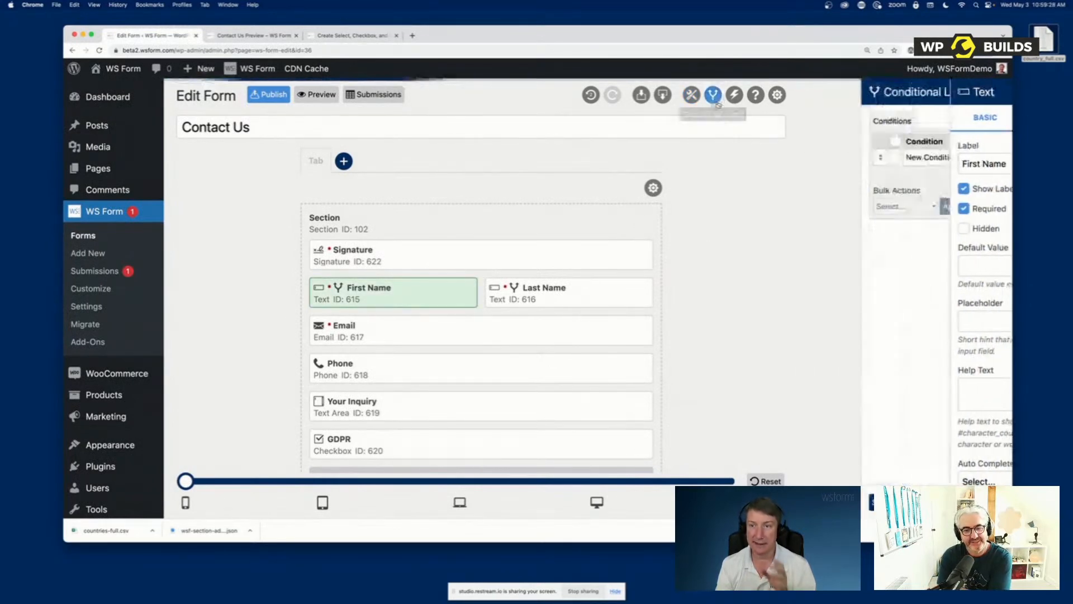
left_click(949, 157)
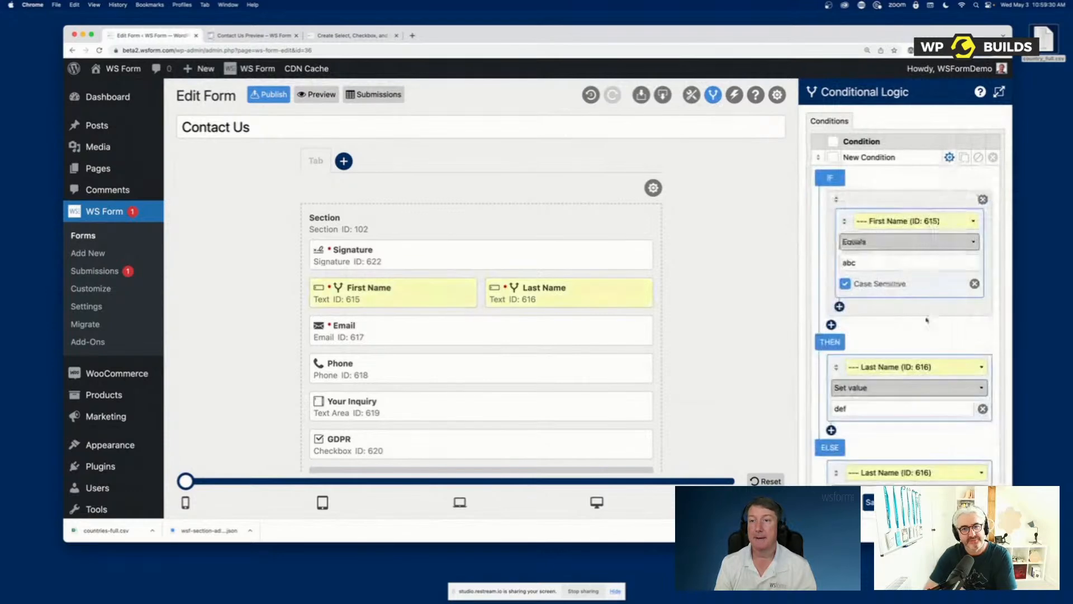
left_click(884, 247)
left_click(927, 210)
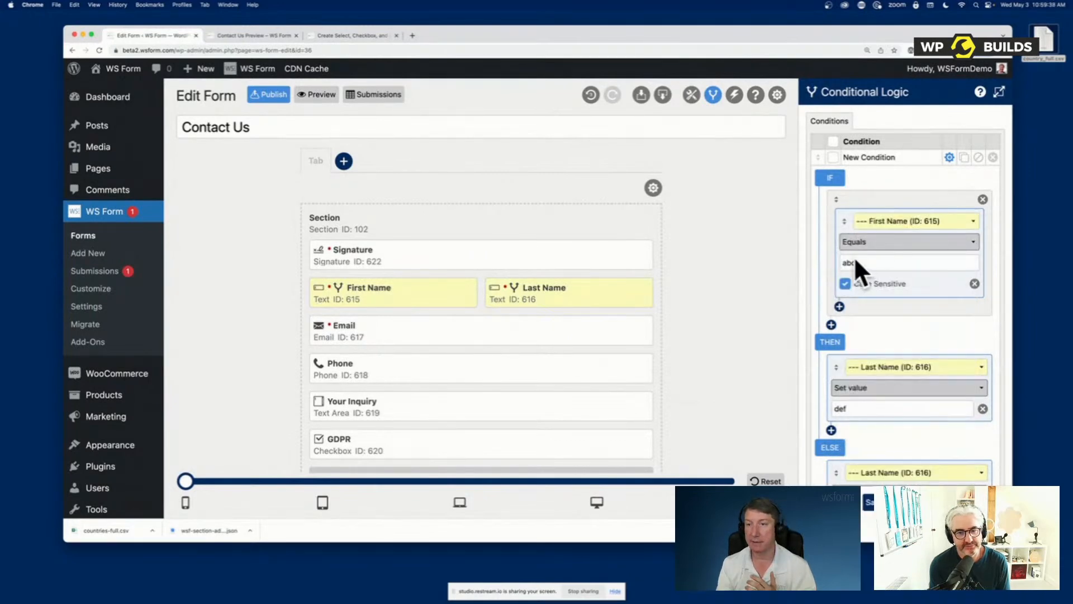
left_click(888, 246)
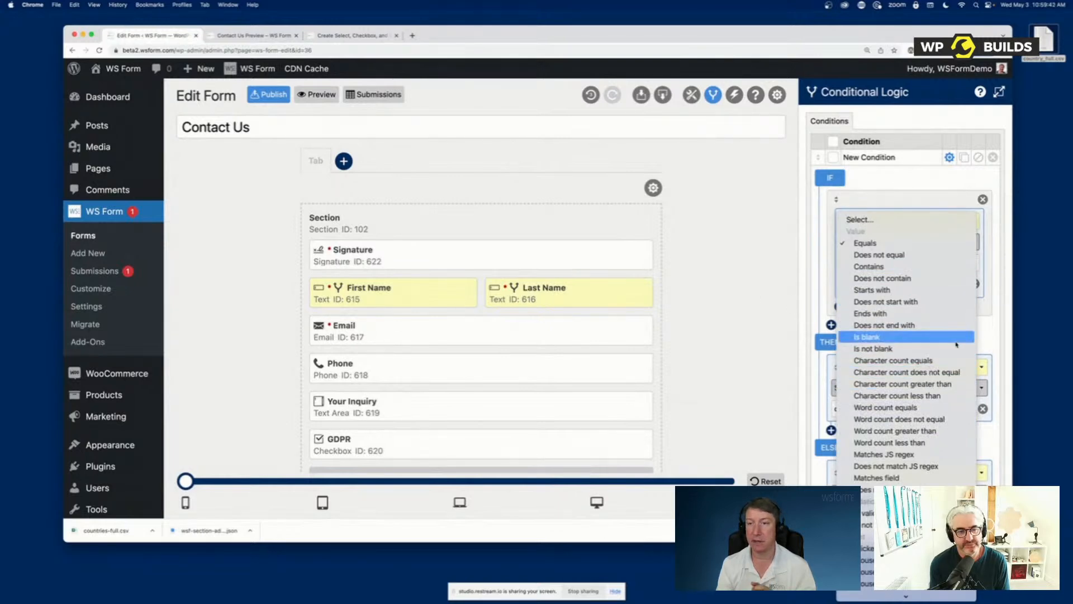
left_click(842, 219)
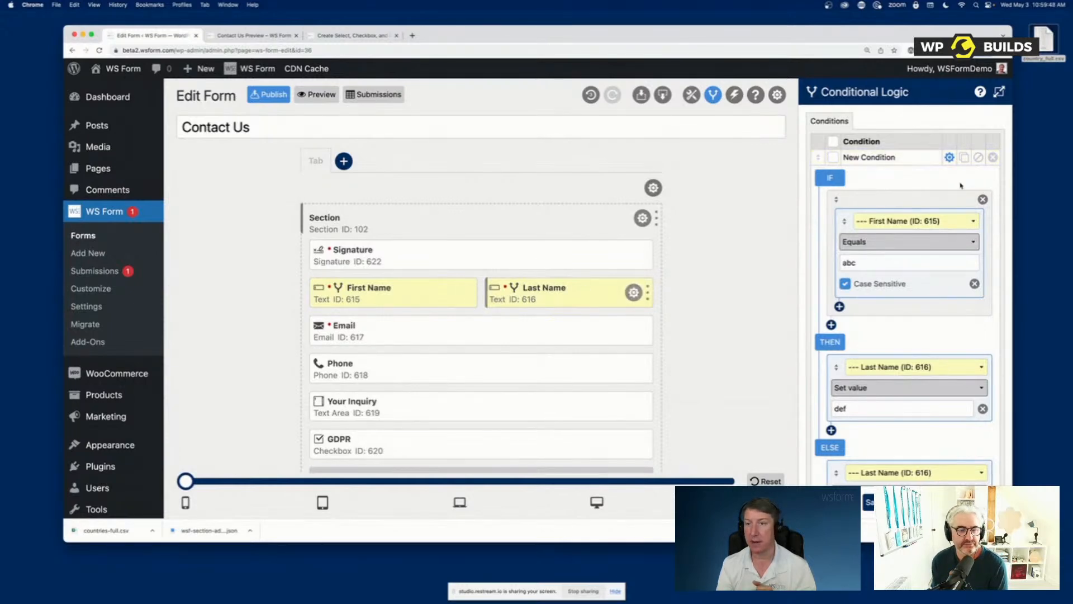
Switch the rule's IF object to the section to view its operators, set it back to First Name, and close the conditional logic
left_click(899, 221)
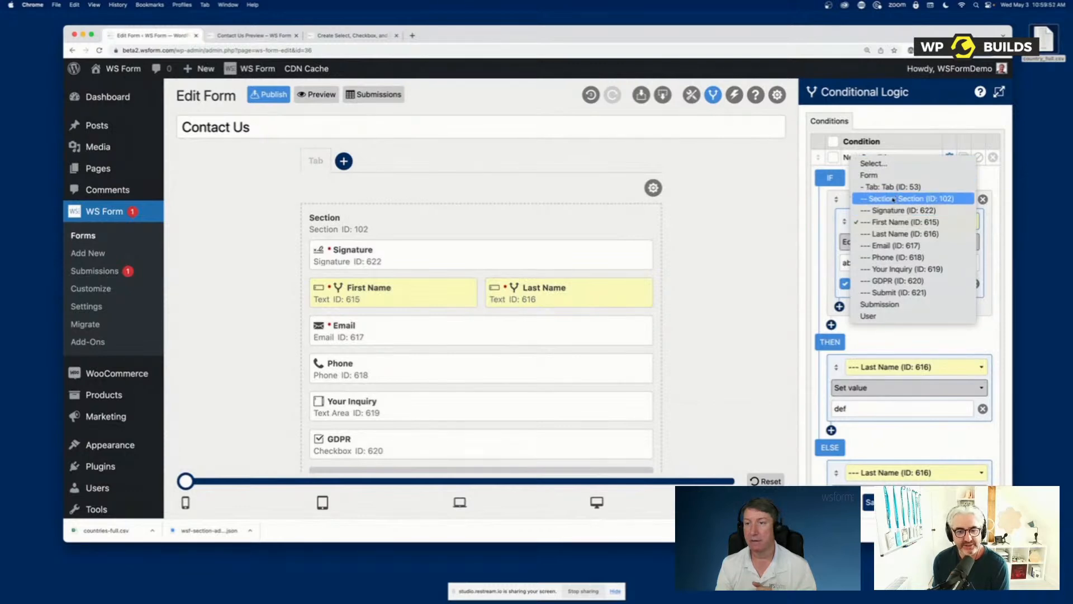
left_click(893, 199)
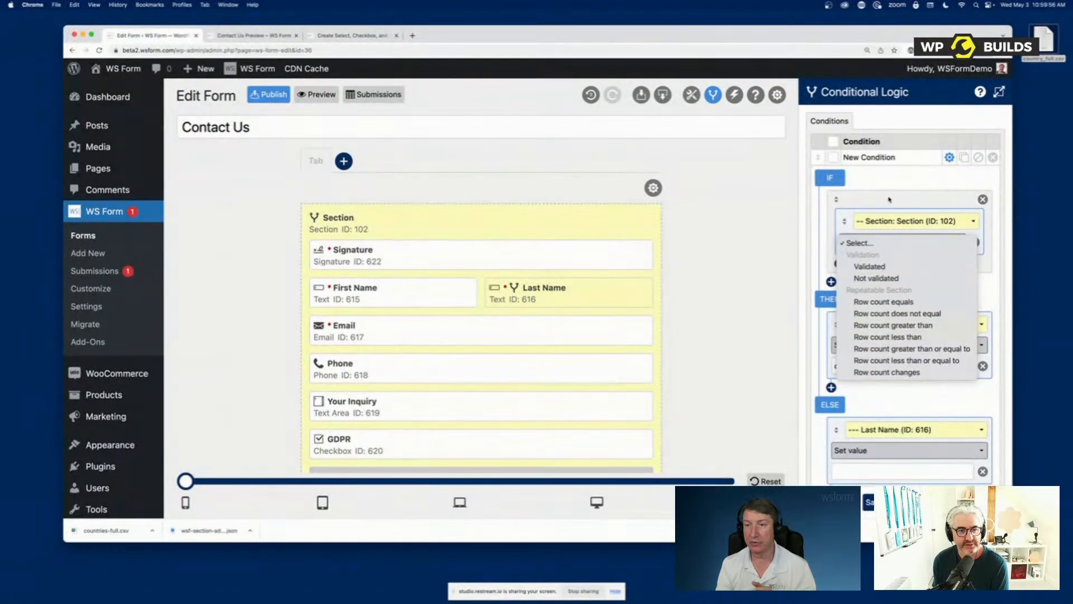
left_click(890, 194)
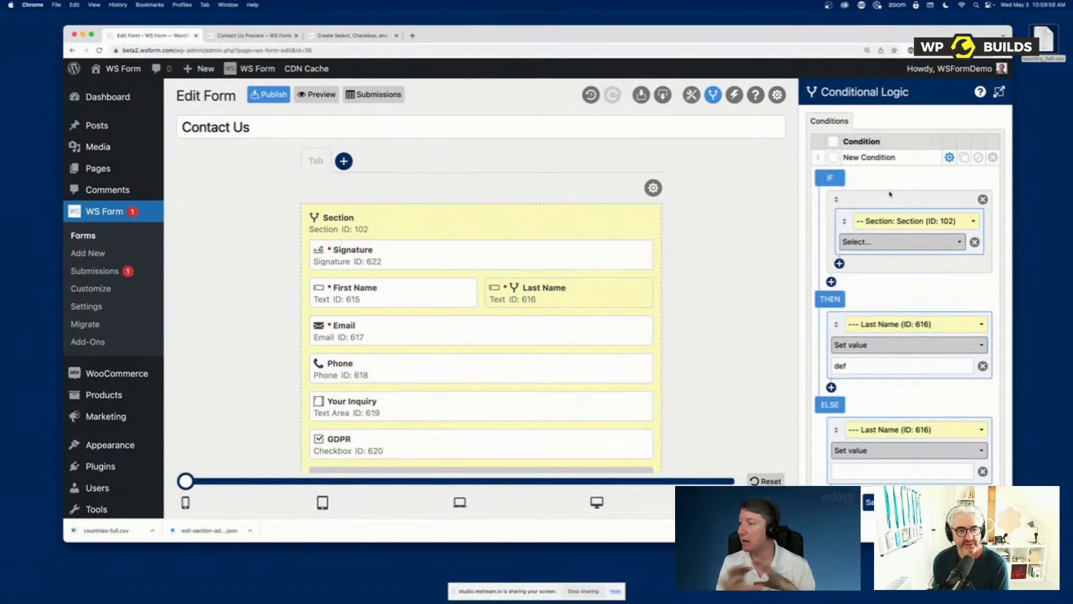
left_click(889, 223)
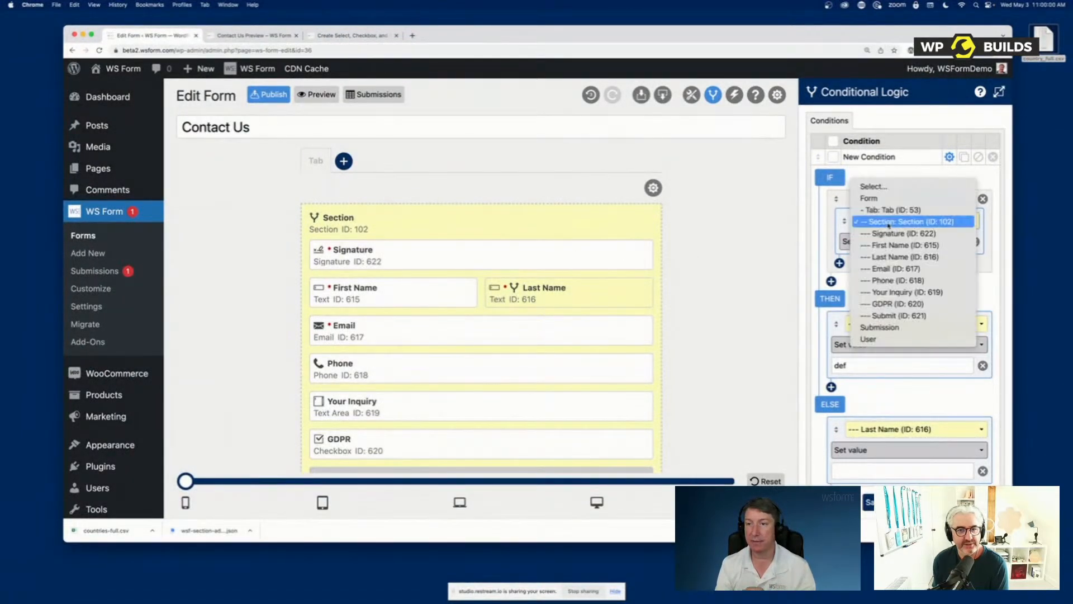
left_click(899, 246)
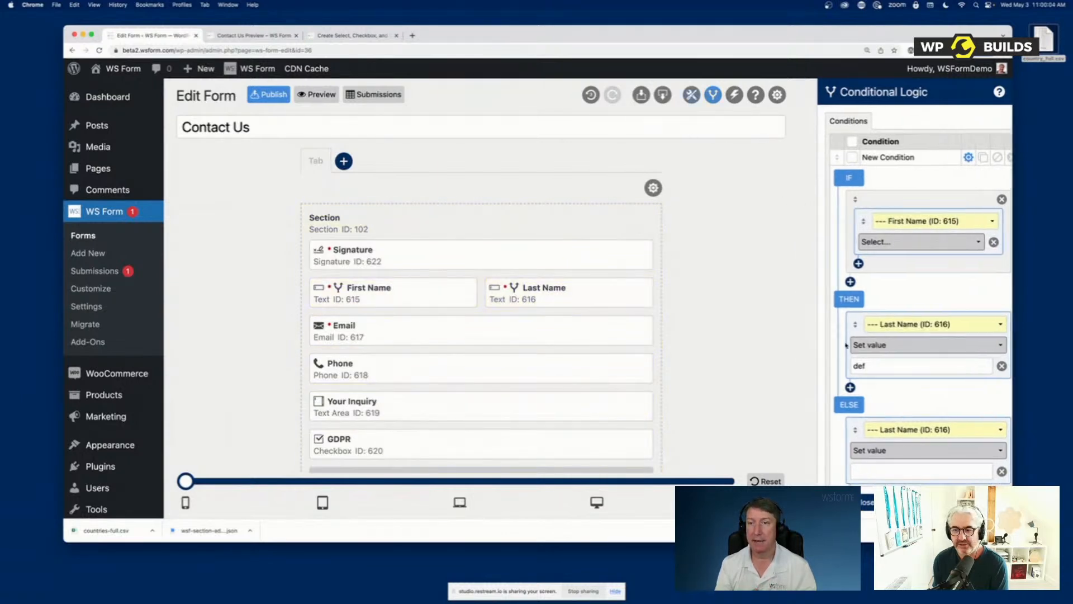
left_click(713, 94)
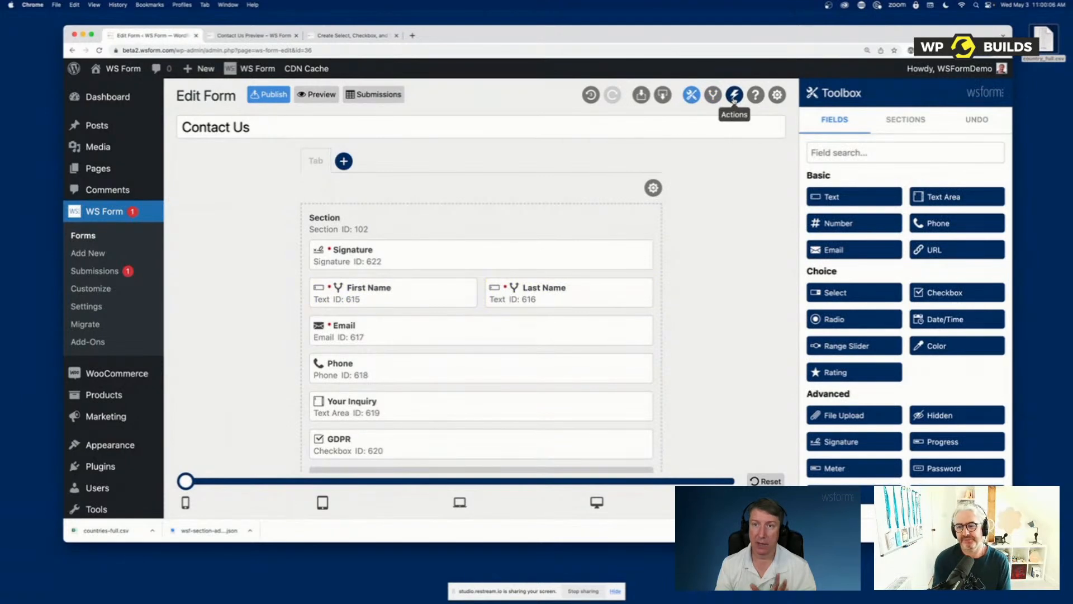
Rename the form's Send Email action as "Send Email to myself"
left_click(733, 96)
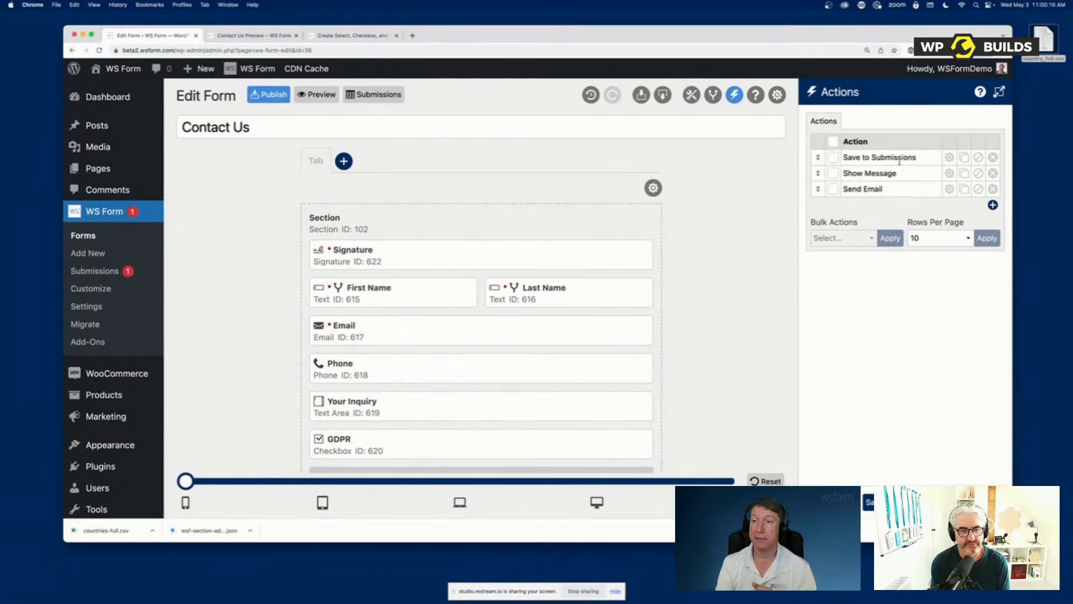
left_click_drag(915, 159, 837, 158)
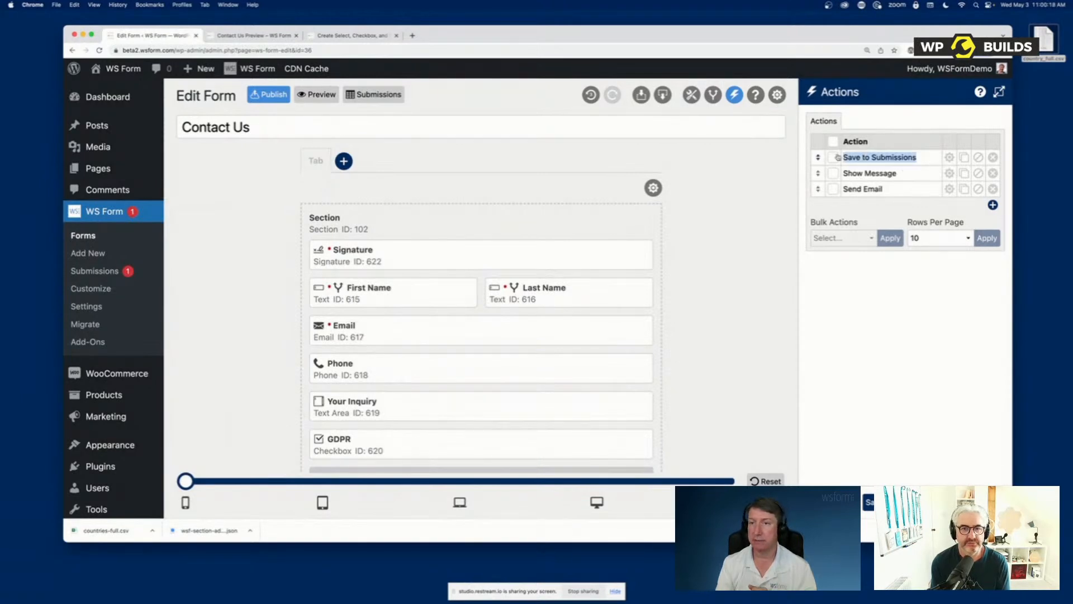
left_click(917, 156)
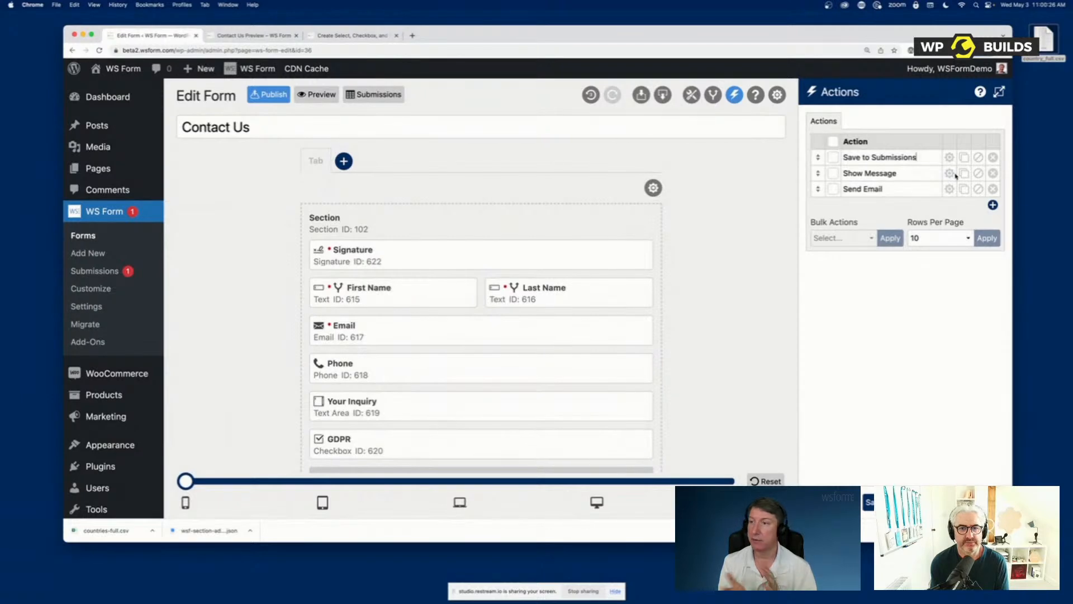
left_click(896, 188)
type("to myself")
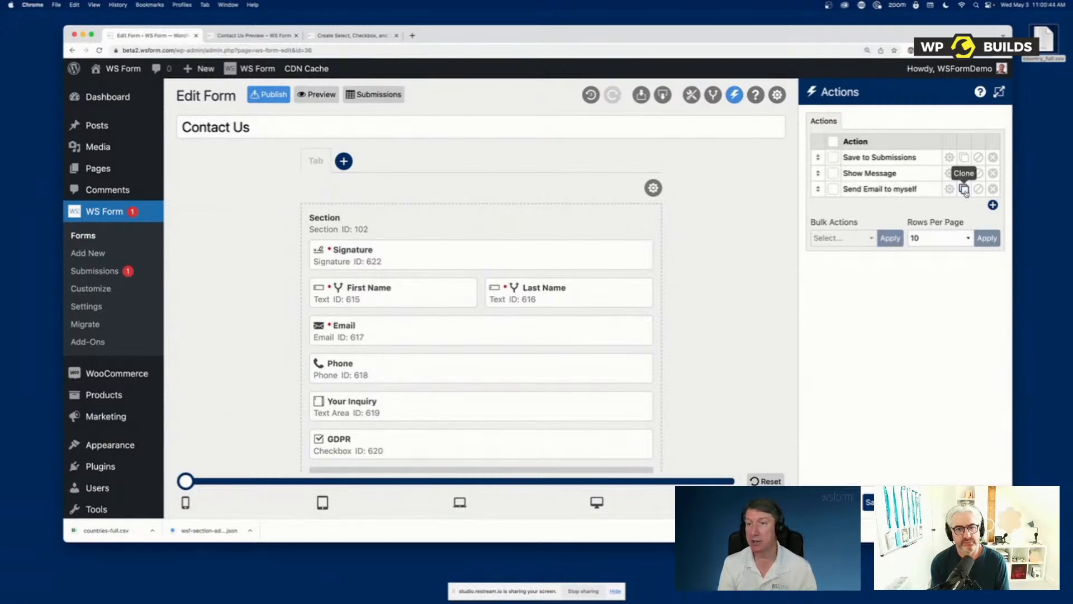
Clone the "Send Email to myself" action and rename the copy as "Send Email to user"
left_click(964, 190)
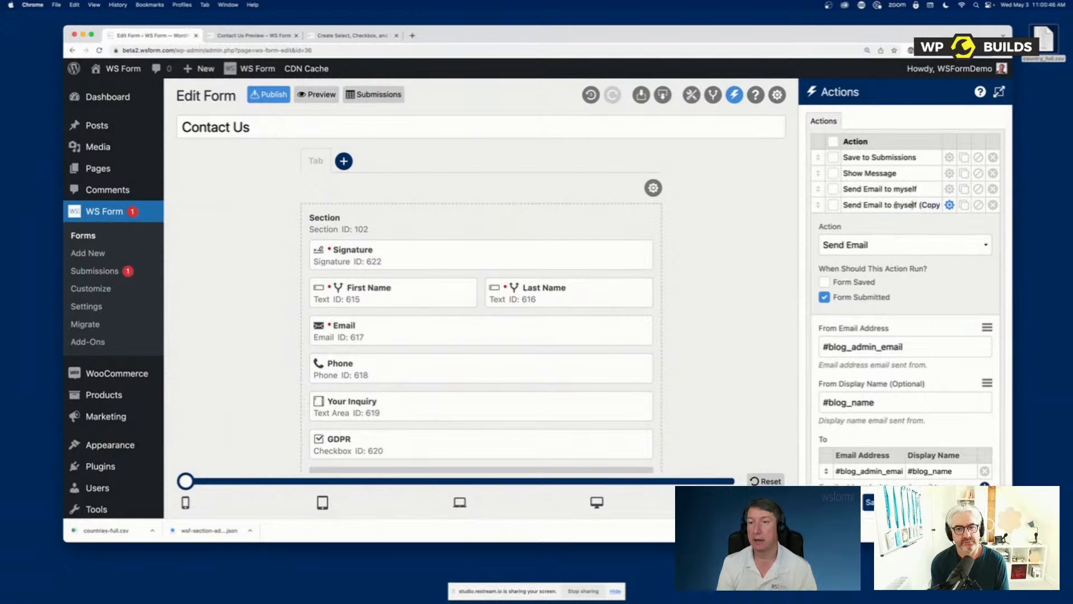
left_click_drag(893, 205, 944, 205)
type("user")
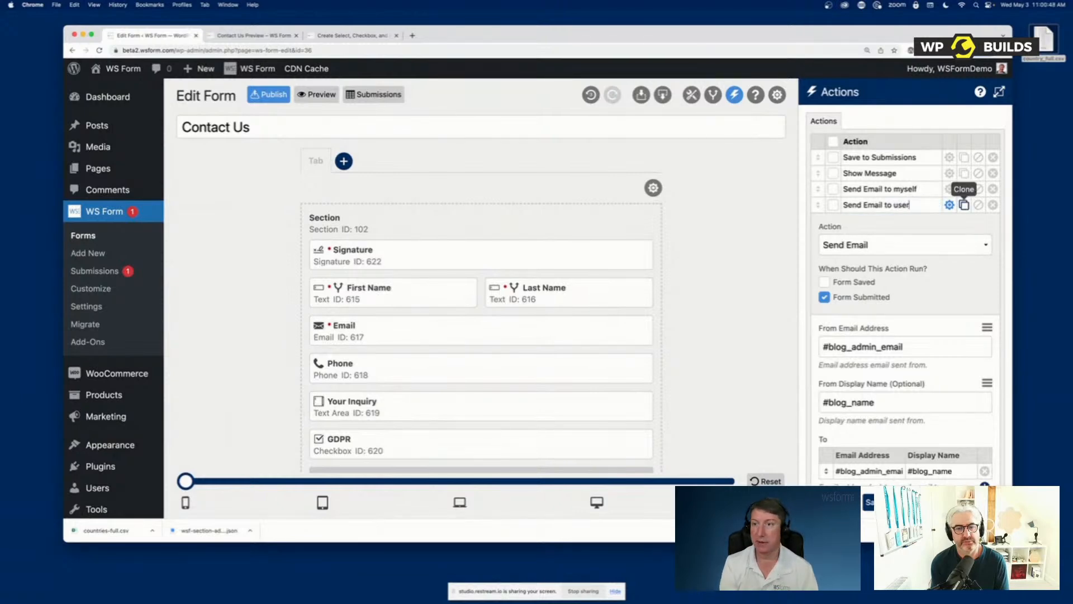
Review the email settings of the "Send Email to user" action, collapse it, and close the form's actions without keeping the changes
scroll(939, 265, "down", 5)
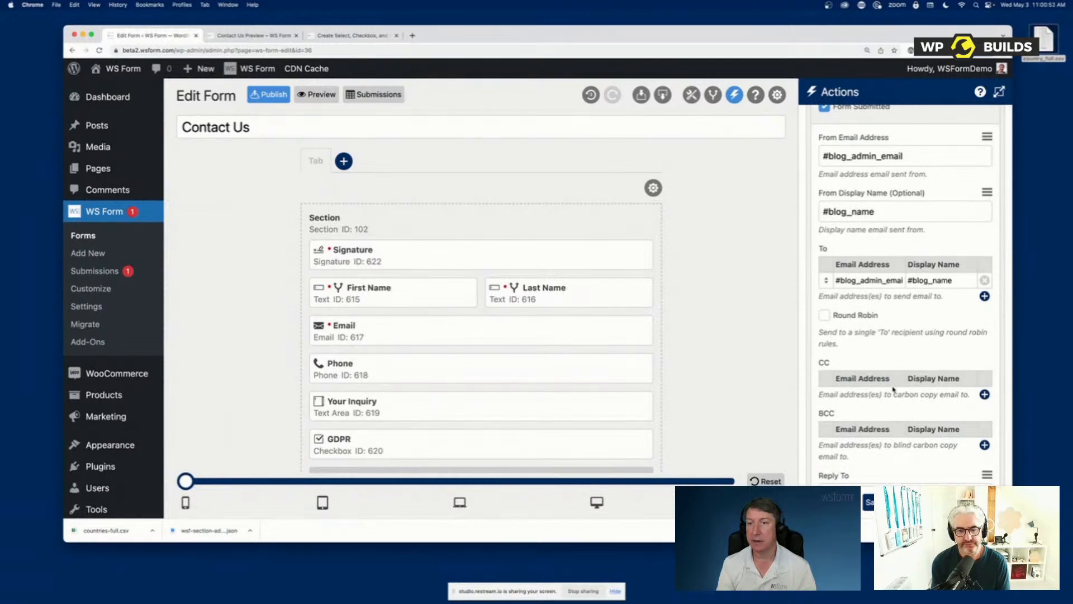
scroll(892, 389, "up", 5)
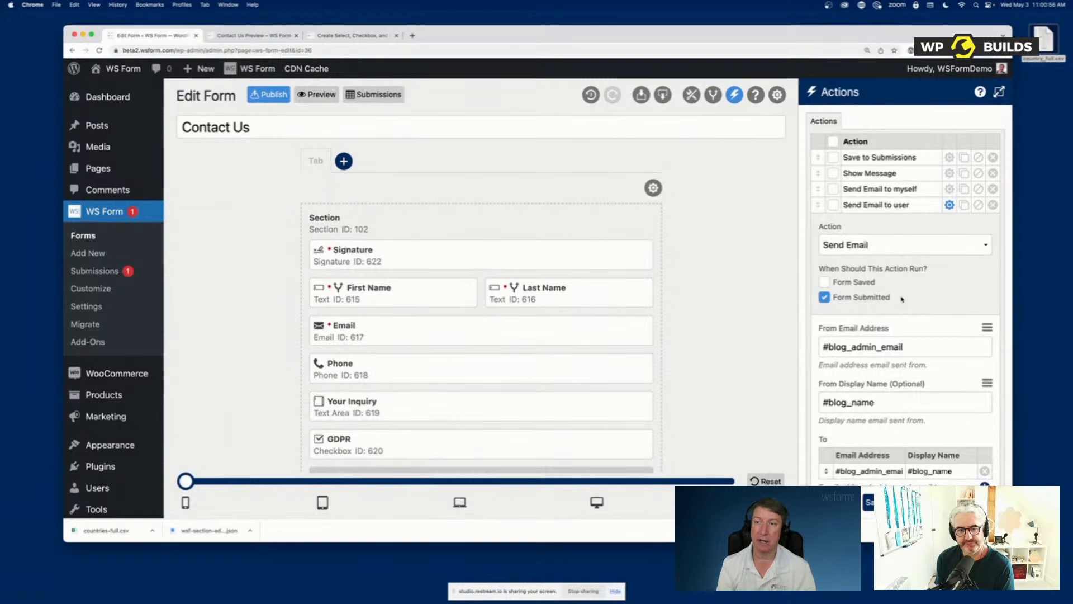
left_click(949, 204)
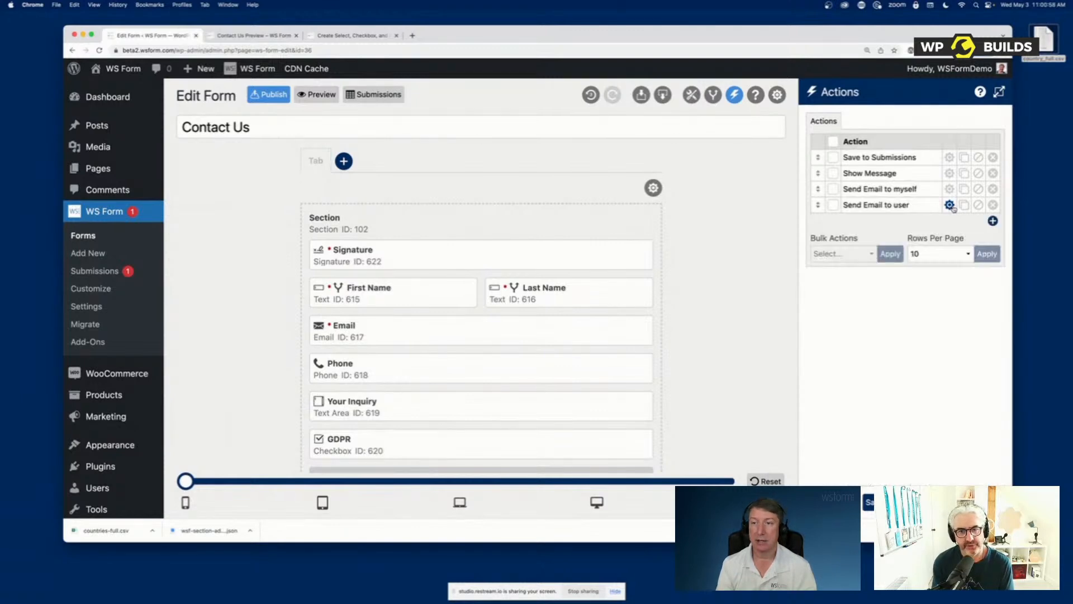
left_click(834, 502)
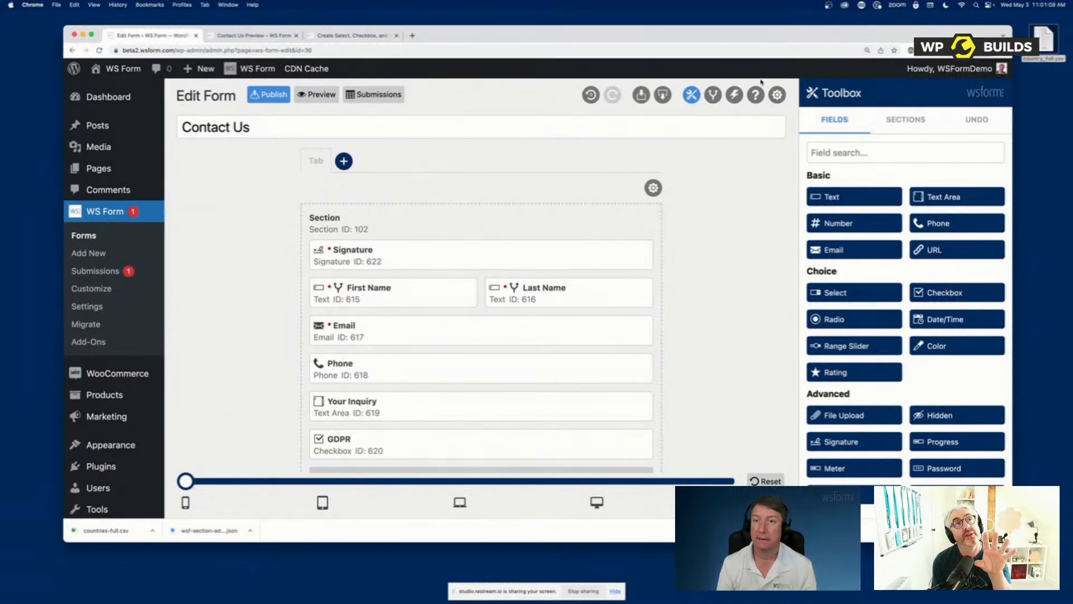
Add a blank action to the form's list of actions
left_click(735, 95)
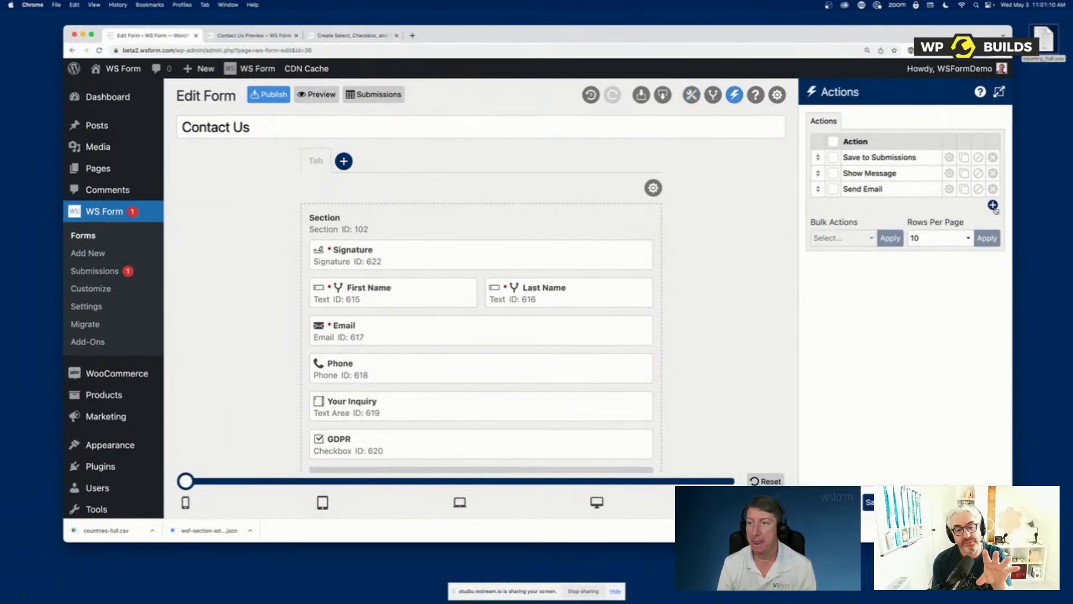
left_click(993, 205)
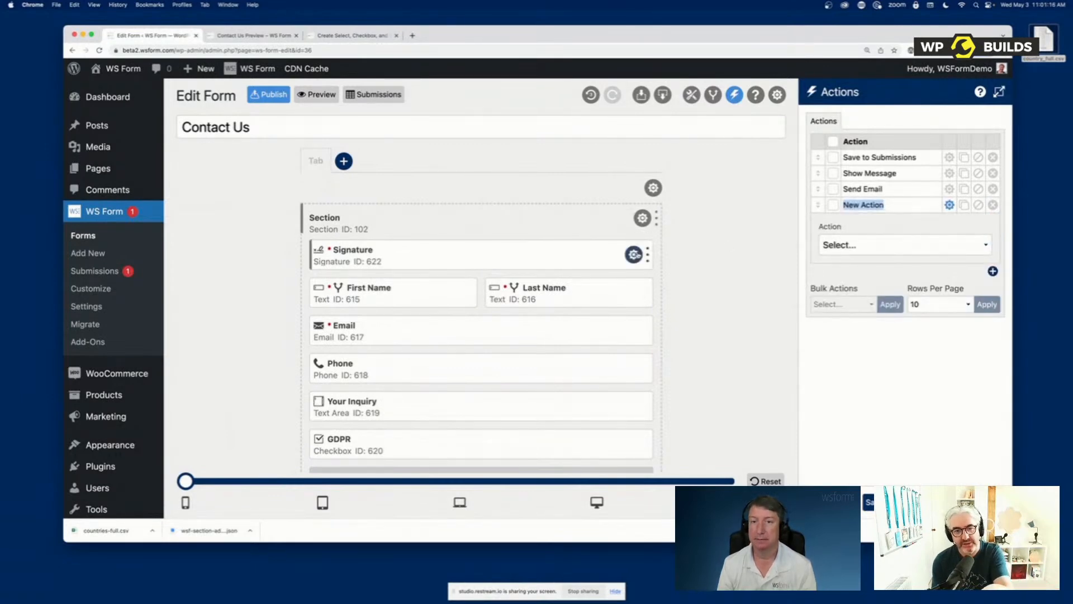
Delete the Signature field from the Contact Us form
left_click(633, 253)
left_click(611, 253)
left_click(498, 224)
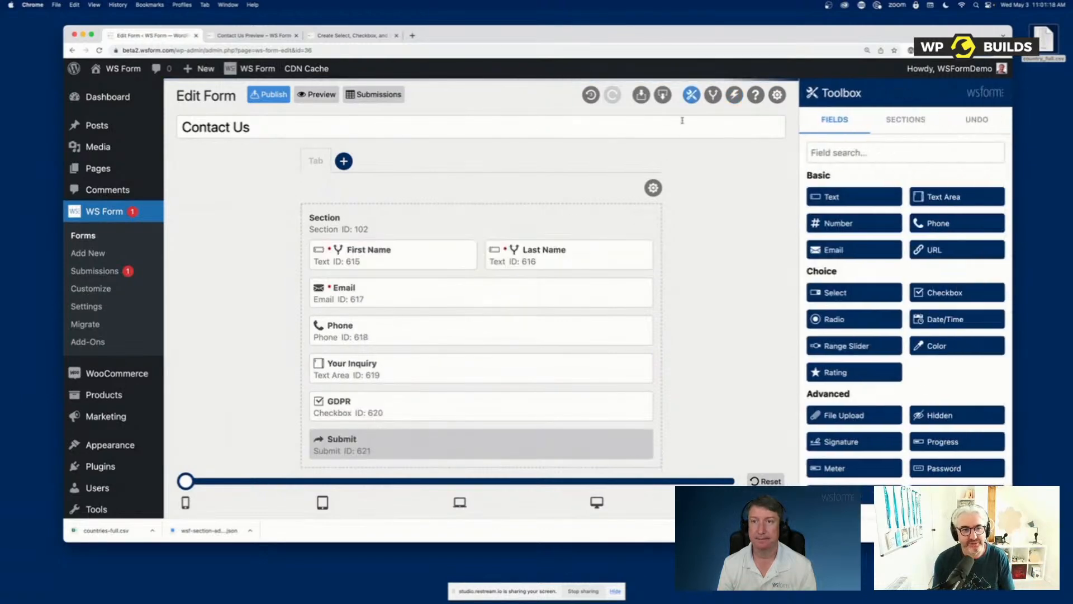
Delete the blank action from the form's list of actions
left_click(734, 95)
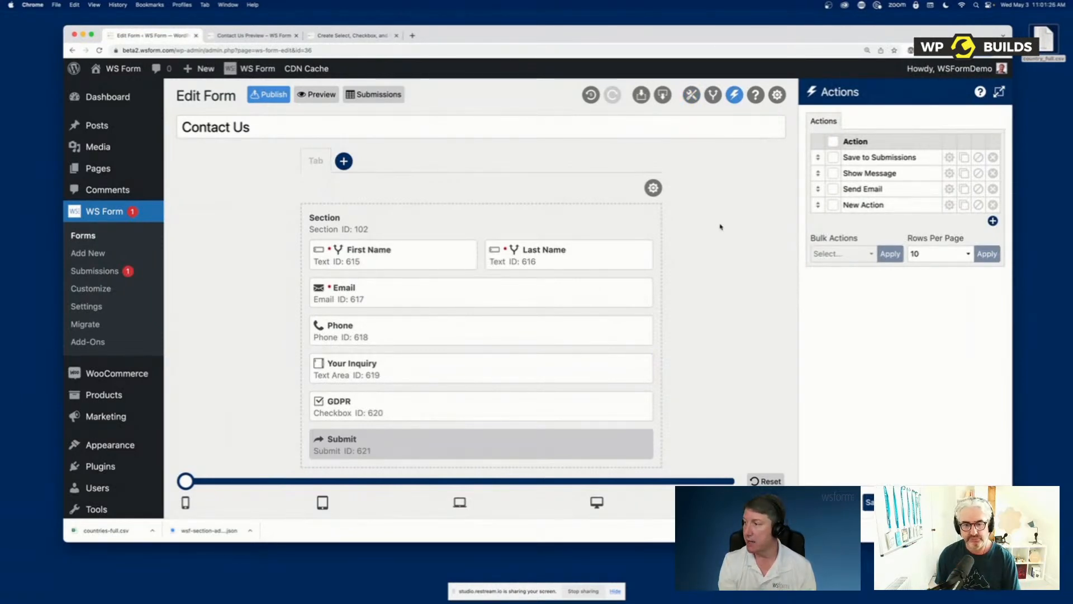
left_click(992, 204)
left_click(921, 180)
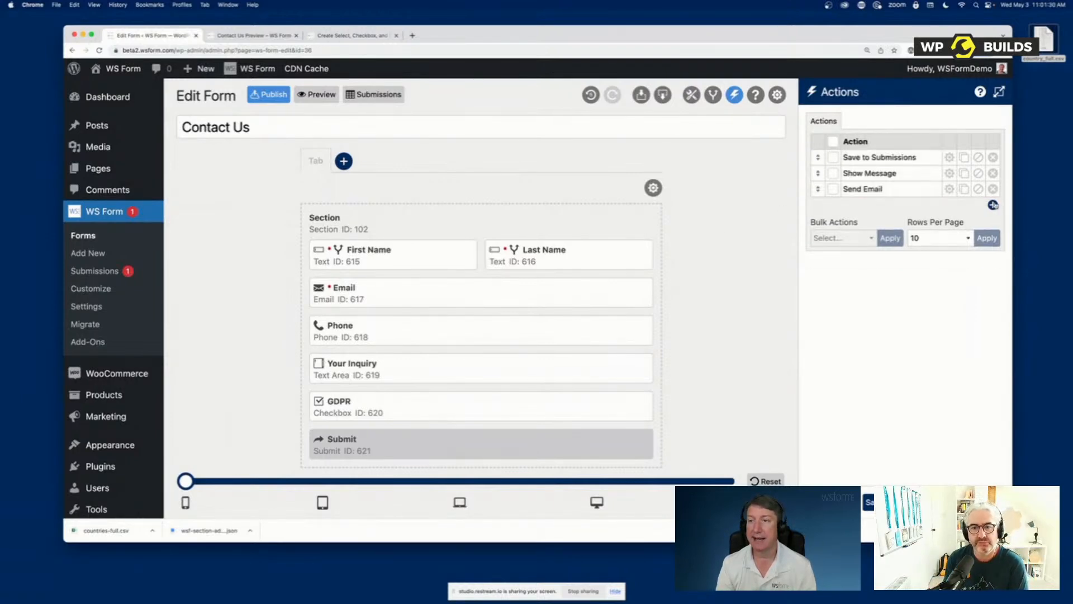
Add an Add to Mailchimp action to the form and set its Mailchimp list to Newsletter Sign Up
left_click(992, 204)
left_click(875, 248)
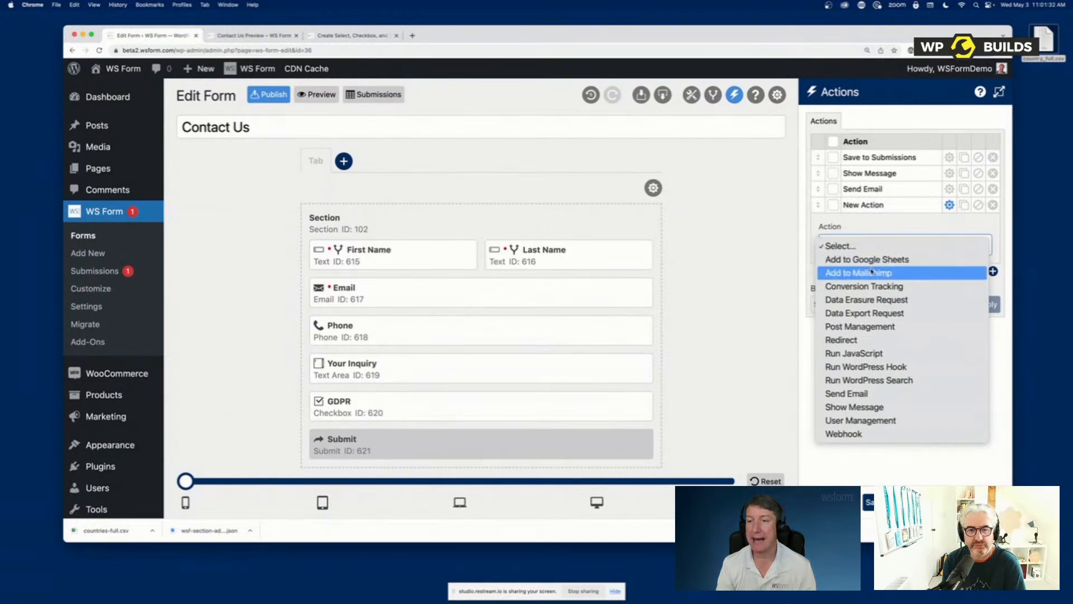
left_click(872, 272)
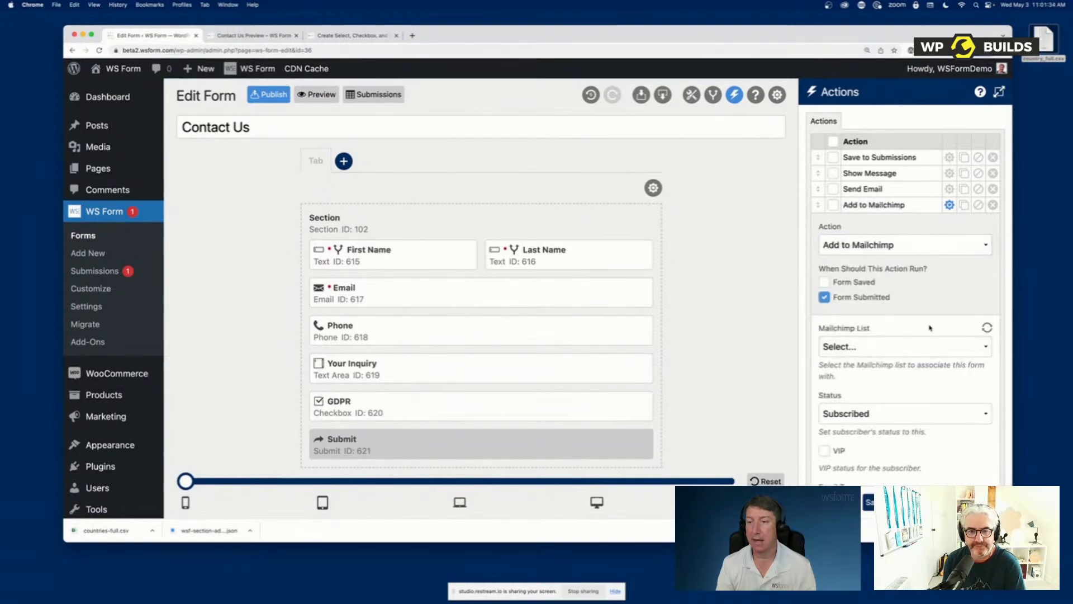
left_click(878, 347)
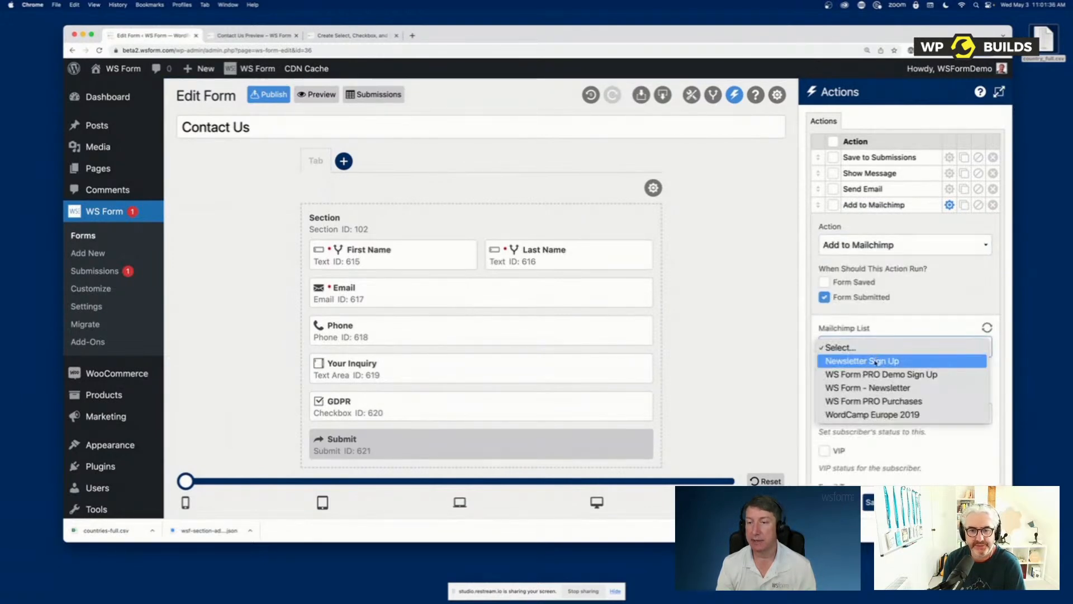
left_click(876, 361)
Map the form's First Name field to the Mailchimp First Name field in the Mailchimp action
scroll(899, 363, "down", 8)
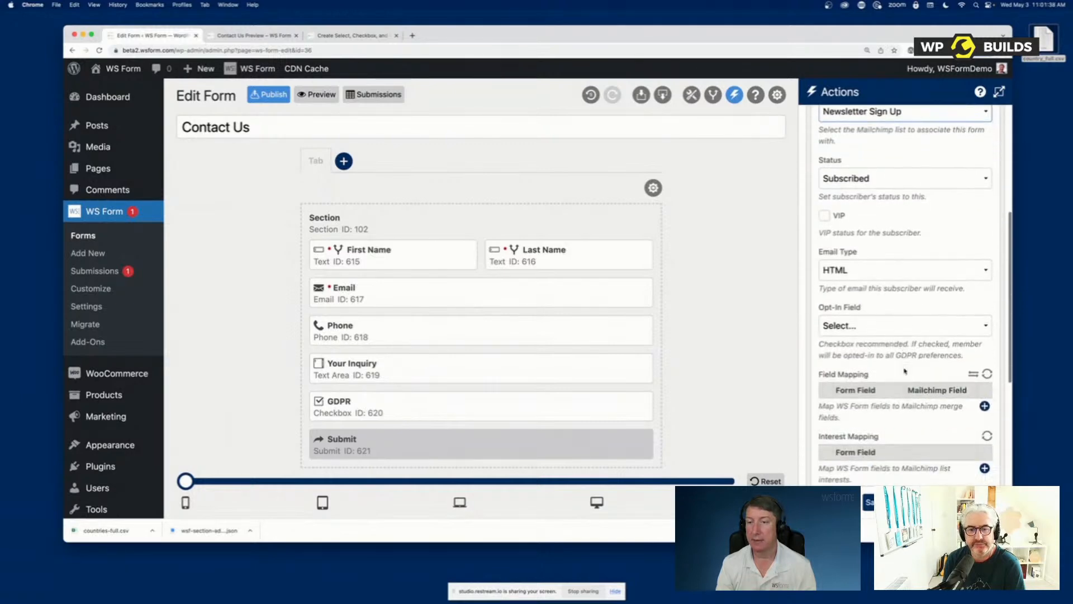
scroll(905, 365, "down", 1)
left_click(985, 276)
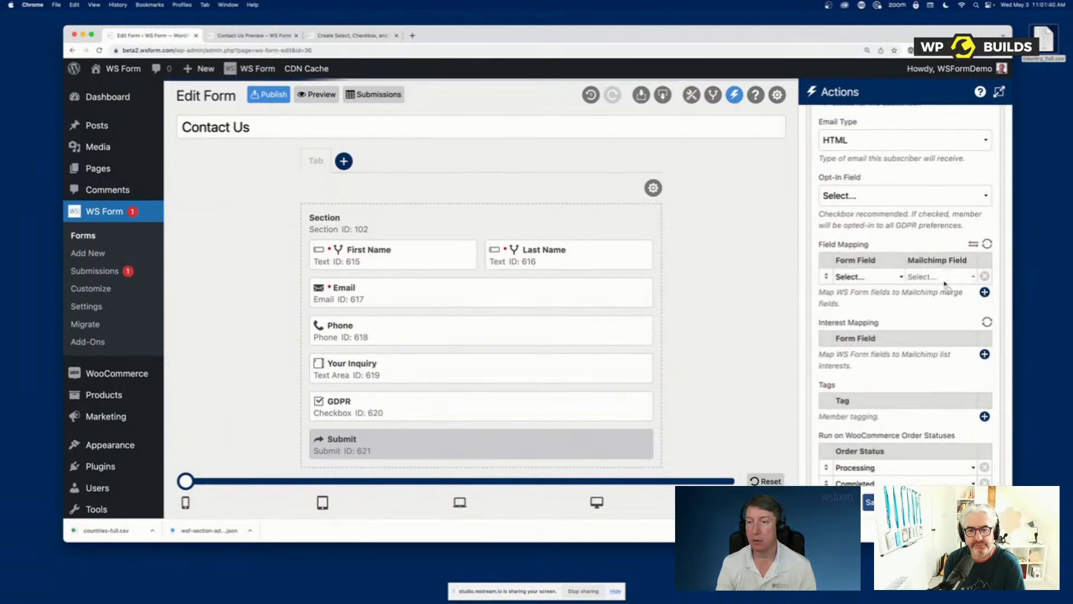
left_click(856, 277)
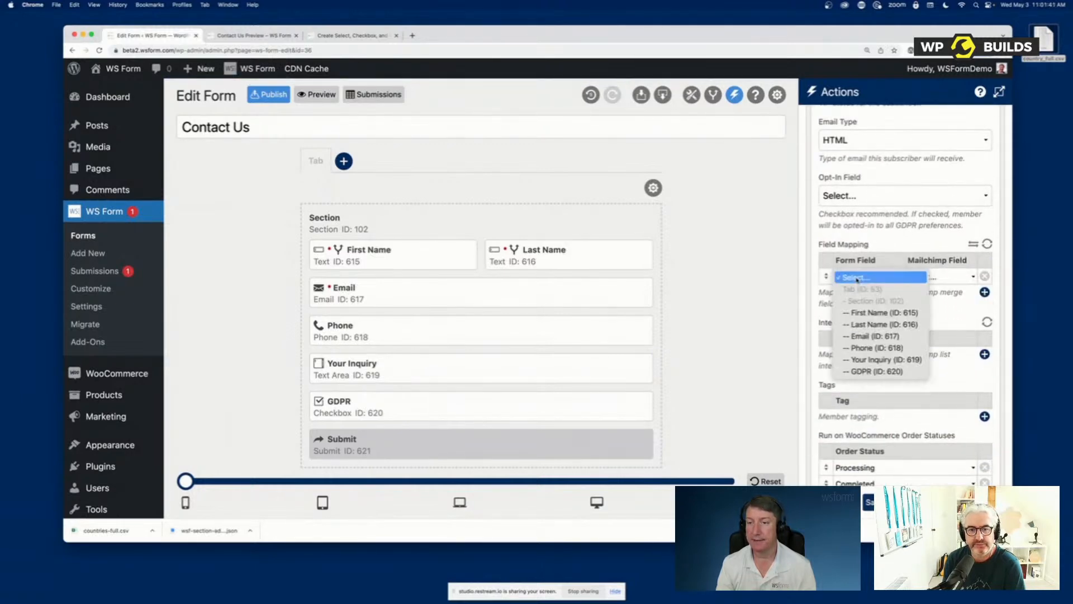
left_click(863, 313)
left_click(929, 277)
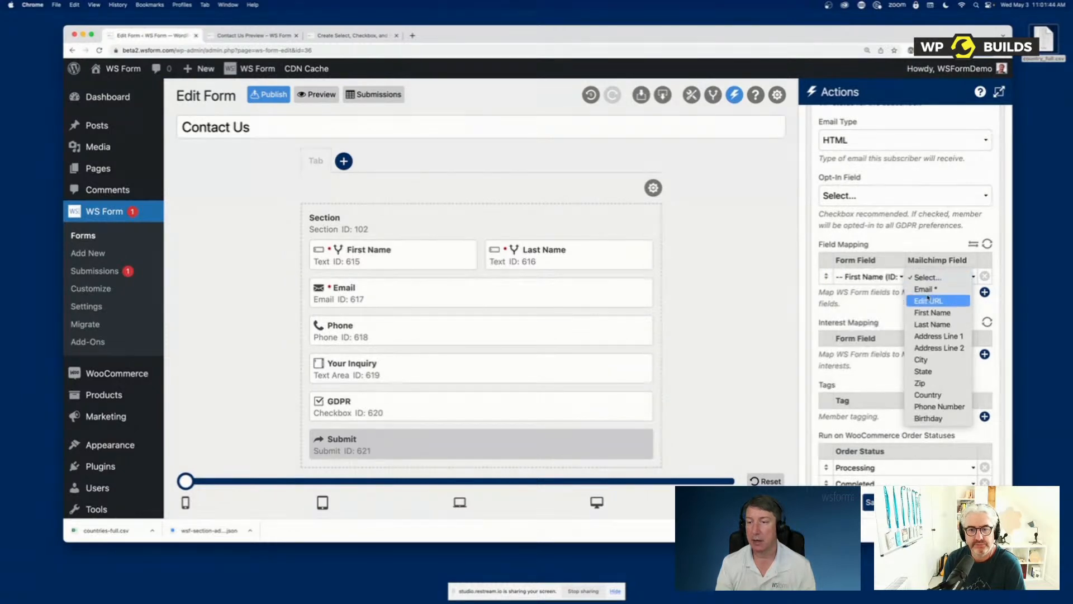
left_click(928, 315)
Add a second Mailchimp field mapping that pairs the form's Last Name field with Last Name
left_click(984, 292)
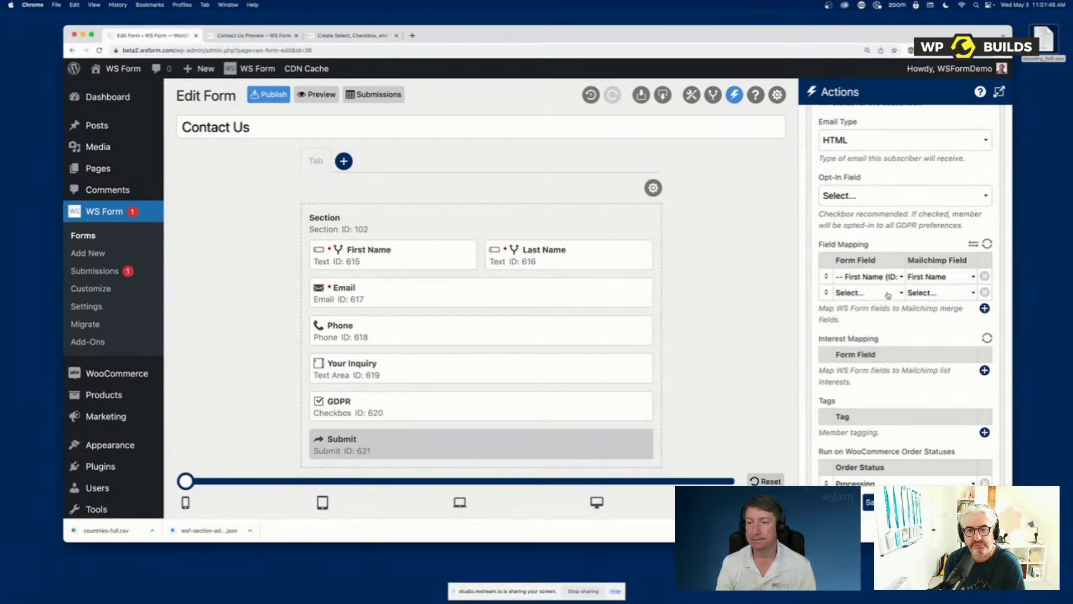
left_click(866, 293)
left_click(881, 340)
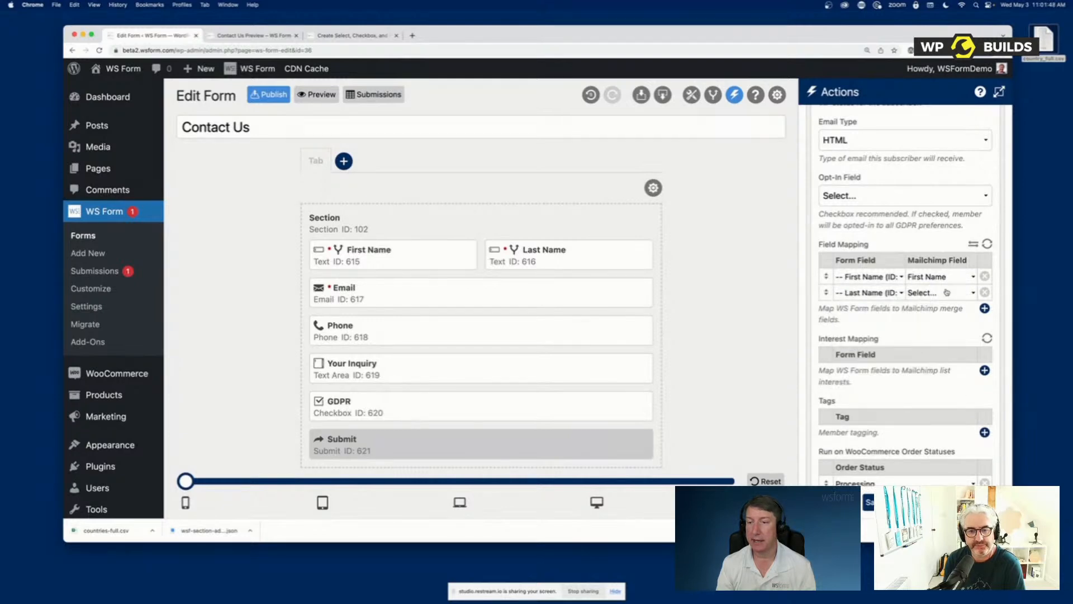
left_click(944, 292)
left_click(939, 340)
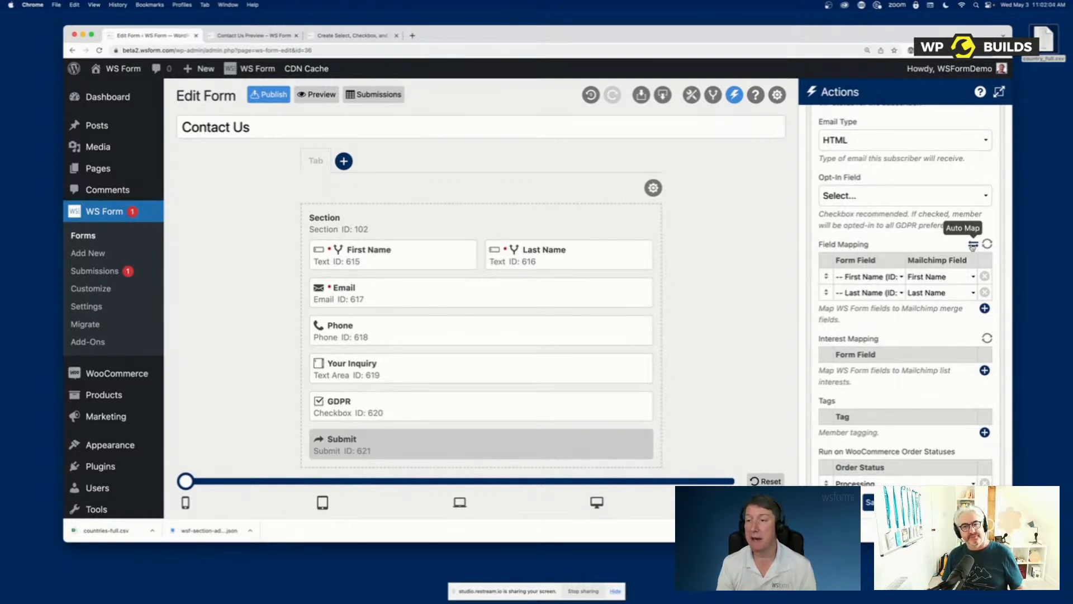
Auto map the form fields to the Mailchimp fields, review the action's remaining settings and close them
left_click(973, 246)
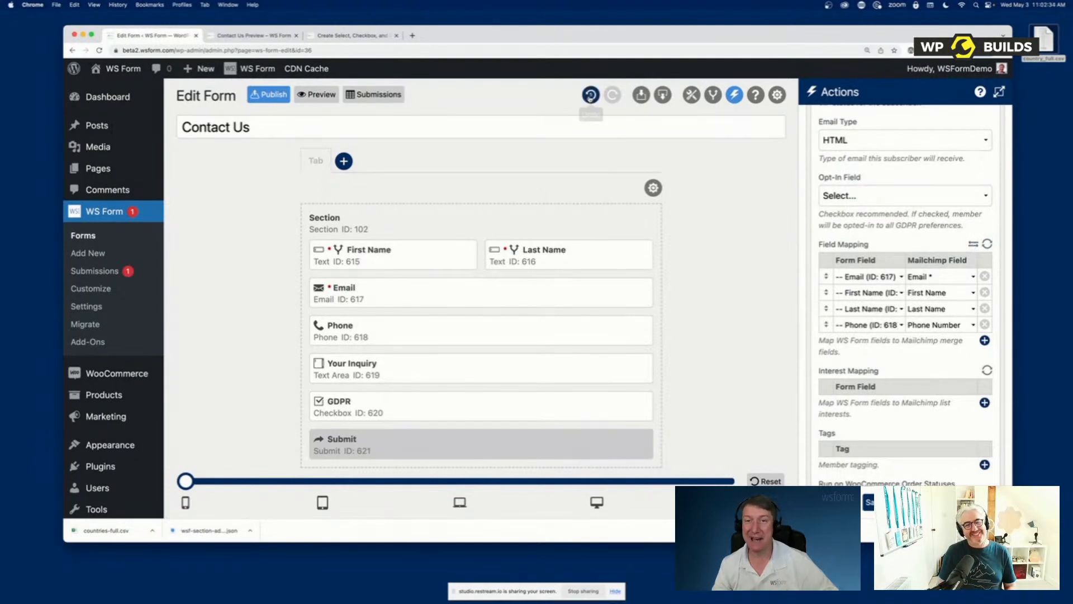
scroll(900, 371, "down", 3)
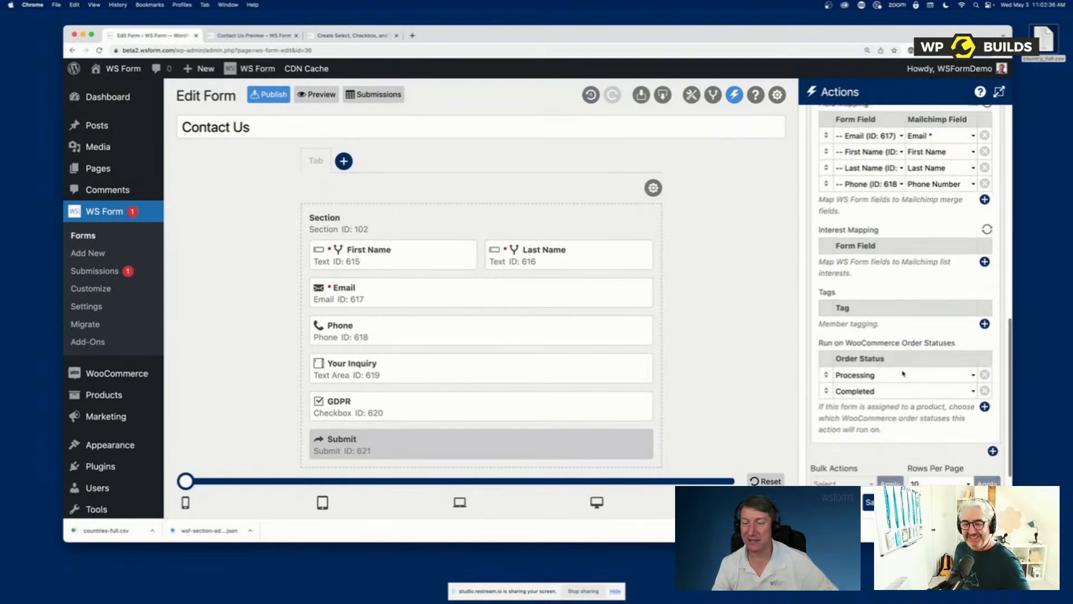
scroll(902, 372, "up", 8)
scroll(903, 372, "up", 3)
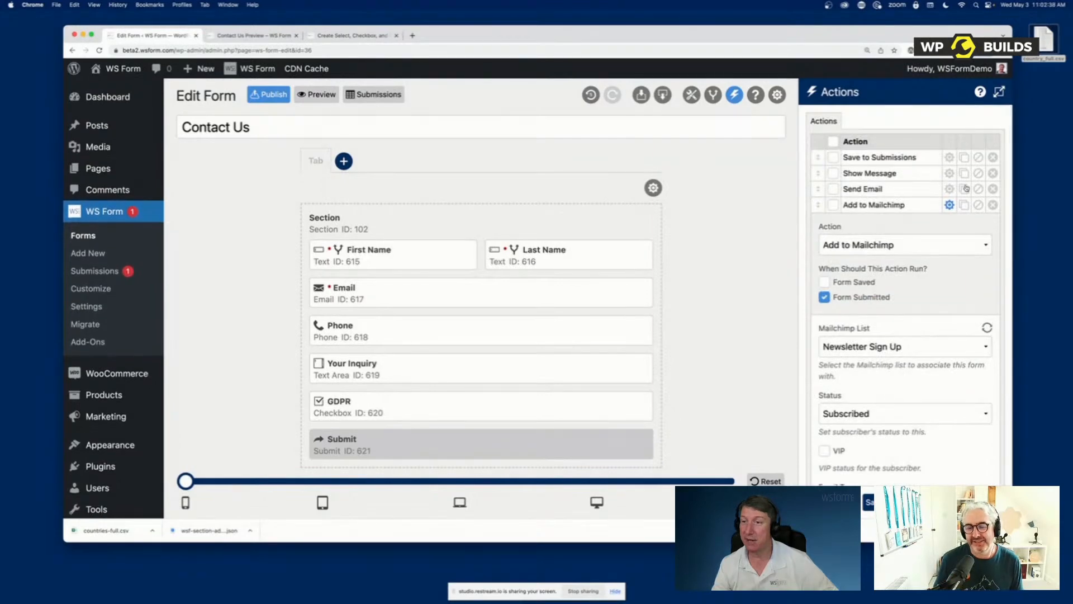
left_click(949, 205)
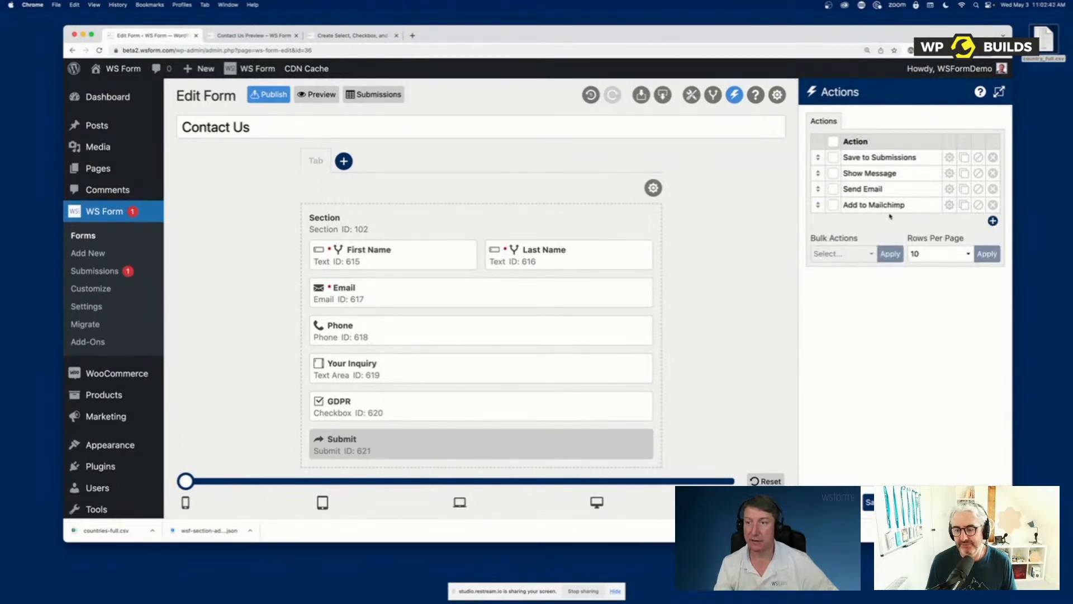
Add an Add to Google Sheets action to the form using the WS Form Test Spreadsheet file and Sheet1
left_click(993, 222)
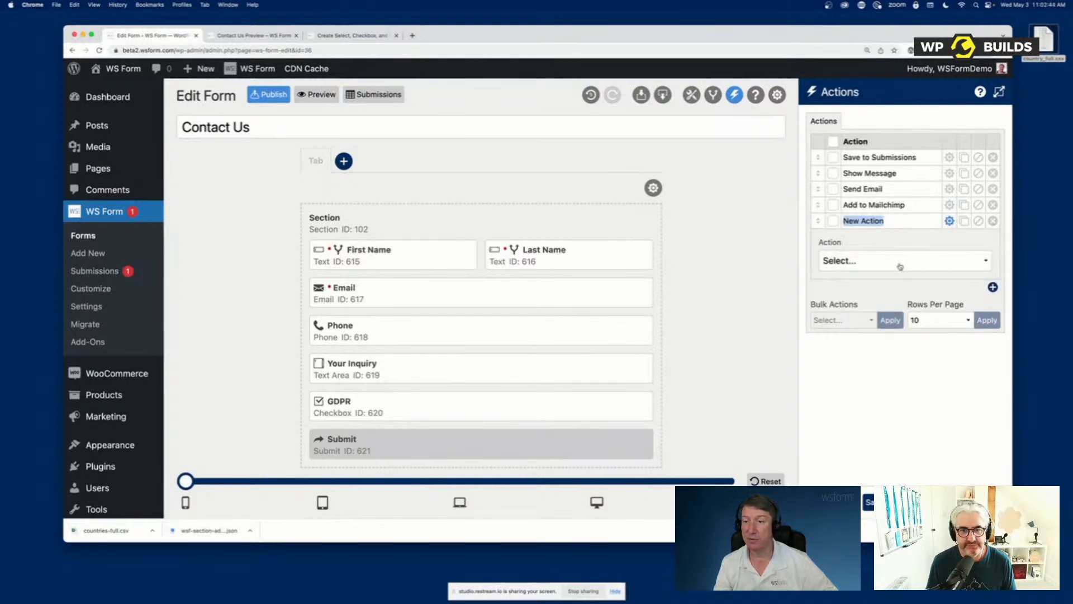
left_click(970, 260)
left_click(899, 274)
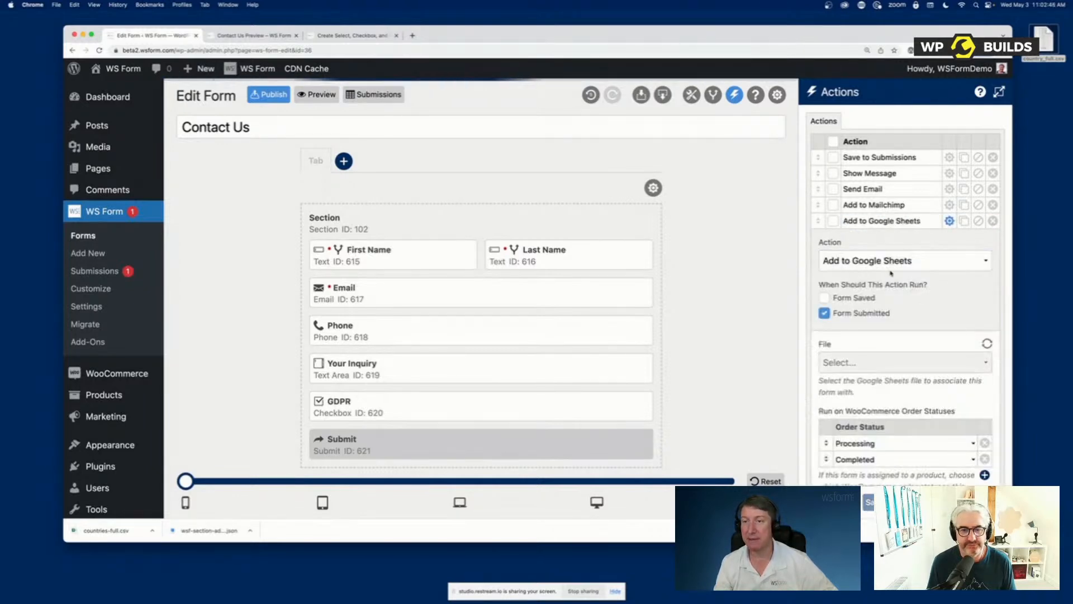
left_click(903, 363)
left_click(897, 390)
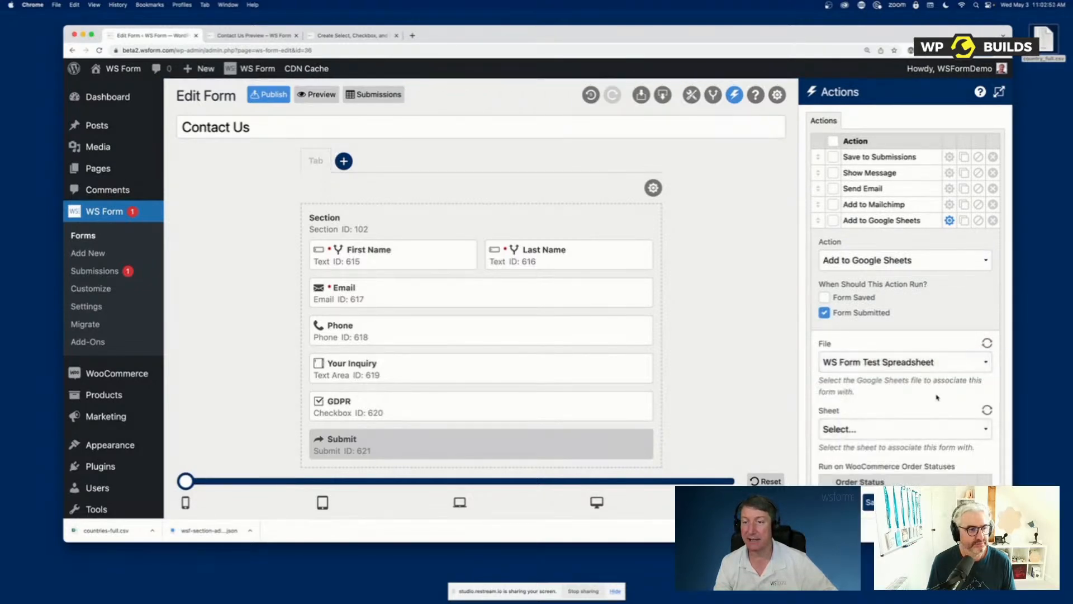
scroll(937, 398, "down", 3)
left_click(872, 288)
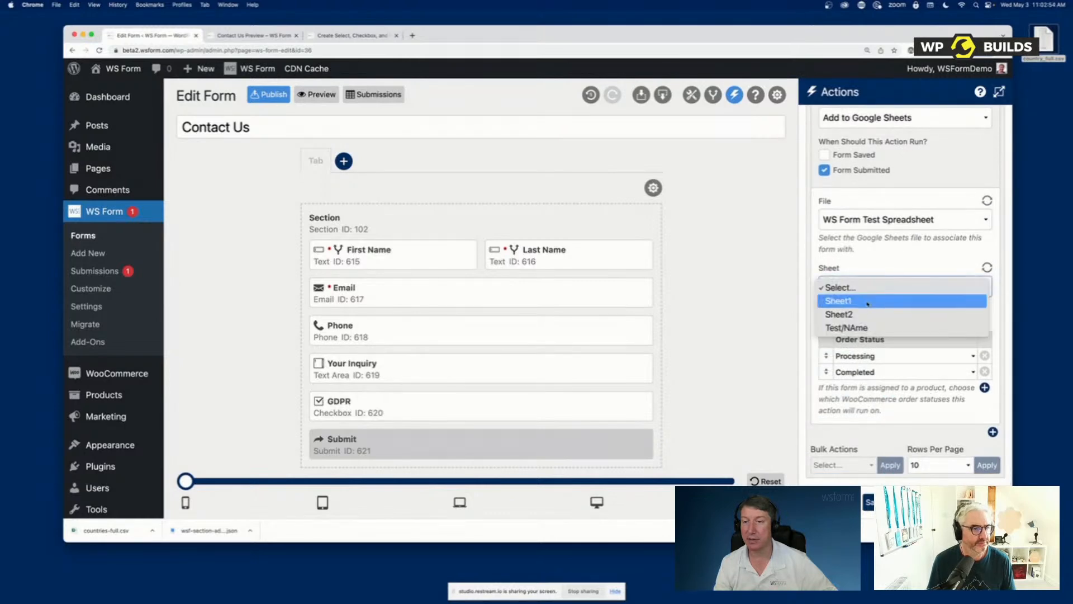
left_click(871, 301)
Map the form's First Name field to Column Heading 1 in the Google Sheets action and close its settings
scroll(893, 349, "down", 5)
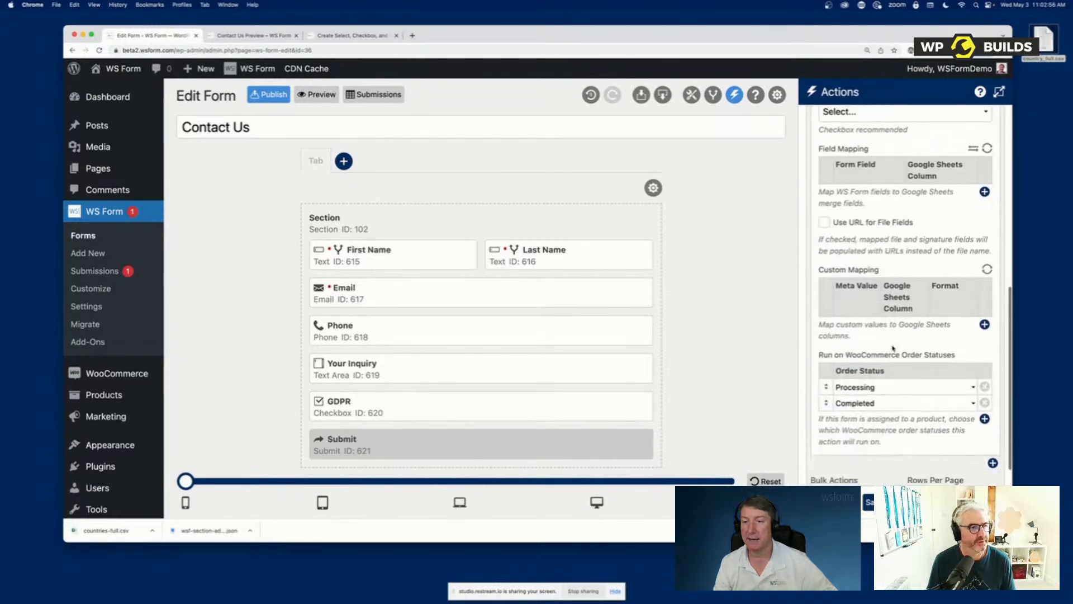
left_click(984, 192)
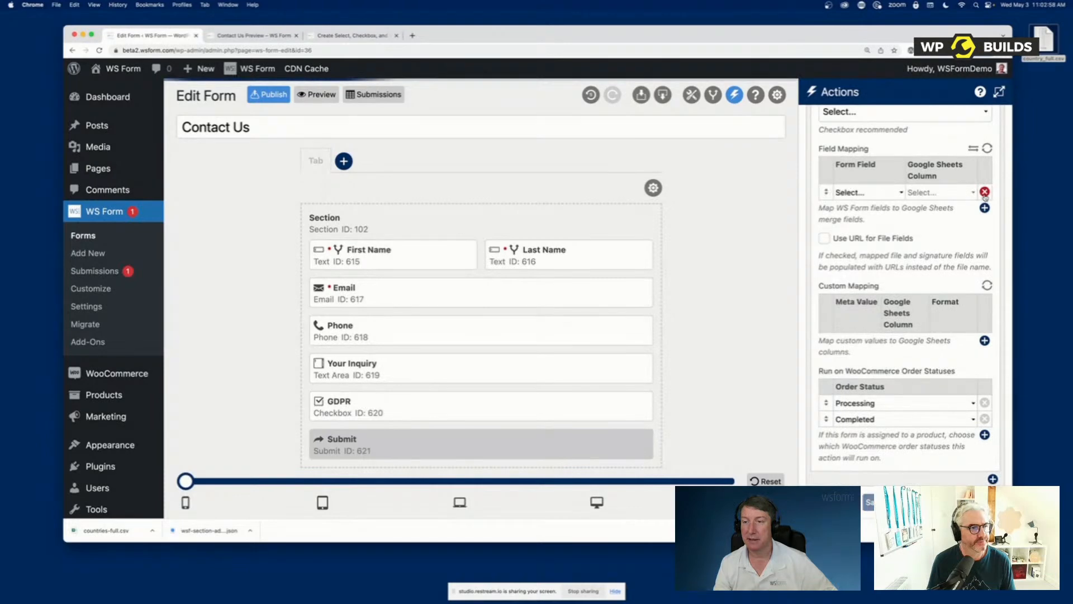
left_click(866, 192)
left_click(866, 226)
left_click(920, 192)
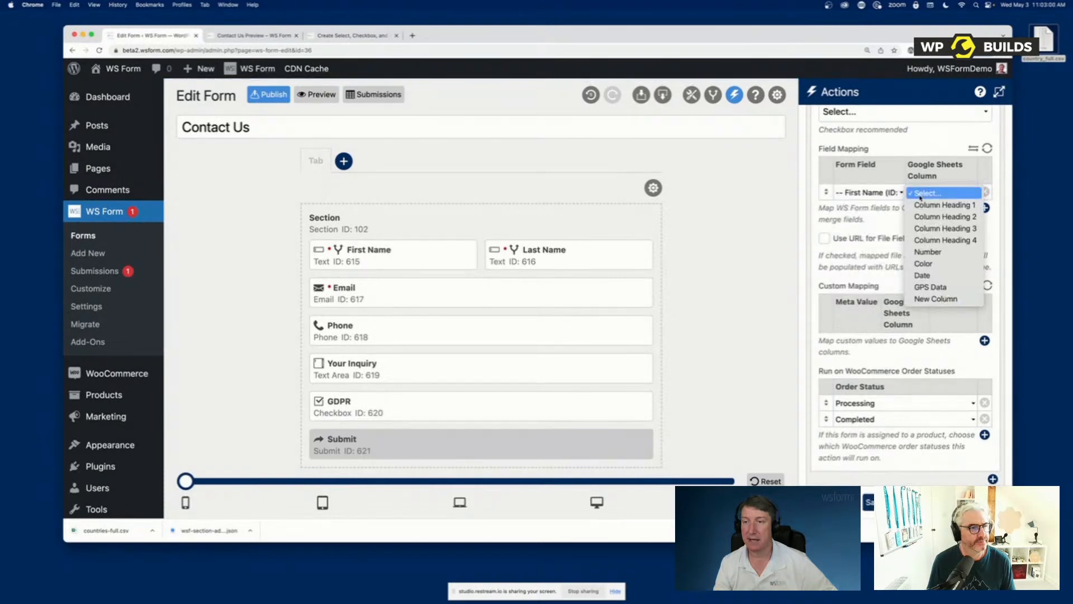
left_click(935, 206)
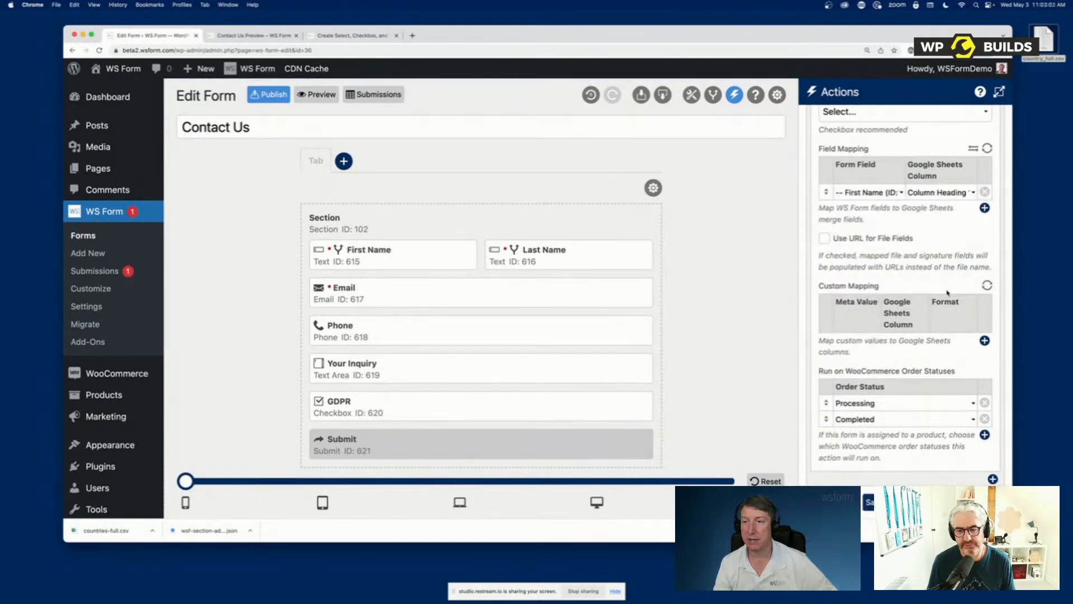
scroll(928, 186, "up", 10)
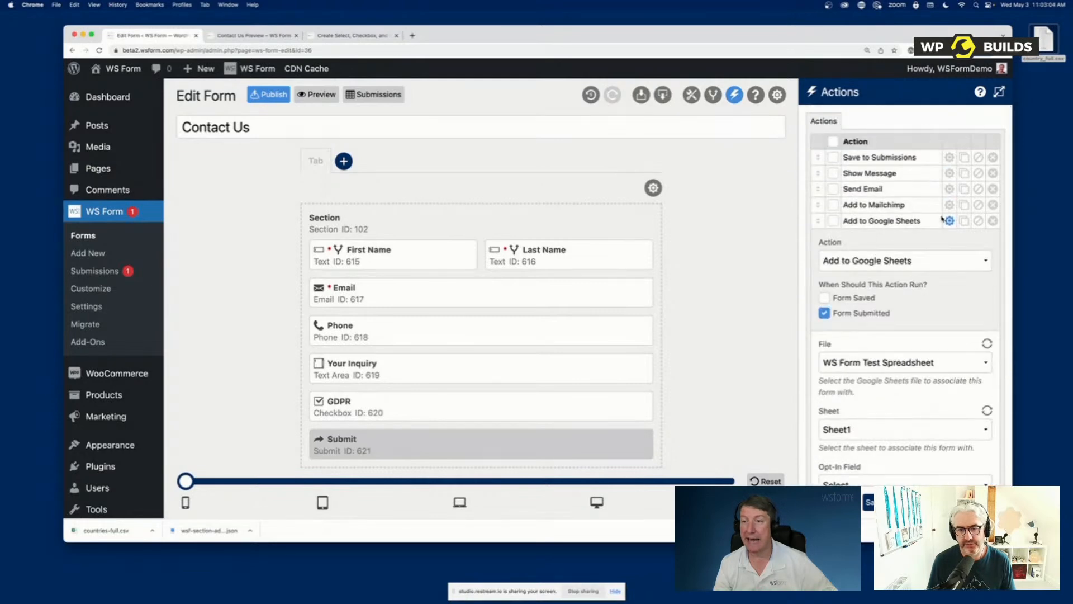
left_click(949, 220)
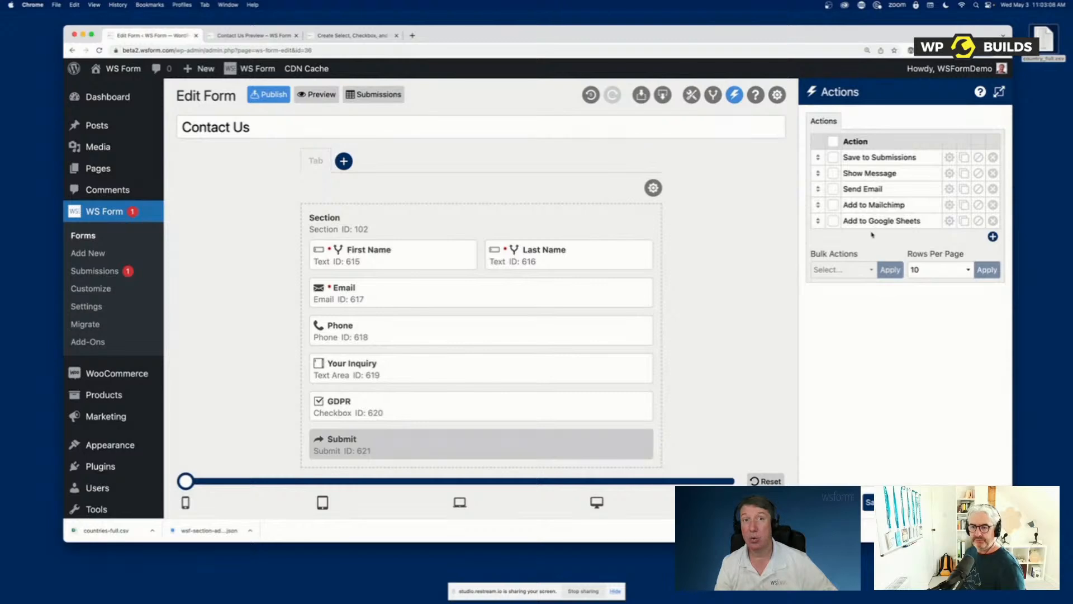
left_click(993, 236)
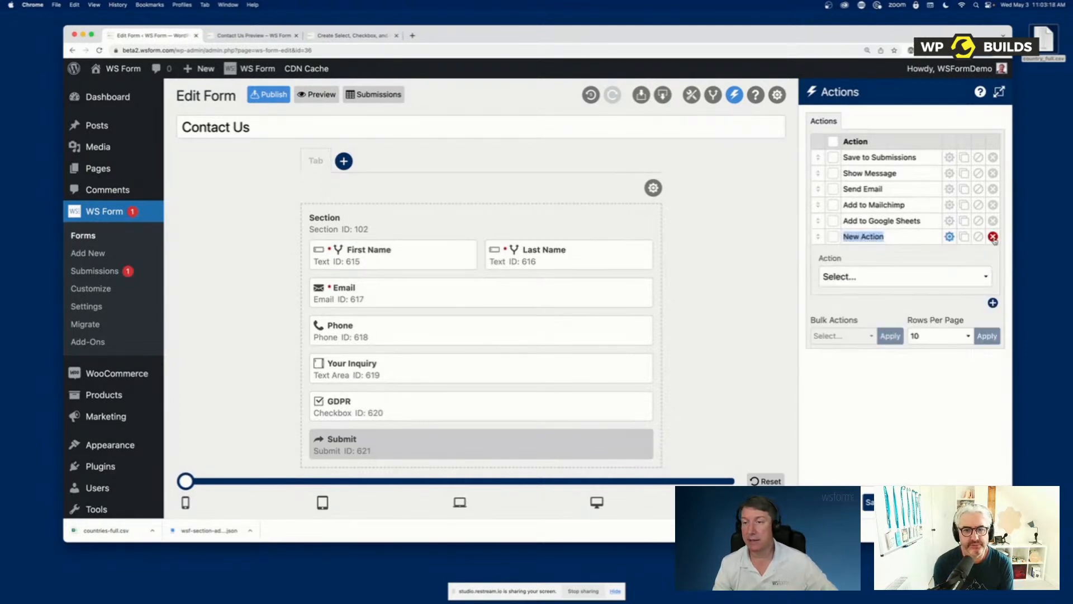
left_click(927, 276)
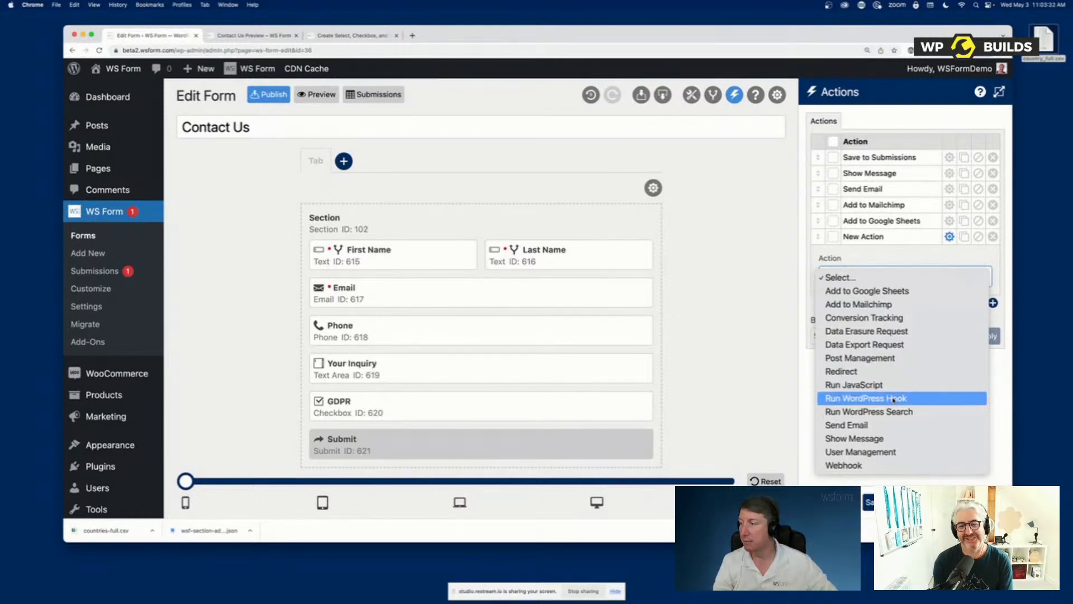
left_click(875, 466)
left_click(898, 373)
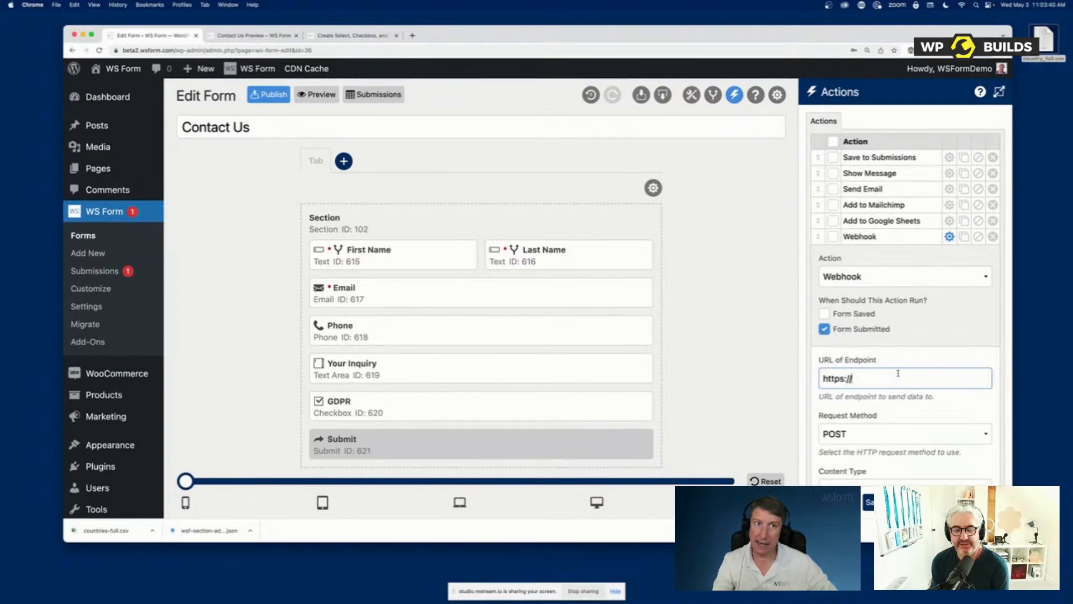
Search the WS Form knowledge base for "webhook" and open the Webhook action article
left_click(349, 35)
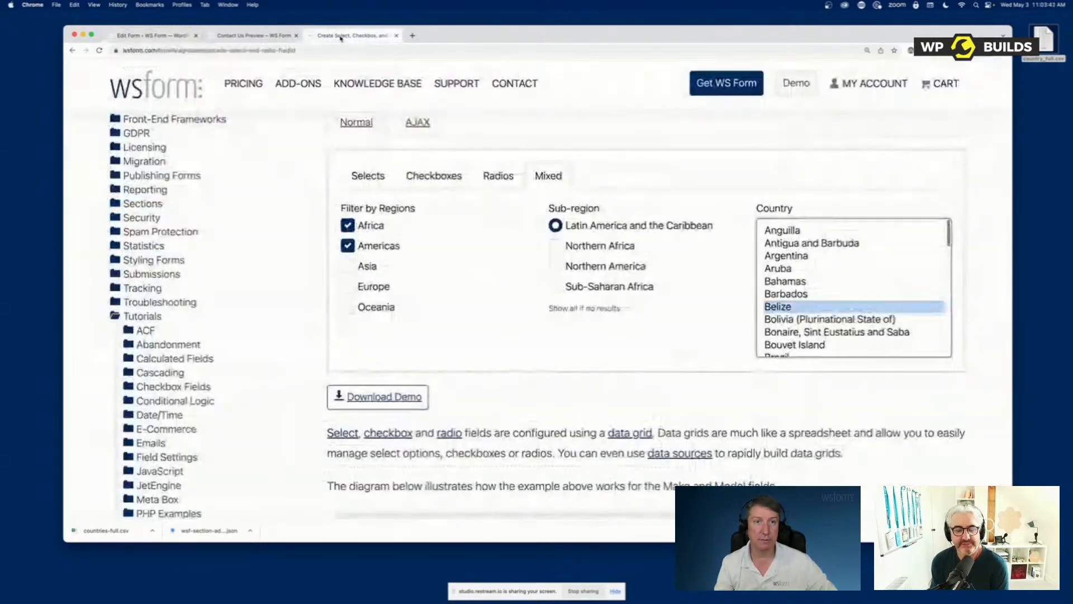
scroll(283, 139, "up", 10)
left_click(203, 209)
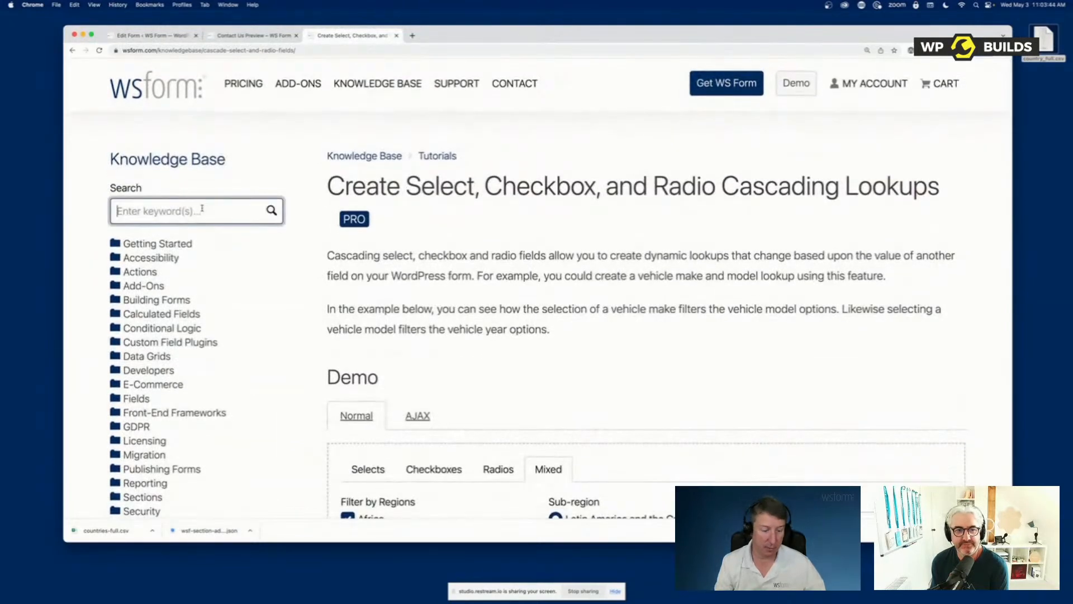
type("webhook")
key("Return")
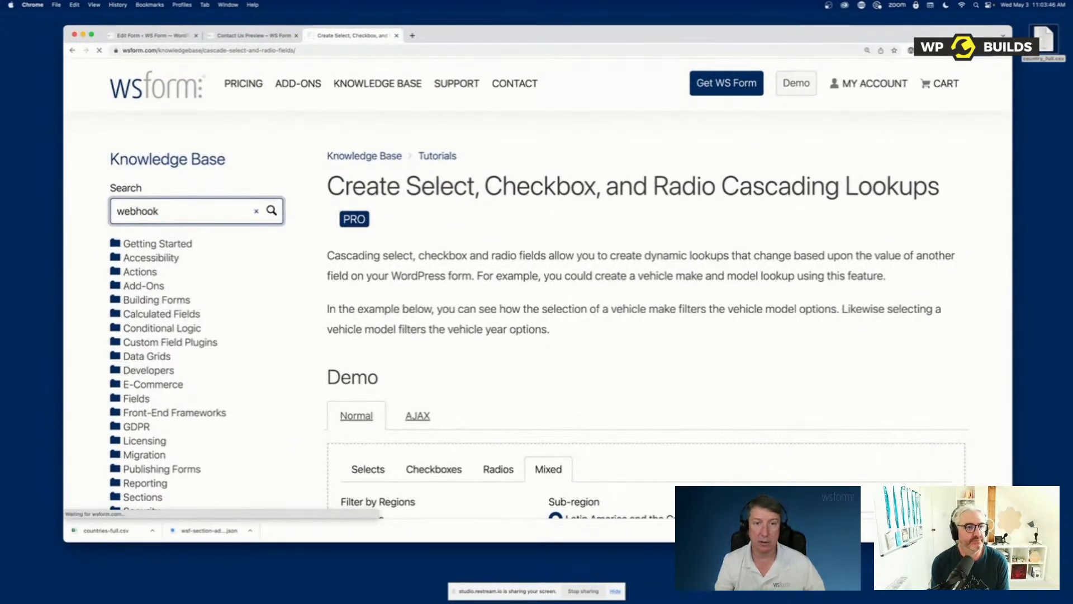
left_click(438, 268)
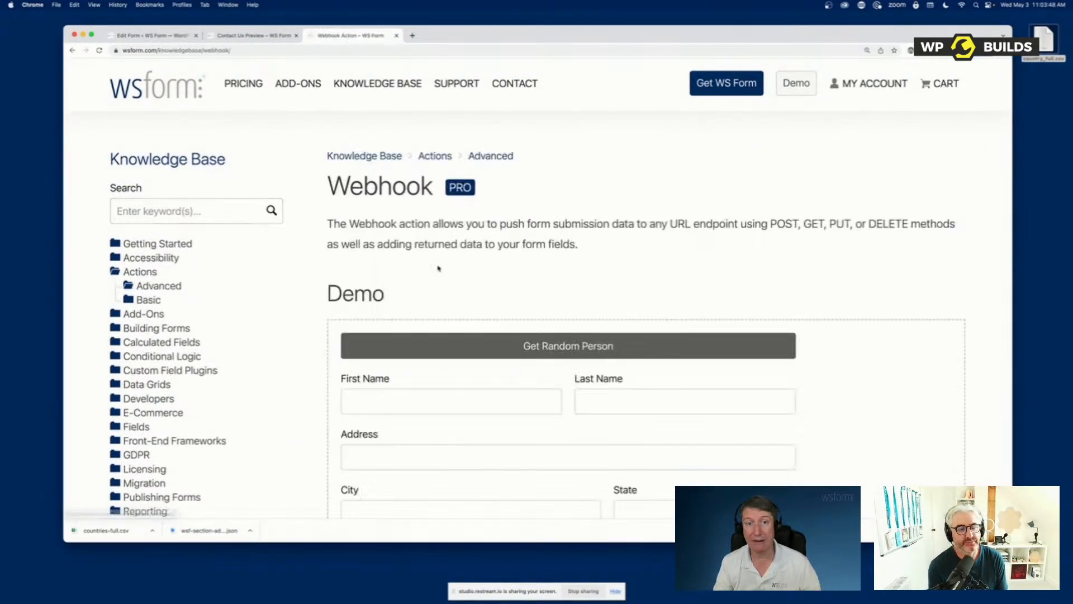
Highlight the randomuser.me data source in the article's Webhook demo and fetch a random person several times
scroll(438, 268, "down", 4)
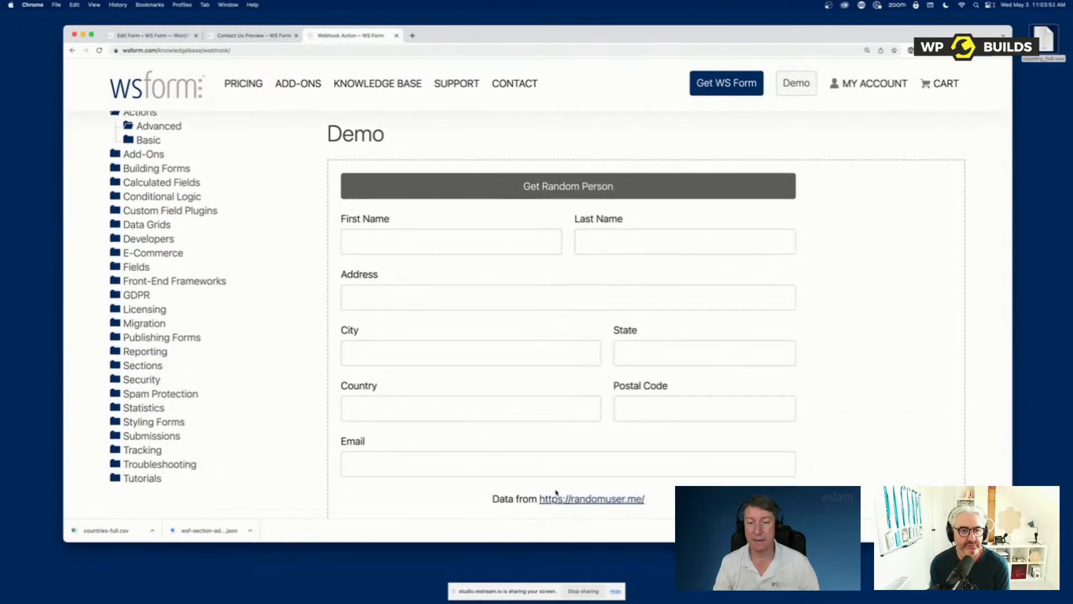
left_click_drag(664, 506, 538, 499)
left_click(615, 186)
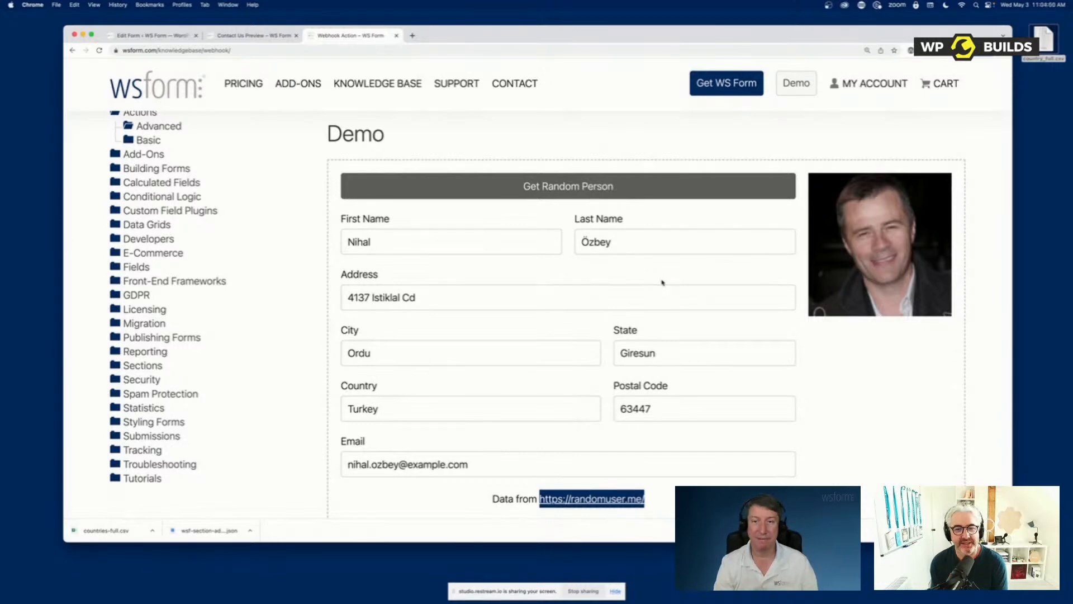
left_click(576, 193)
left_click(576, 193)
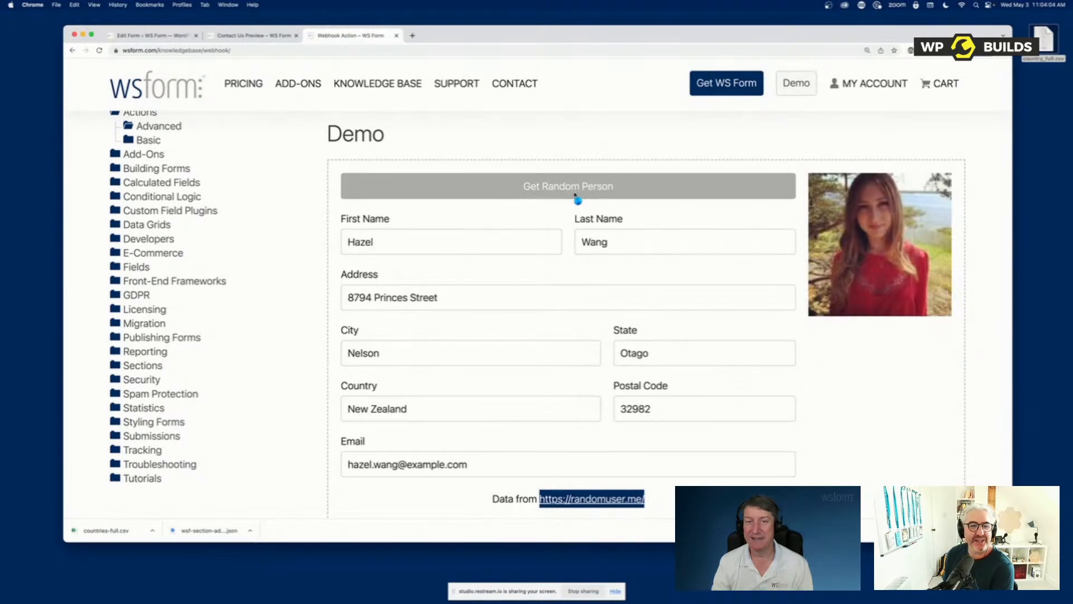
left_click(575, 193)
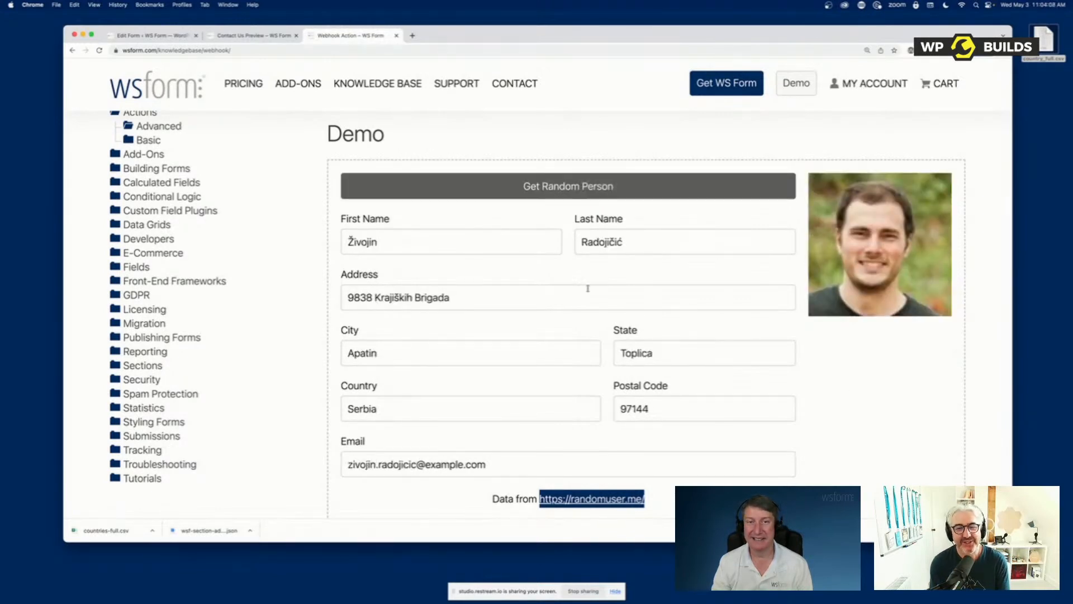
Return to the form editor and reset the Webhook action's type to the unselected option
left_click(163, 38)
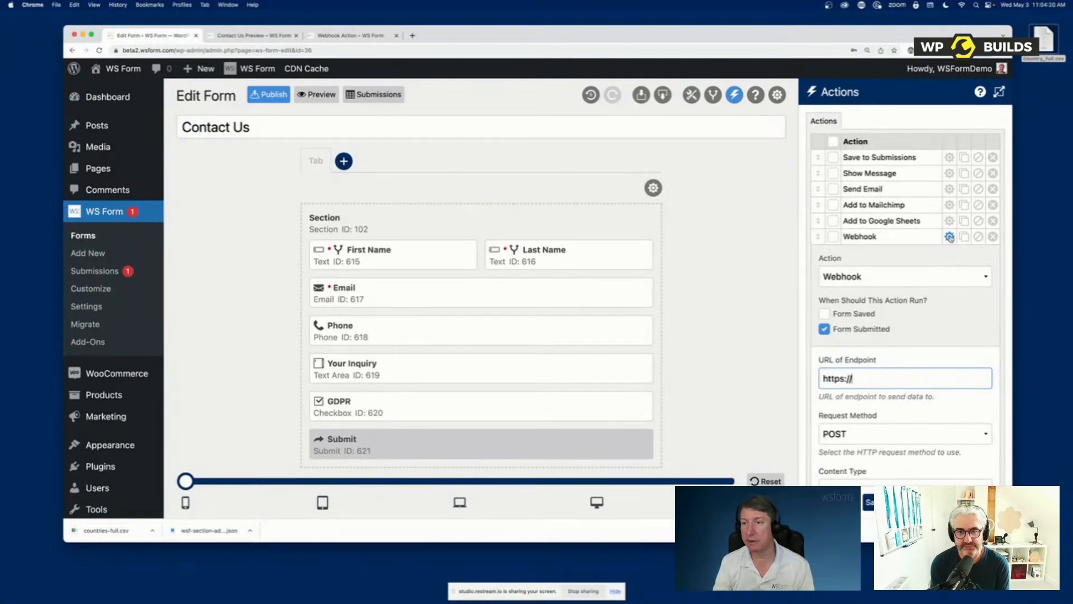
left_click(917, 279)
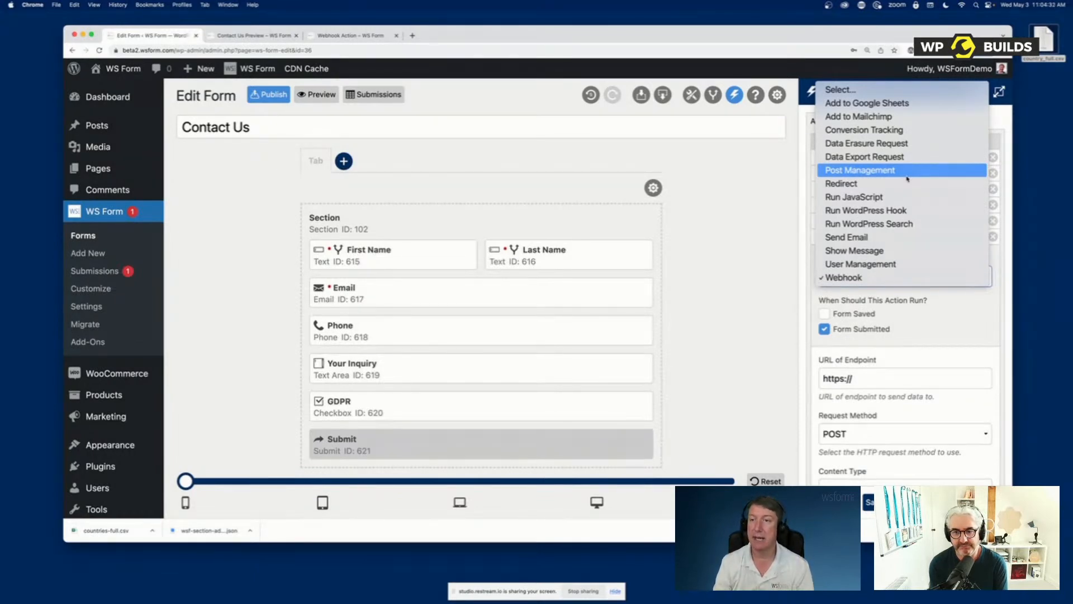
left_click(876, 92)
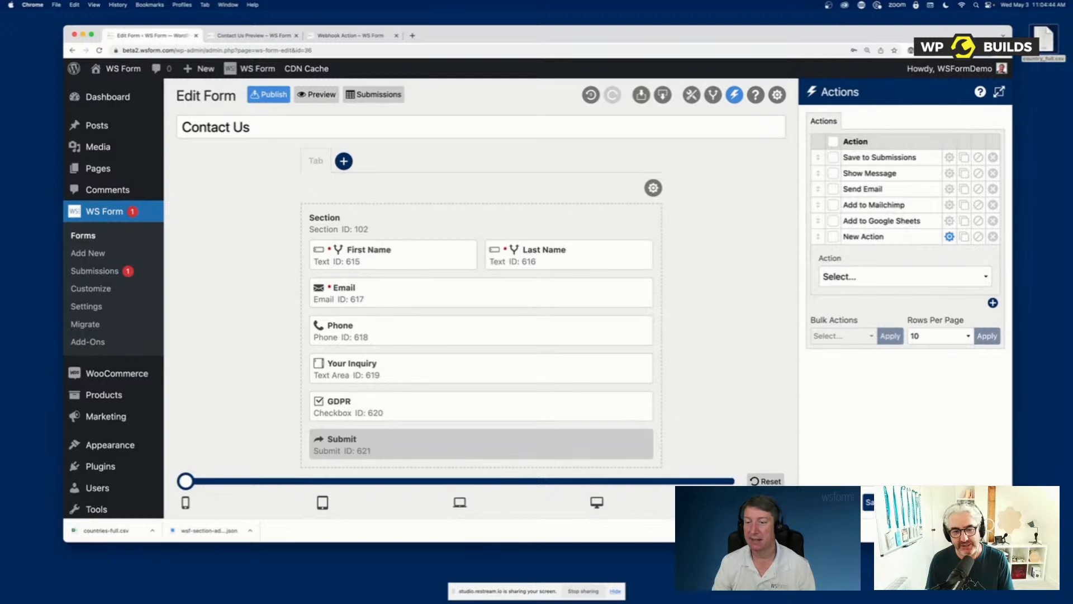
Leave the action settings, search the toolbox fields for "color" and clear the search
left_click(906, 502)
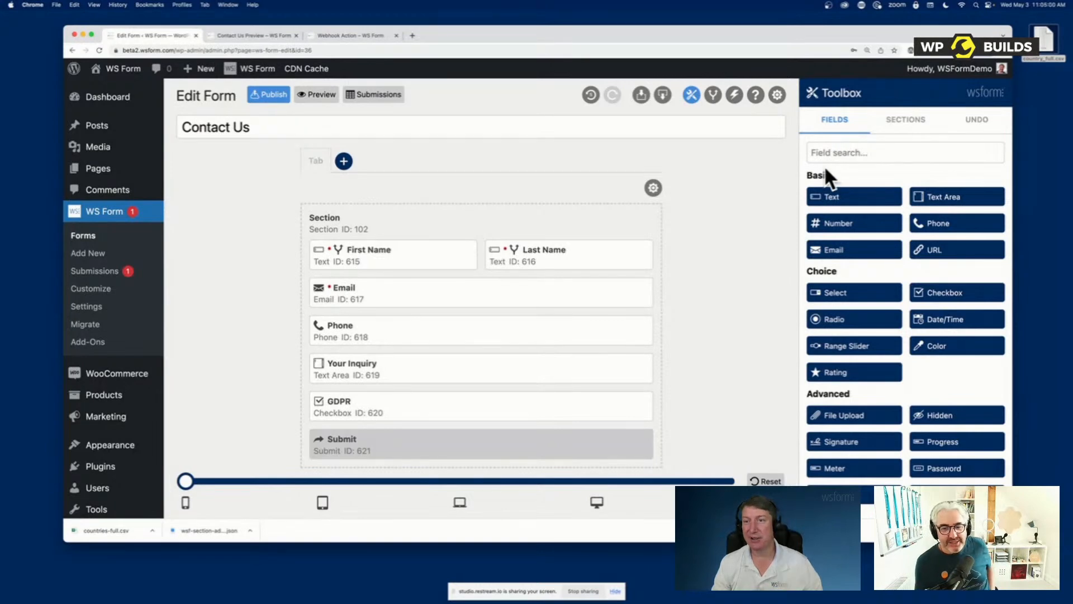
left_click(872, 150)
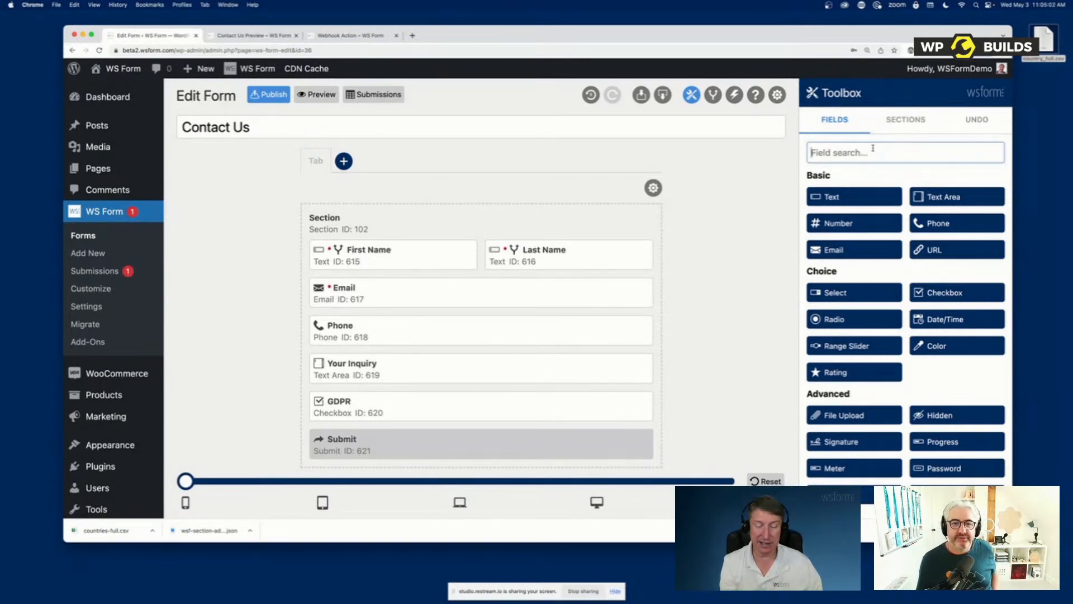
type("col")
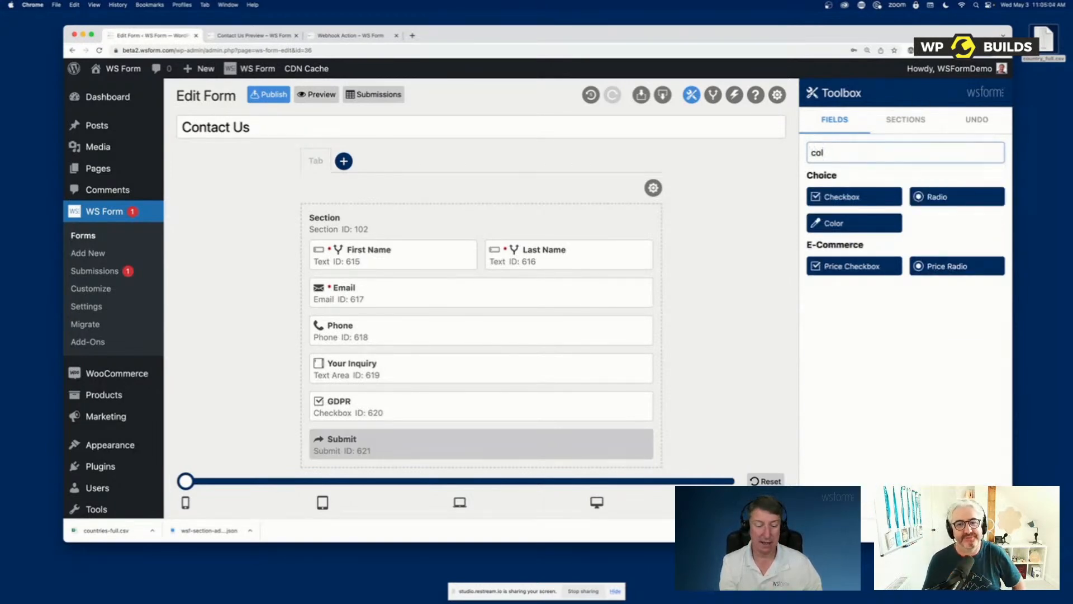
type("or")
key("BackSpace")
key("BackSpace")
key("BackSpace")
key("BackSpace")
key("BackSpace")
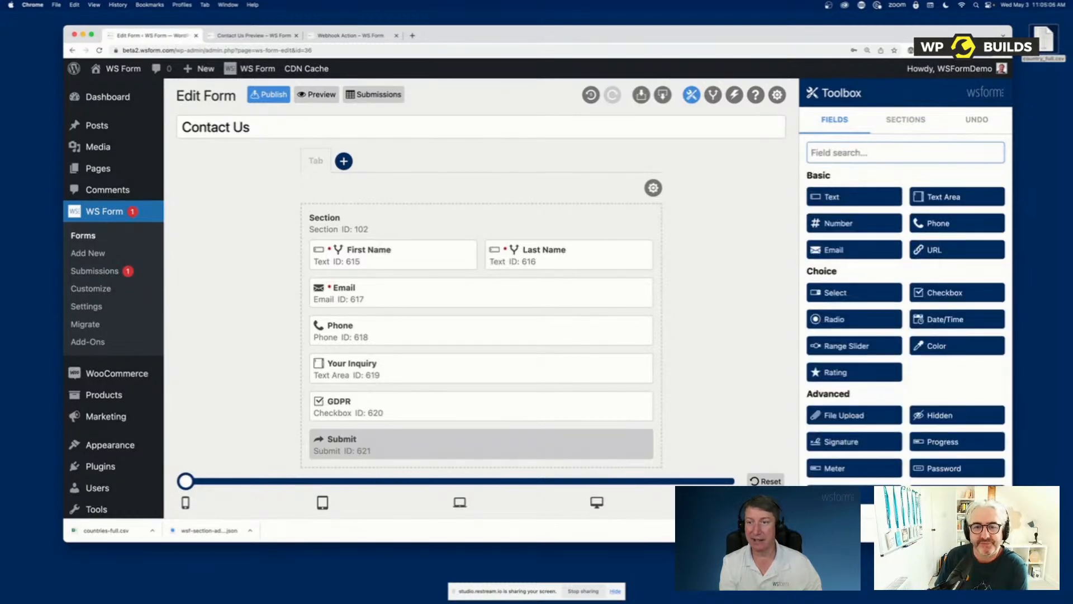
Search the toolbox fields for "tel" and clear the search
type("tel")
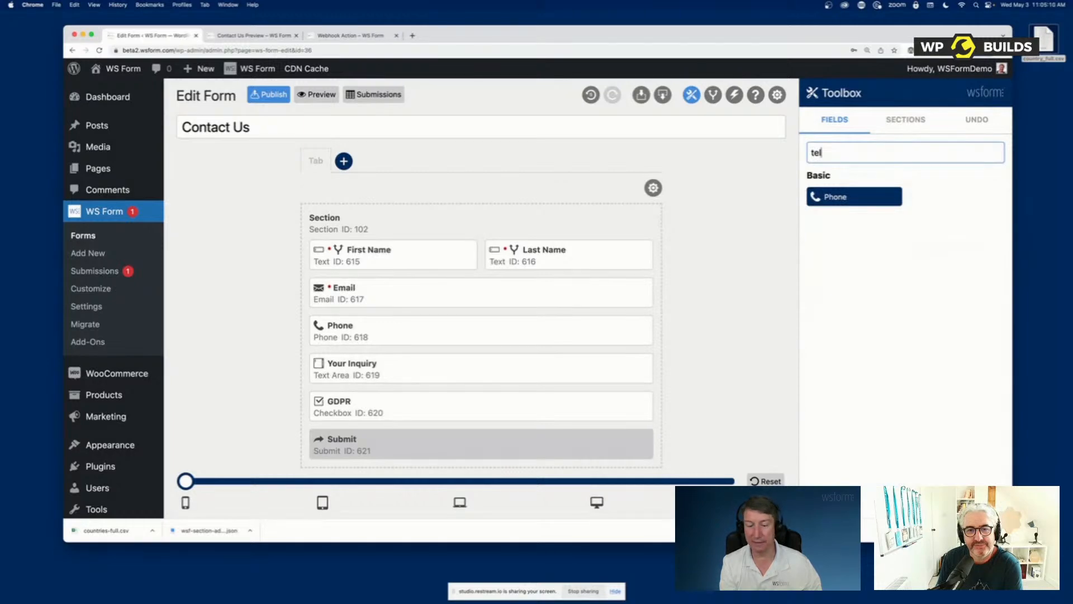
key("BackSpace")
key("BackSpace")
key("BackSpace")
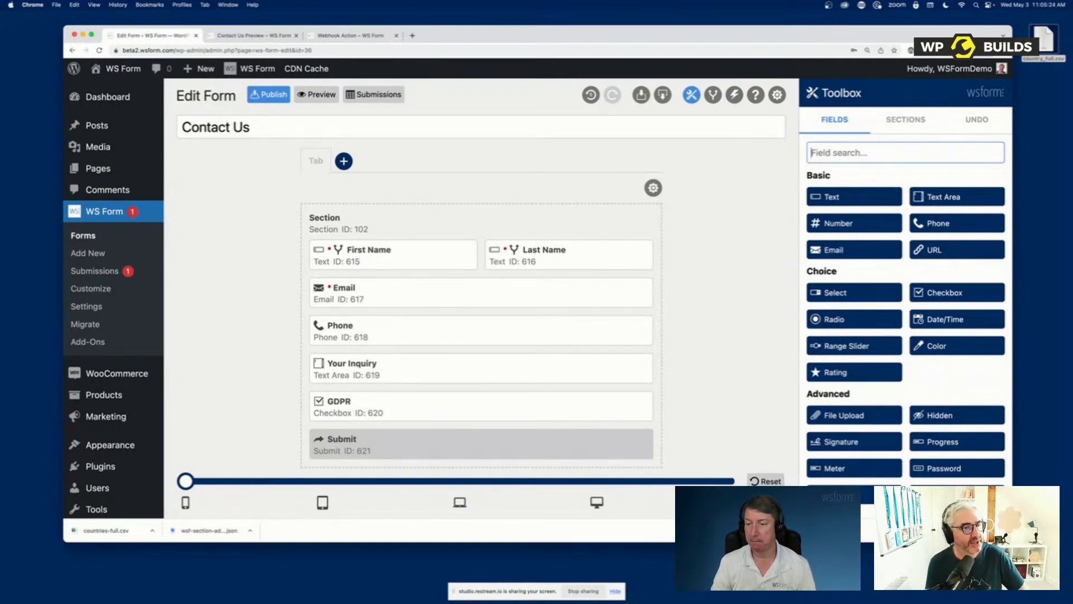
Dismiss the browser's downloads bar, view the Contact Us form preview and return to the form editor
left_click(1003, 530)
left_click(705, 328)
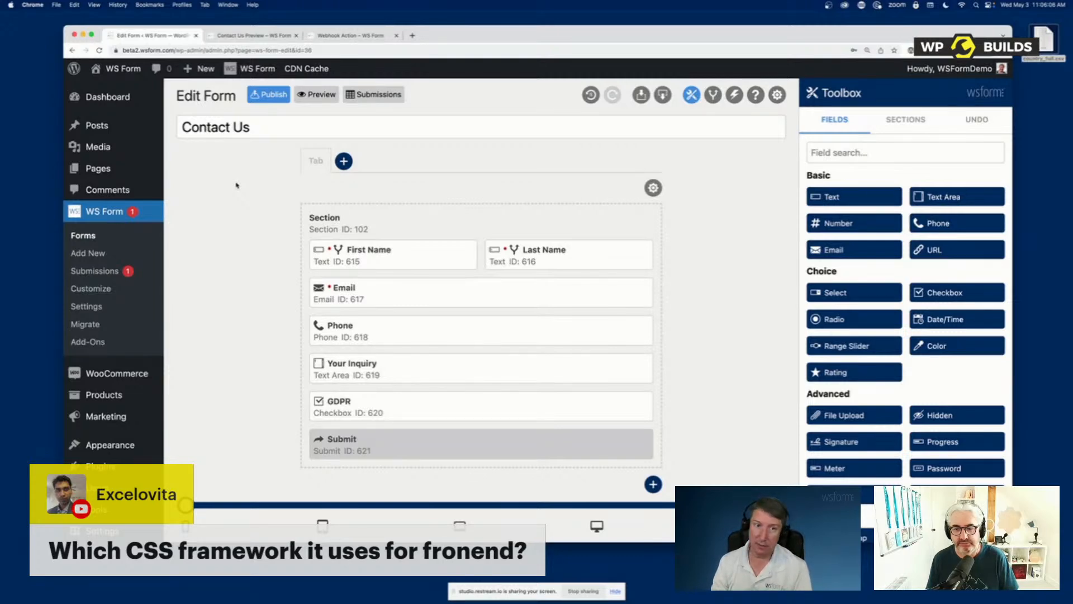
left_click(278, 35)
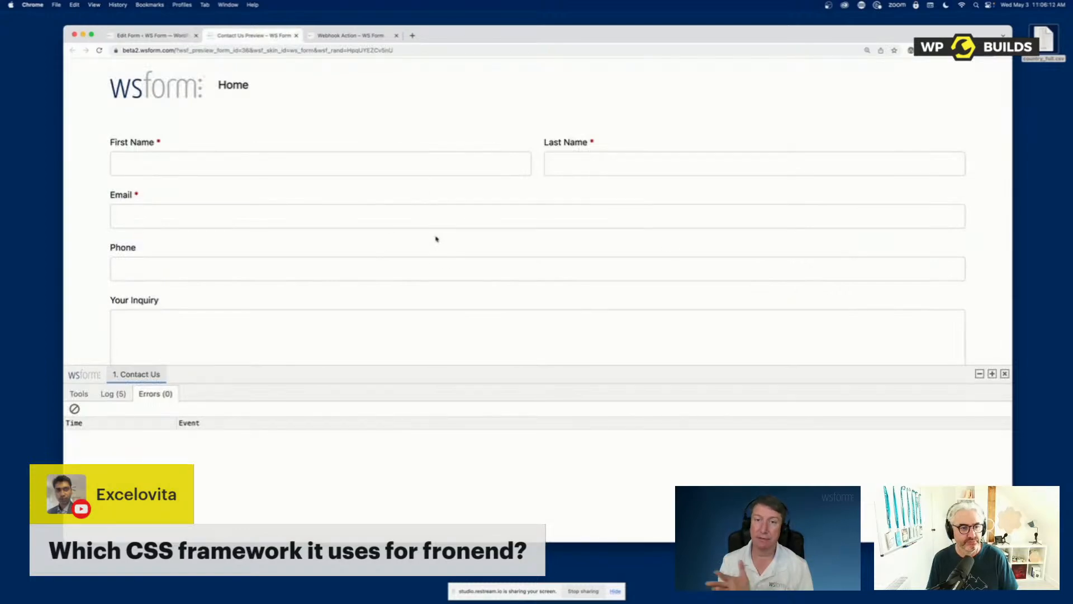
left_click(190, 37)
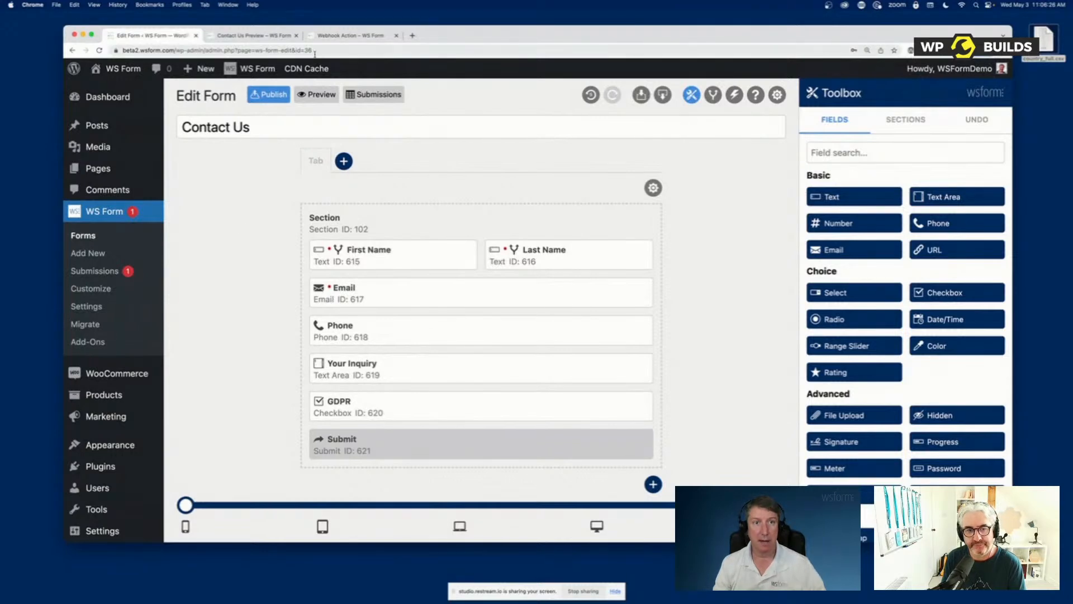
Load the ws-form-welcome admin page, start the setup wizard and choose "I'm a Developer" as the experience level
left_click_drag(280, 50, 369, 60)
type("welcome")
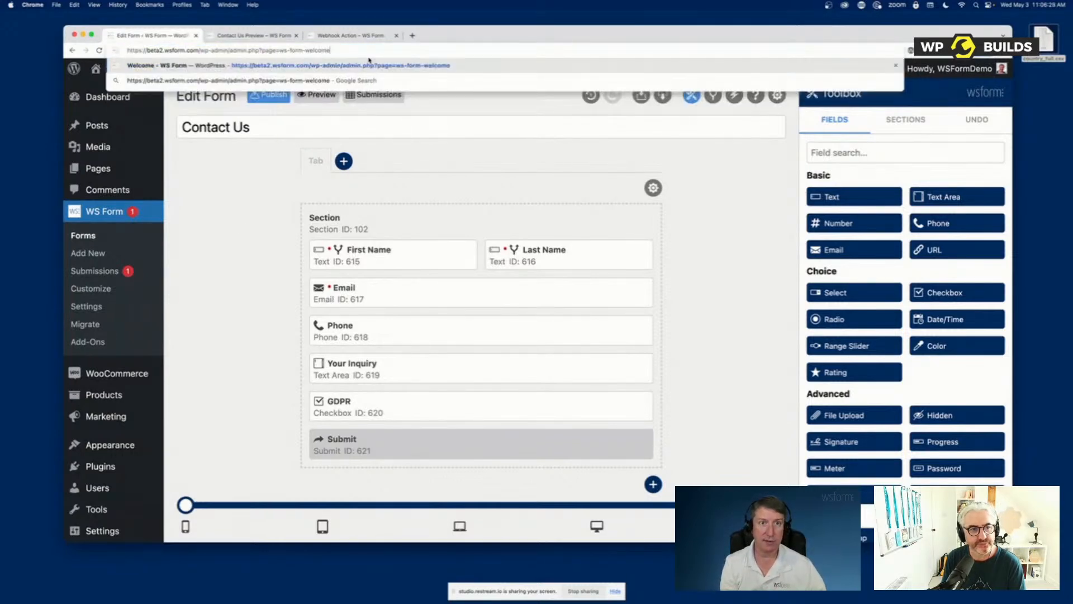
key("Return")
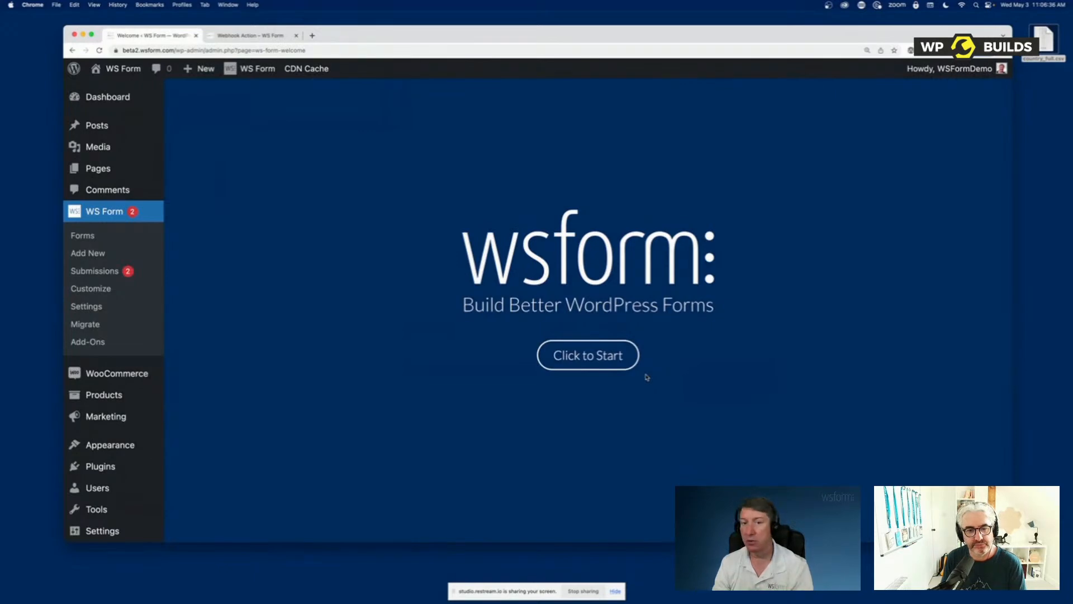
left_click(608, 364)
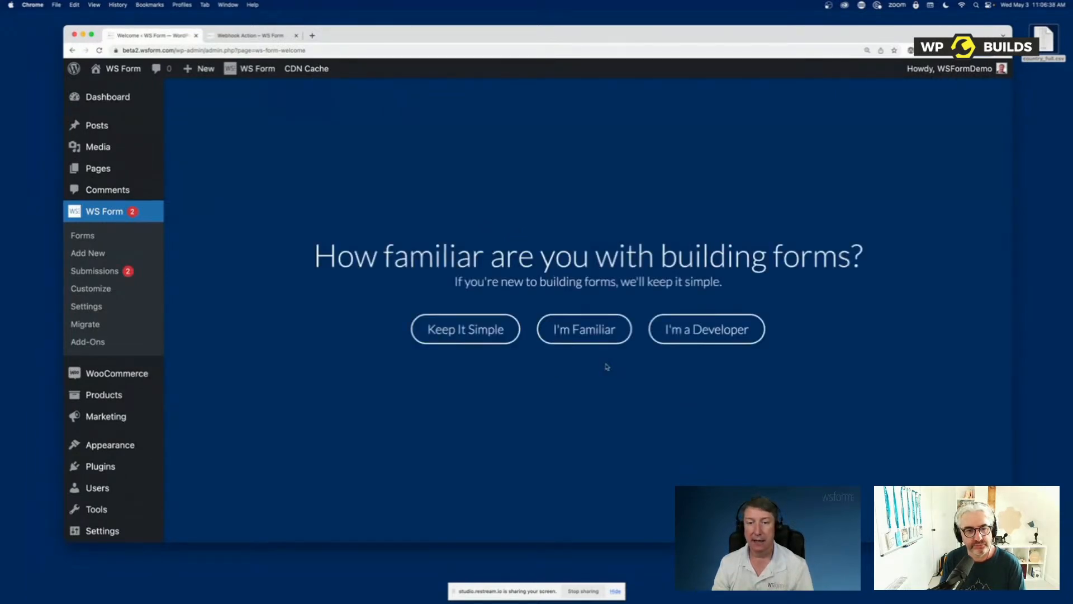
left_click(681, 340)
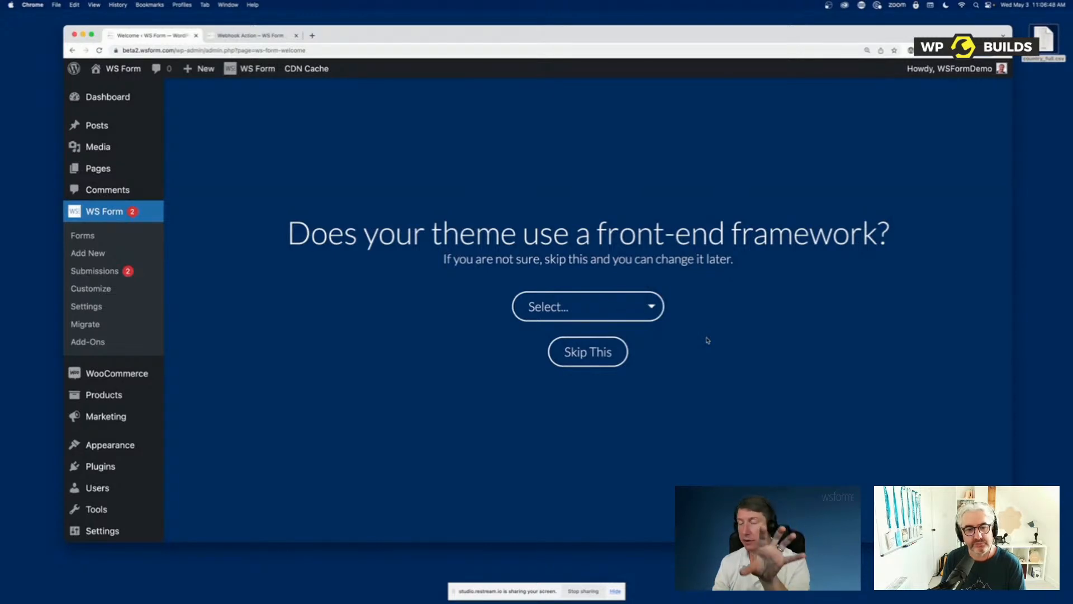
View the wizard's front-end framework options, skip the framework choice and finish the setup to reach the new-form templates
left_click(649, 315)
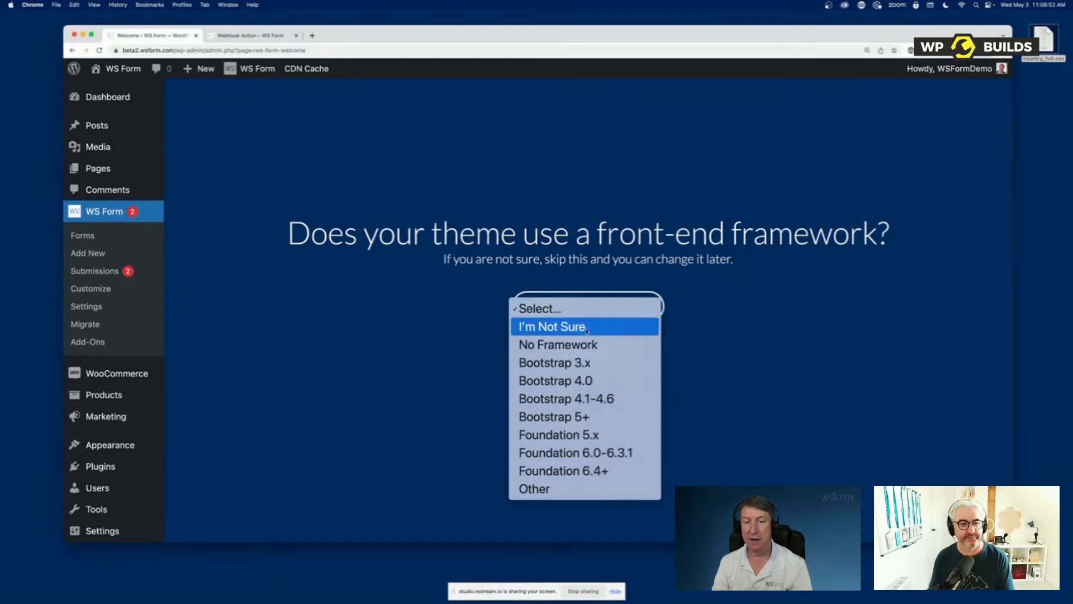
left_click(687, 304)
left_click(586, 352)
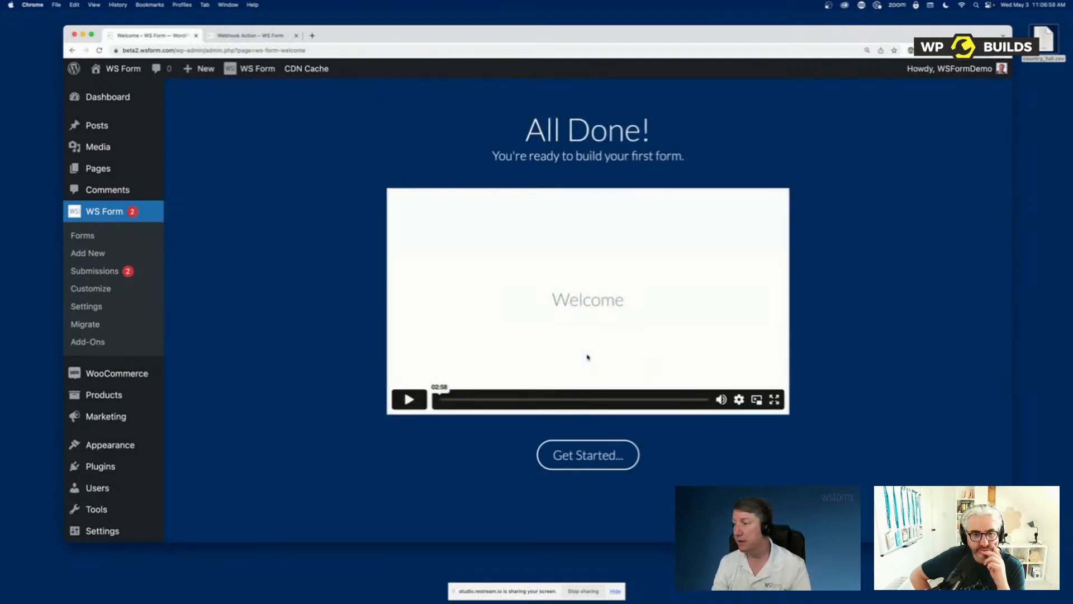
left_click(592, 464)
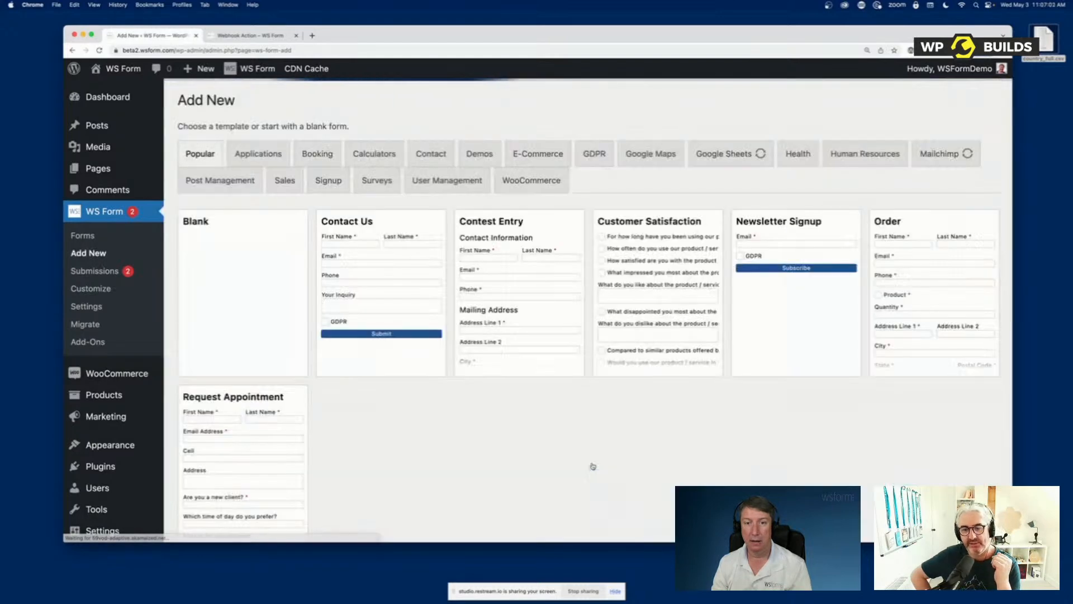
mouse_move(389, 285)
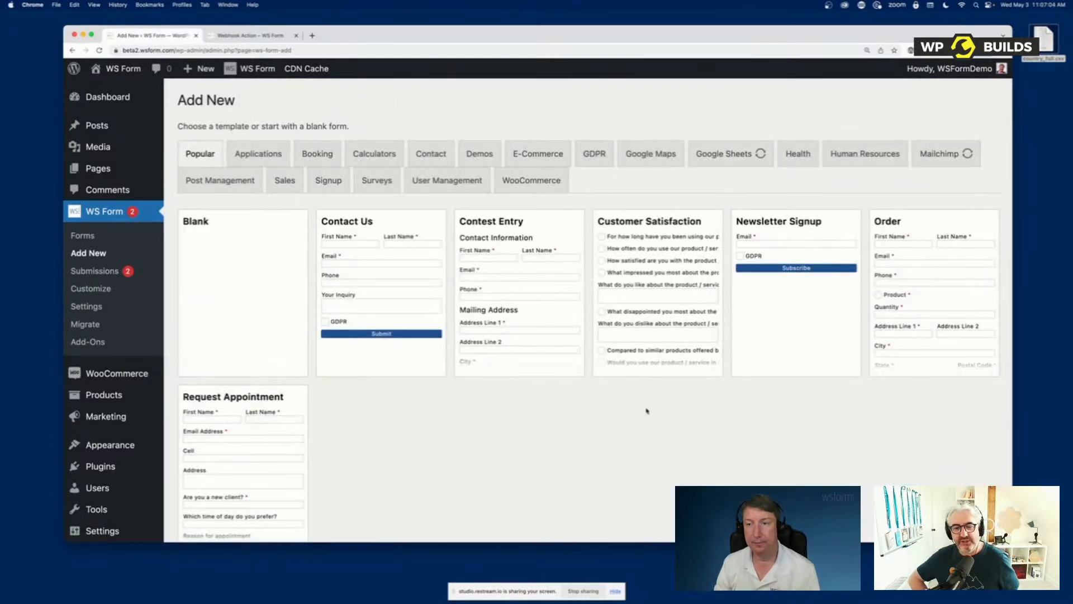